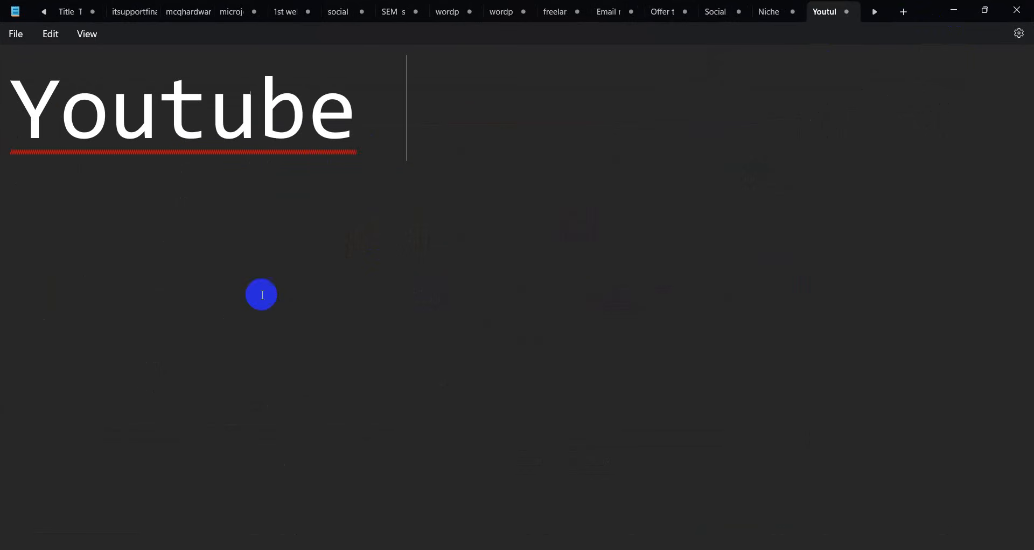
Append '::' to the note's Youtube heading and start a new line below it
drag(472, 123, 2, 108)
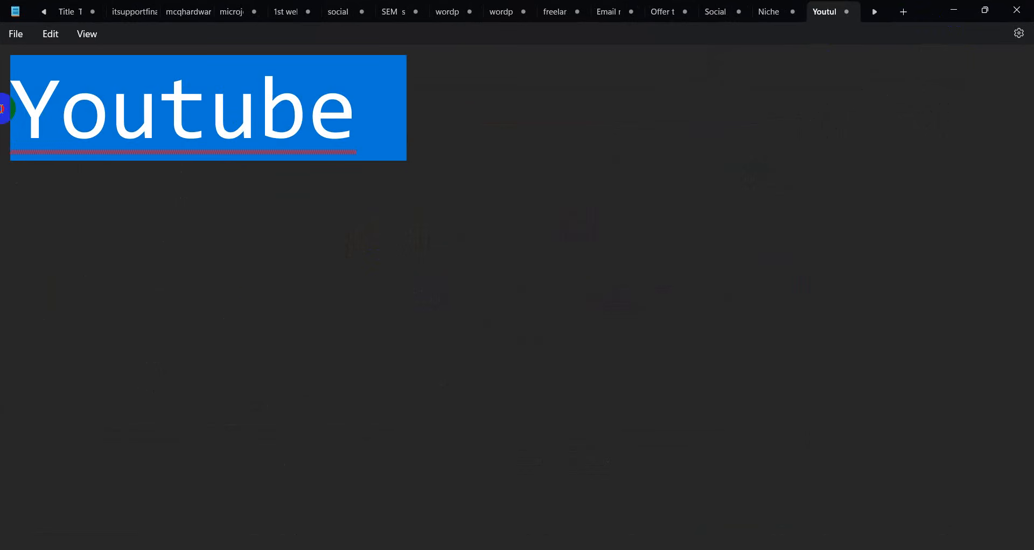
click(305, 168)
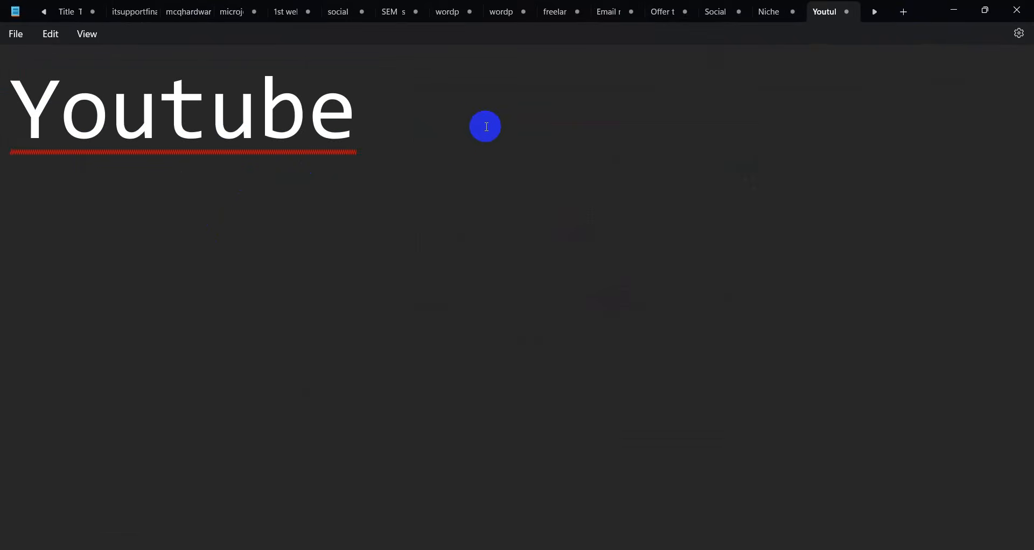
drag(480, 122, 1, 120)
click(411, 181)
drag(474, 145, 5, 138)
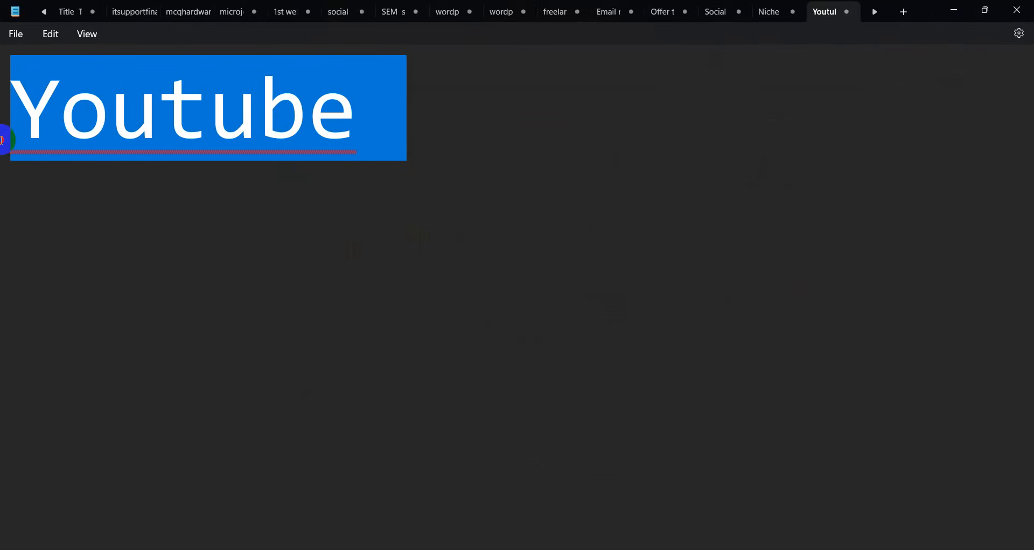
click(415, 187)
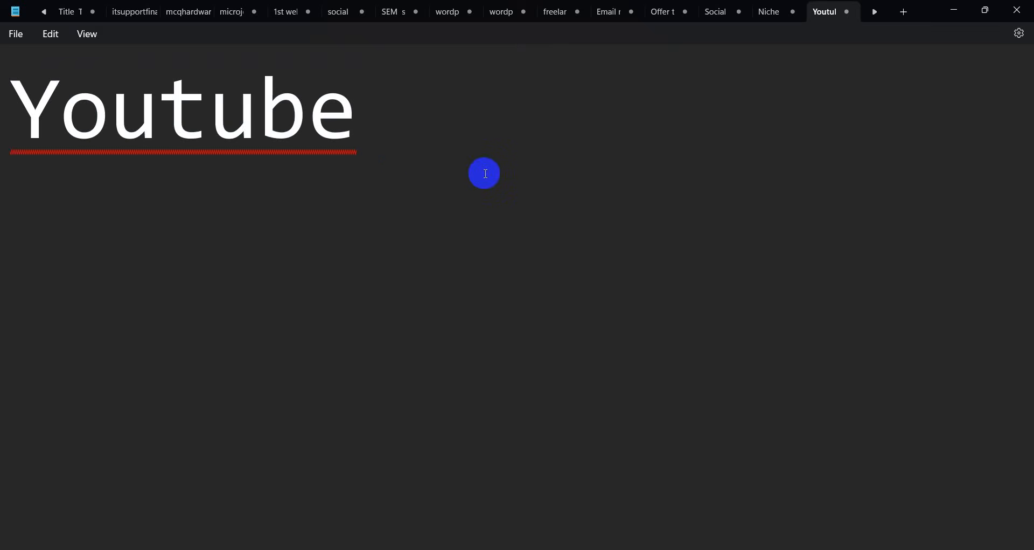
drag(462, 178, 2, 115)
click(563, 167)
drag(469, 129, 3, 120)
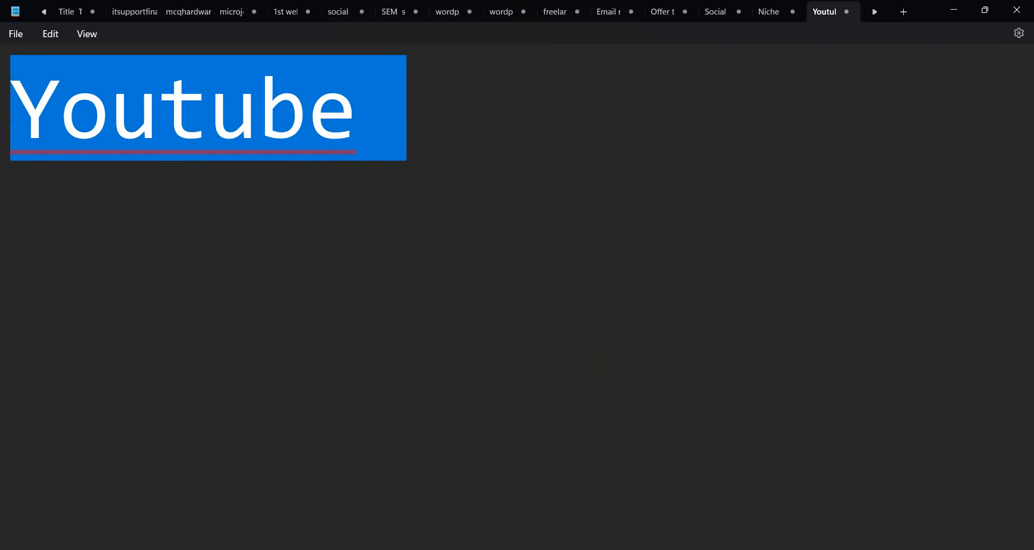
click(412, 126)
text(::)
key(Return)
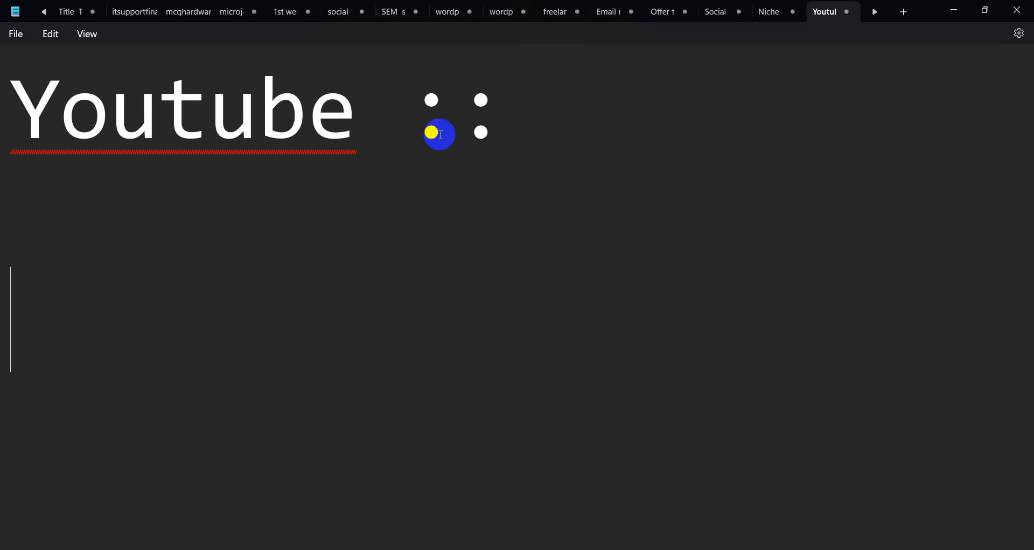
Put the caret on the empty second line, then minimize Notepad to reveal the browser
drag(519, 150, 3, 141)
click(835, 128)
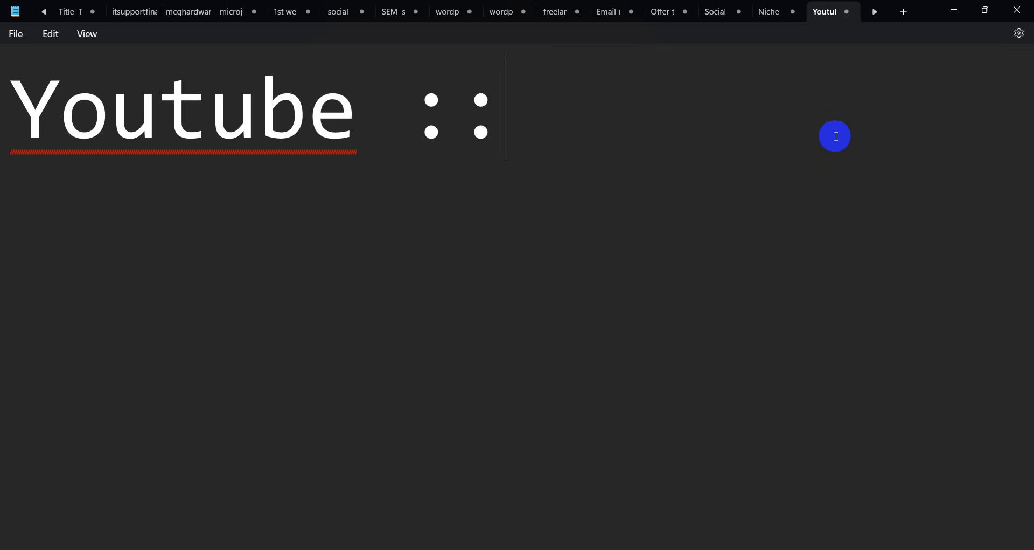
drag(712, 150, 5, 71)
click(273, 104)
drag(487, 129, 3, 130)
click(573, 144)
drag(727, 127, 3, 134)
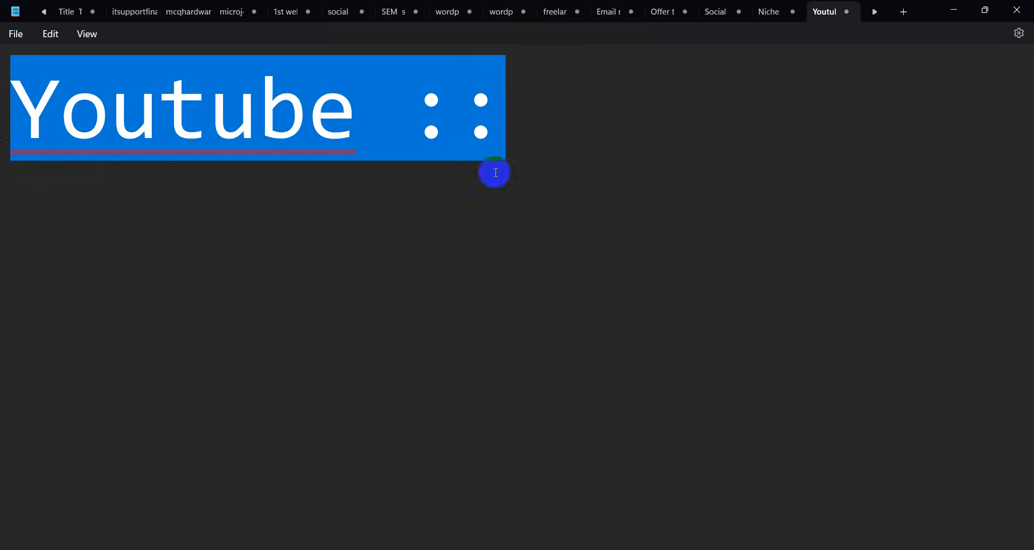
click(769, 172)
drag(566, 123, 7, 101)
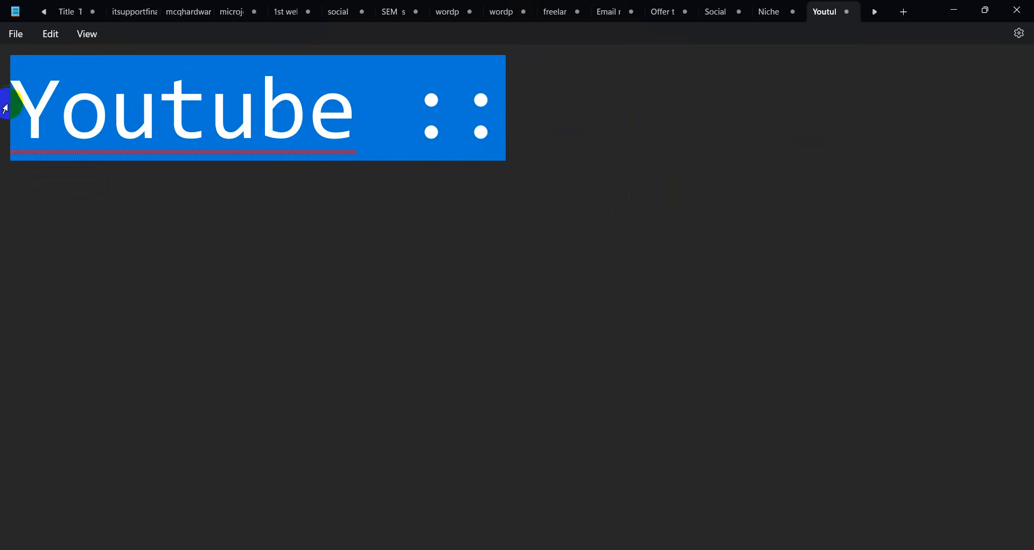
click(755, 193)
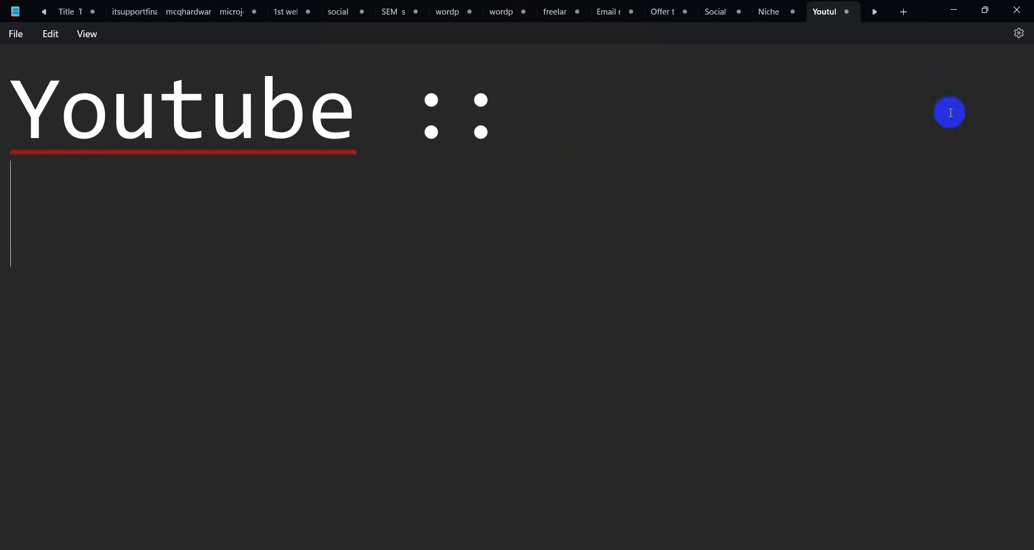
click(954, 10)
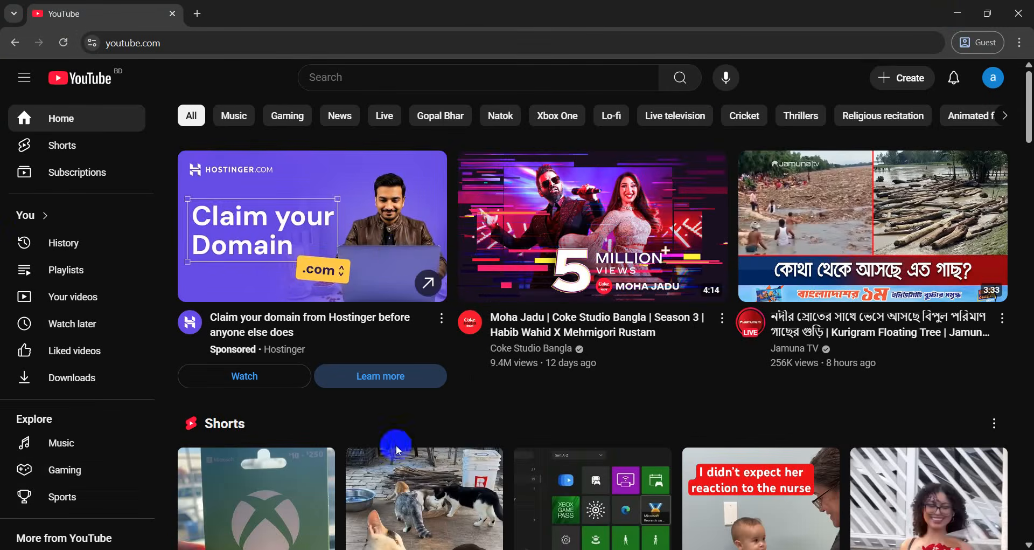
Show the account's All channels list through the avatar menu's Switch account option
mouse_move(396, 258)
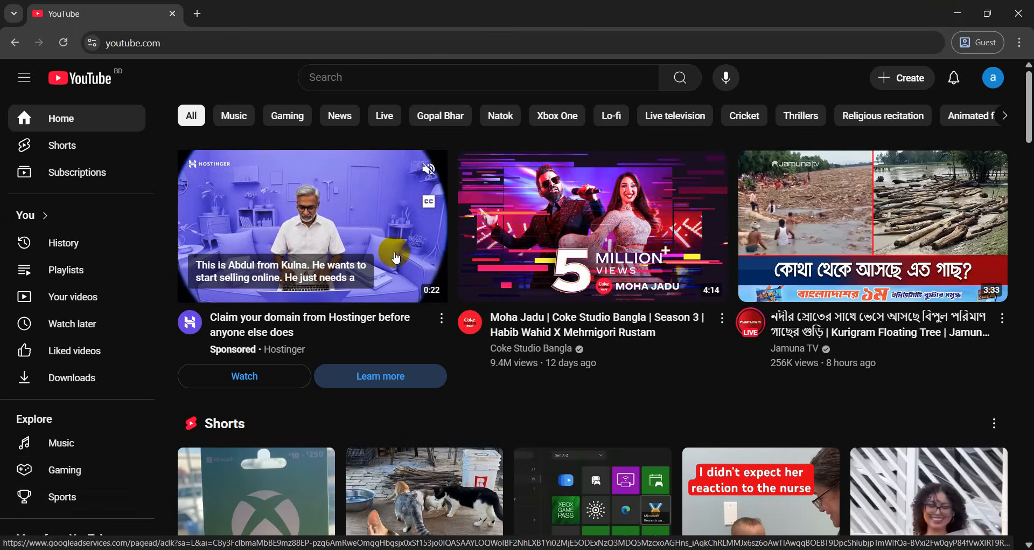
click(994, 82)
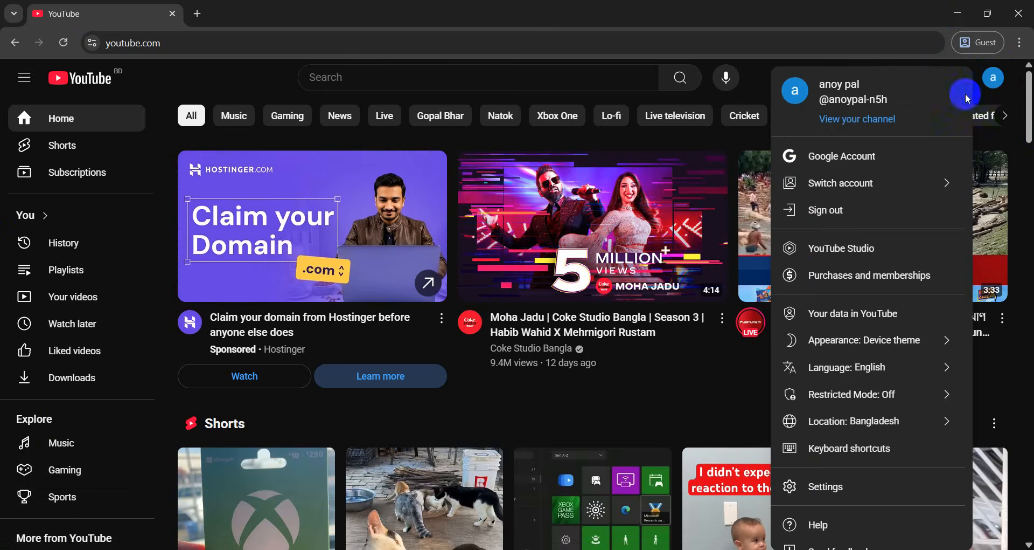
click(876, 183)
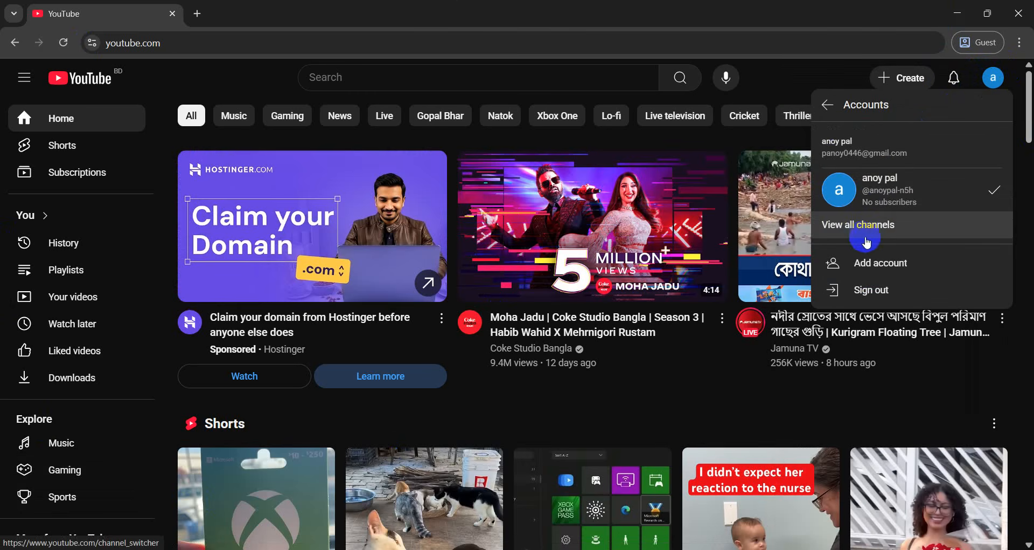
click(855, 232)
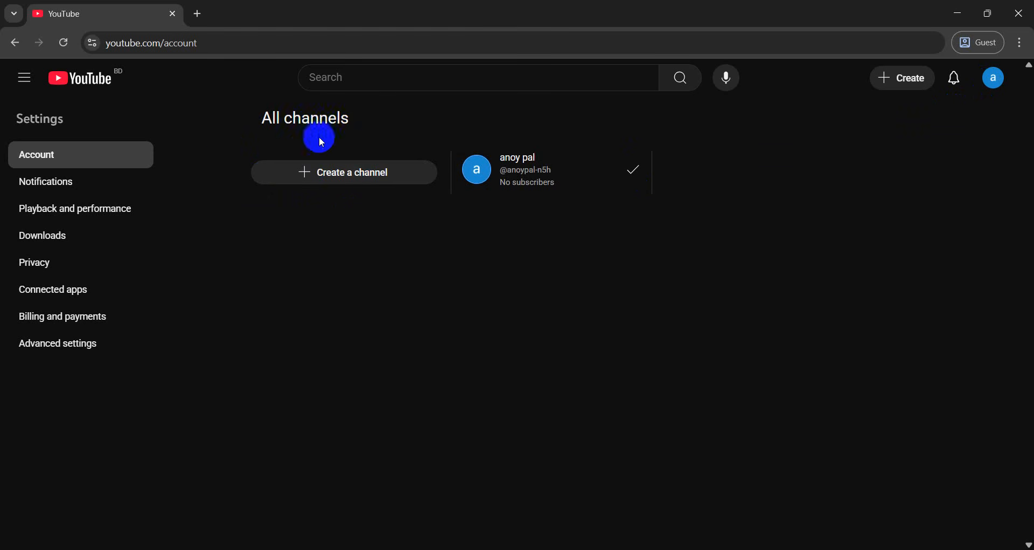
Create a new channel named Admbatch48, keeping its auto-filled handle
click(354, 173)
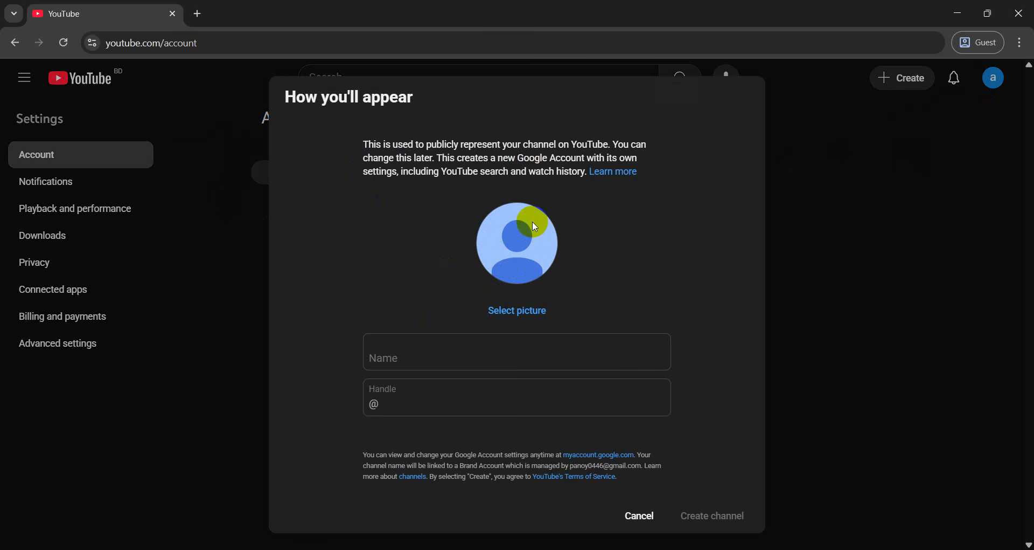
click(383, 356)
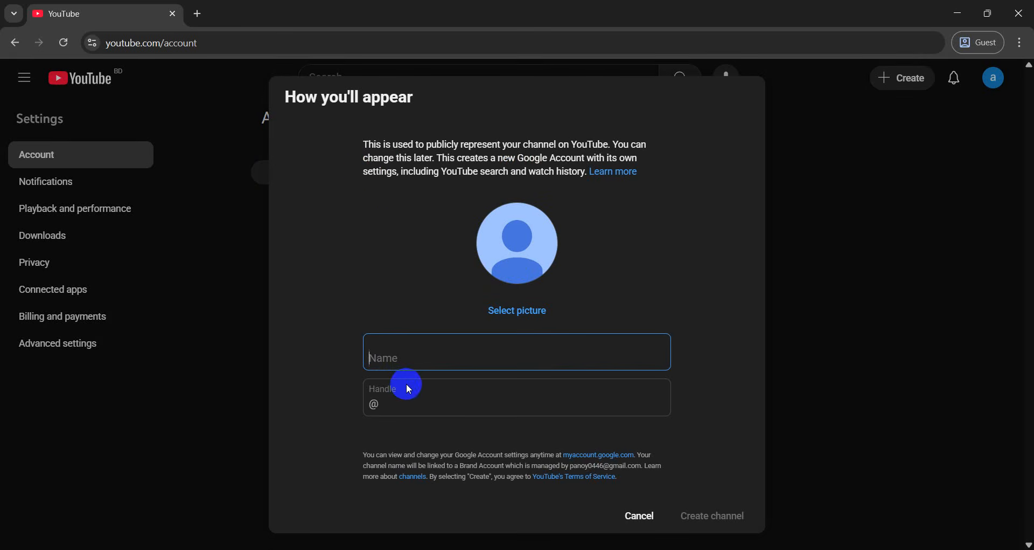
text(Admbatch48)
click(372, 405)
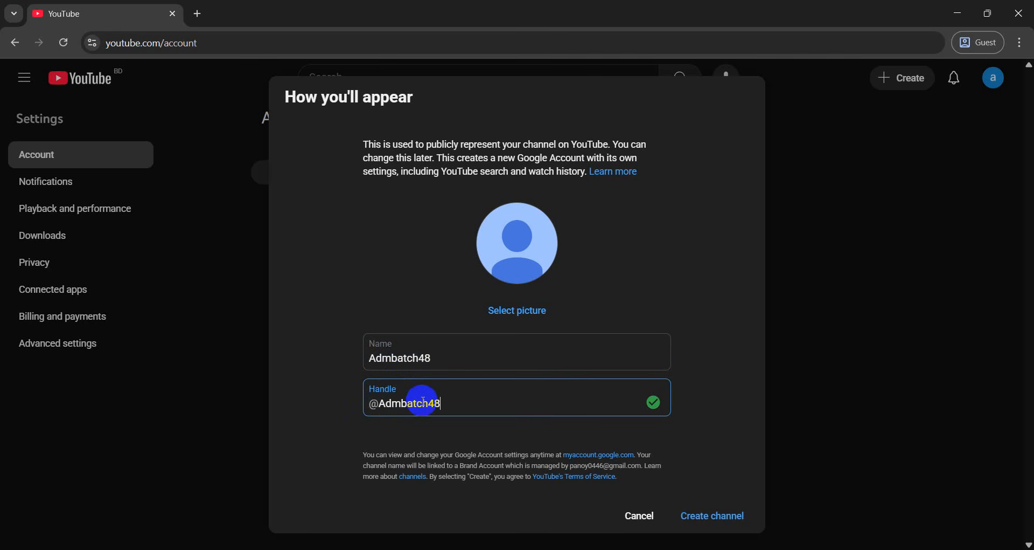
click(358, 432)
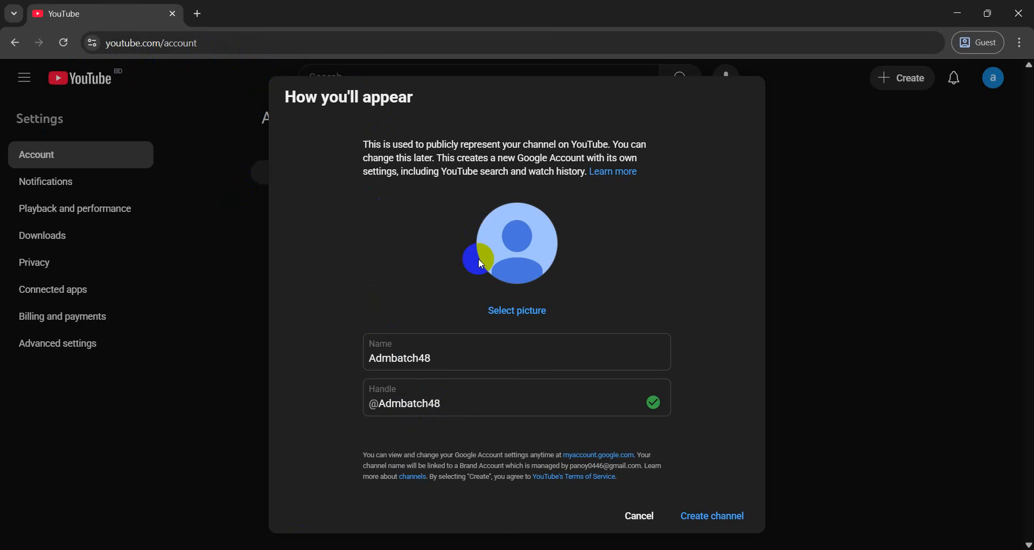
click(731, 513)
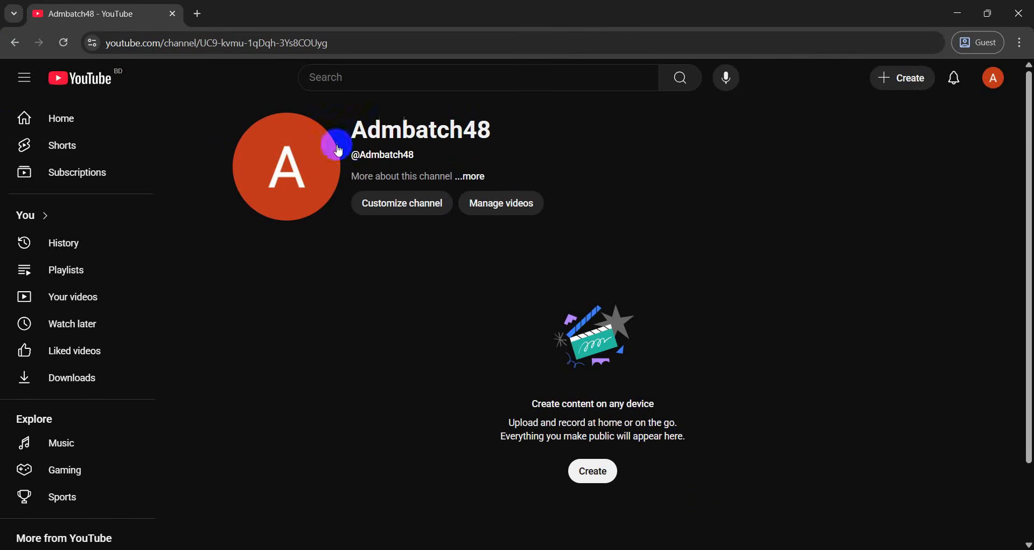
Open Customize channel for Admbatch48 and dismiss the Studio welcome dialog
drag(348, 125, 518, 144)
click(599, 160)
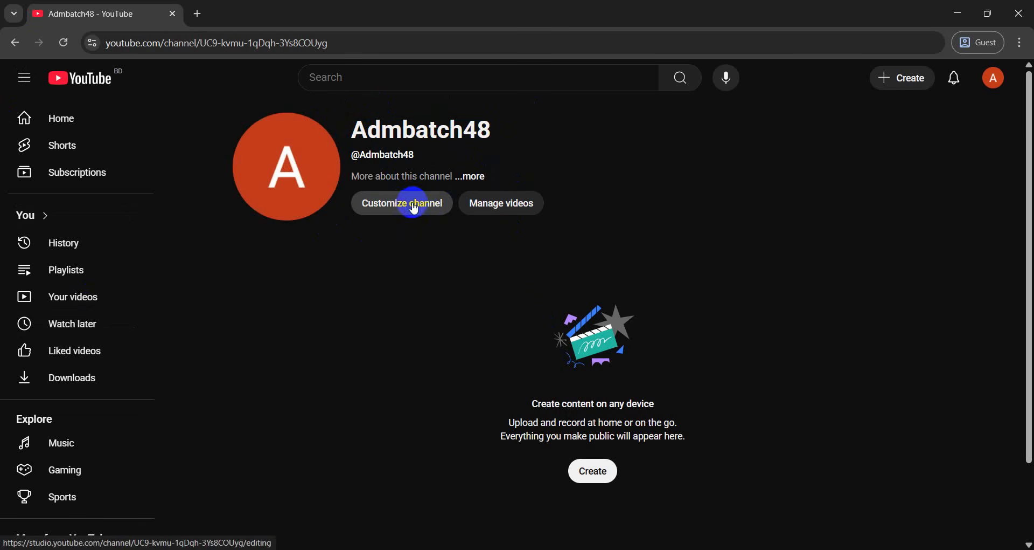
click(432, 204)
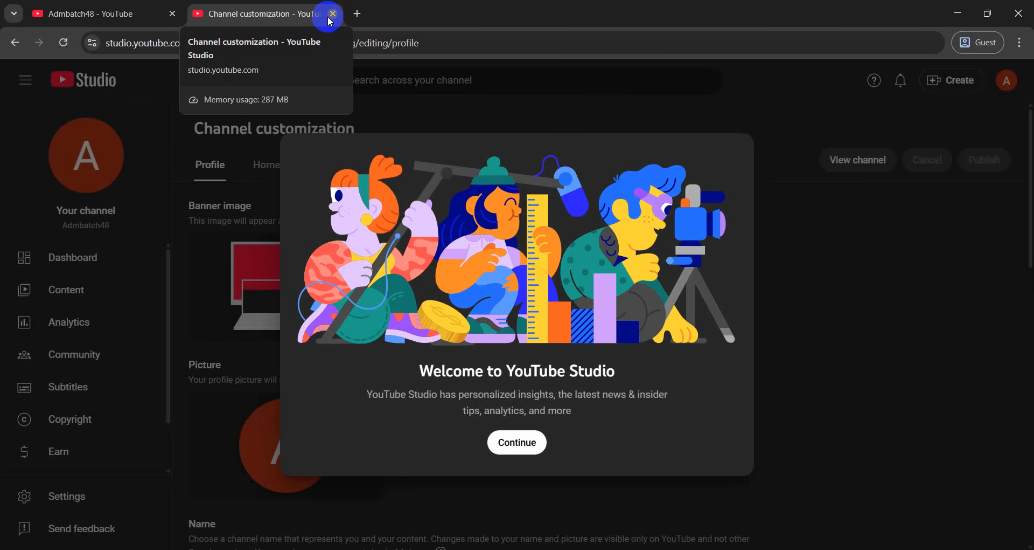
click(534, 439)
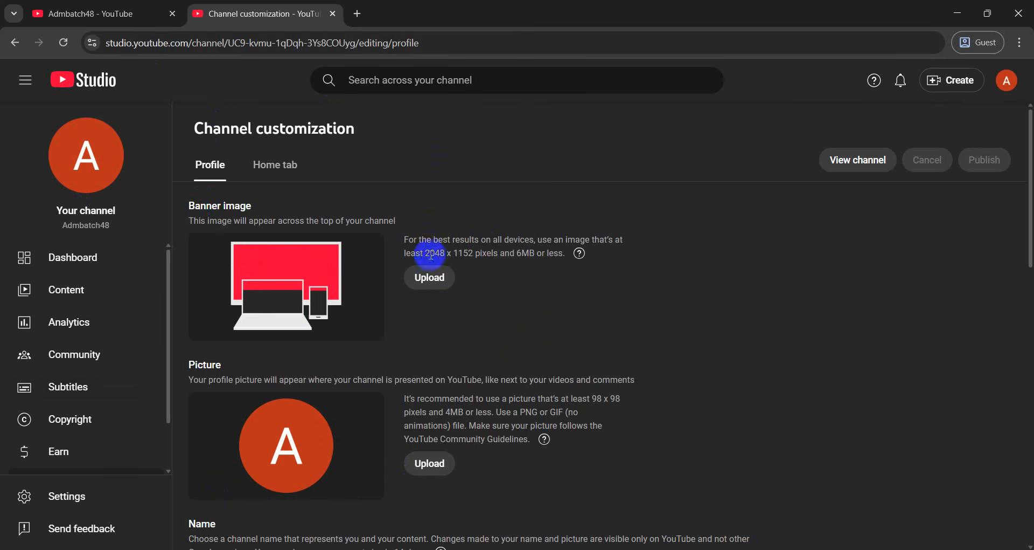
drag(427, 253, 477, 252)
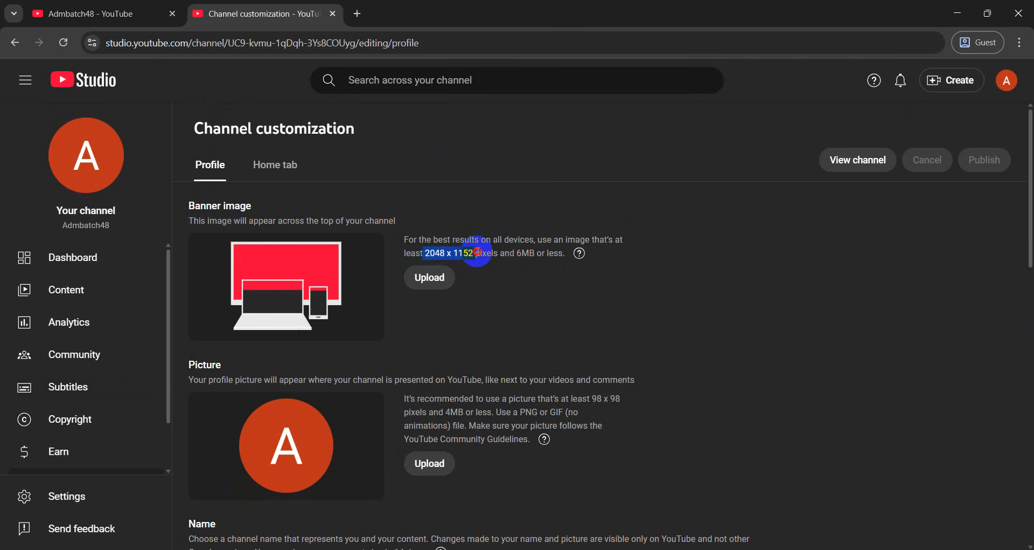
click(489, 275)
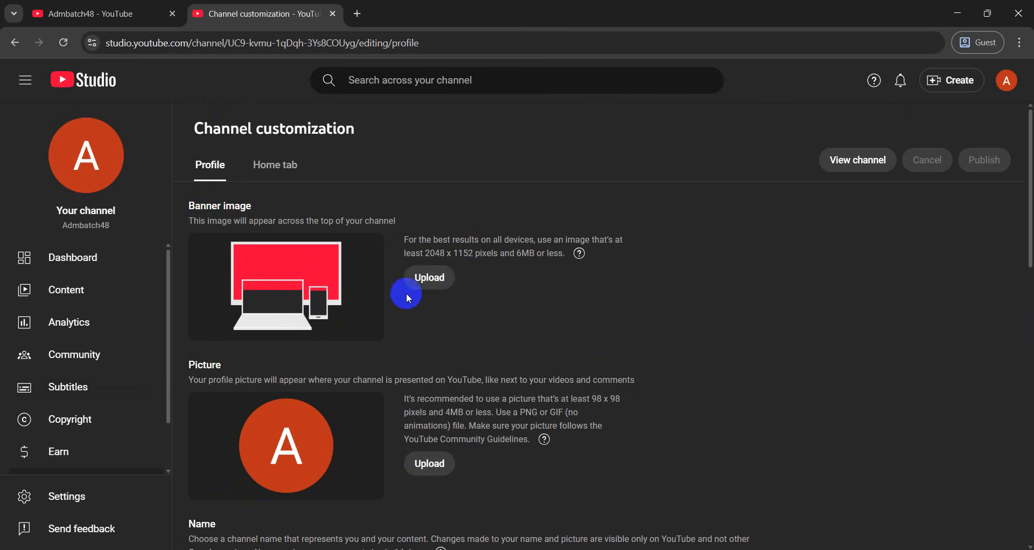
Browse the Downloads folder for a banner image, then close the picker without choosing one
click(447, 276)
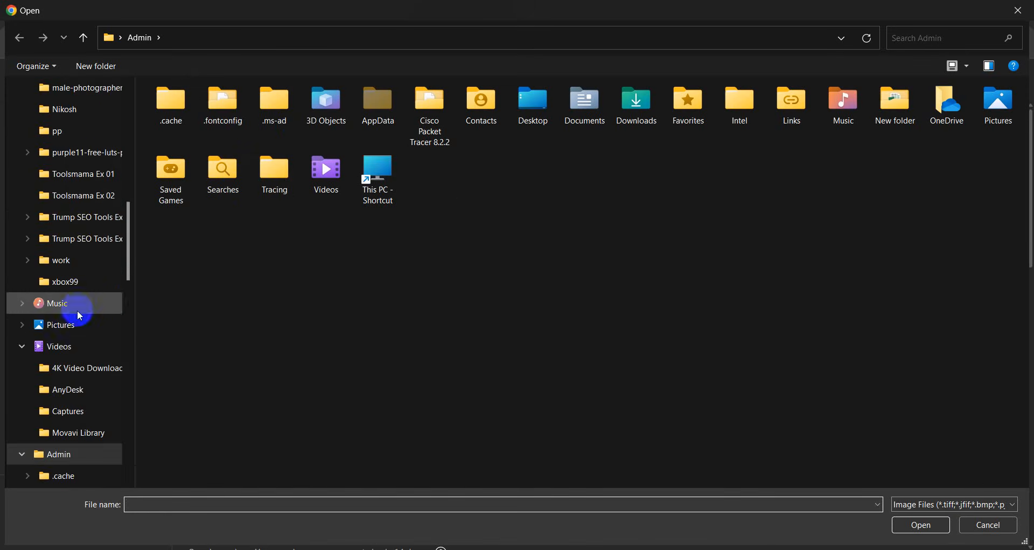
scroll(76, 301, up, 5)
click(77, 214)
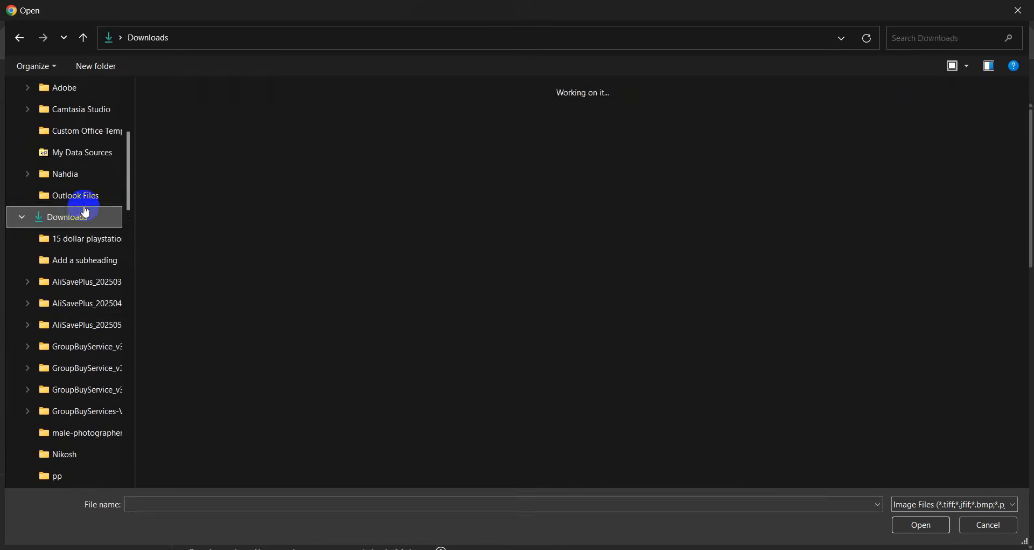
scroll(363, 244, down, 3)
scroll(362, 244, down, 15)
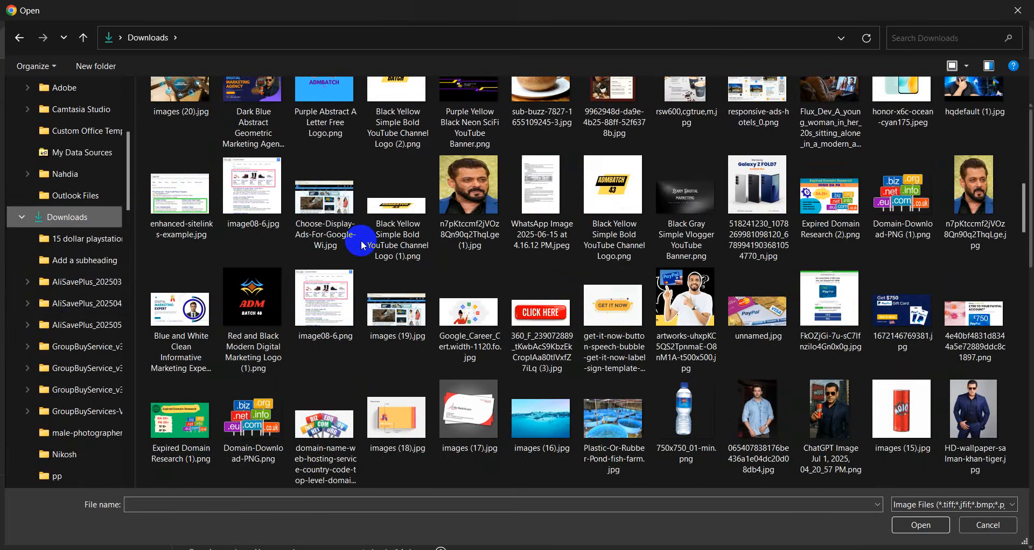
scroll(363, 244, down, 10)
scroll(362, 244, down, 8)
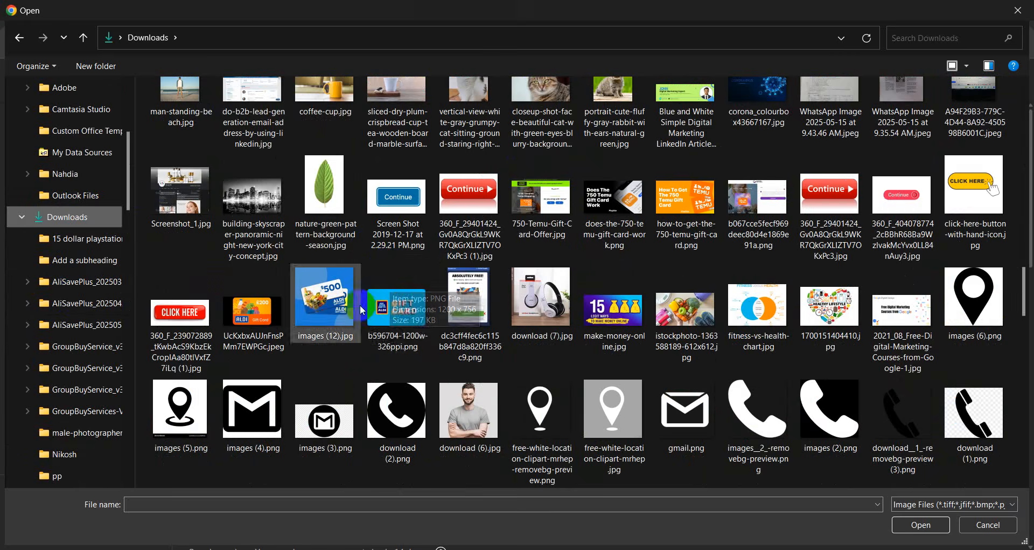
scroll(360, 305, down, 3)
scroll(362, 311, down, 6)
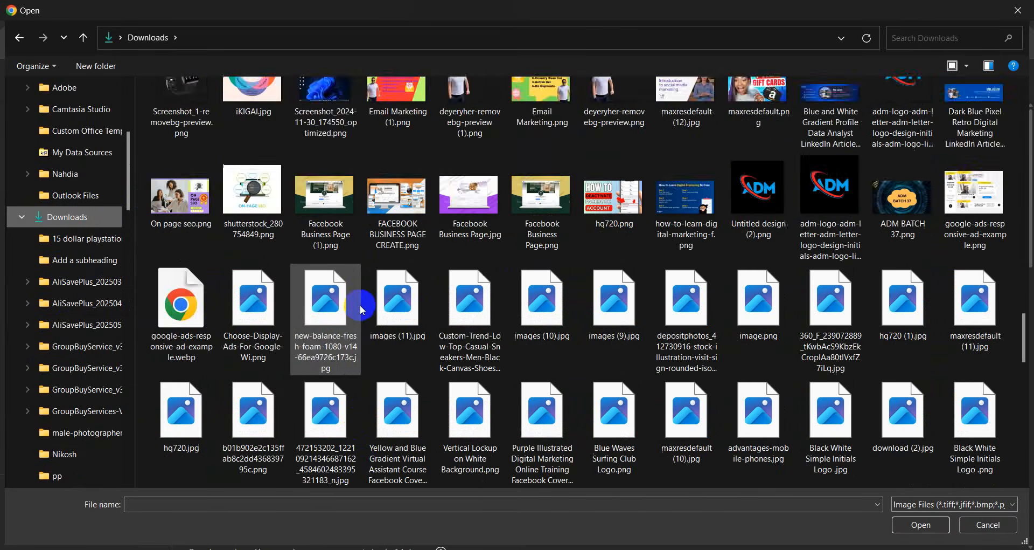
scroll(355, 387, up, 10)
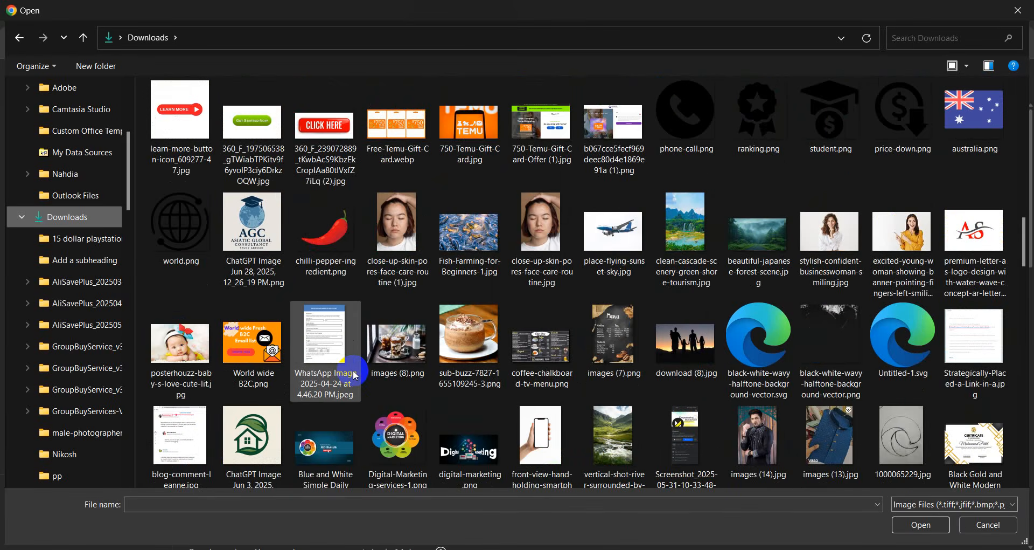
scroll(356, 374, up, 5)
scroll(369, 345, up, 12)
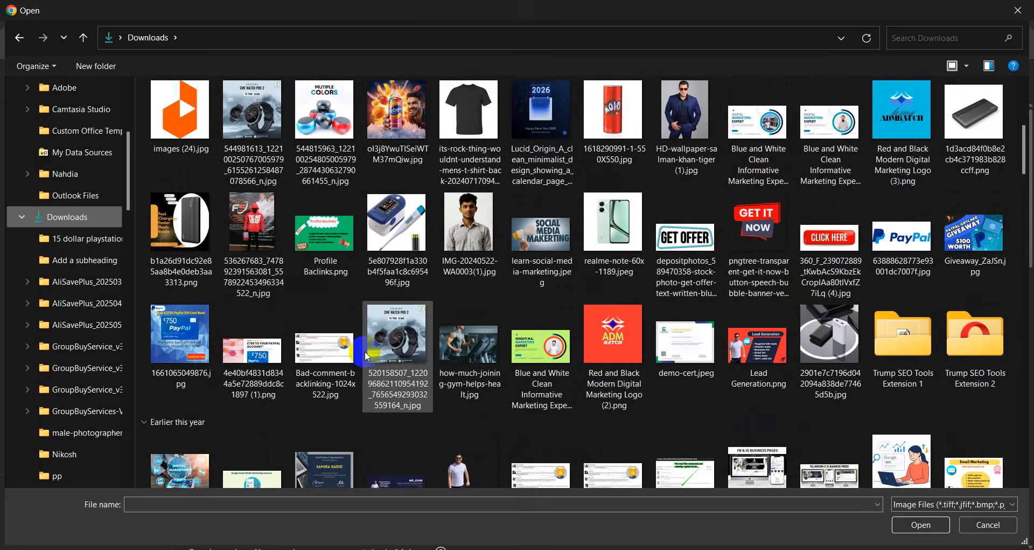
click(1019, 12)
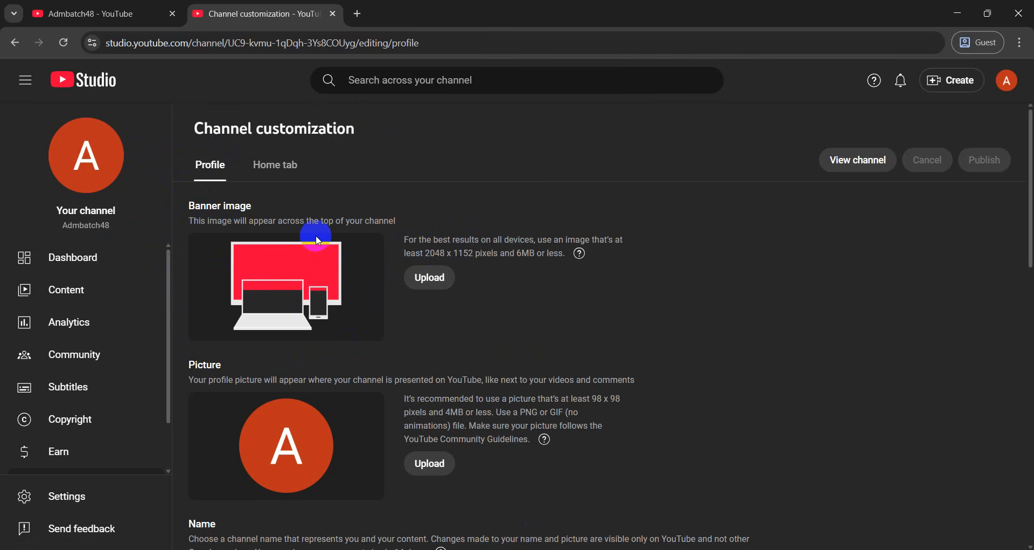
Search YouTube for 'jamuna hd' and scroll through the results
click(162, 16)
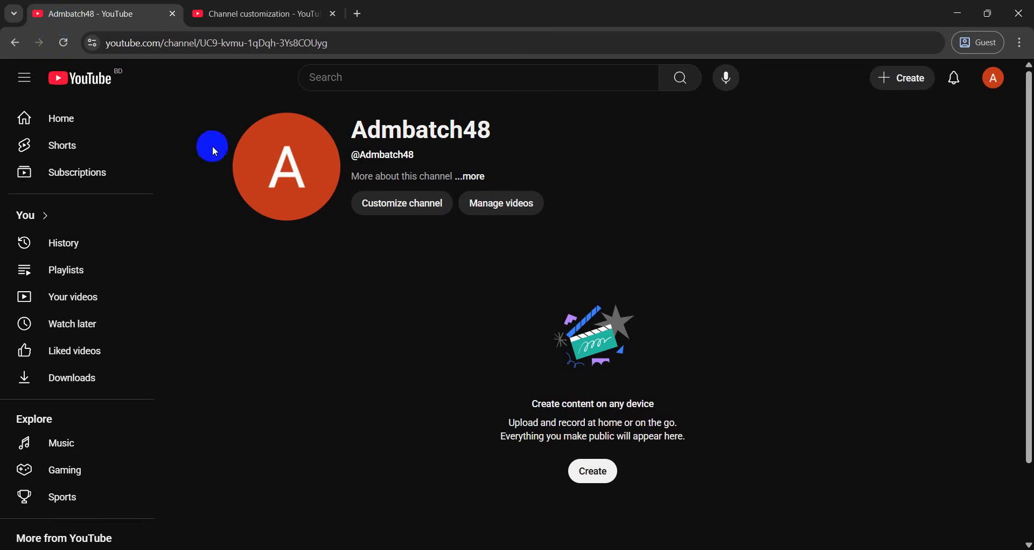
click(327, 78)
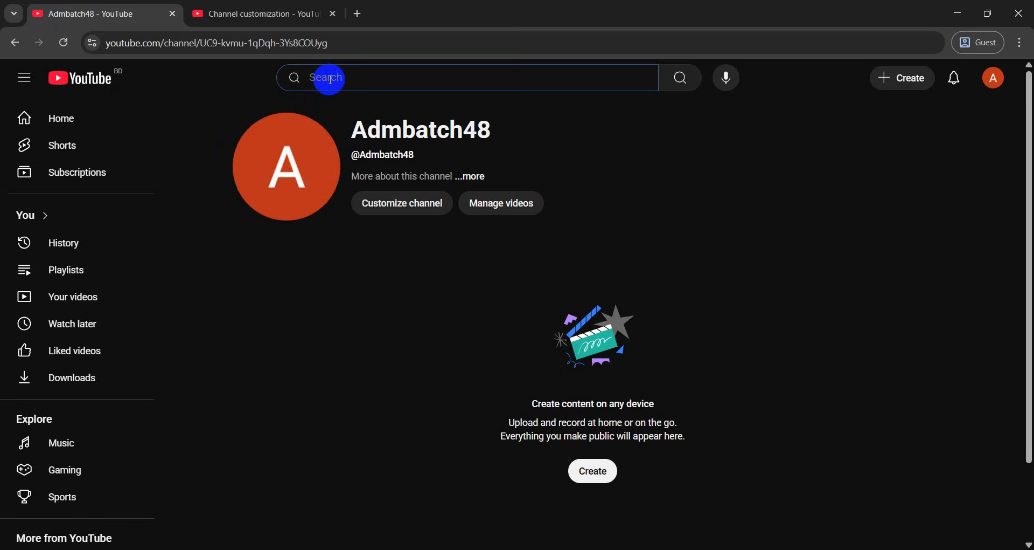
text(jamu)
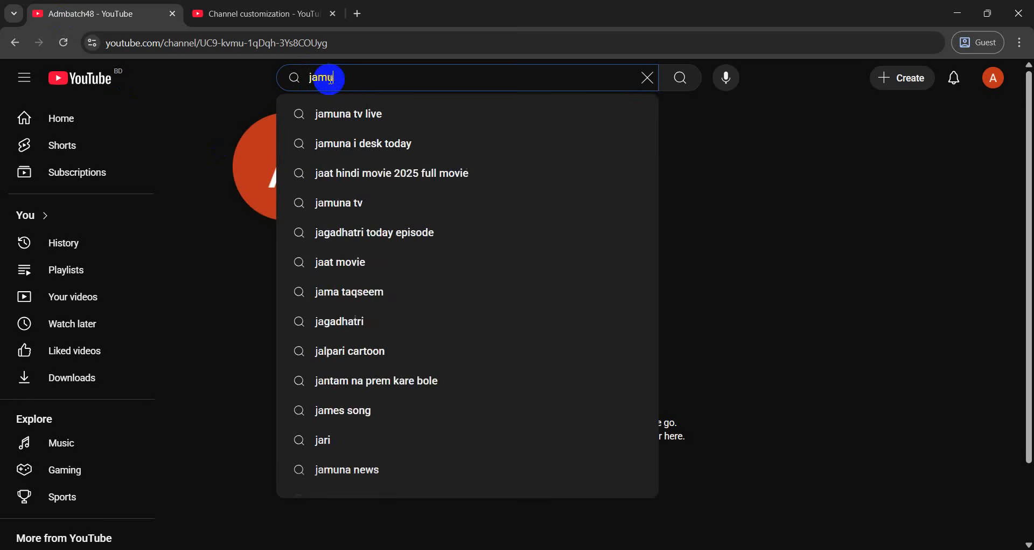
text(na hd)
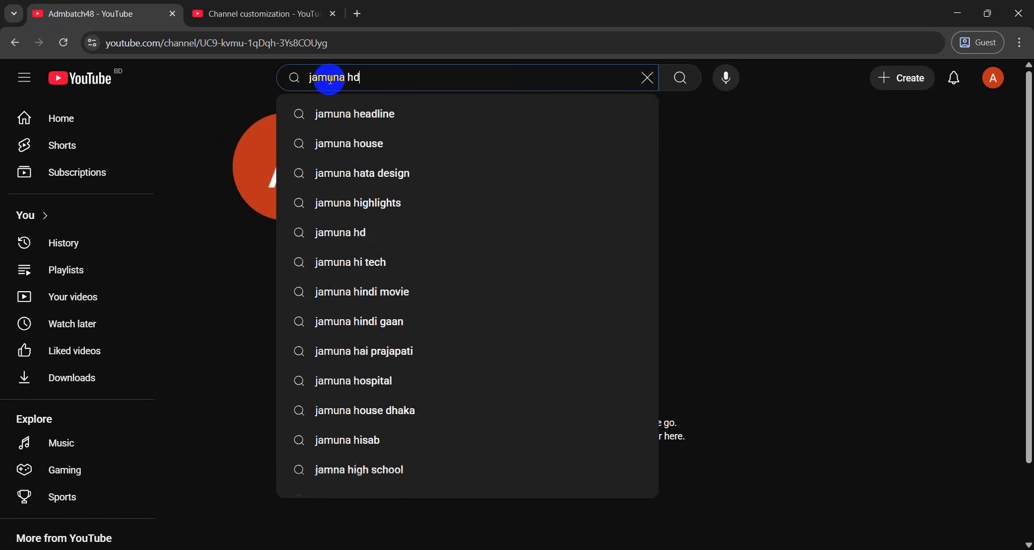
key(Return)
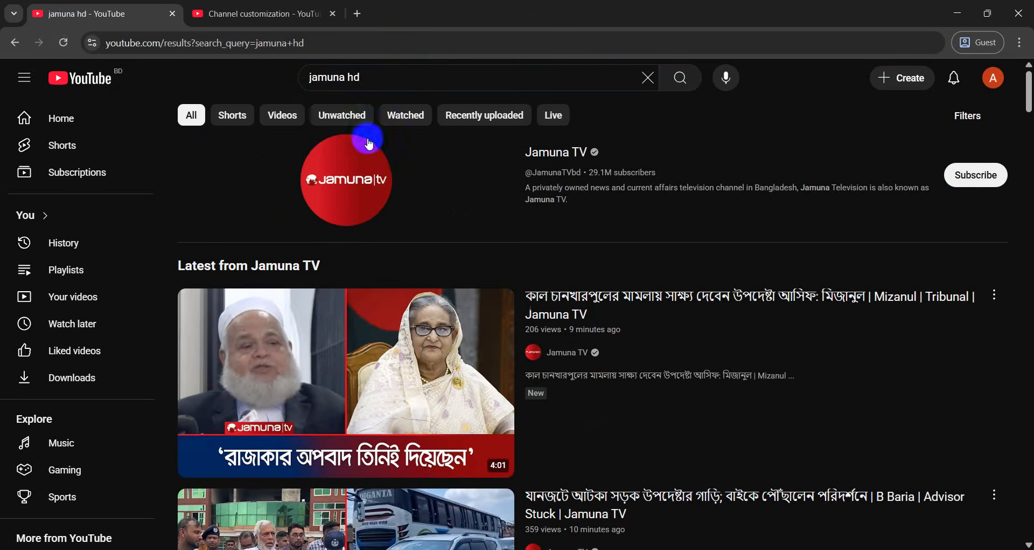
scroll(410, 243, down, 10)
scroll(413, 251, down, 7)
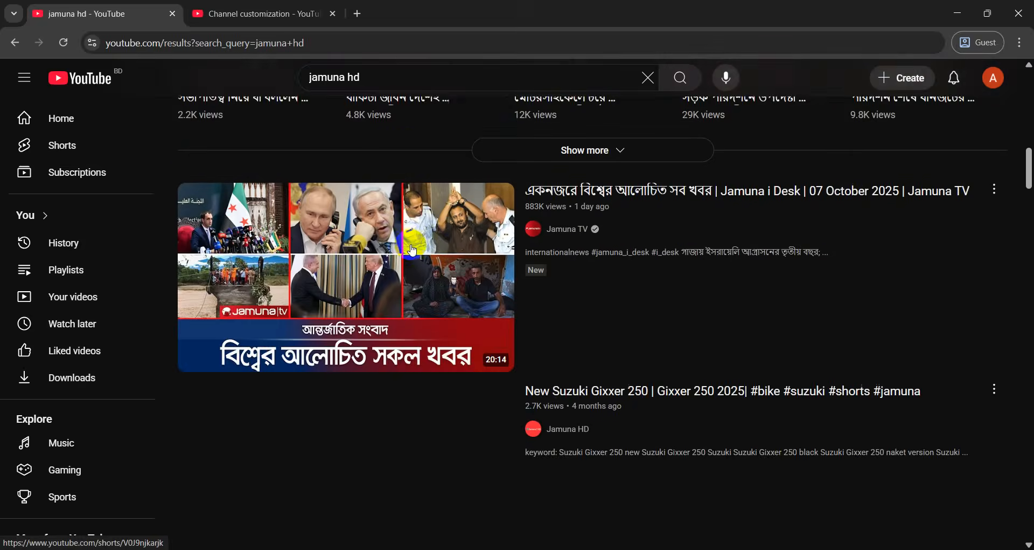
Open the Jamuna HD channel page and read its full description, including the join date
click(556, 251)
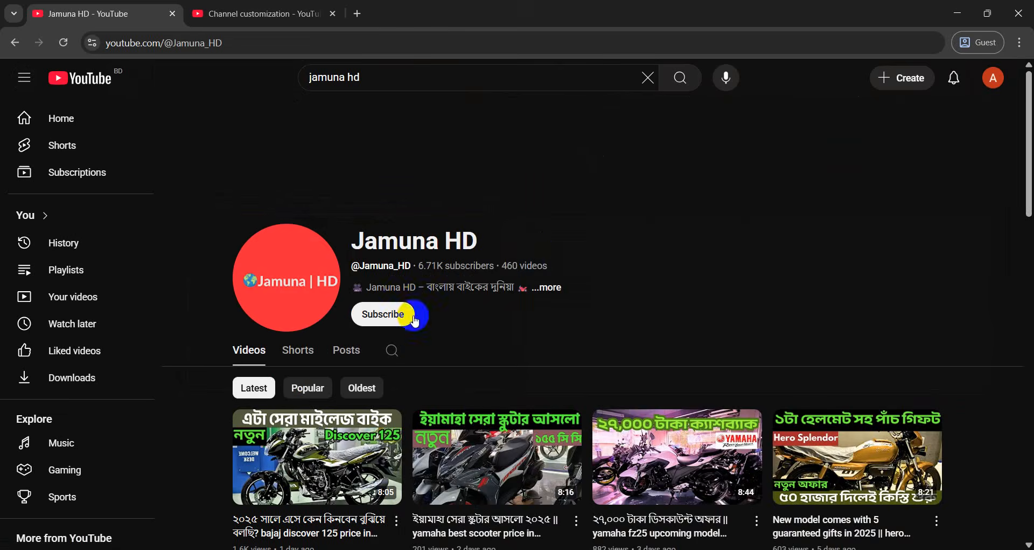
drag(437, 270, 496, 340)
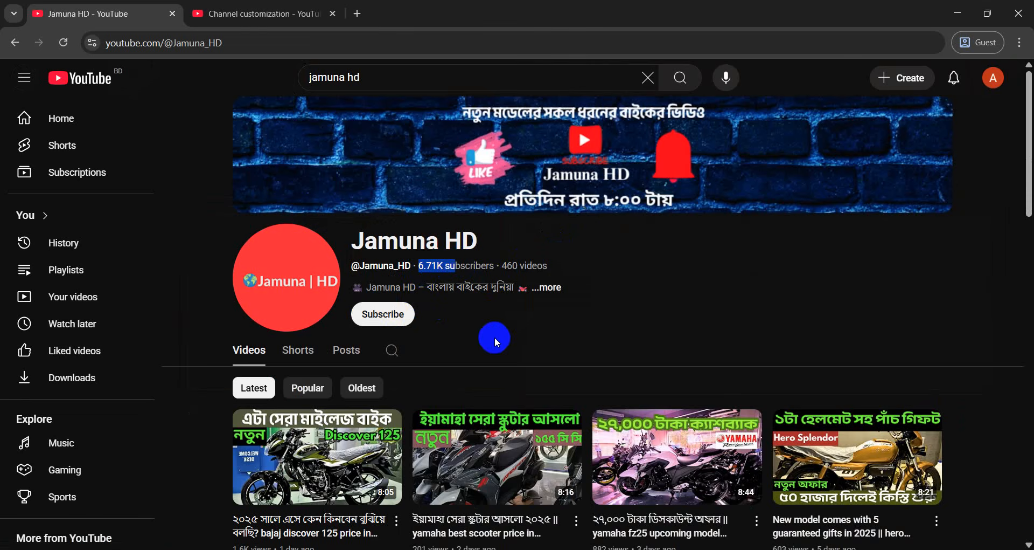
click(543, 289)
scroll(534, 294, down, 5)
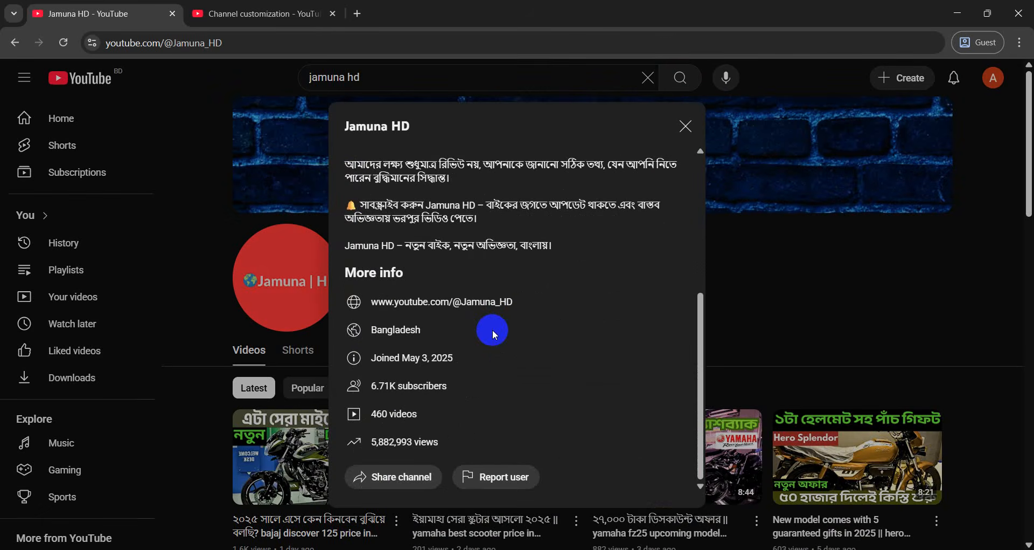
drag(412, 359, 475, 360)
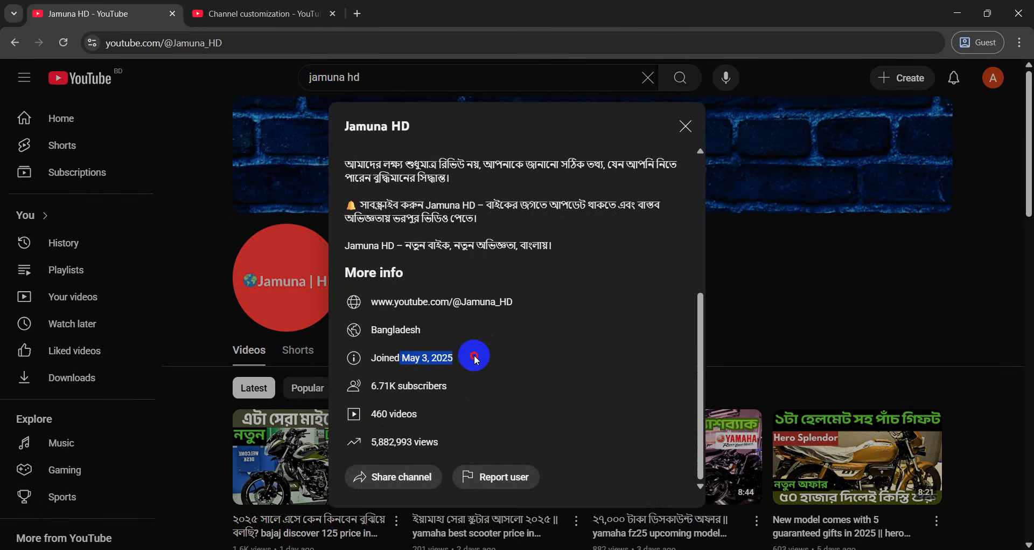
click(476, 360)
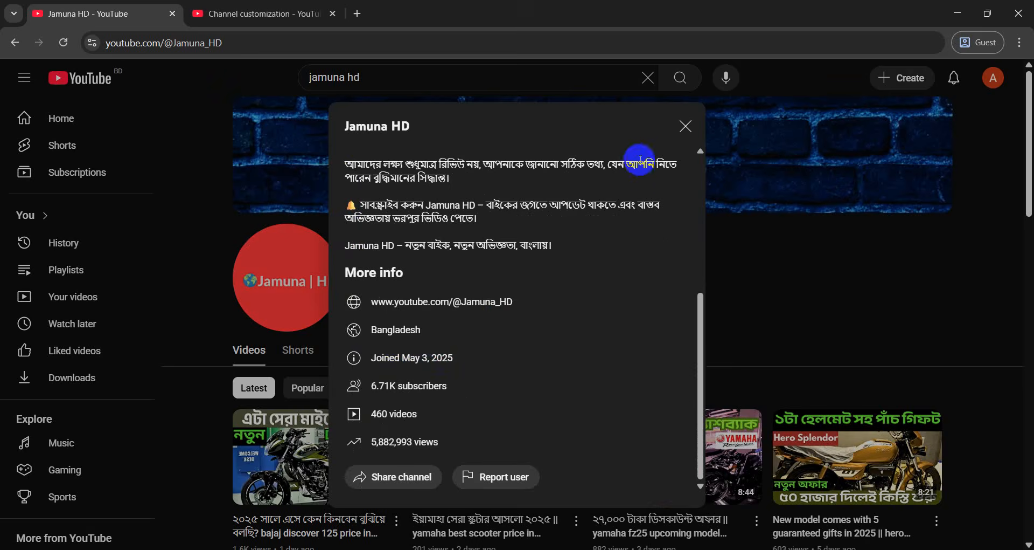
click(684, 127)
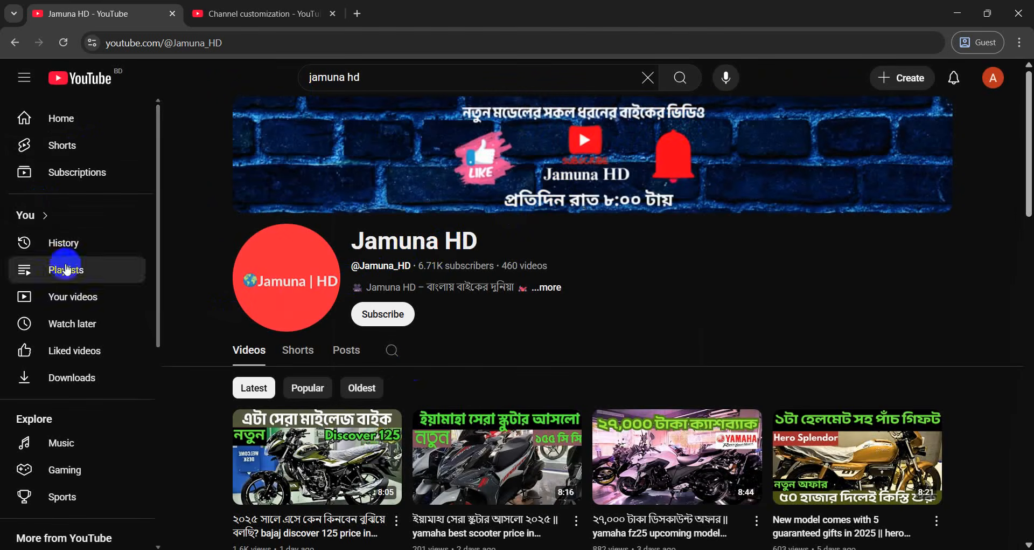
Scroll through the Jamuna HD videos, checking the 6.71K subscriber count in the header
scroll(407, 360, down, 5)
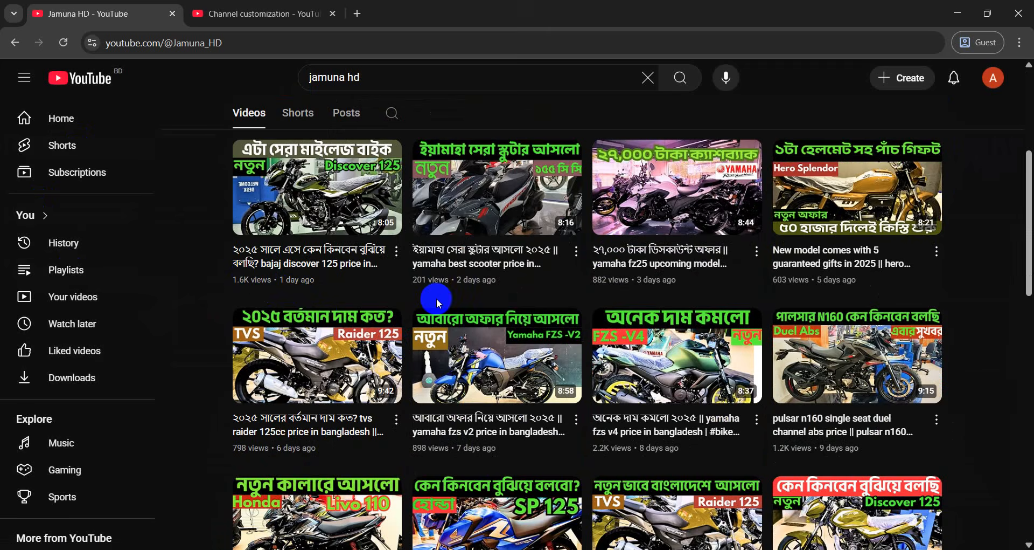
scroll(437, 298, down, 12)
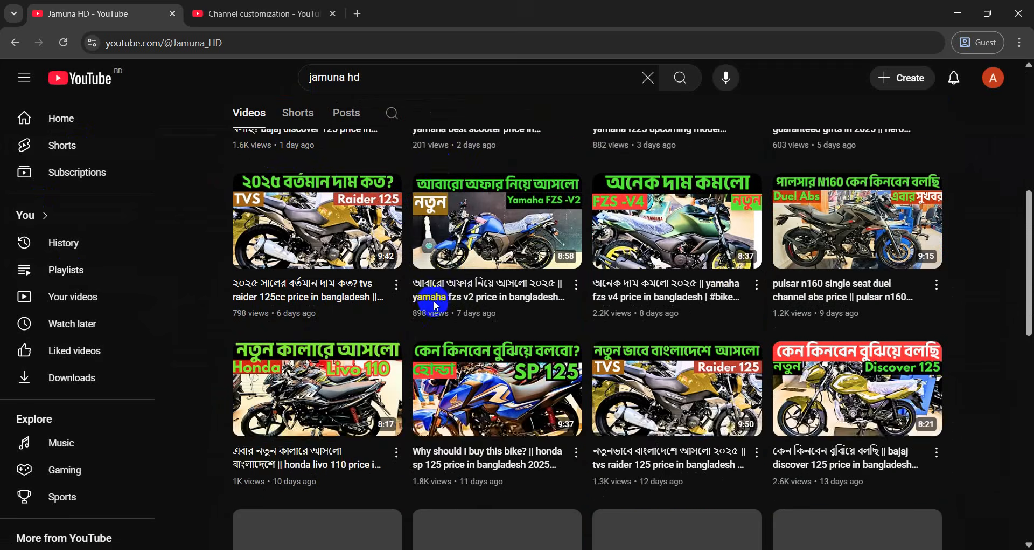
scroll(393, 342, up, 15)
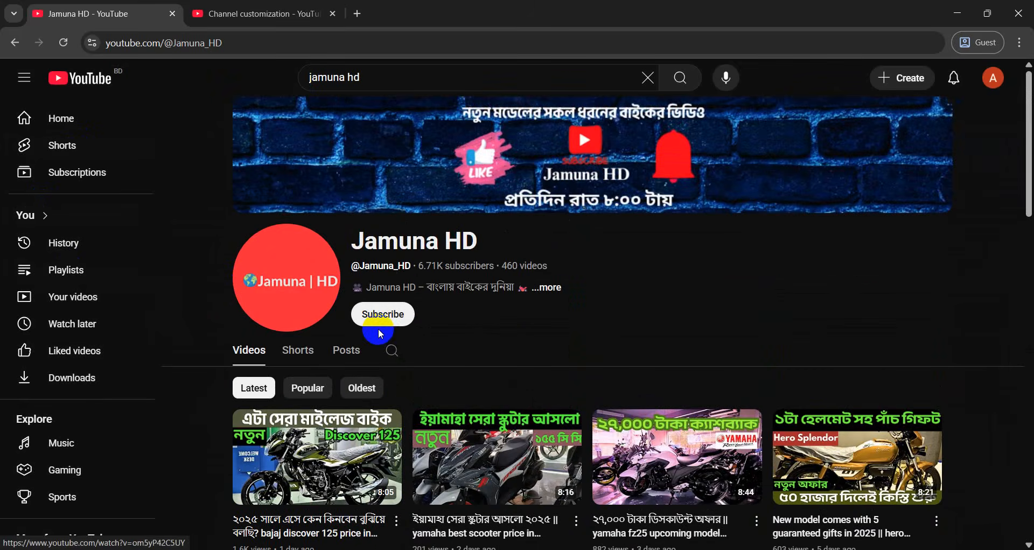
scroll(449, 302, down, 2)
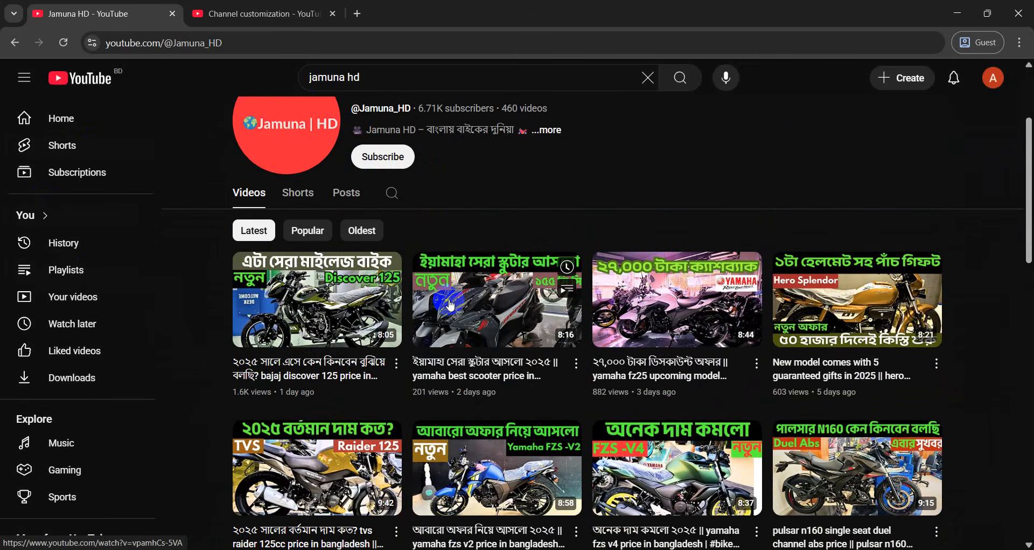
scroll(451, 309, down, 3)
scroll(408, 311, down, 4)
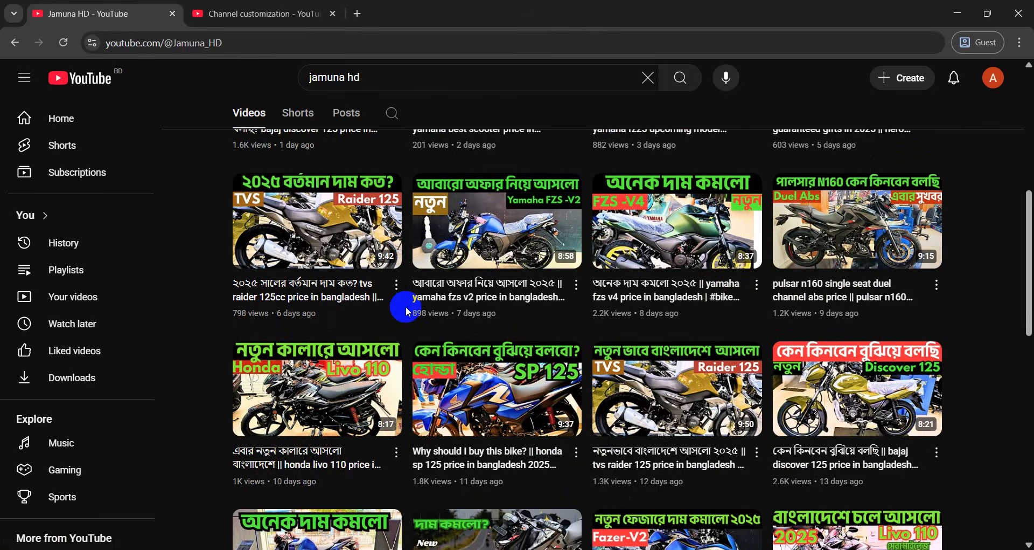
scroll(408, 312, down, 2)
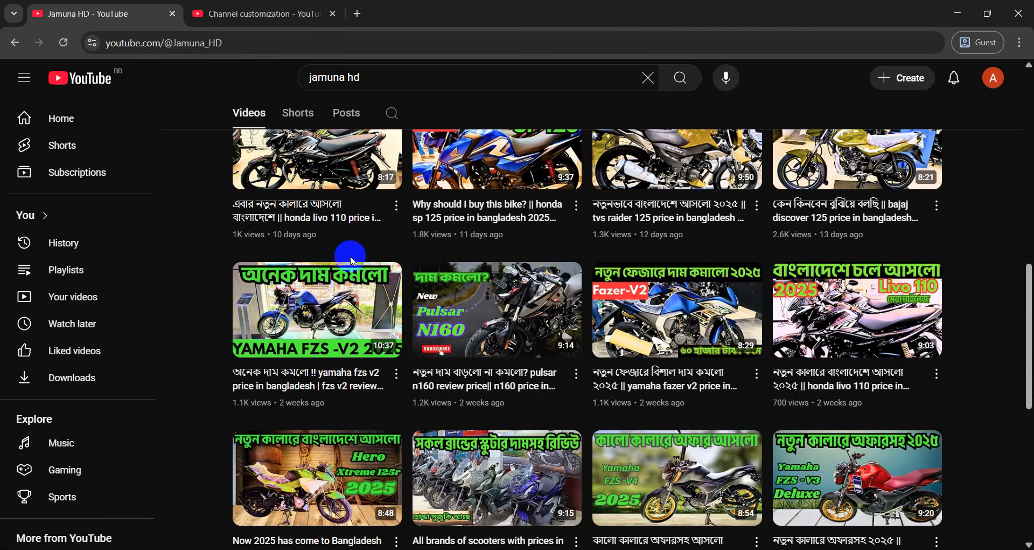
scroll(353, 261, up, 8)
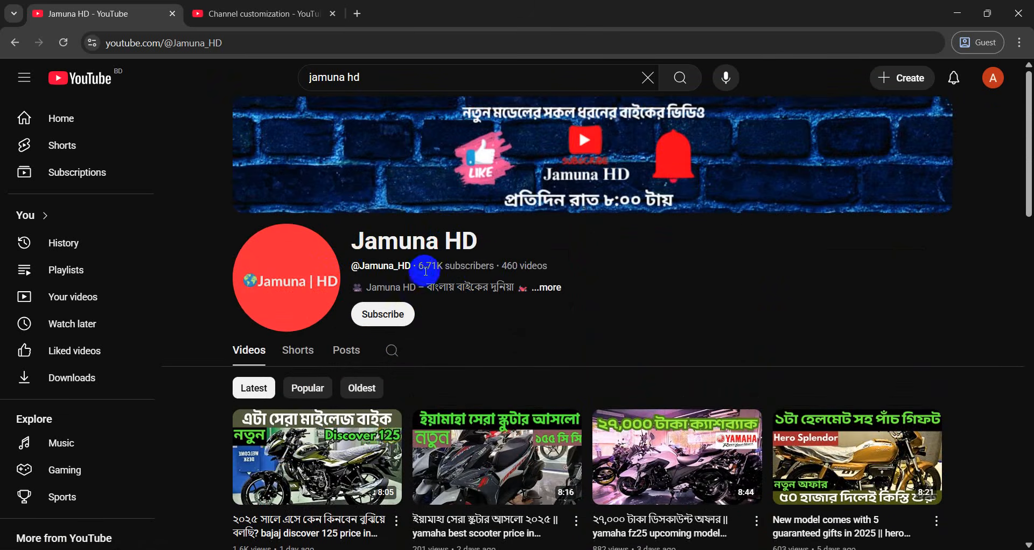
drag(418, 265, 568, 266)
click(634, 278)
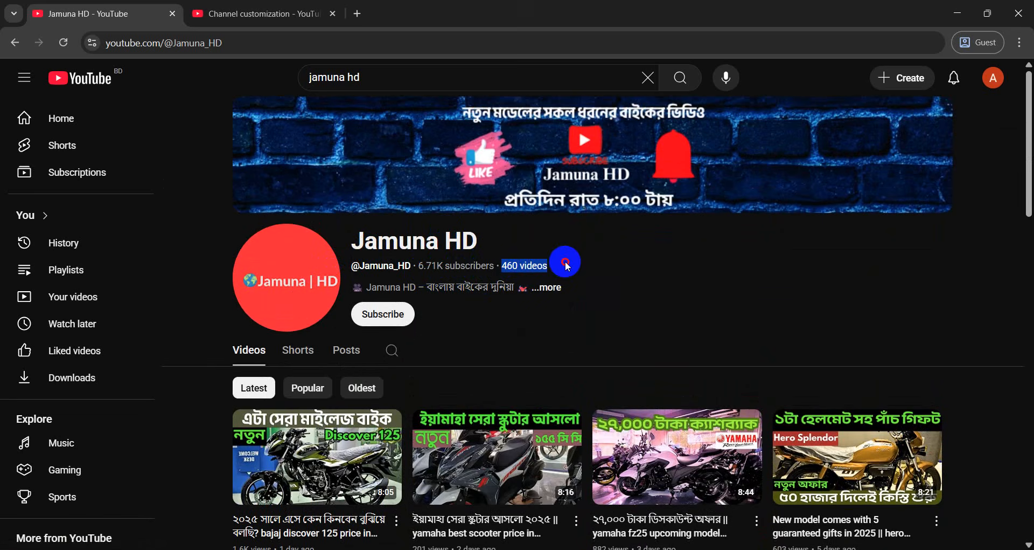
scroll(568, 265, down, 2)
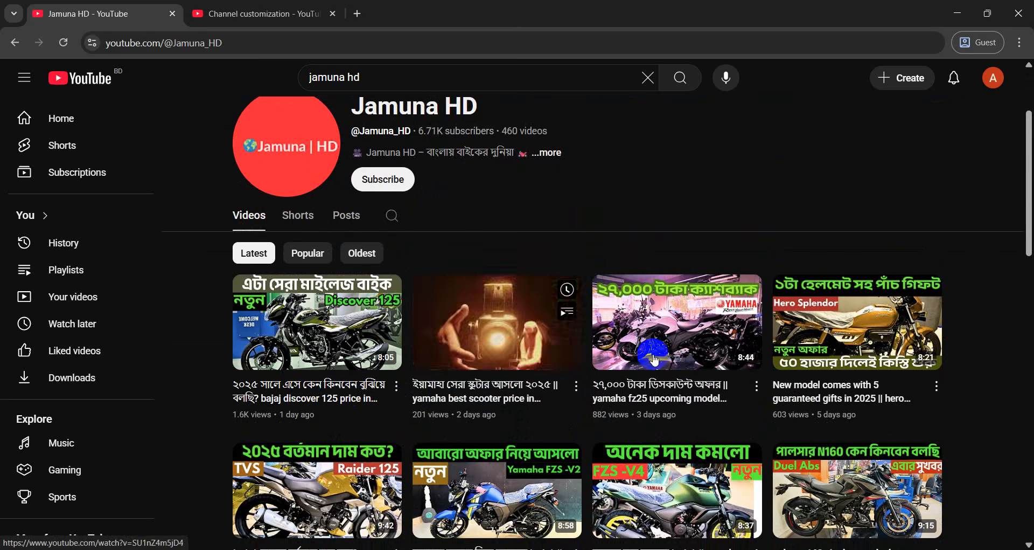
scroll(674, 353, down, 5)
scroll(463, 406, down, 5)
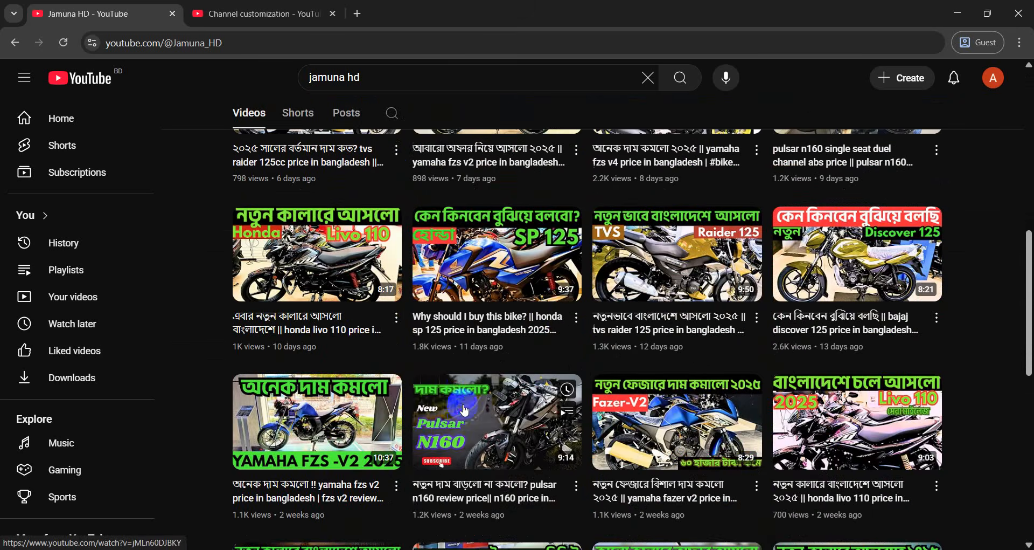
scroll(432, 458, up, 12)
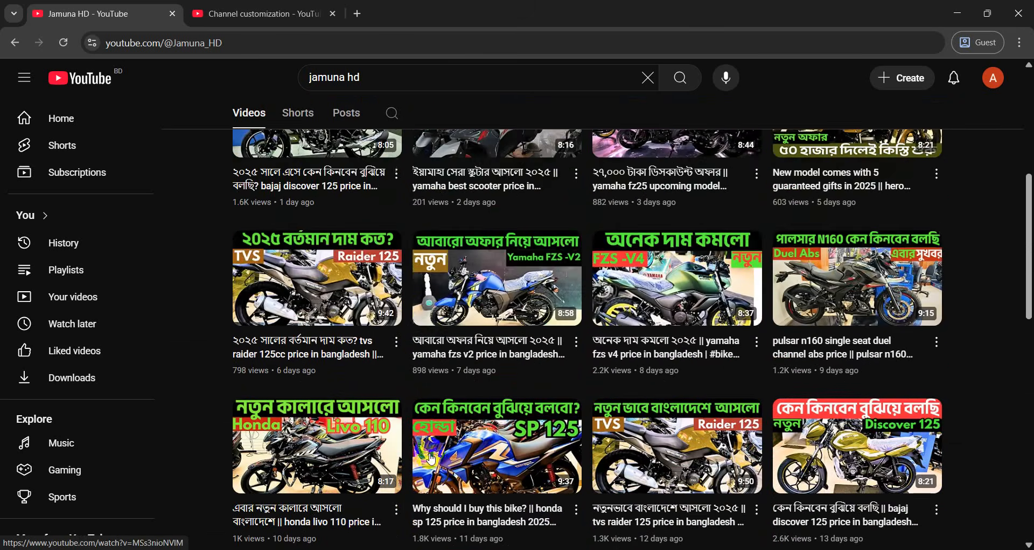
scroll(300, 447, down, 3)
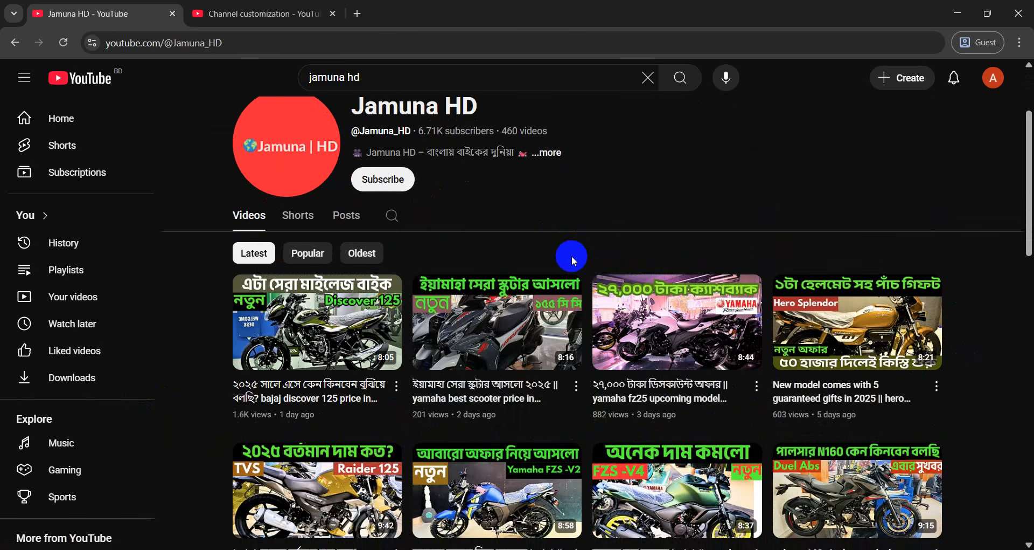
scroll(571, 247, down, 1)
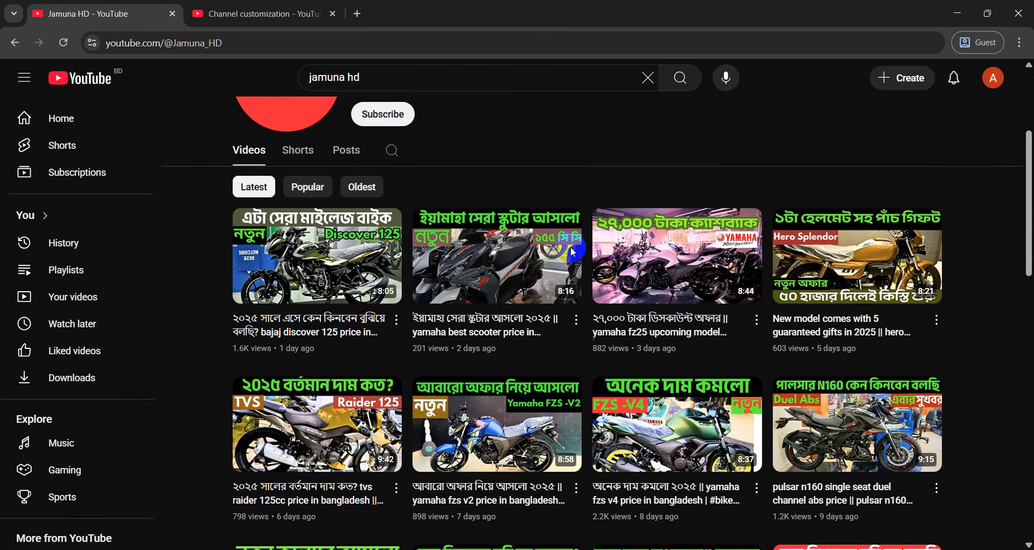
scroll(579, 243, down, 2)
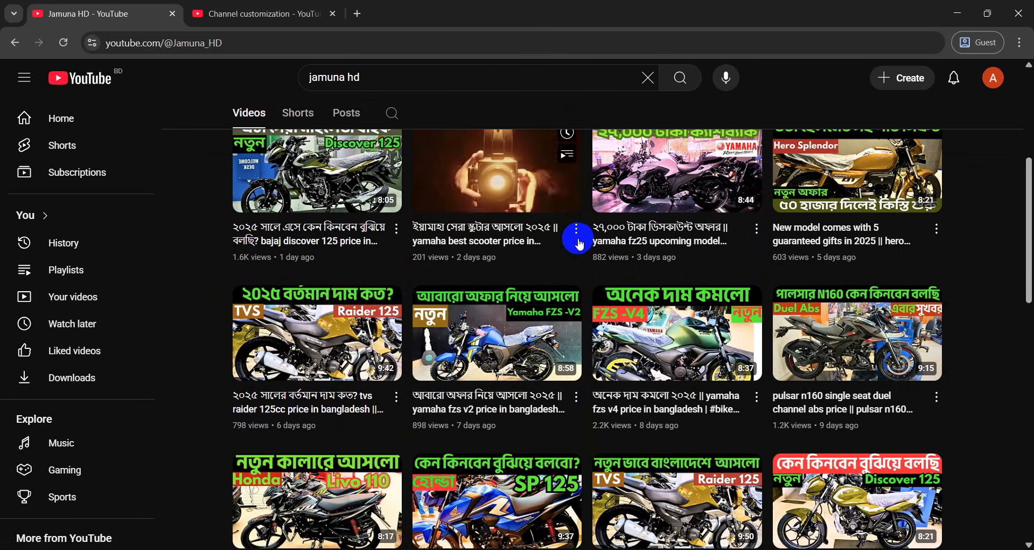
scroll(580, 243, down, 2)
scroll(580, 247, down, 10)
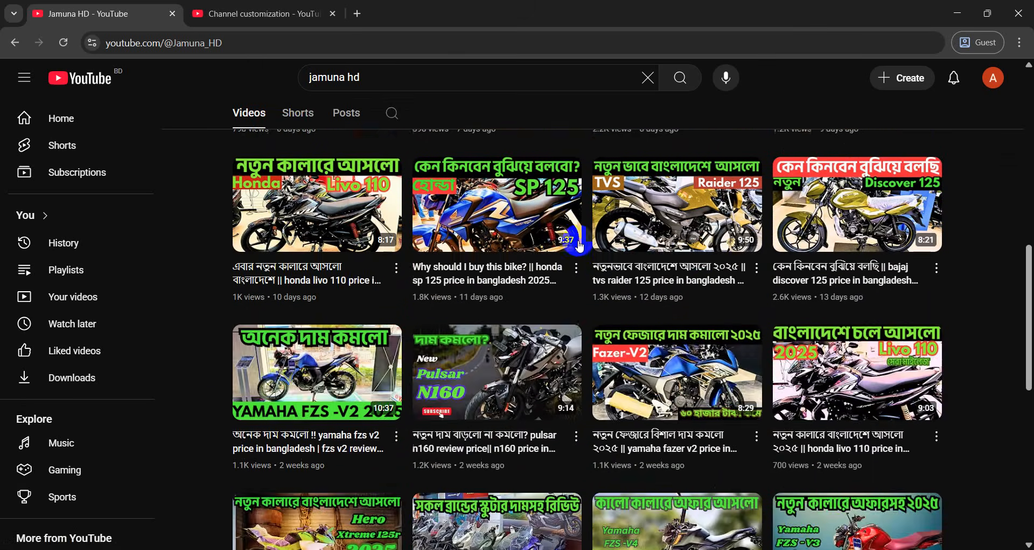
scroll(580, 247, up, 15)
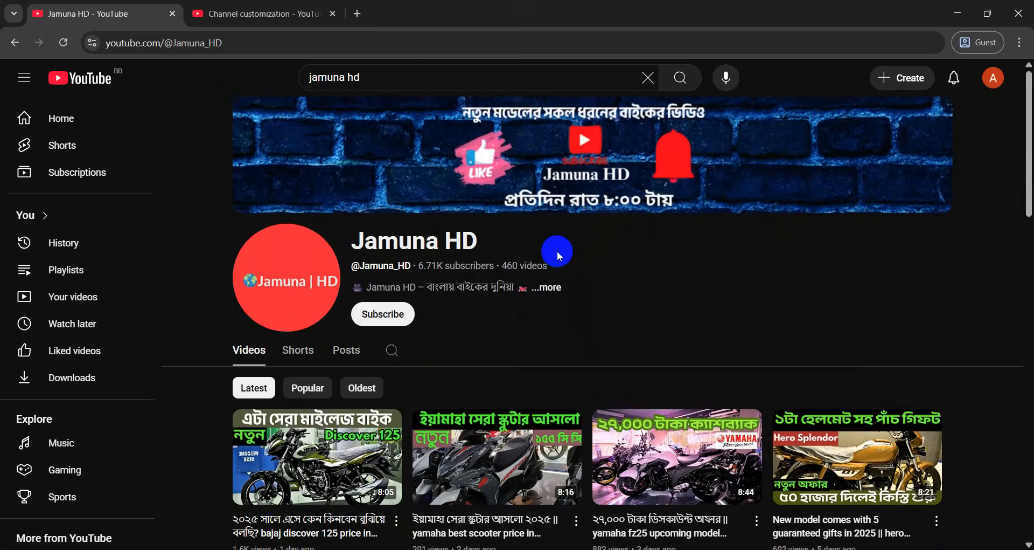
Review the Jamuna HD About details, including total views, then close them
click(550, 287)
scroll(512, 318, down, 5)
scroll(440, 410, down, 1)
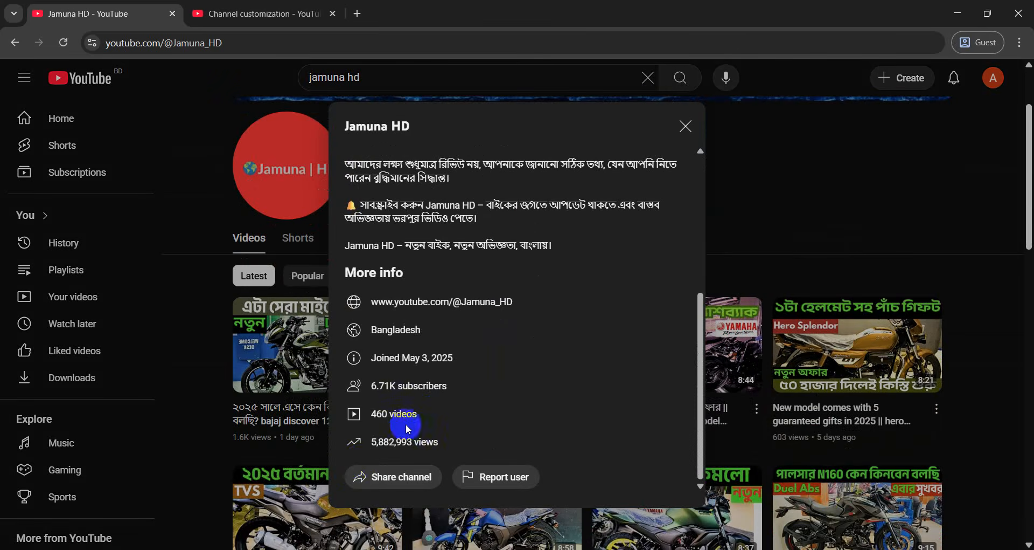
drag(375, 445, 485, 437)
drag(375, 419, 434, 419)
scroll(470, 355, up, 3)
scroll(420, 348, up, 2)
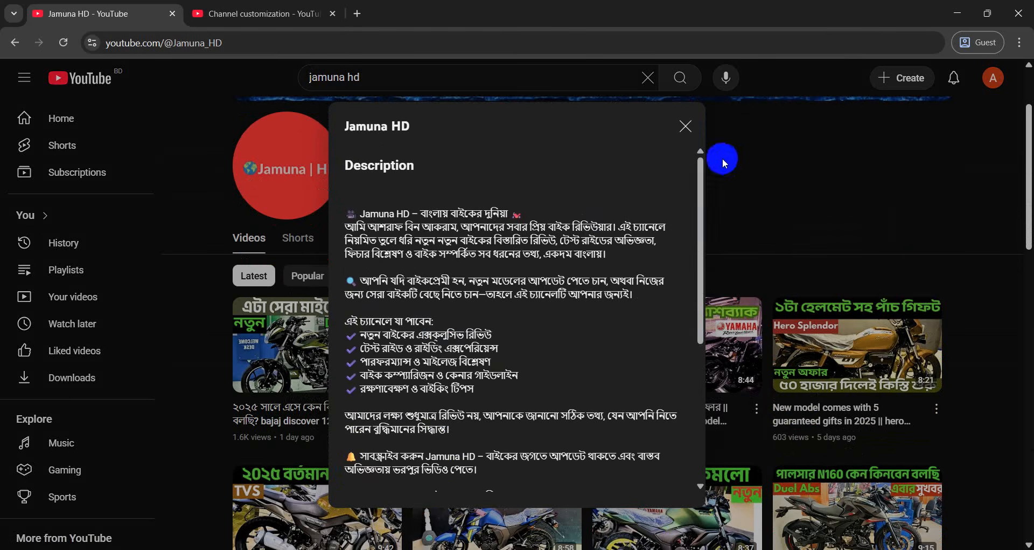
click(686, 126)
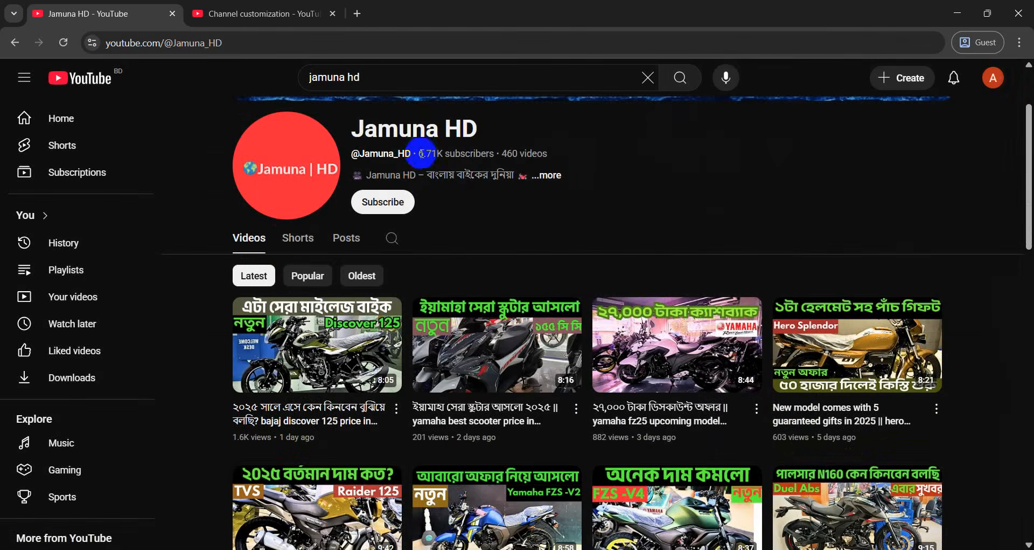
Subscribe to Jamuna HD and return to the Studio Channel customization page
drag(420, 157, 493, 156)
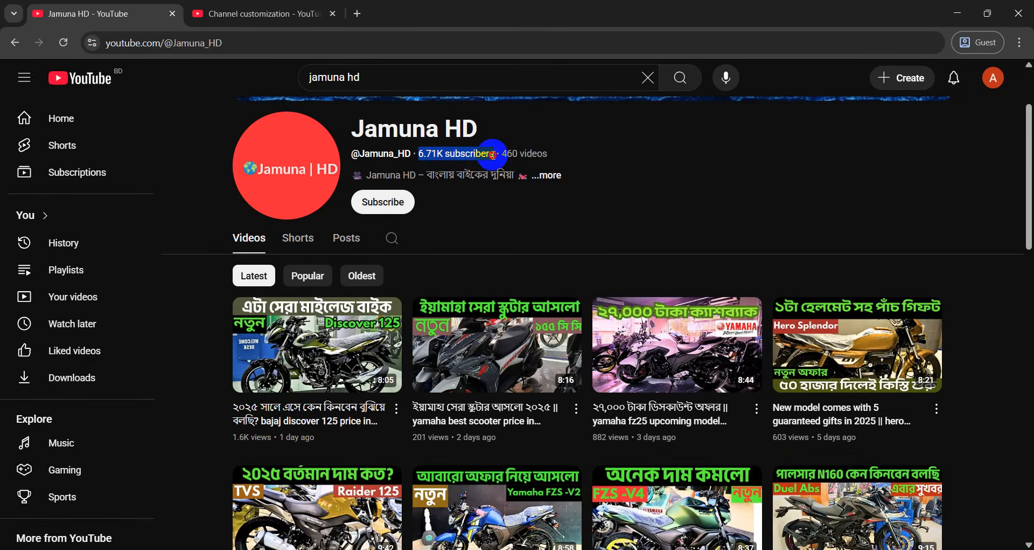
scroll(609, 237, up, 2)
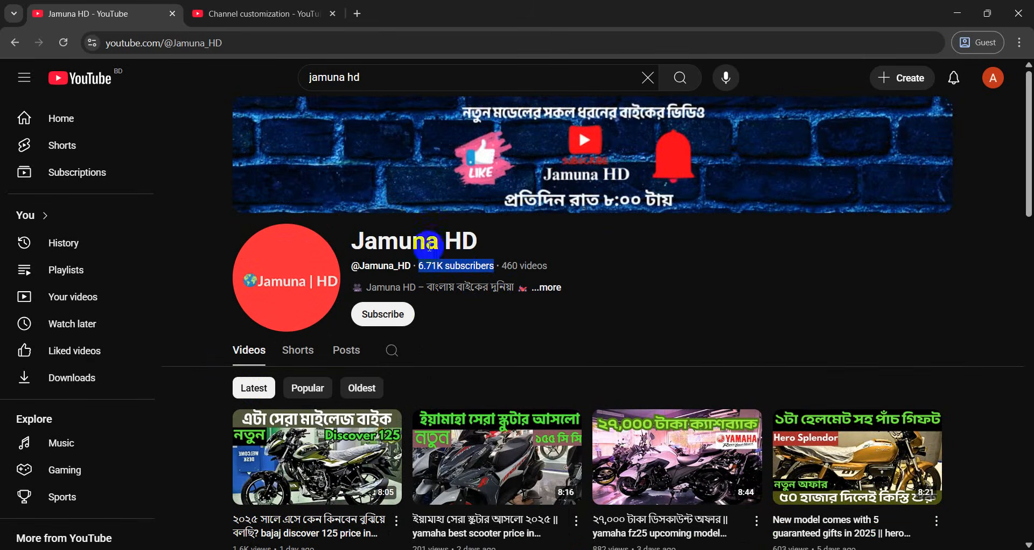
click(466, 323)
click(402, 315)
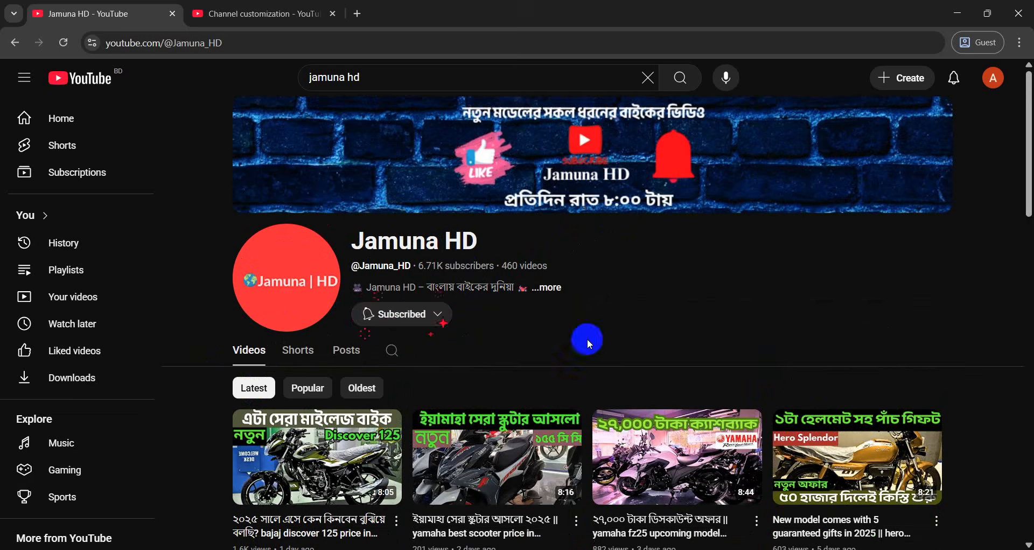
click(21, 50)
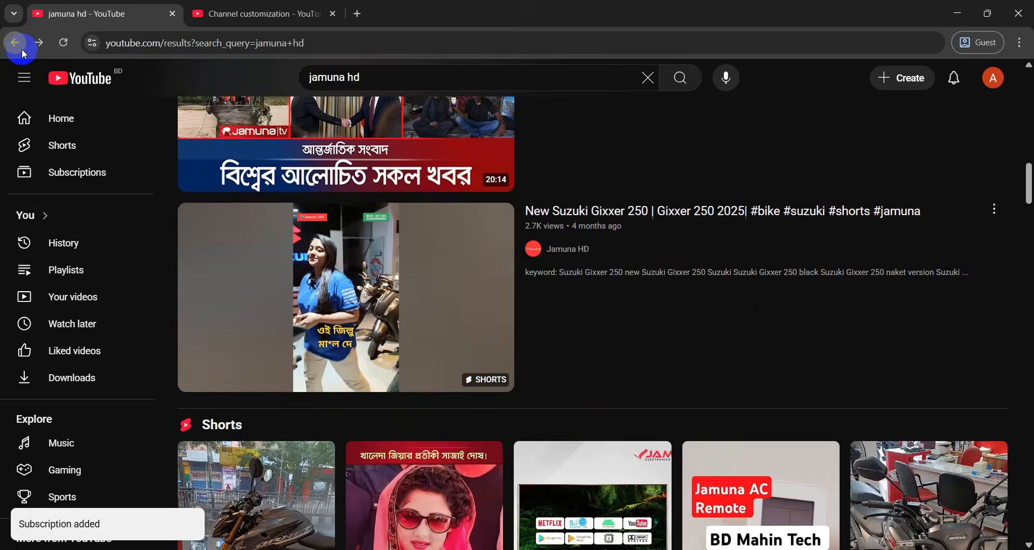
click(258, 10)
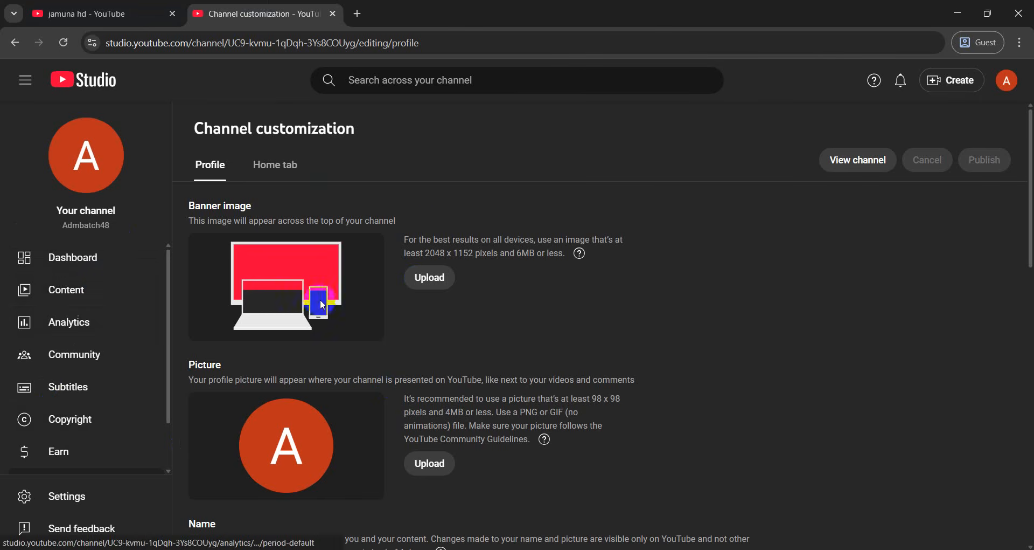
Try the Yellow and Blue Gradient Virtual Assistant cover from Downloads as the banner
click(430, 278)
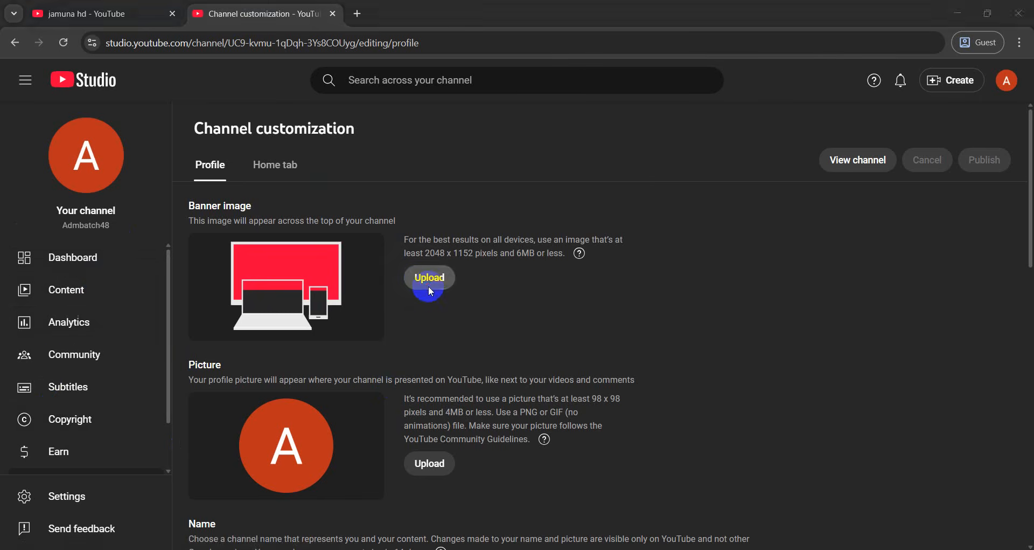
scroll(37, 367, up, 7)
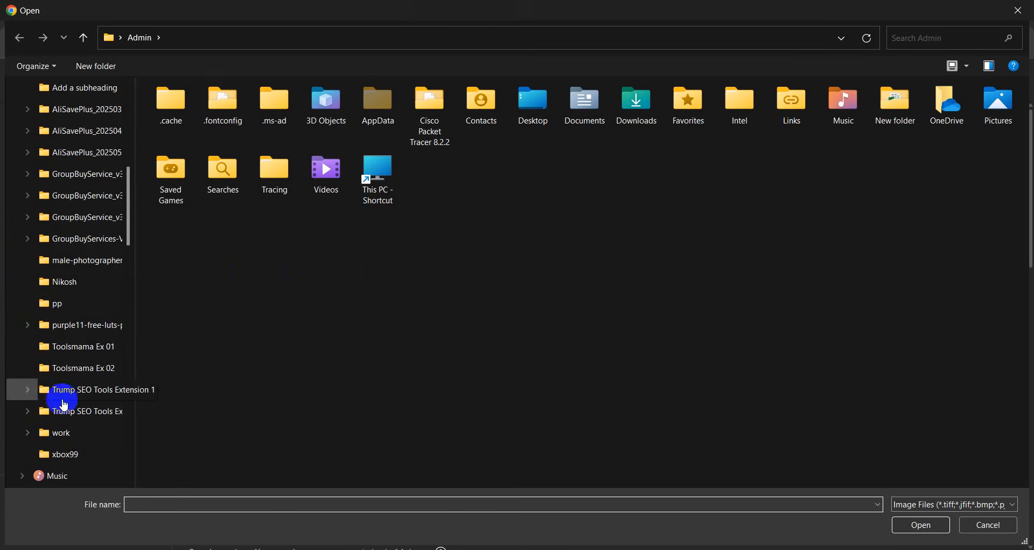
click(73, 349)
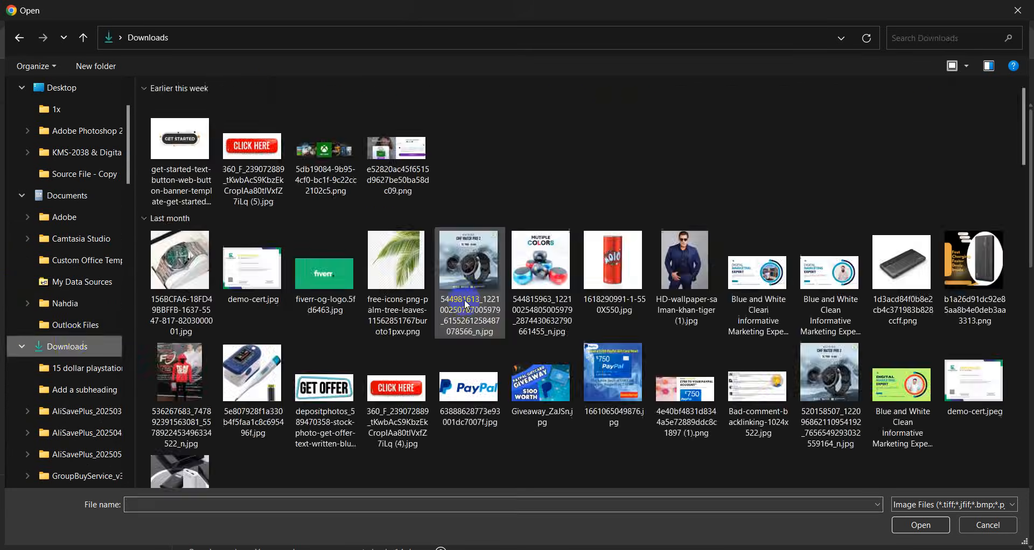
scroll(466, 302, down, 10)
scroll(468, 307, down, 15)
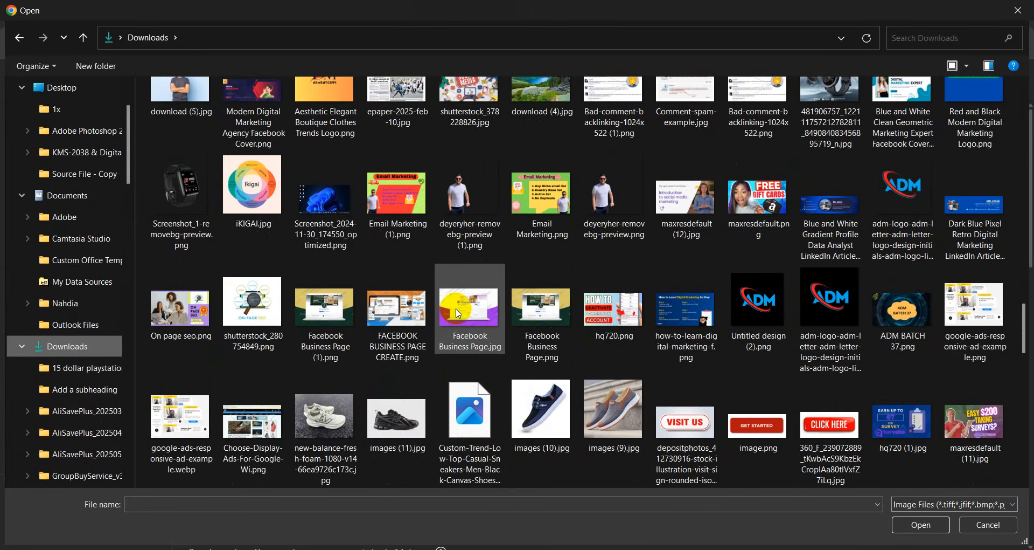
scroll(458, 313, down, 4)
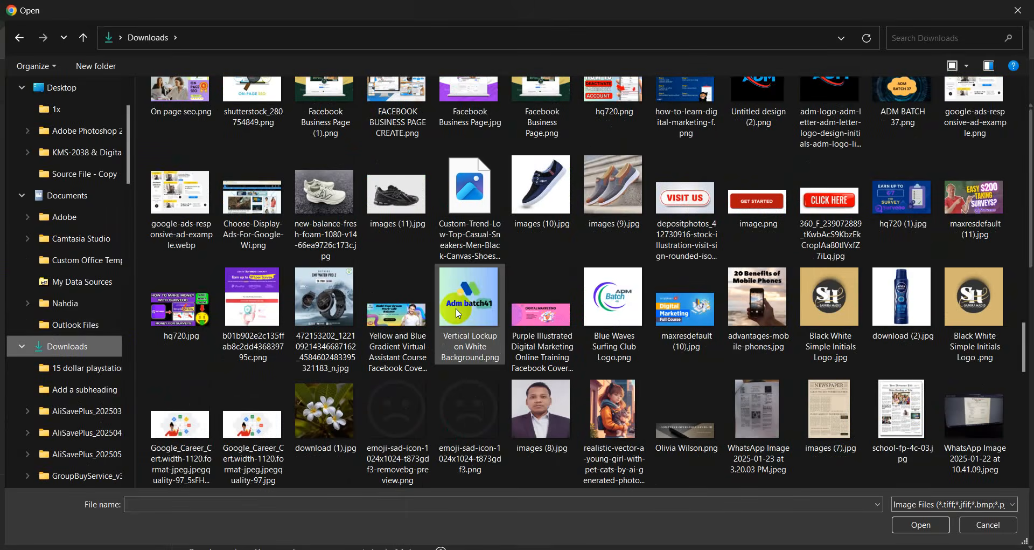
click(410, 329)
double_click(410, 330)
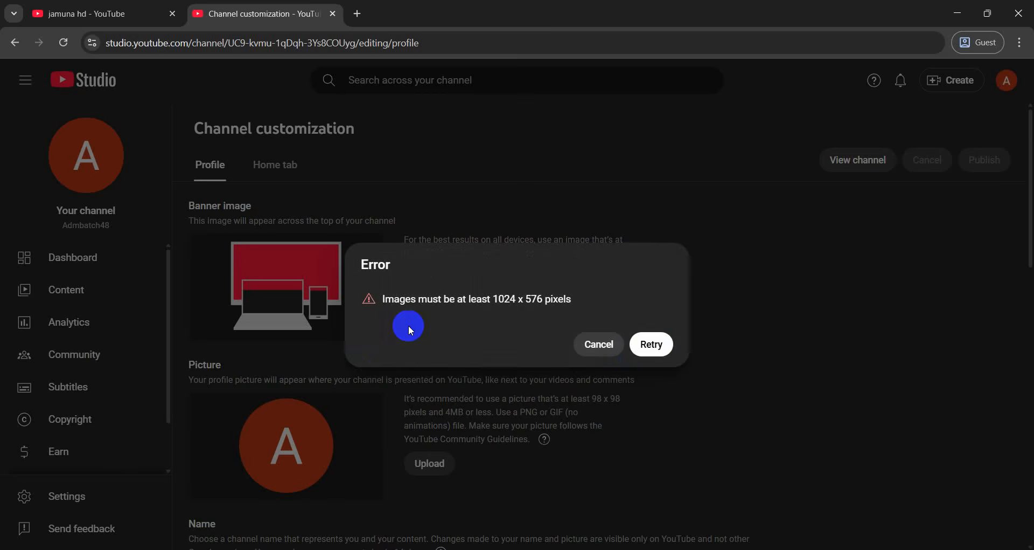
Retry with the larger Digital Marketing Expert image as the banner
click(651, 344)
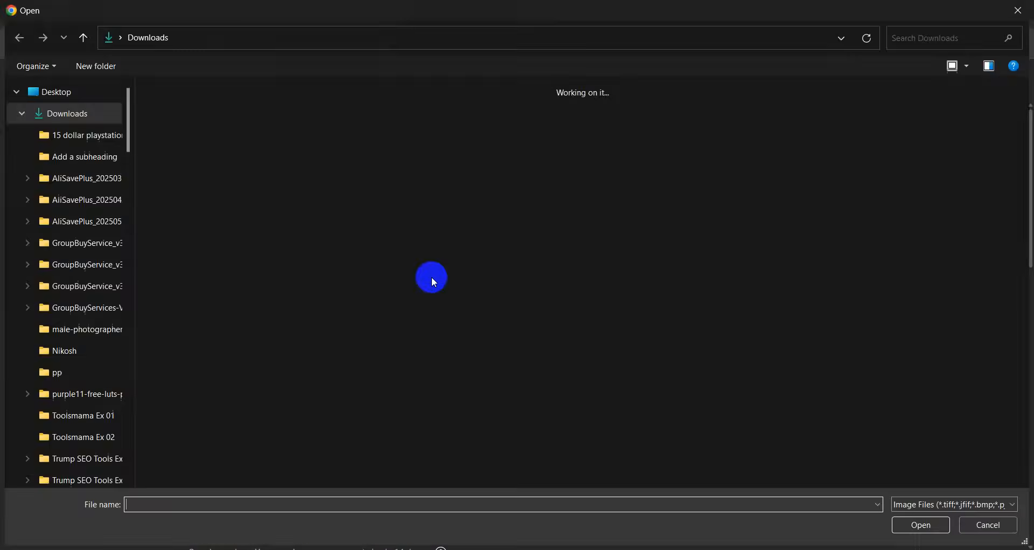
scroll(680, 264, down, 5)
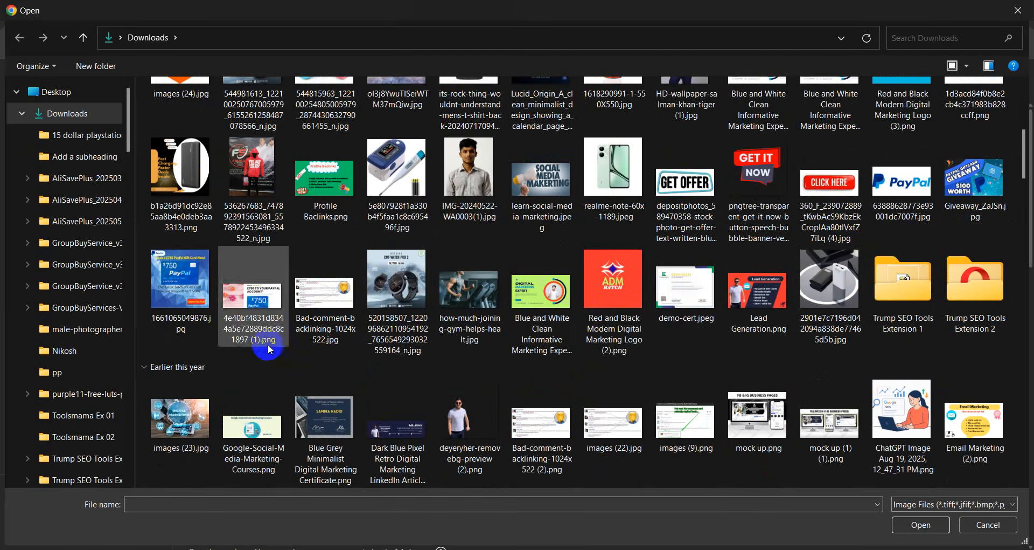
scroll(272, 347, down, 5)
scroll(894, 323, down, 3)
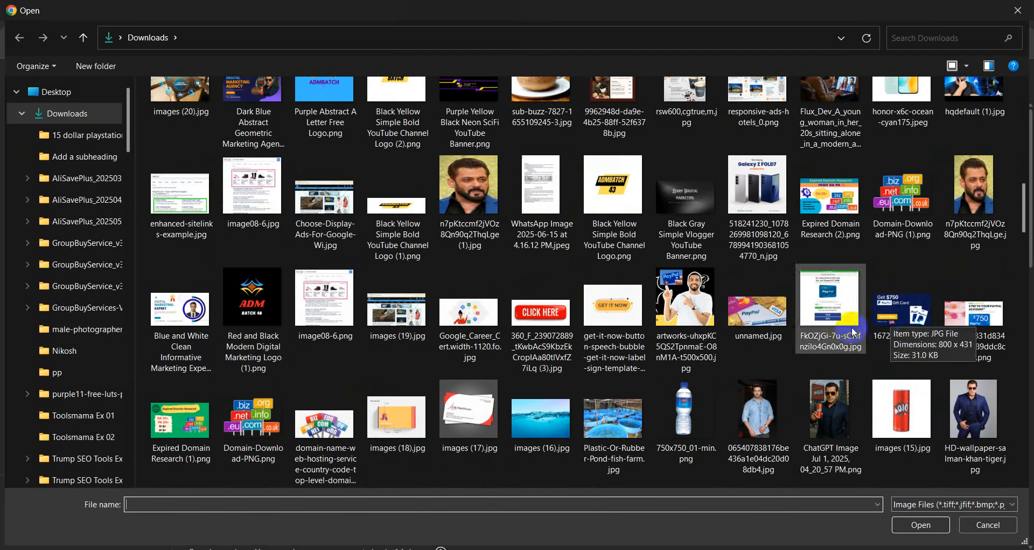
scroll(409, 398, down, 3)
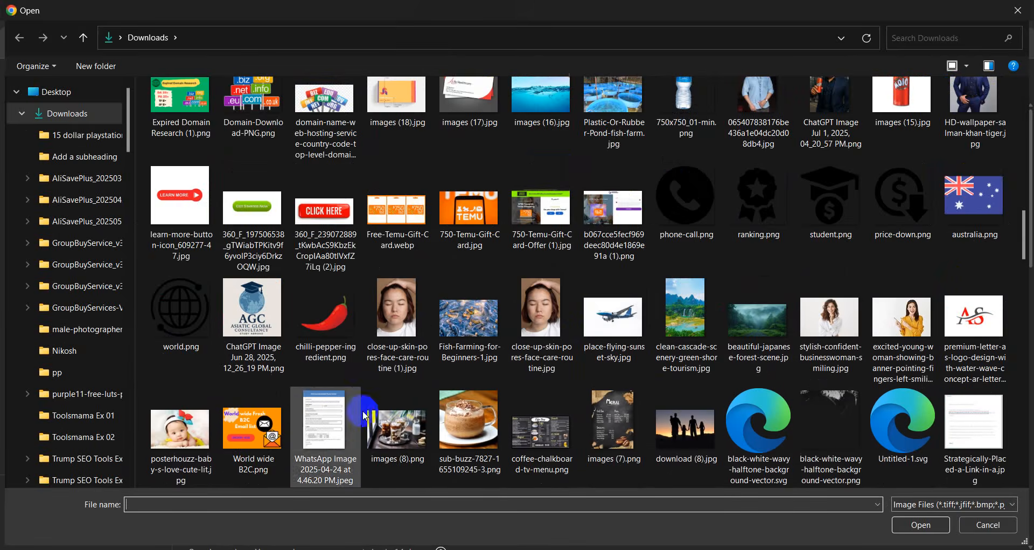
scroll(387, 407, down, 3)
double_click(172, 432)
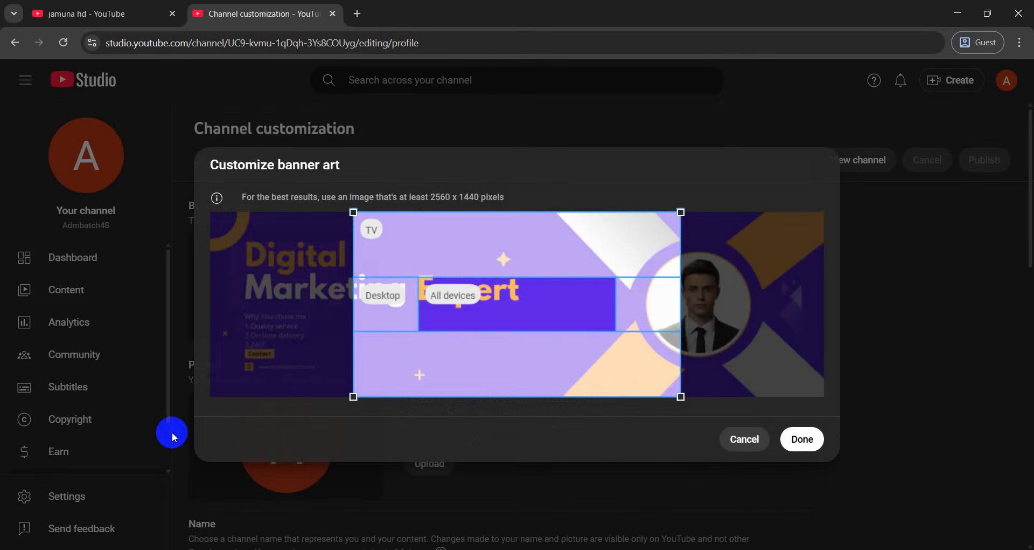
Crop the Digital Marketing Expert banner around the right-side portrait and apply it
drag(578, 317, 740, 323)
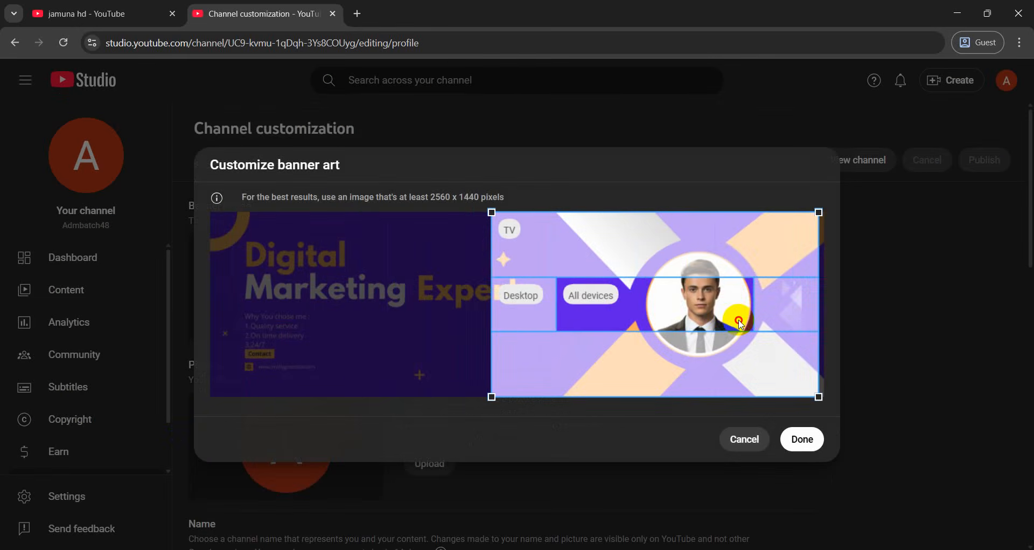
click(802, 439)
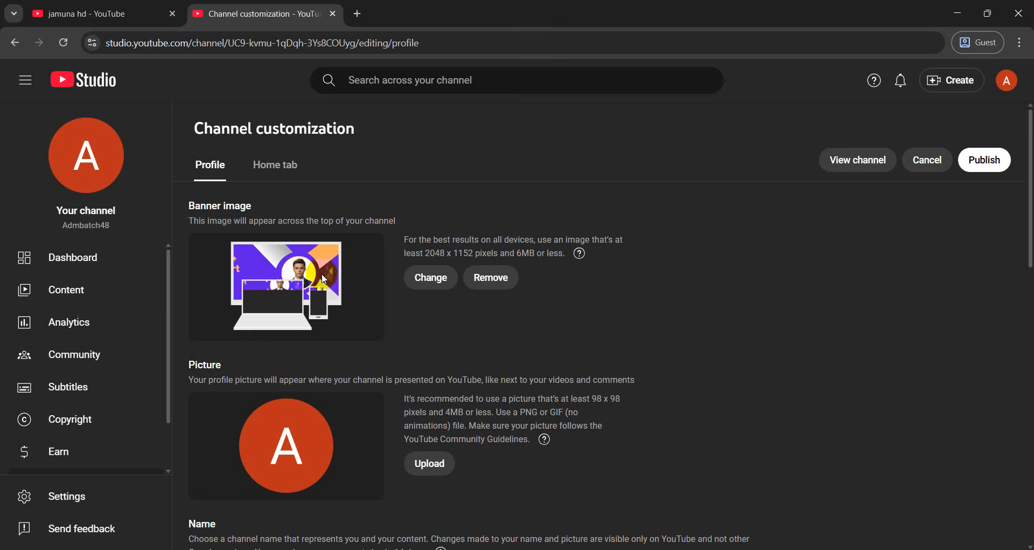
scroll(265, 335, down, 2)
scroll(266, 338, down, 1)
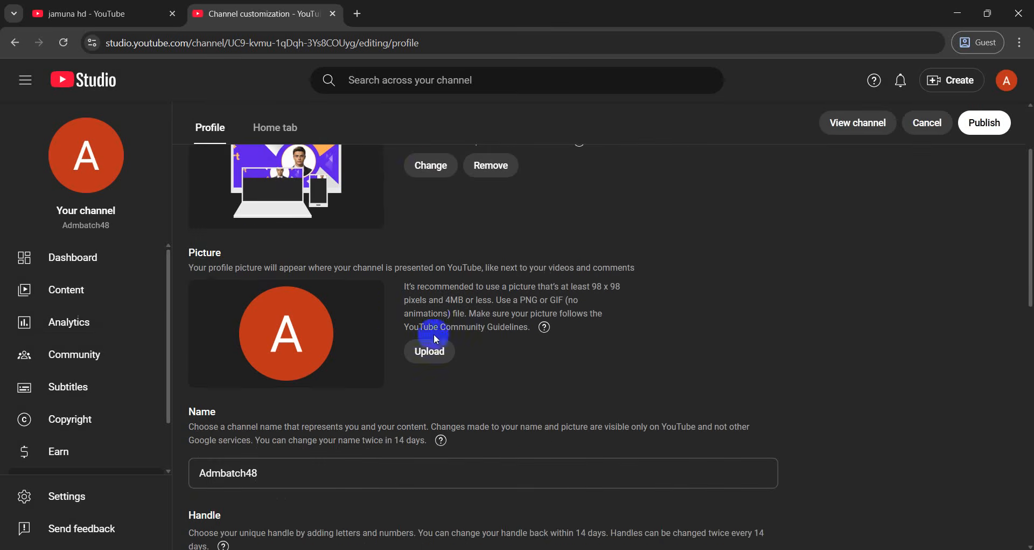
click(431, 355)
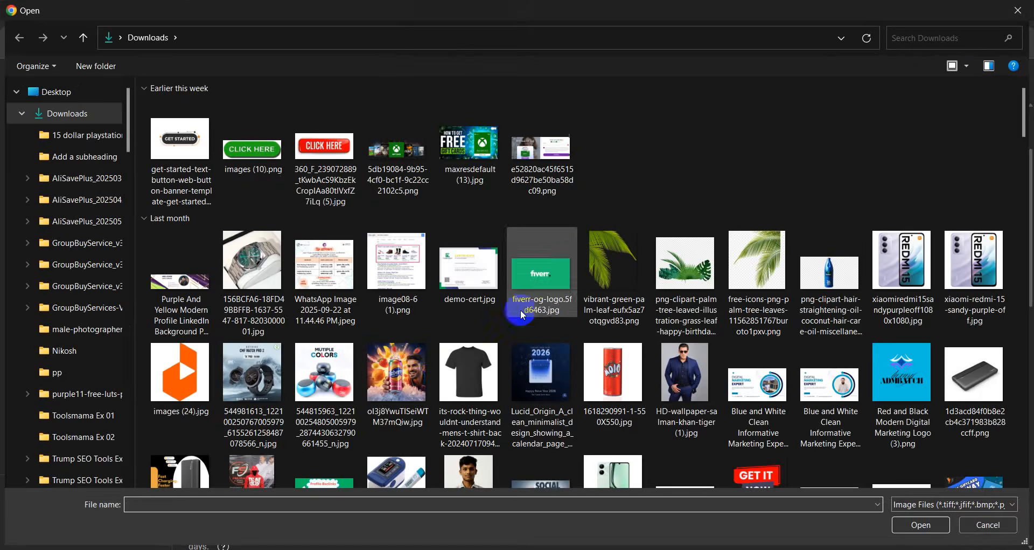
Set 'Red and Black Modern Digital Marketing Logo (1).png' as the cropped profile picture
scroll(547, 326, down, 10)
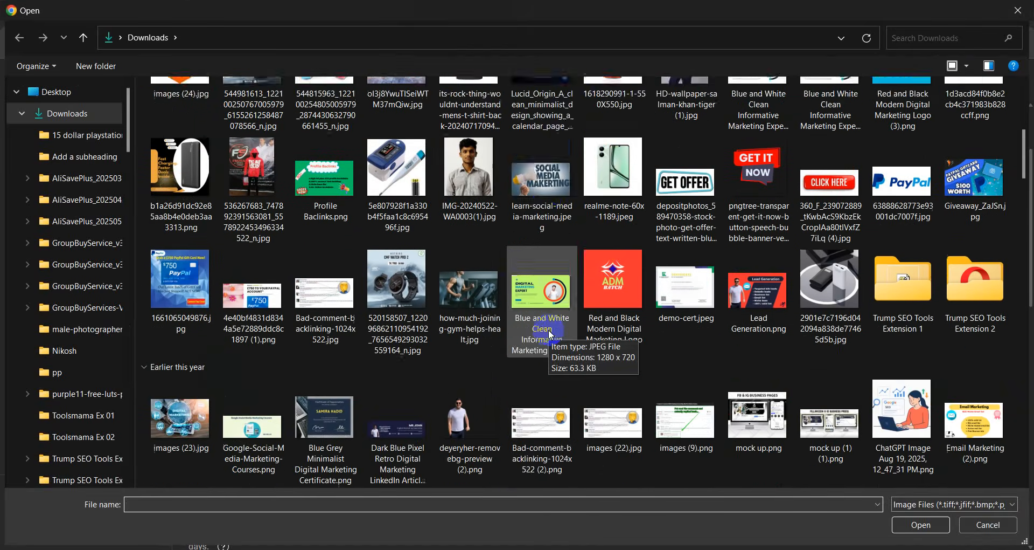
scroll(550, 336, down, 4)
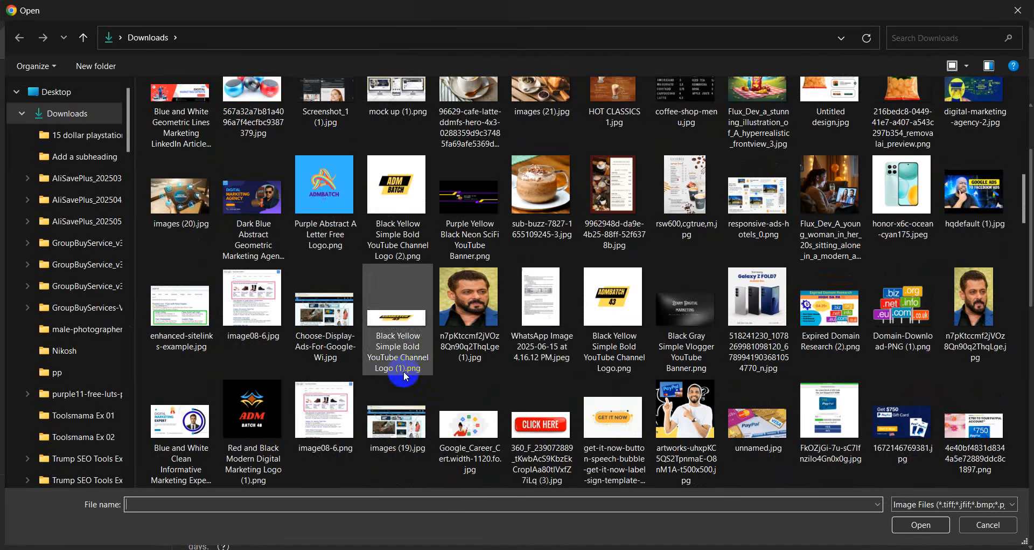
scroll(453, 380, down, 4)
double_click(265, 226)
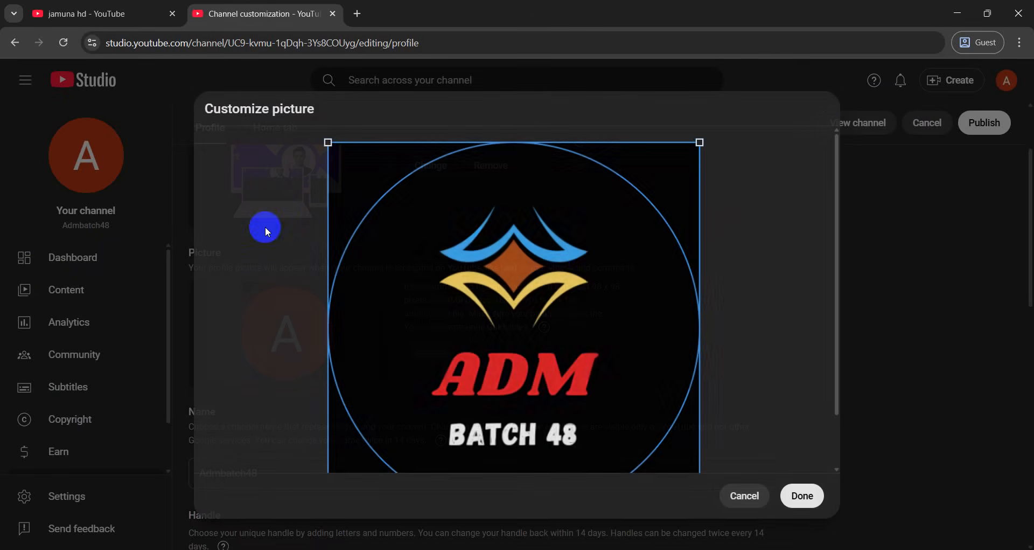
scroll(646, 367, down, 2)
click(802, 493)
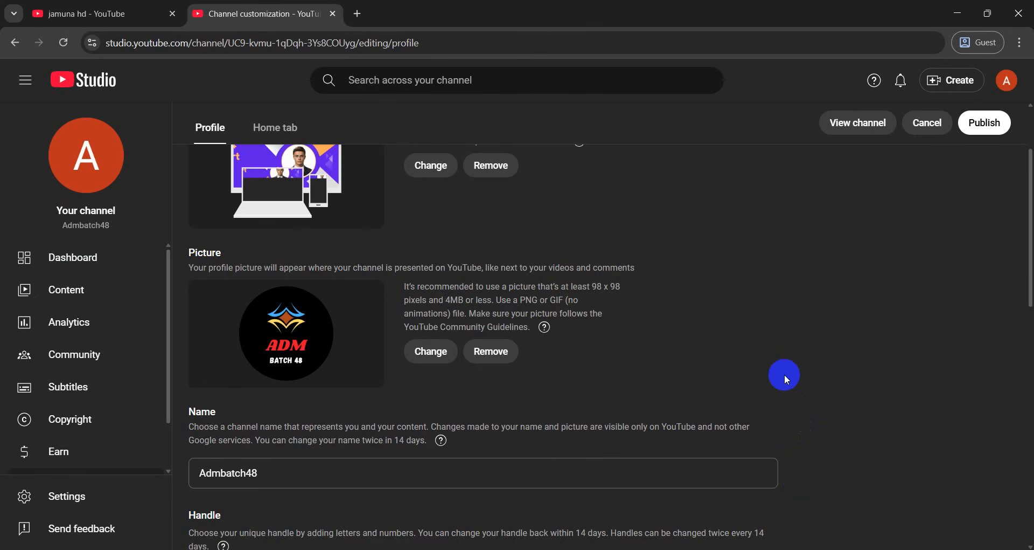
scroll(783, 373, up, 2)
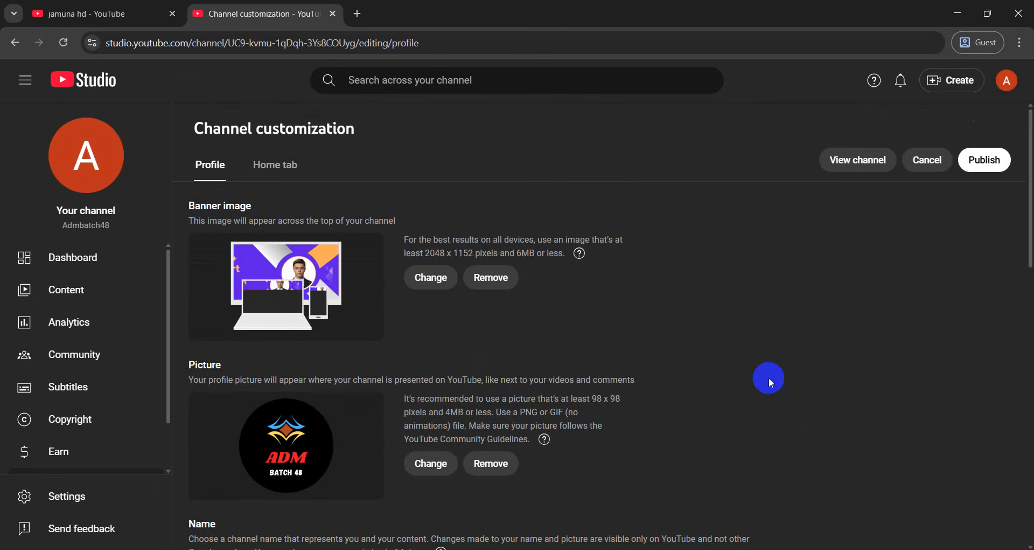
scroll(765, 377, down, 2)
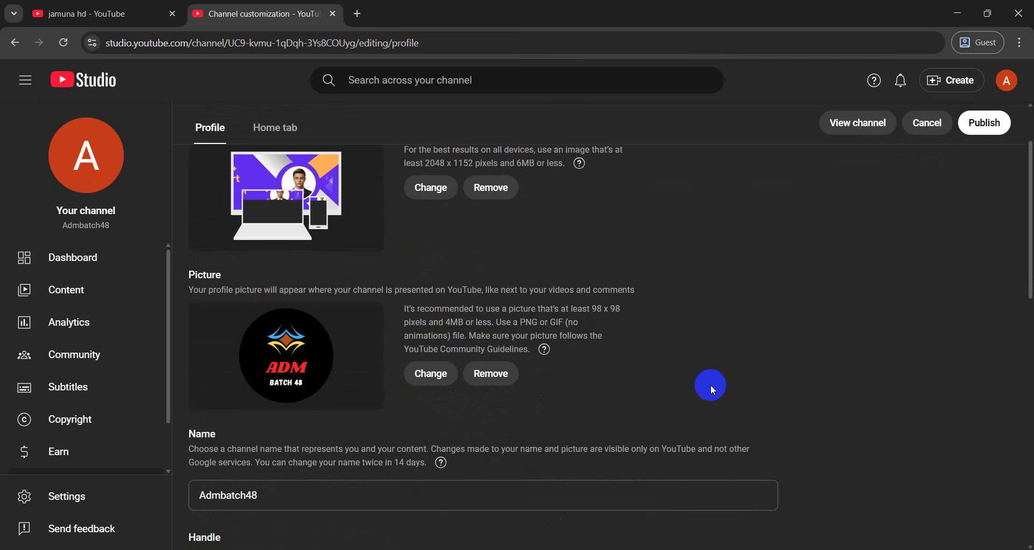
scroll(717, 386, up, 2)
scroll(264, 275, down, 4)
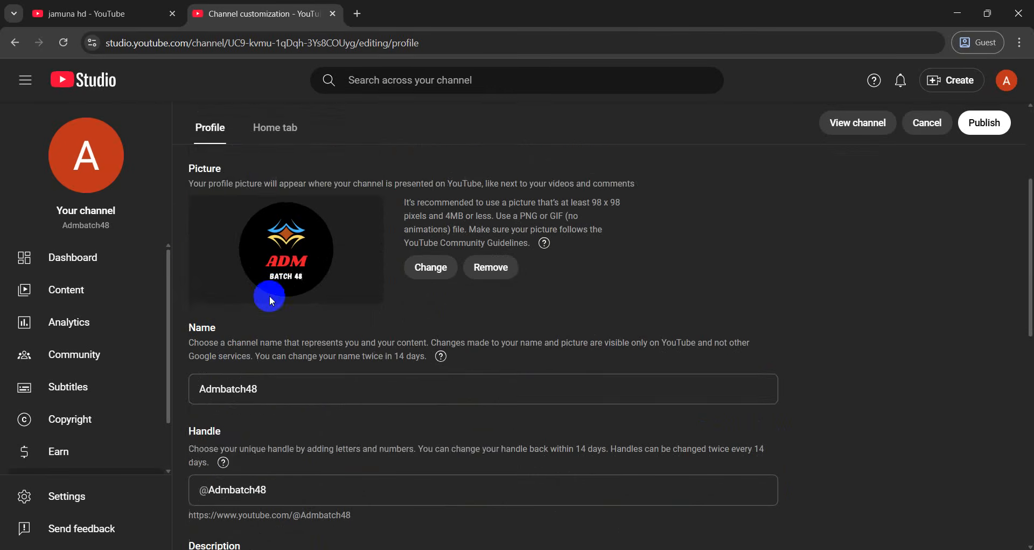
click(292, 334)
click(291, 335)
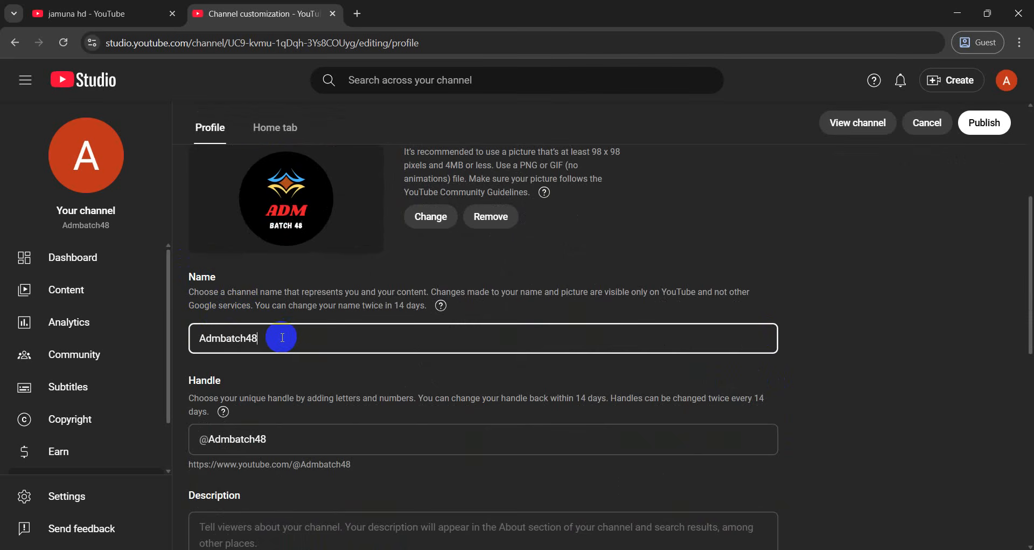
drag(282, 337, 174, 323)
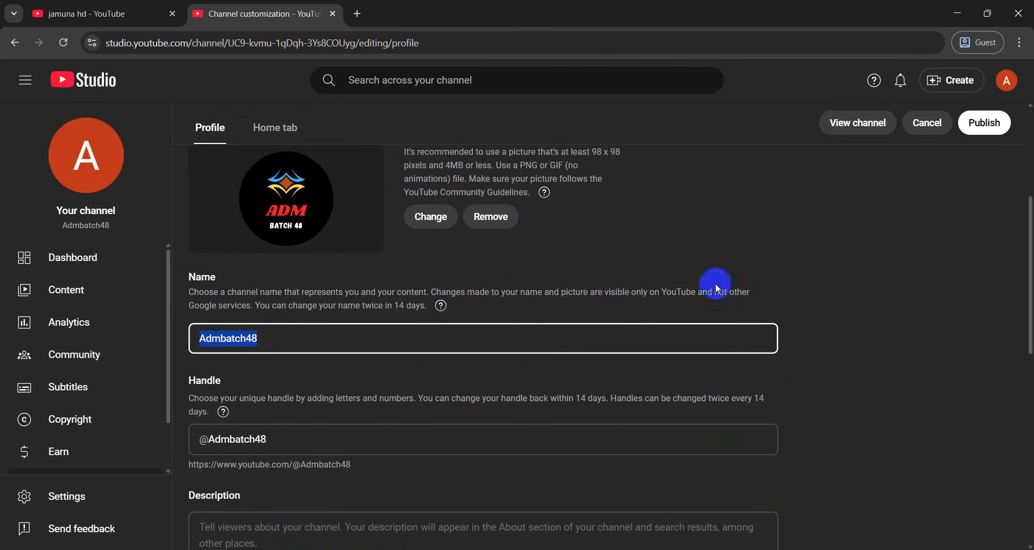
click(828, 325)
click(200, 352)
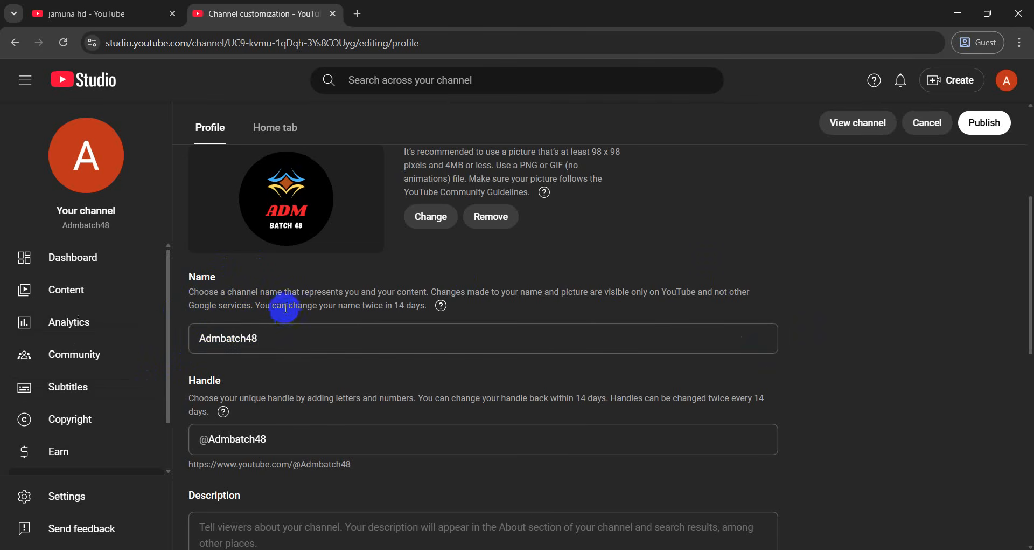
click(224, 335)
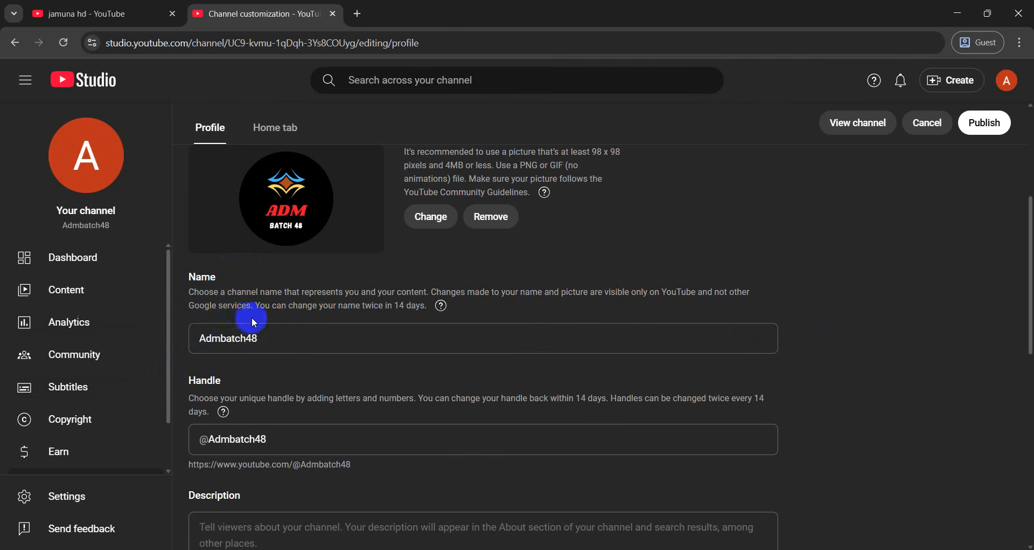
scroll(246, 304, down, 1)
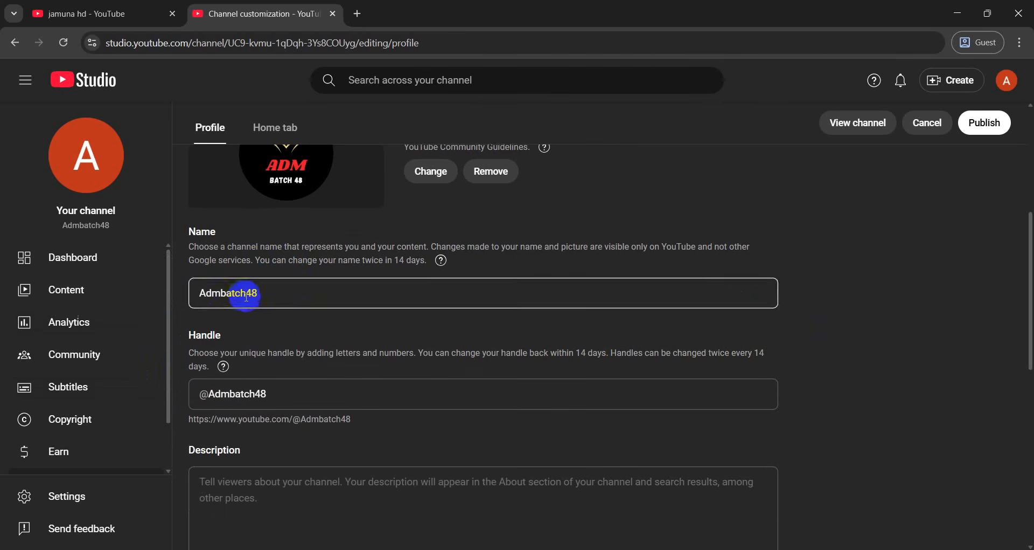
scroll(248, 298, down, 1)
scroll(248, 298, up, 2)
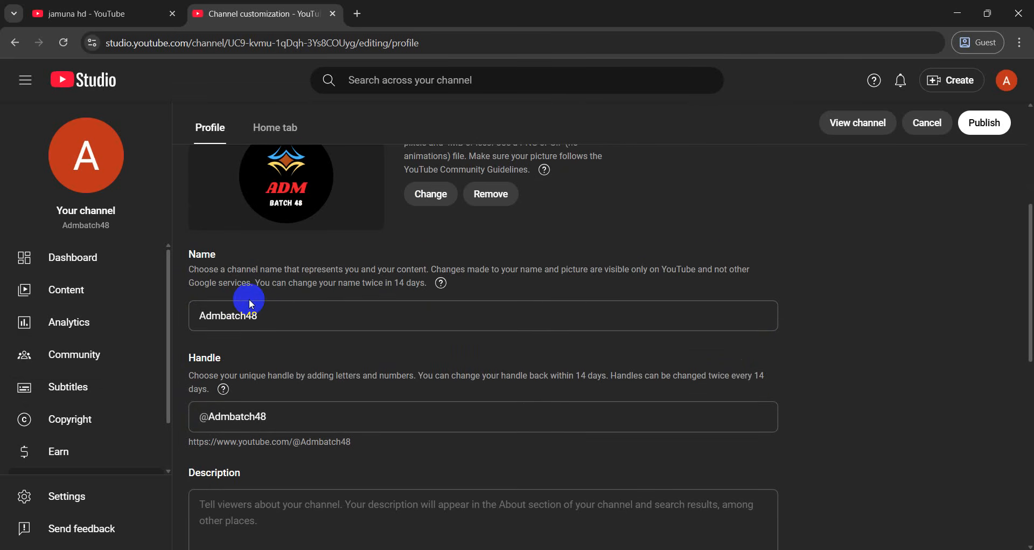
scroll(246, 294, down, 3)
drag(188, 223, 286, 229)
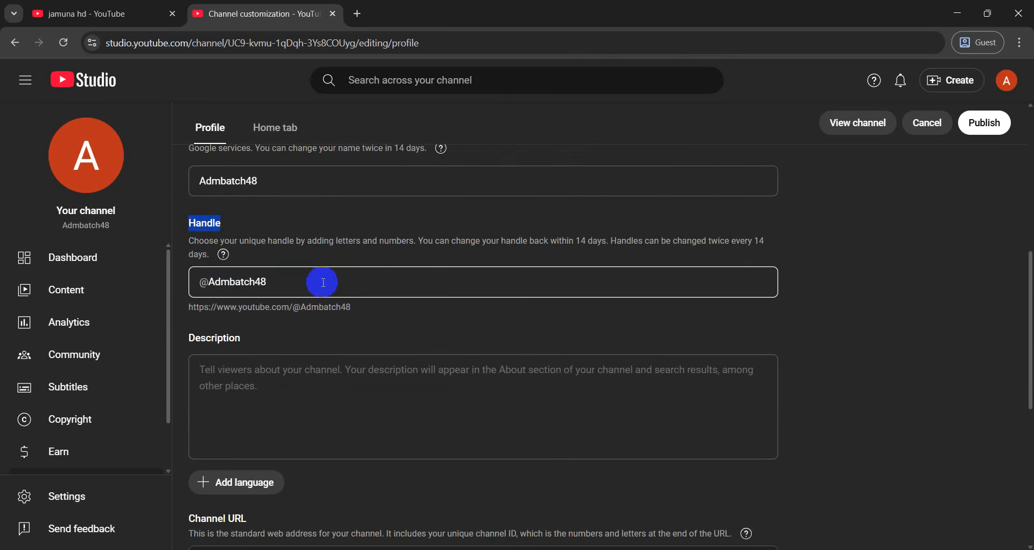
scroll(322, 280, down, 1)
click(272, 335)
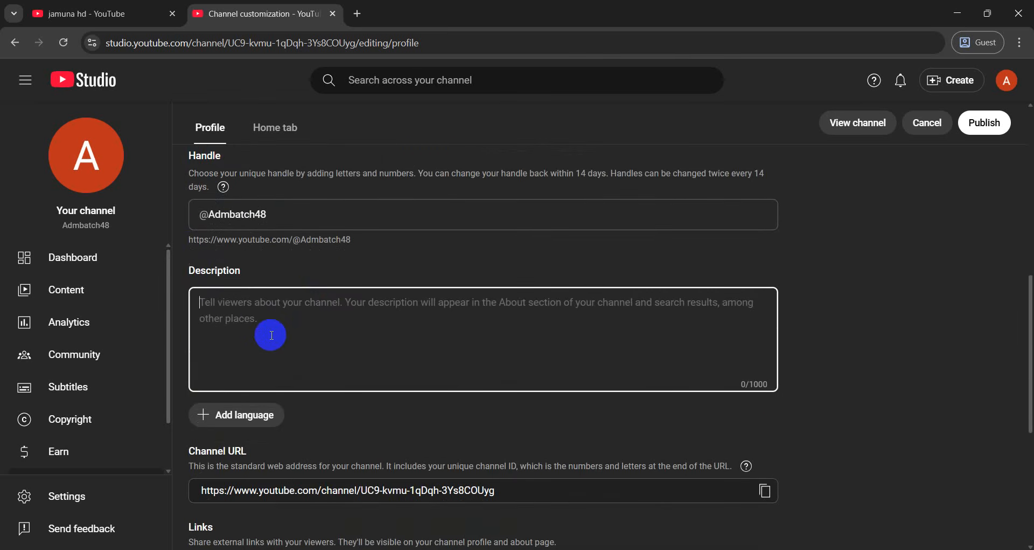
scroll(272, 335, up, 10)
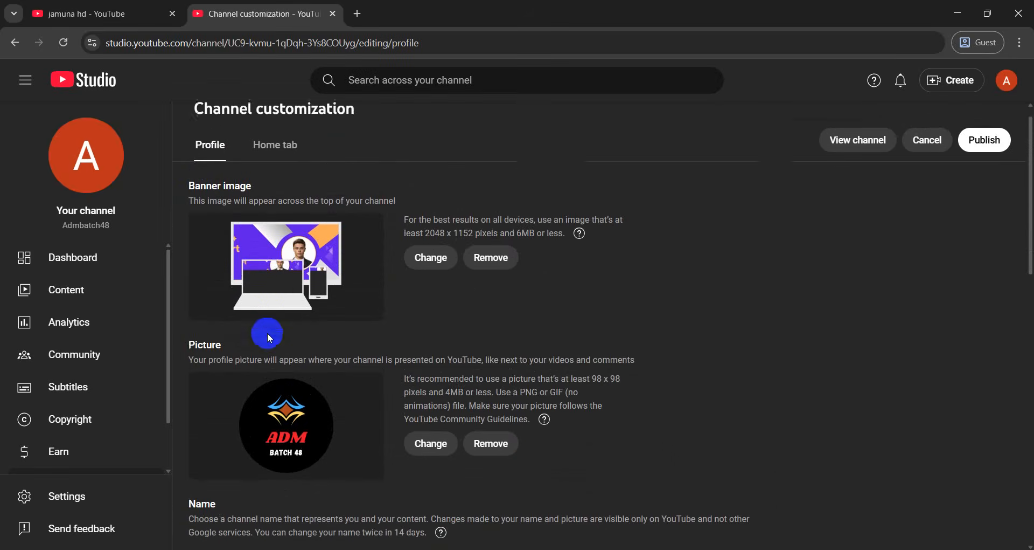
Search YouTube for 'digital marketing'
click(103, 14)
scroll(377, 76, up, 2)
drag(377, 75, 174, 74)
text(di)
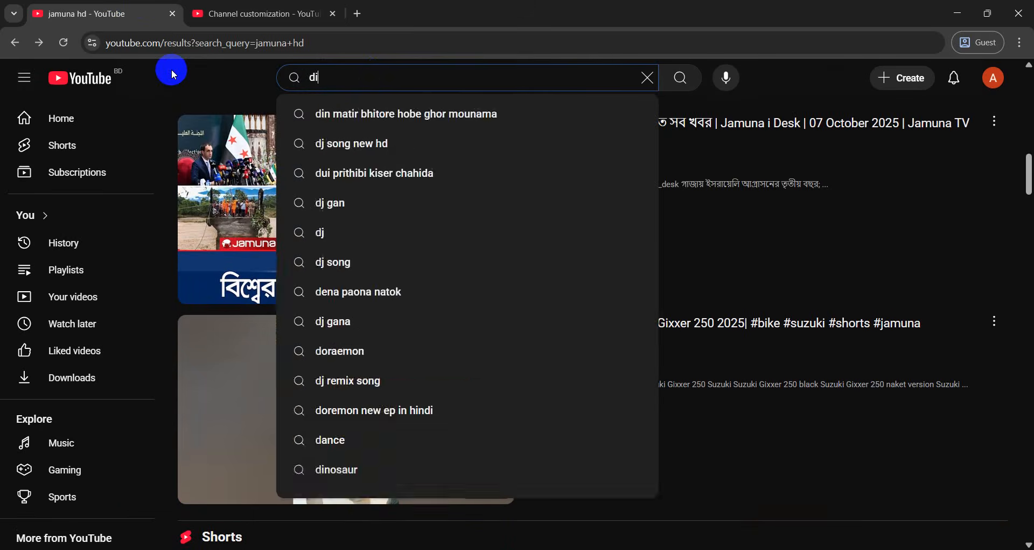
text(gital marketing)
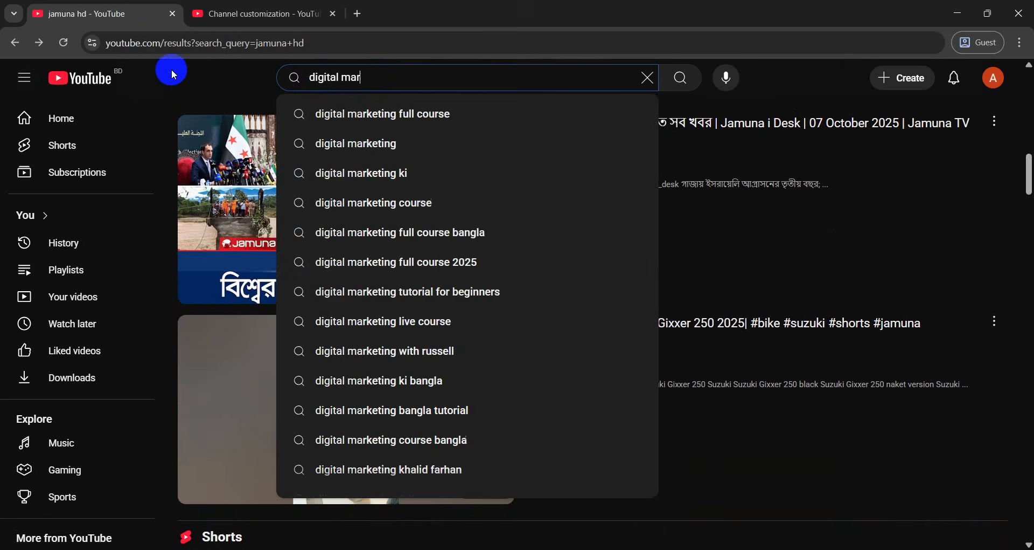
key(Return)
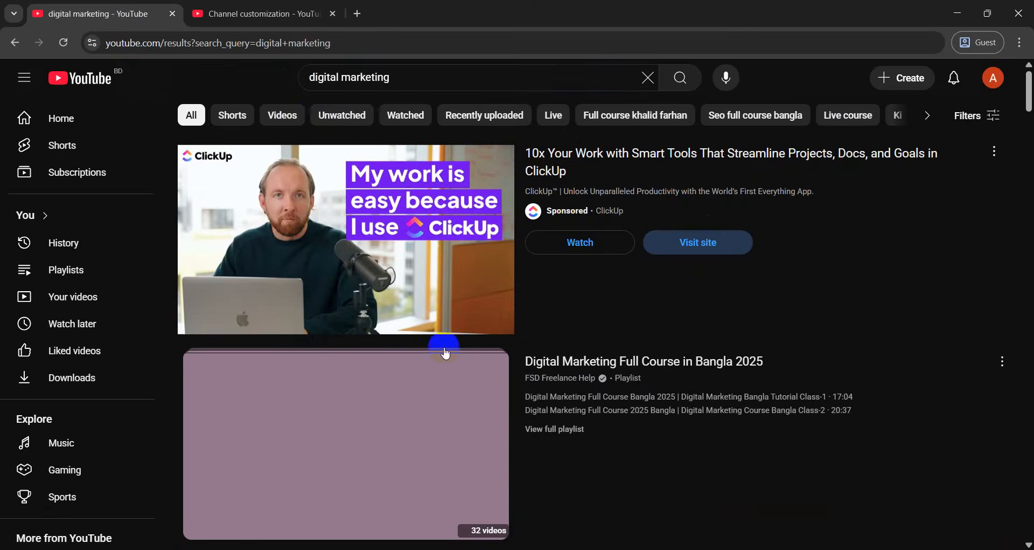
Open the Simplilearn channel's full About details and select its description paragraph
scroll(469, 340, down, 2)
scroll(489, 324, down, 5)
click(570, 259)
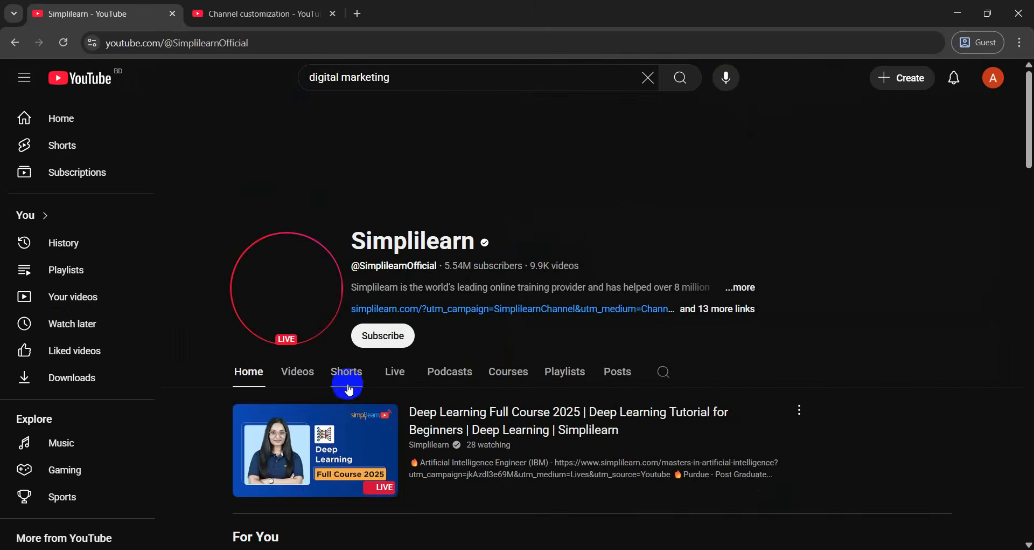
click(746, 287)
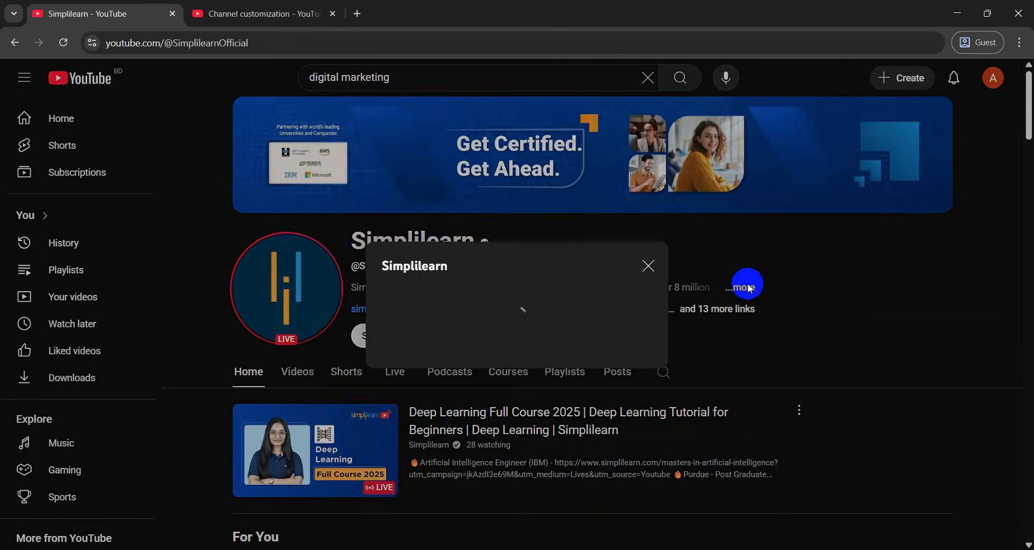
mouse_move(340, 182)
mouse_down()
mouse_move(422, 199)
mouse_move(584, 275)
mouse_move(506, 296)
mouse_move(566, 284)
mouse_move(342, 198)
mouse_move(316, 168)
mouse_move(348, 185)
mouse_up()
key(ctrl+c)
Paste the copied Simplilearn paragraph into the empty channel Description box
click(266, 12)
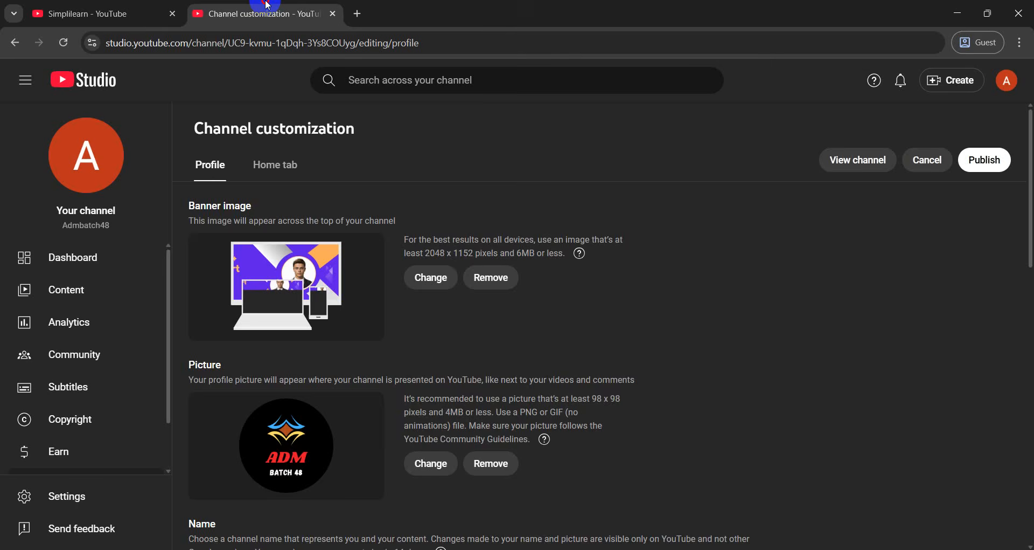
scroll(356, 336, down, 5)
click(334, 340)
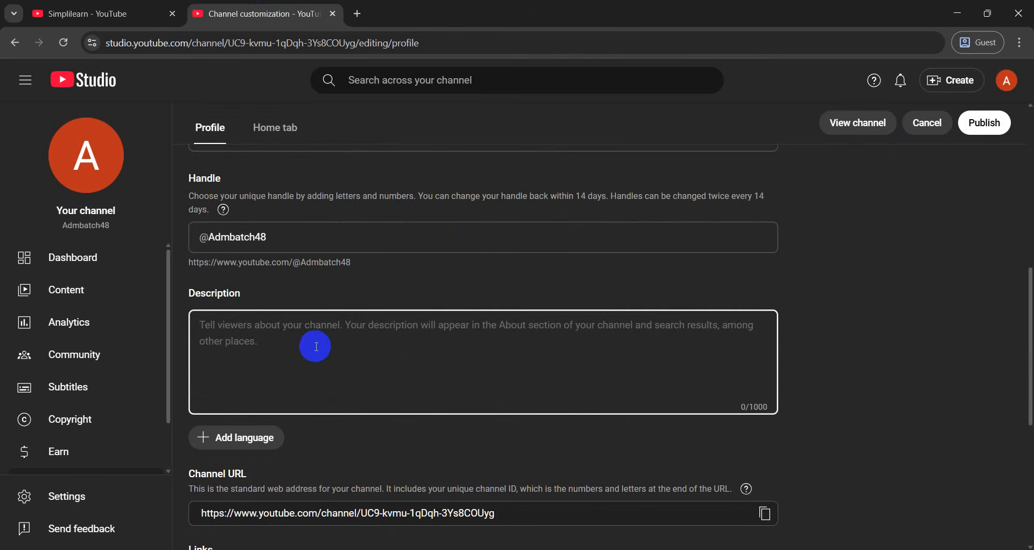
key(ctrl+v)
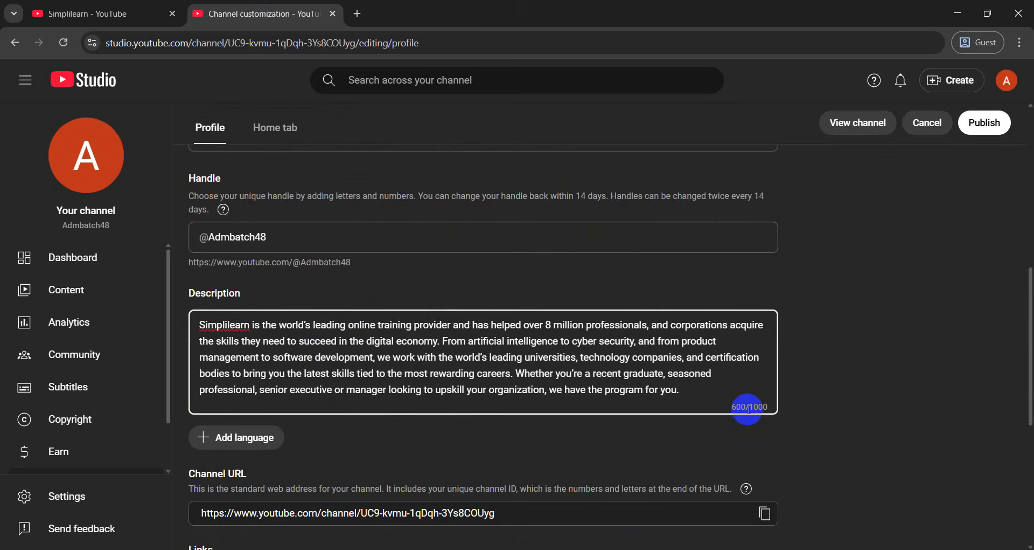
click(831, 388)
Review the Channel URL section and the channel's handle web address
scroll(350, 383, down, 2)
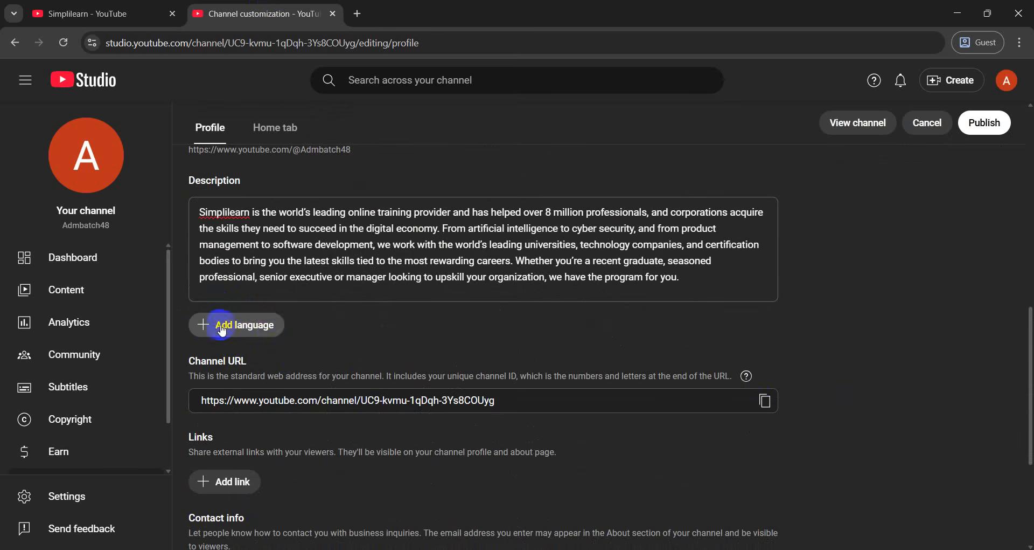
scroll(270, 324, down, 1)
scroll(272, 328, down, 1)
drag(190, 269, 294, 276)
scroll(311, 271, up, 5)
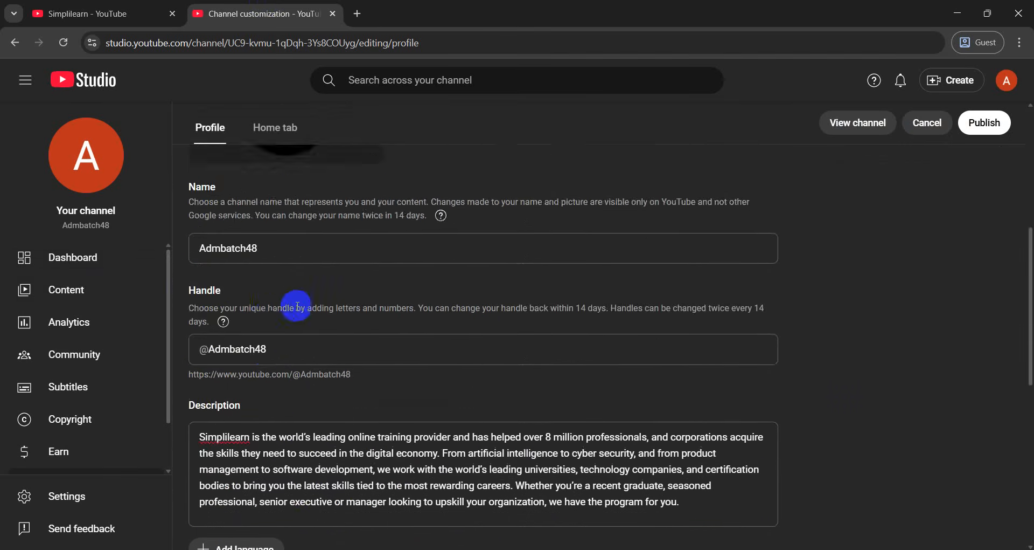
drag(200, 384, 349, 376)
scroll(363, 375, down, 5)
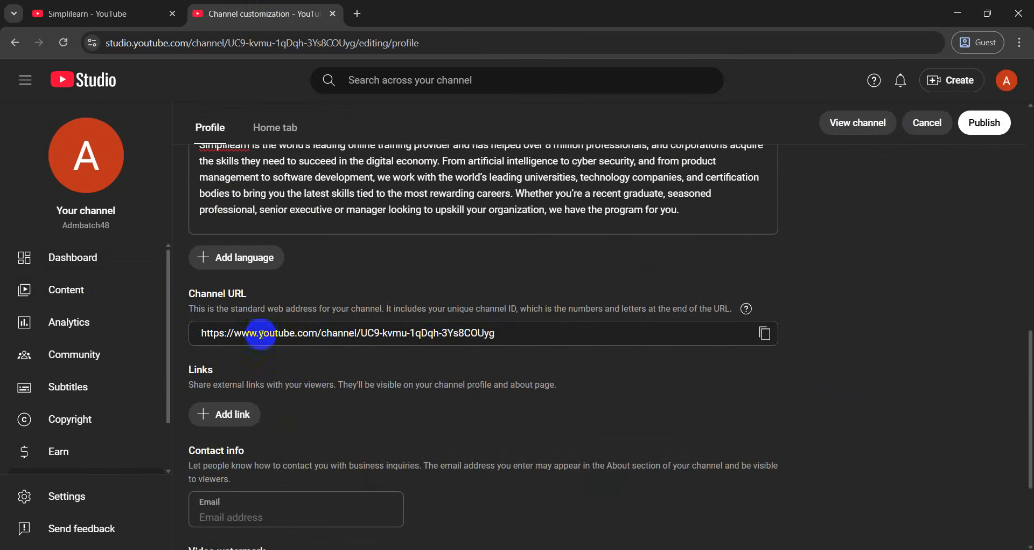
click(538, 329)
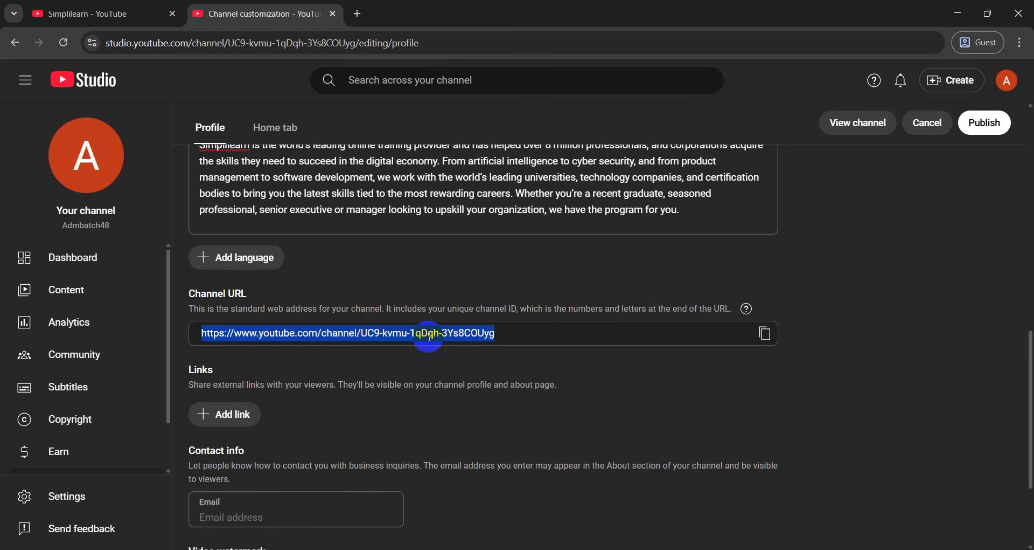
click(338, 355)
scroll(282, 334, down, 2)
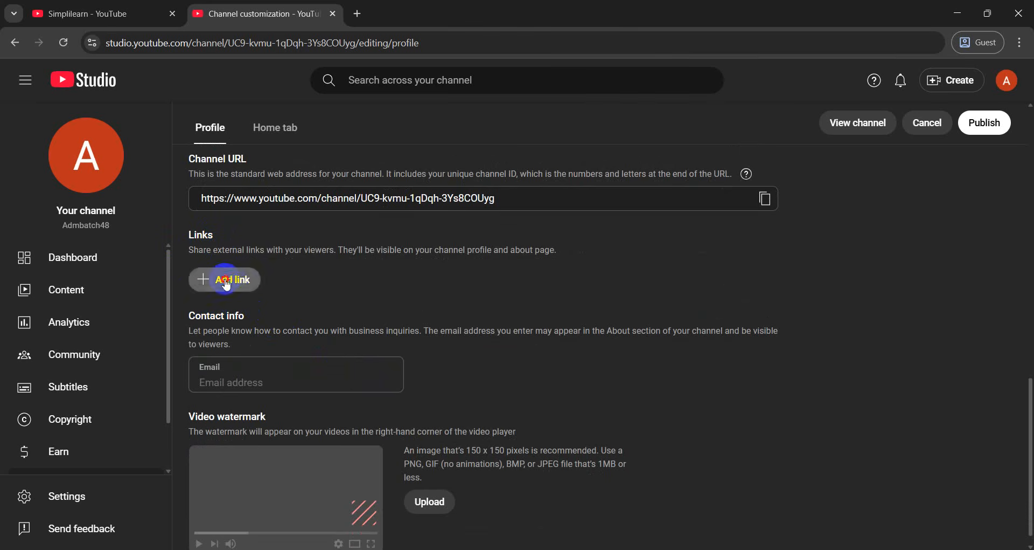
click(250, 281)
click(277, 287)
text(Facebbook.com)
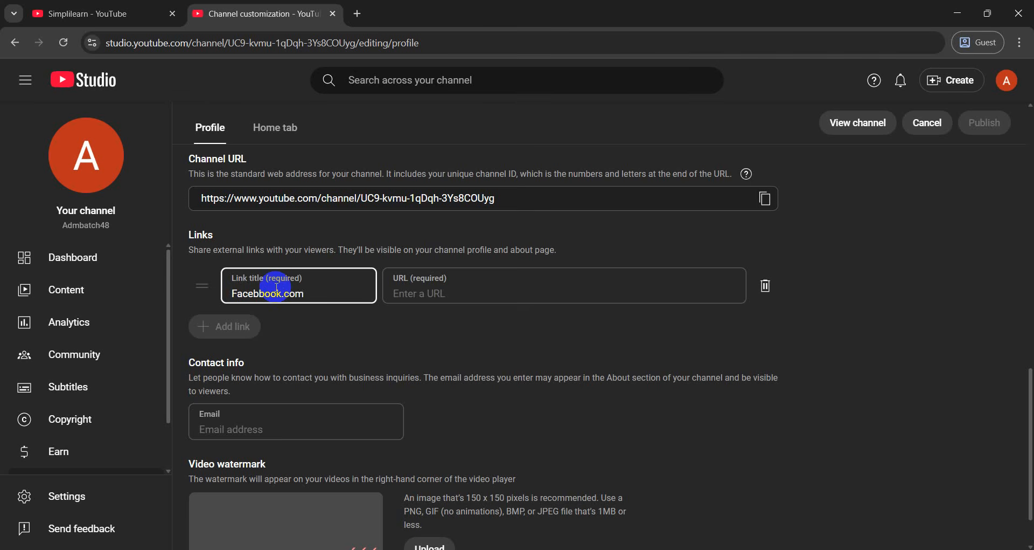
click(260, 292)
click(460, 286)
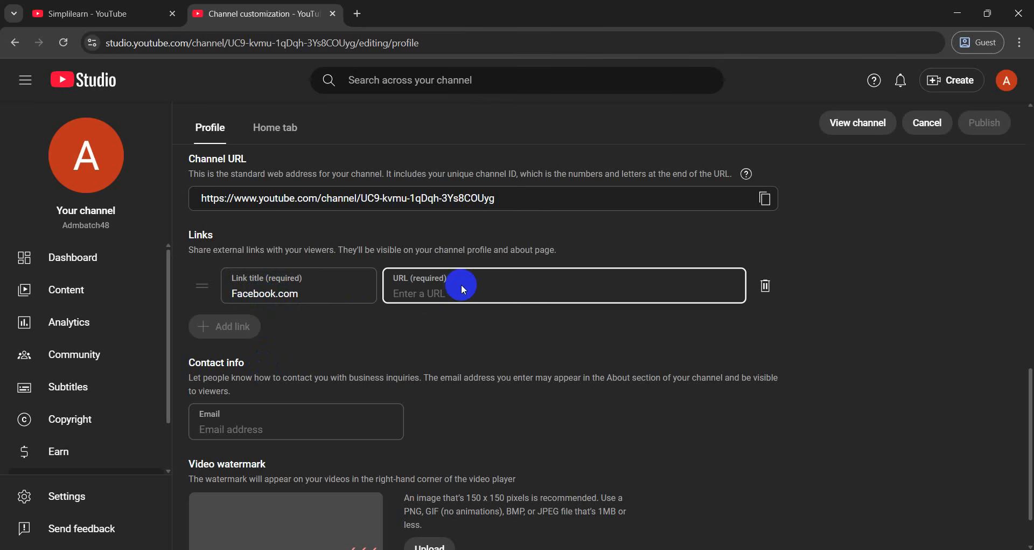
text(www.facebook.com)
click(286, 286)
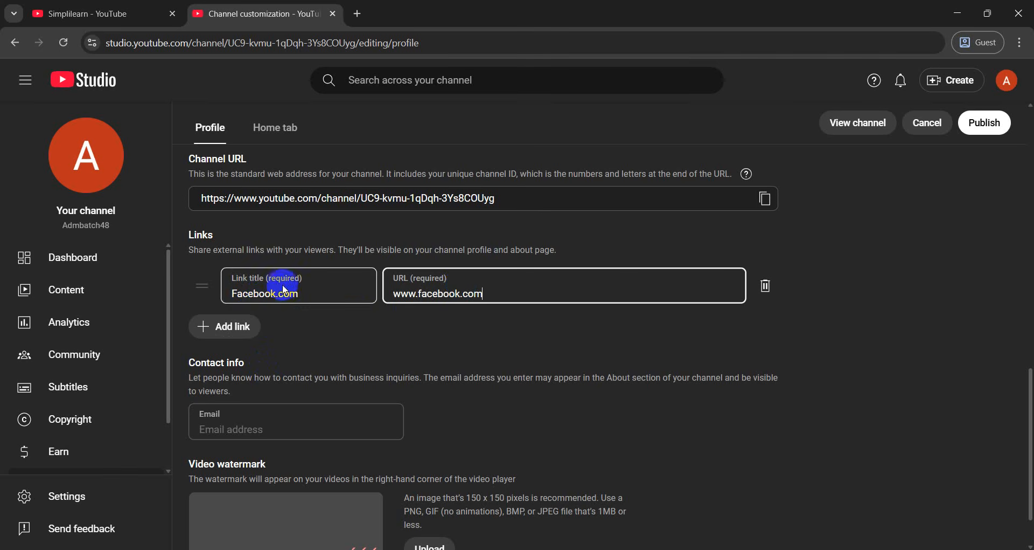
drag(278, 294, 324, 296)
key(BackSpace)
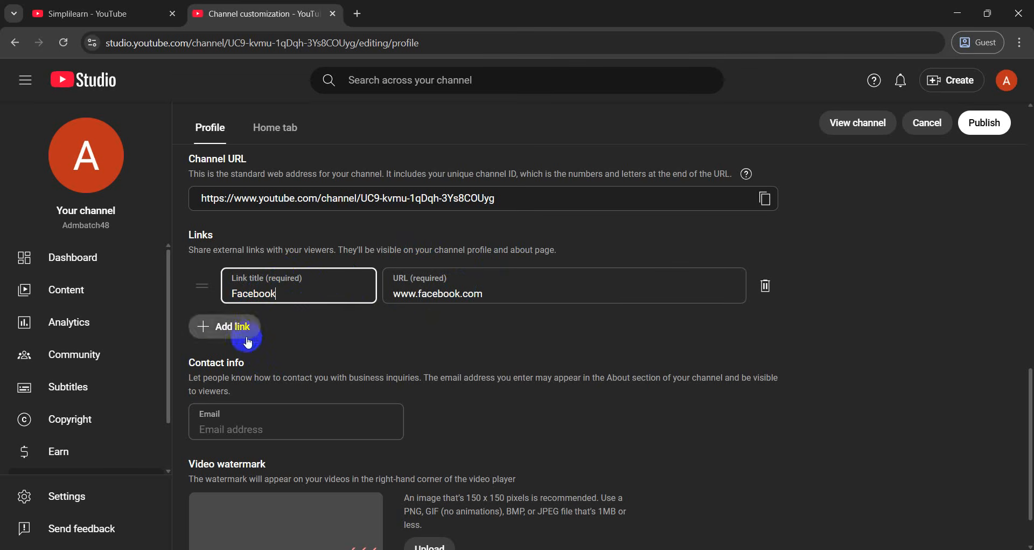
click(448, 328)
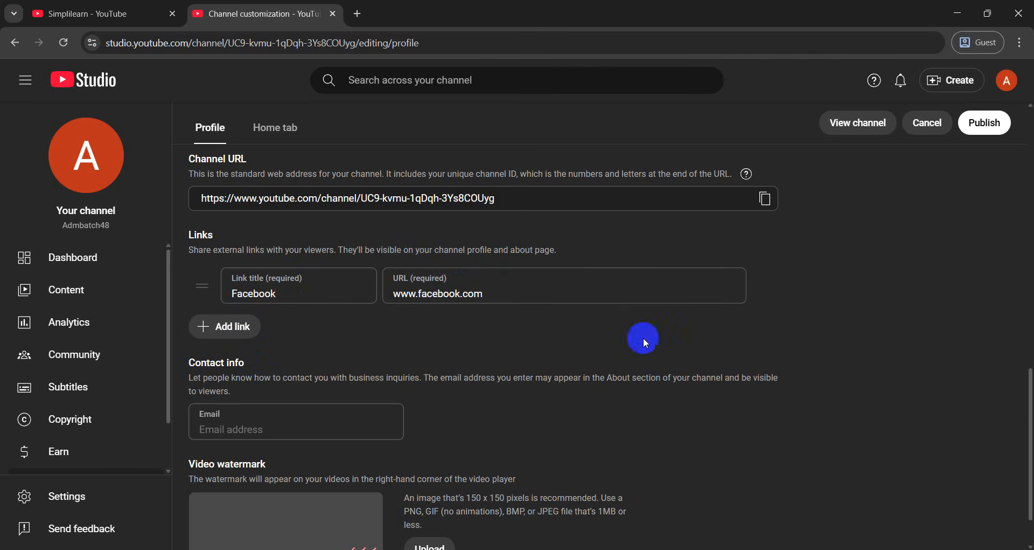
scroll(559, 241, down, 1)
Enter the channel's business e-mail address in the Contact info Email field
click(261, 361)
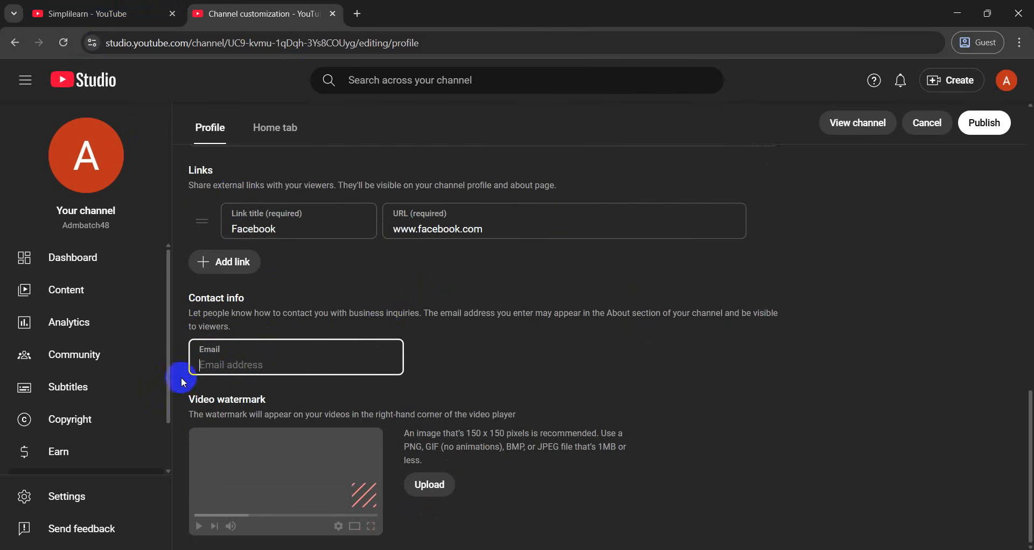
scroll(348, 360, up, 5)
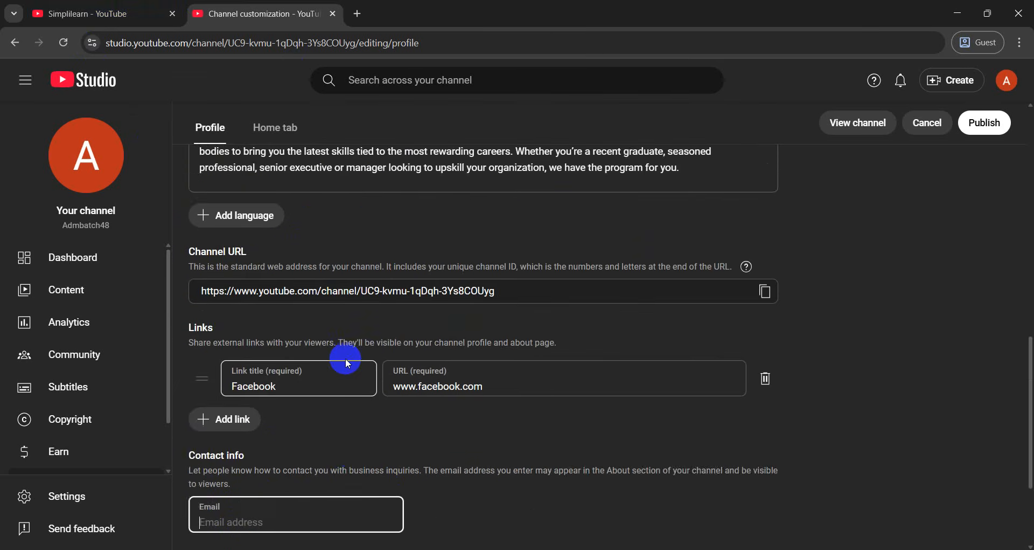
scroll(326, 326, down, 5)
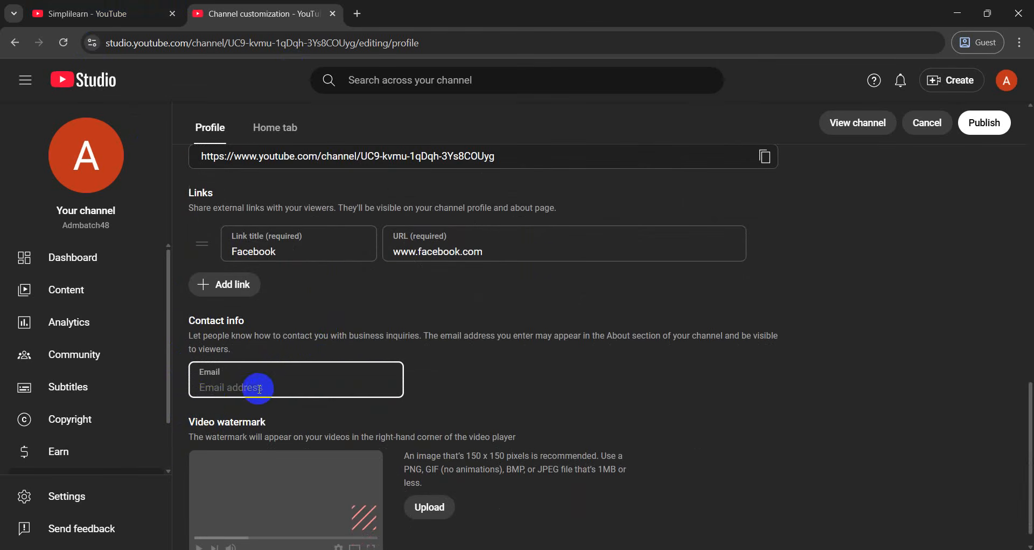
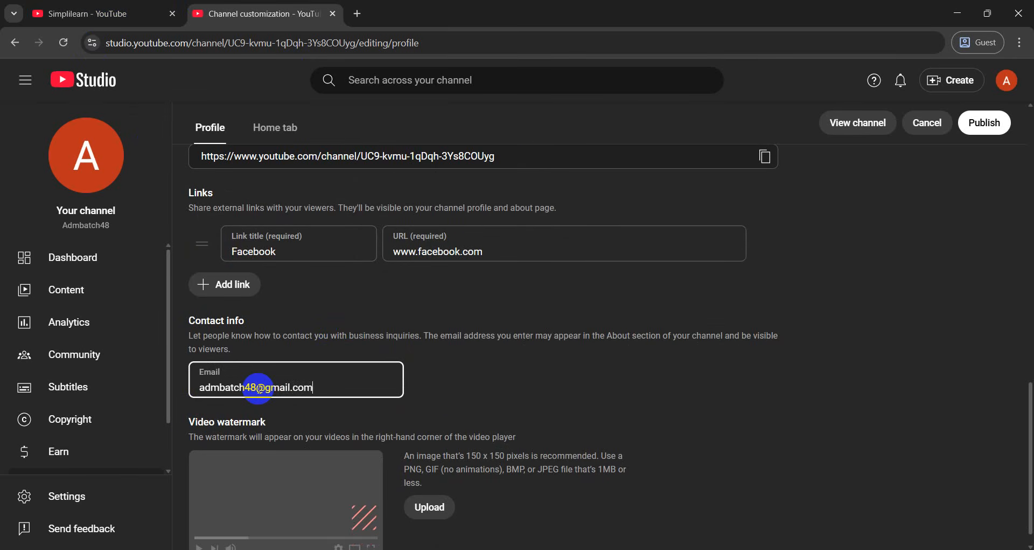
click(491, 378)
scroll(458, 375, down, 1)
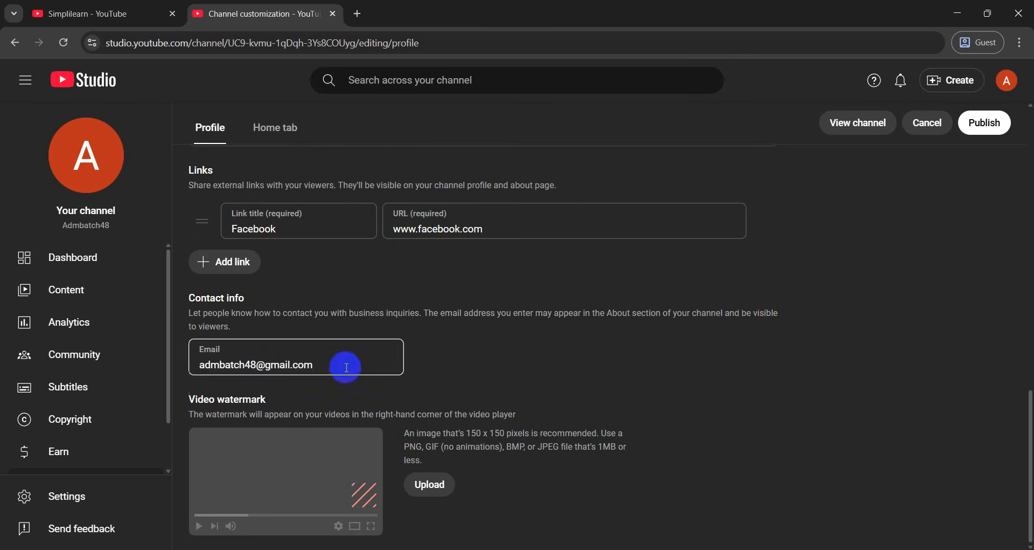
Open the Google Ads Full Course 2025 video from Simplilearn's Videos list
click(110, 12)
click(157, 324)
scroll(289, 347, down, 2)
click(313, 238)
scroll(393, 379, down, 1)
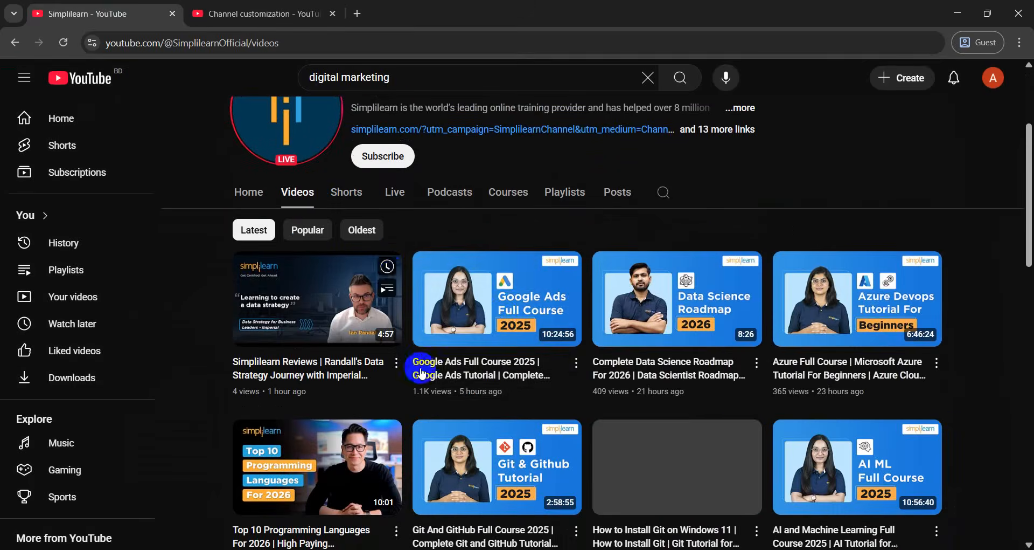
click(502, 313)
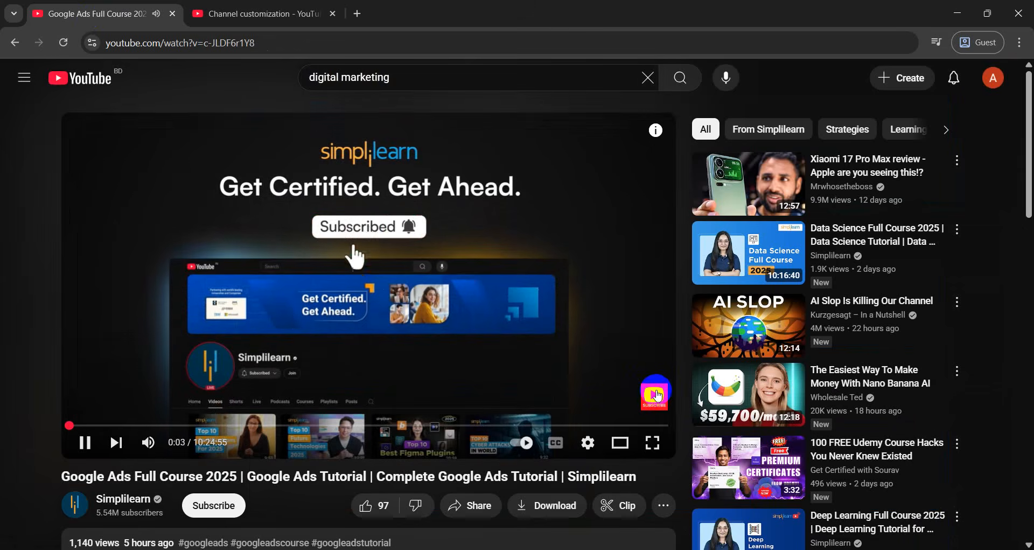
Watch the video full screen, open Simplilearn from its watermark, then return to Studio
click(668, 442)
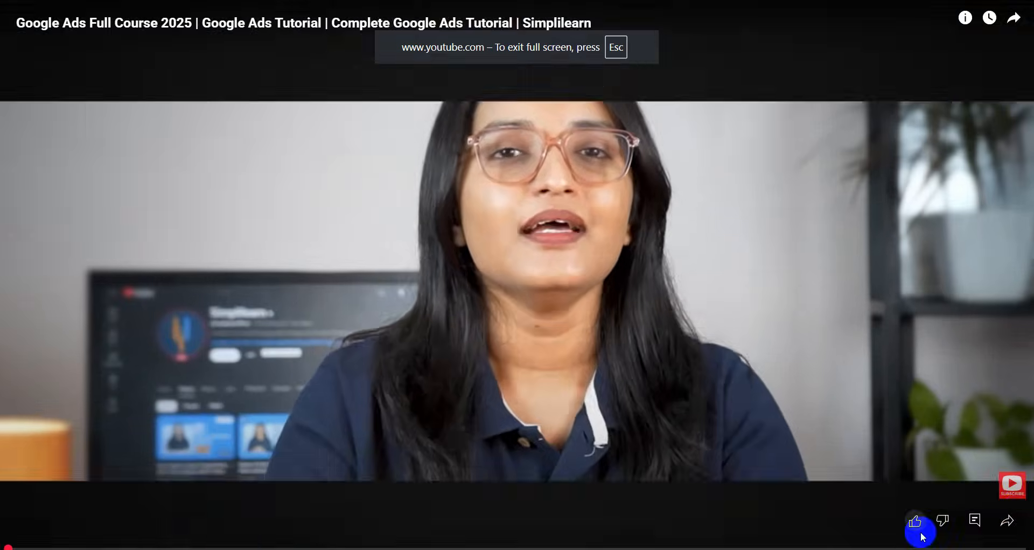
click(1009, 491)
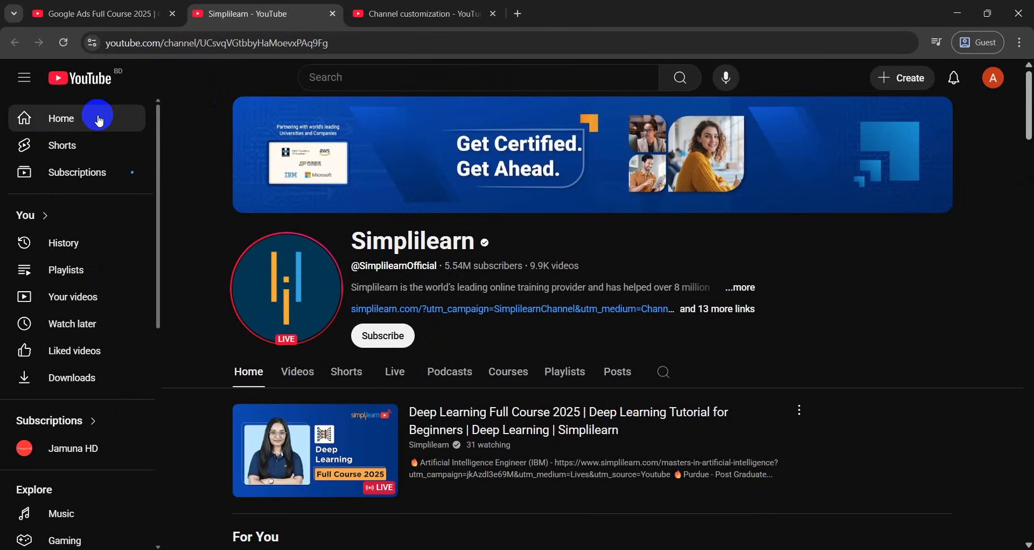
click(151, 14)
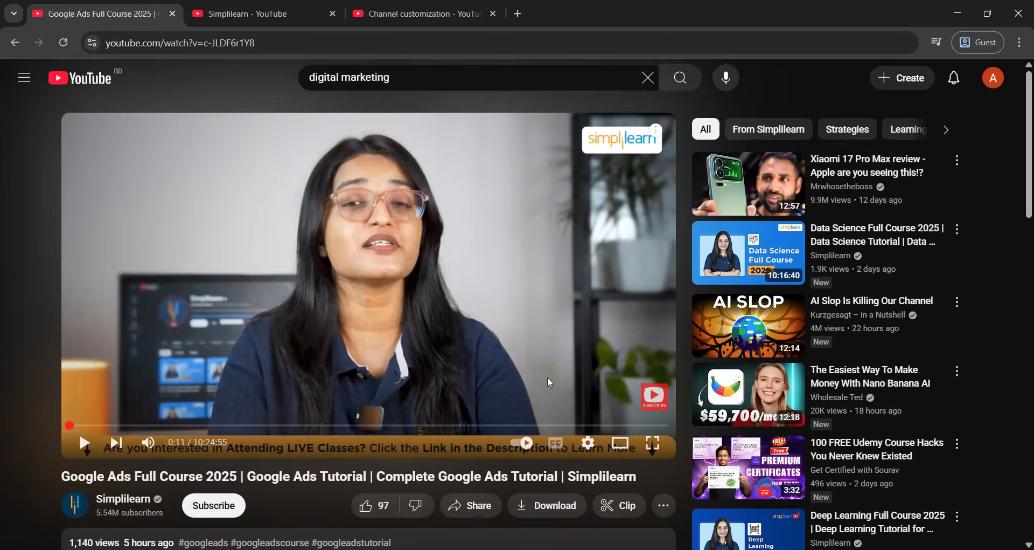
click(412, 13)
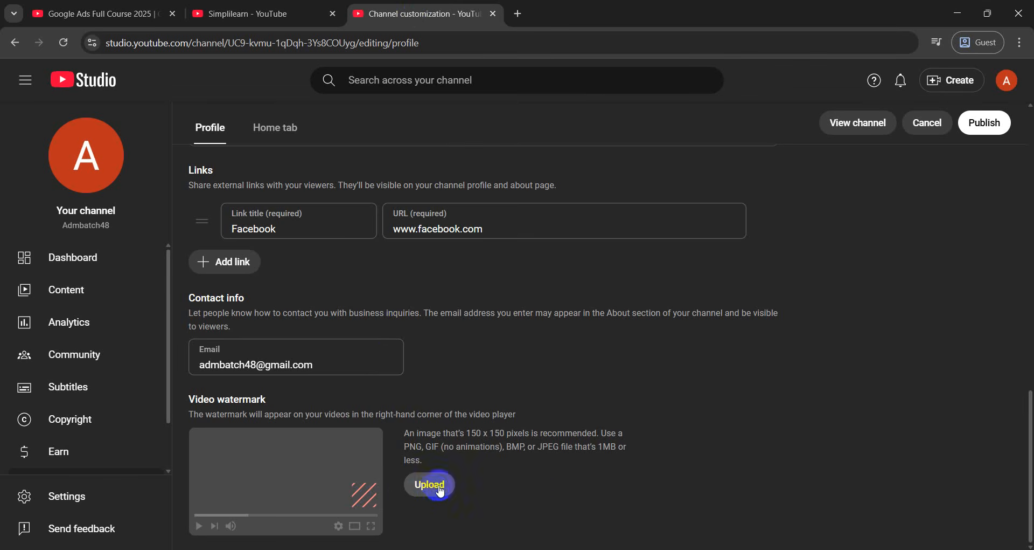
Upload the ADM logo as the video watermark, displayed for the entire video
drag(466, 432, 510, 432)
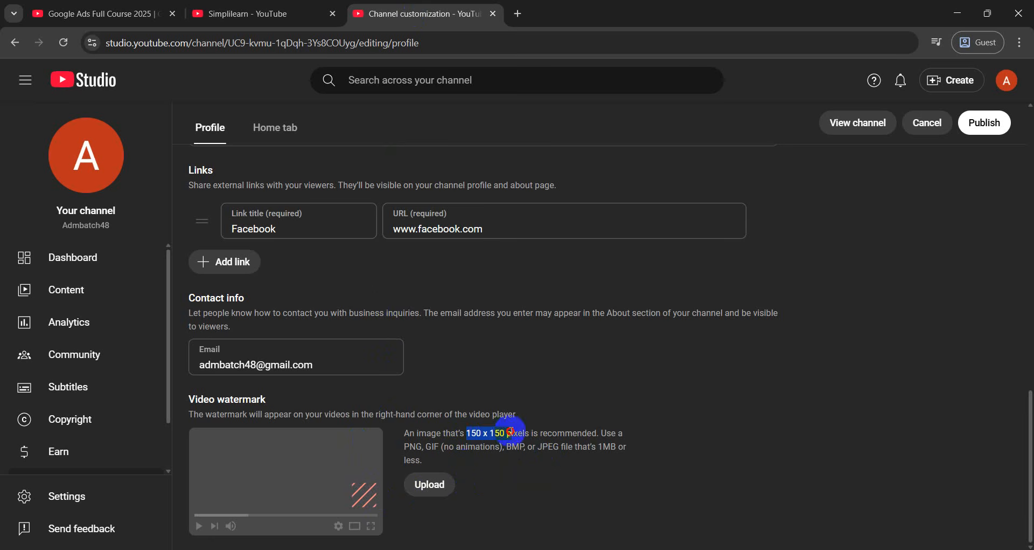
click(431, 484)
scroll(247, 271, down, 10)
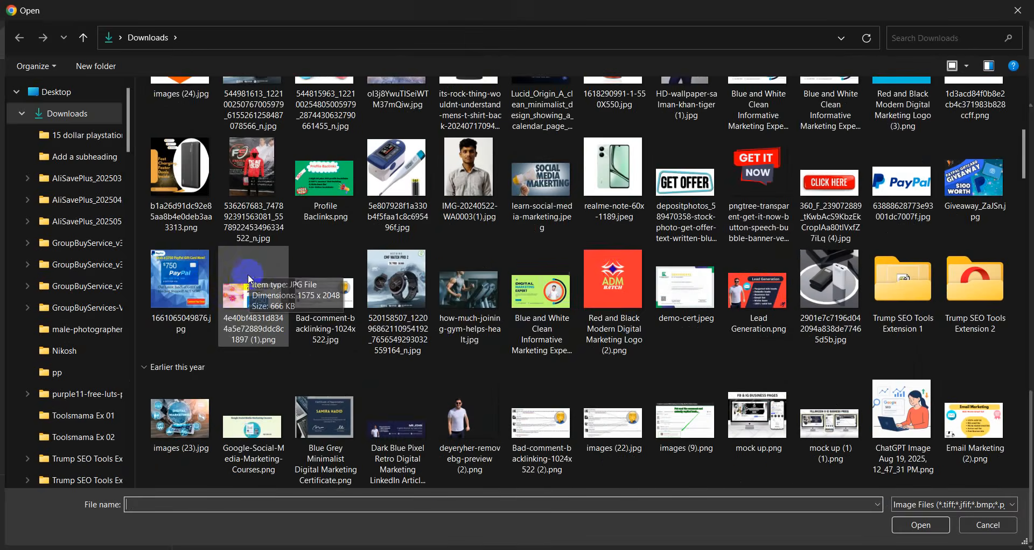
scroll(362, 344, down, 2)
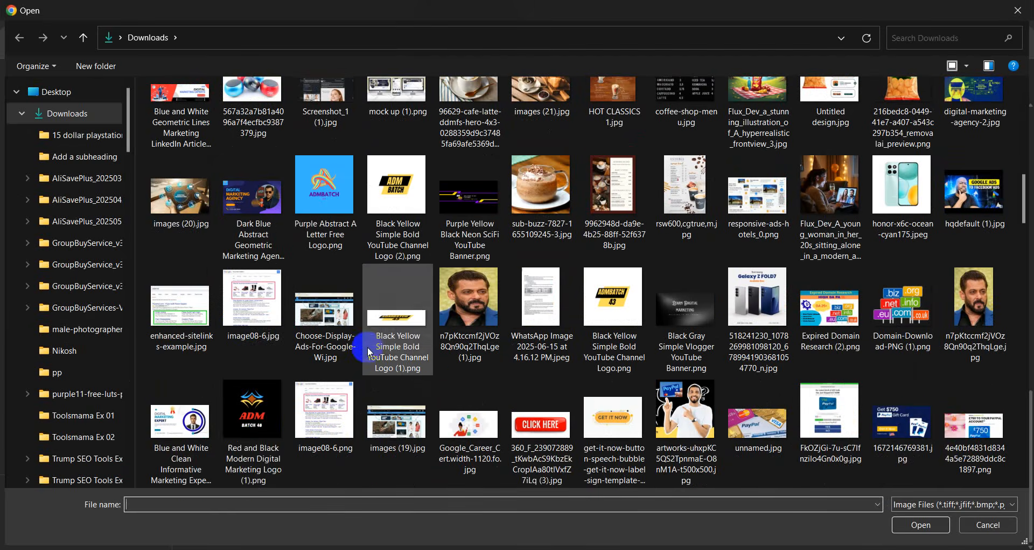
double_click(259, 445)
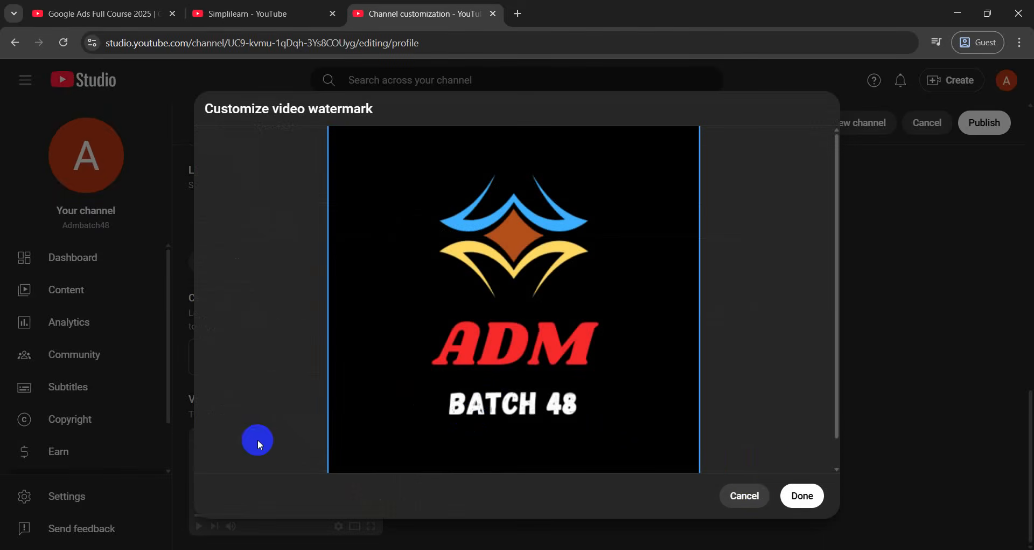
click(795, 496)
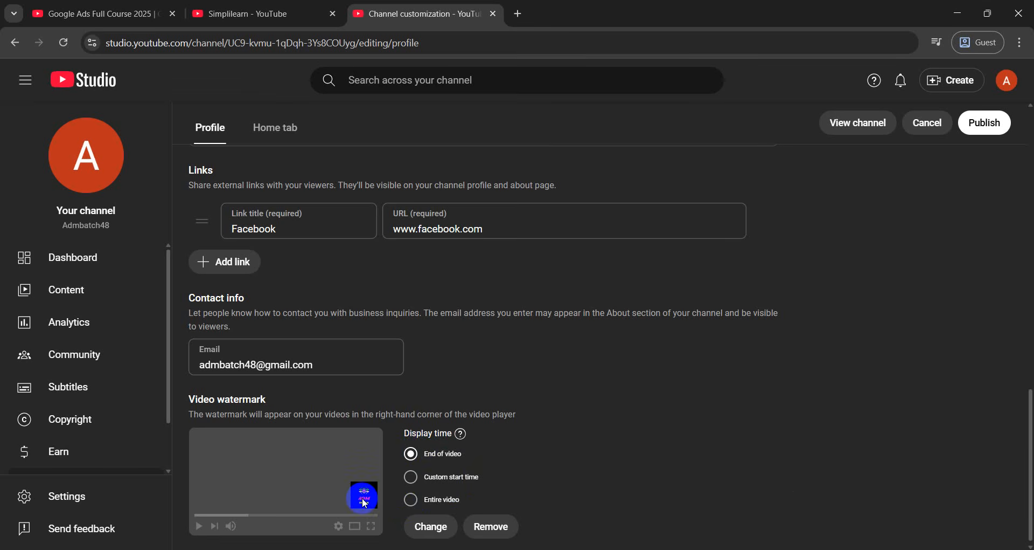
click(411, 499)
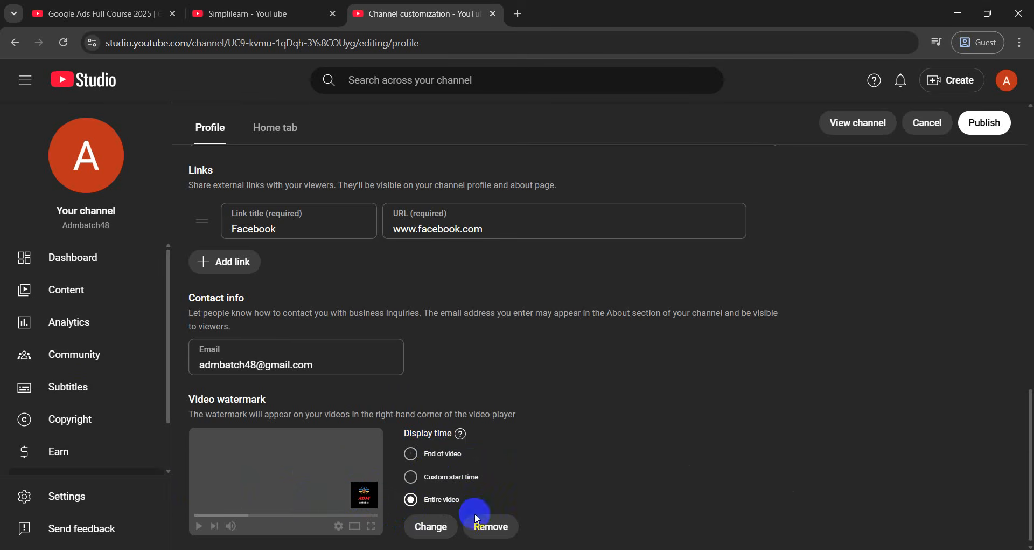
scroll(380, 467, down, 1)
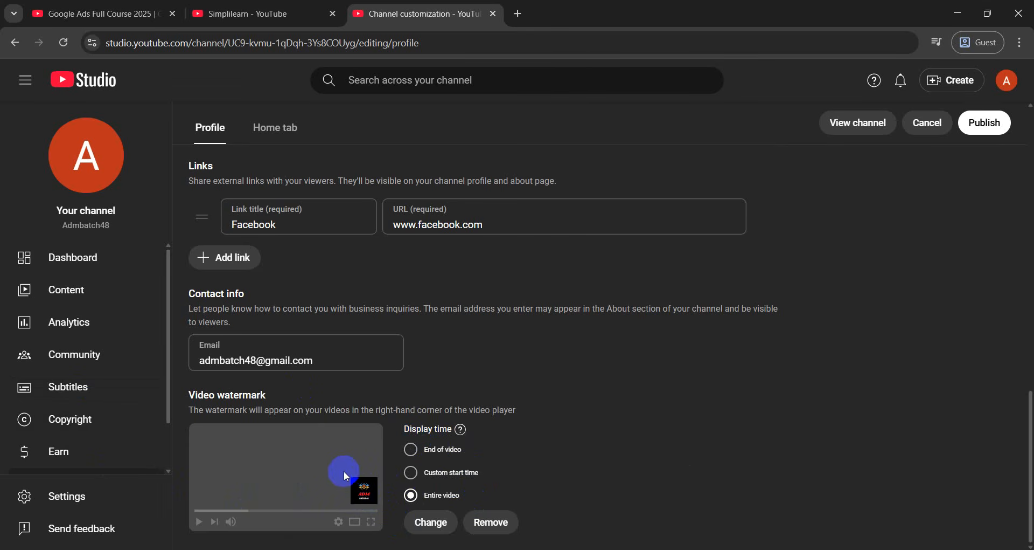
scroll(343, 477, up, 6)
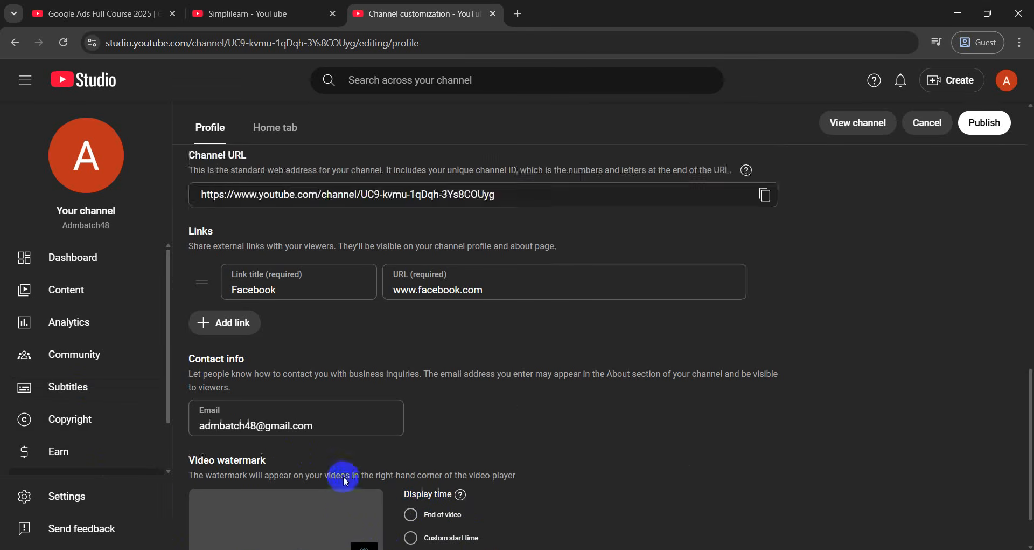
scroll(300, 477, down, 6)
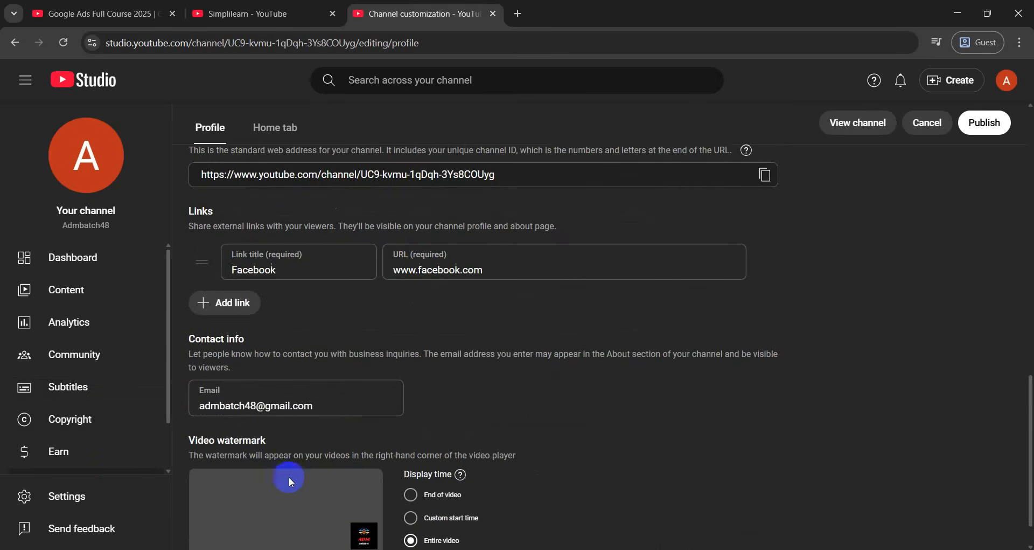
scroll(247, 489, up, 6)
scroll(245, 490, up, 9)
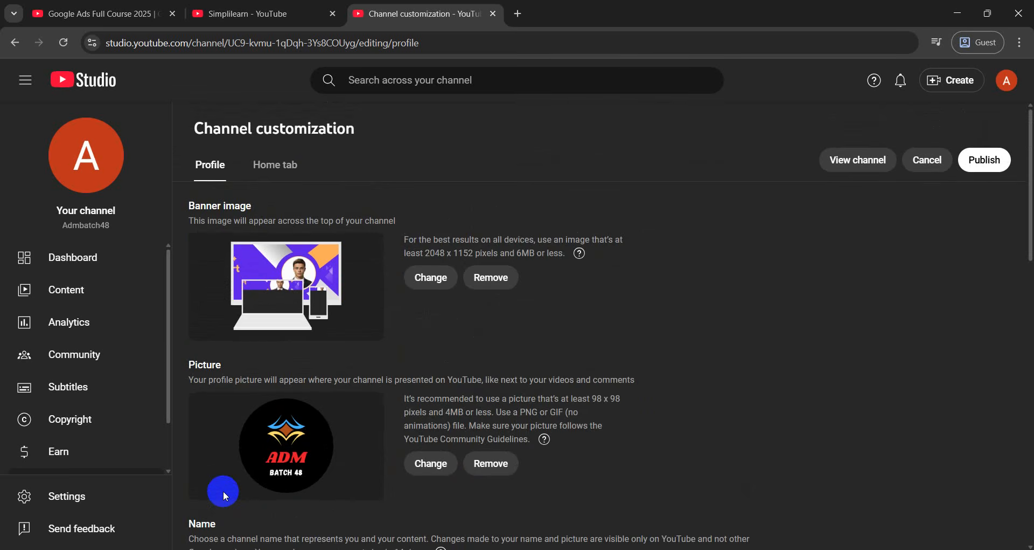
scroll(223, 490, down, 11)
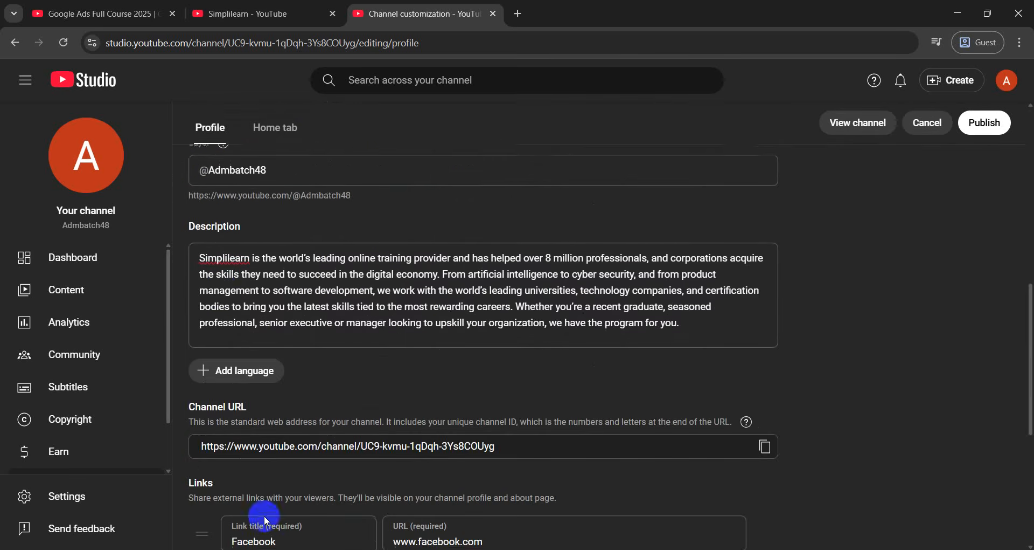
scroll(366, 515, down, 4)
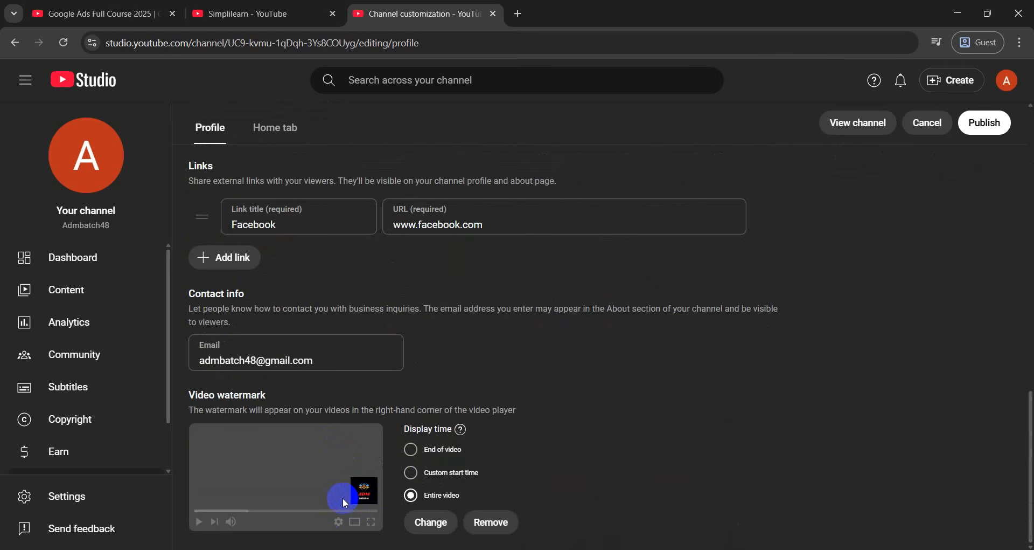
Open and pause the Google Ads Full Course 2025 video from Simplilearn's Videos list
click(205, 13)
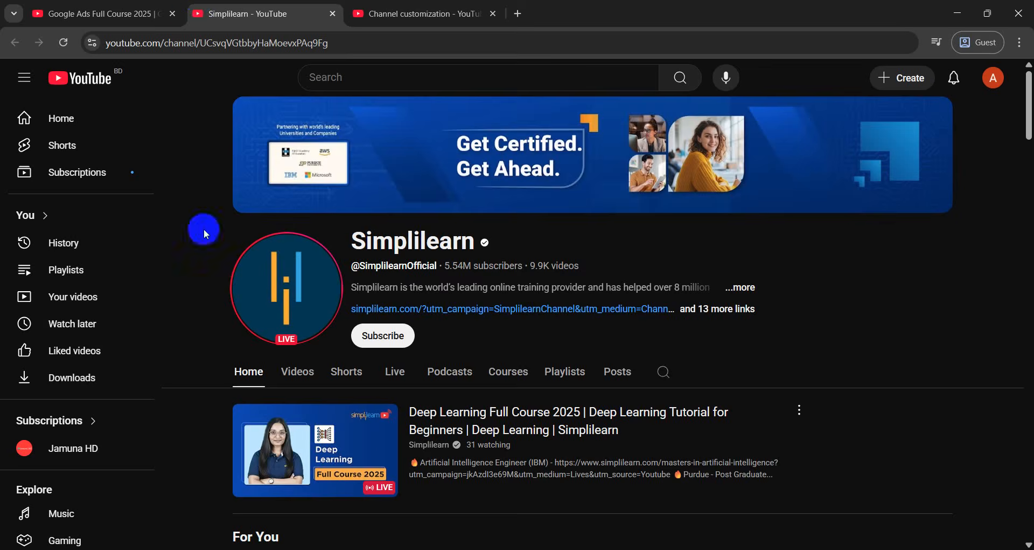
scroll(324, 419, down, 10)
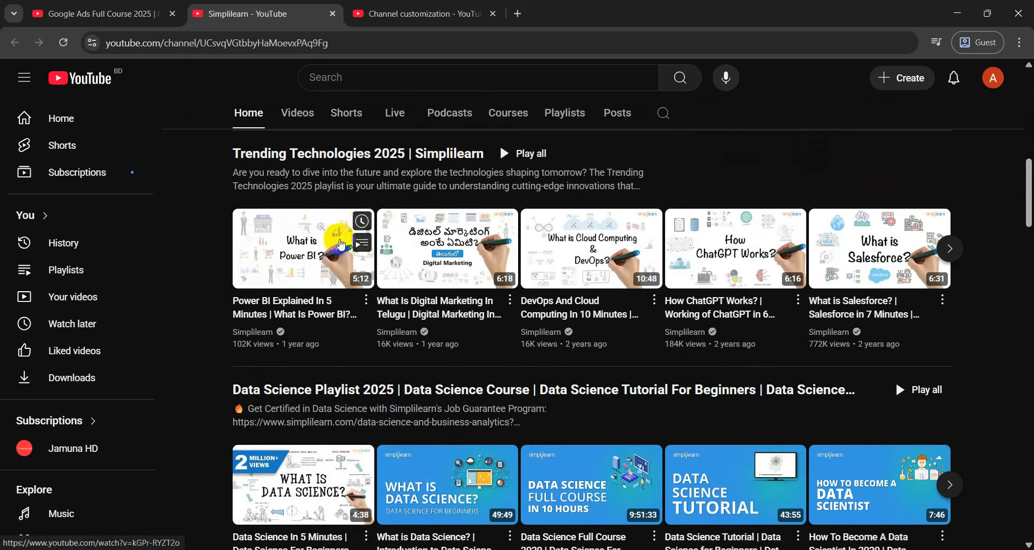
scroll(433, 342, down, 4)
scroll(358, 398, up, 4)
click(297, 111)
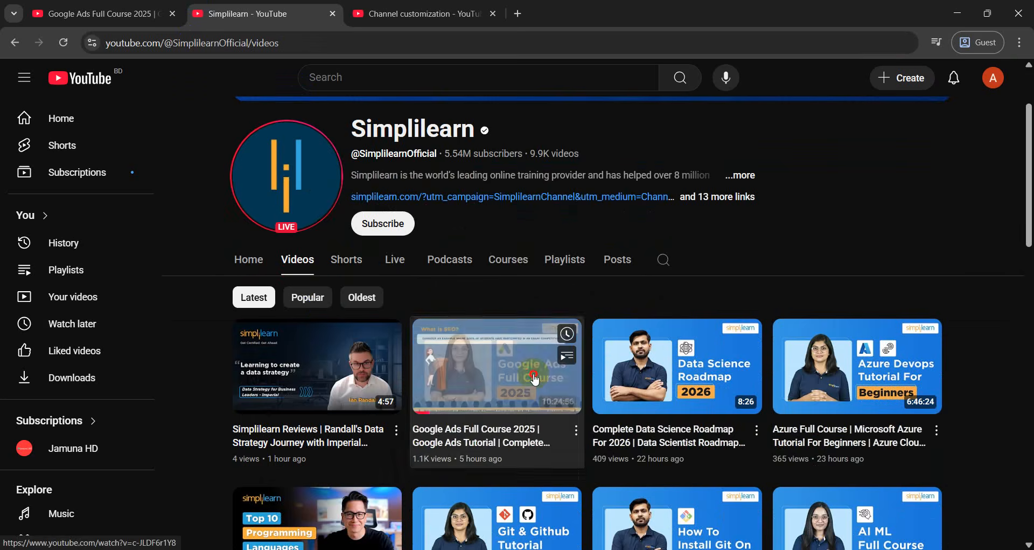
click(533, 375)
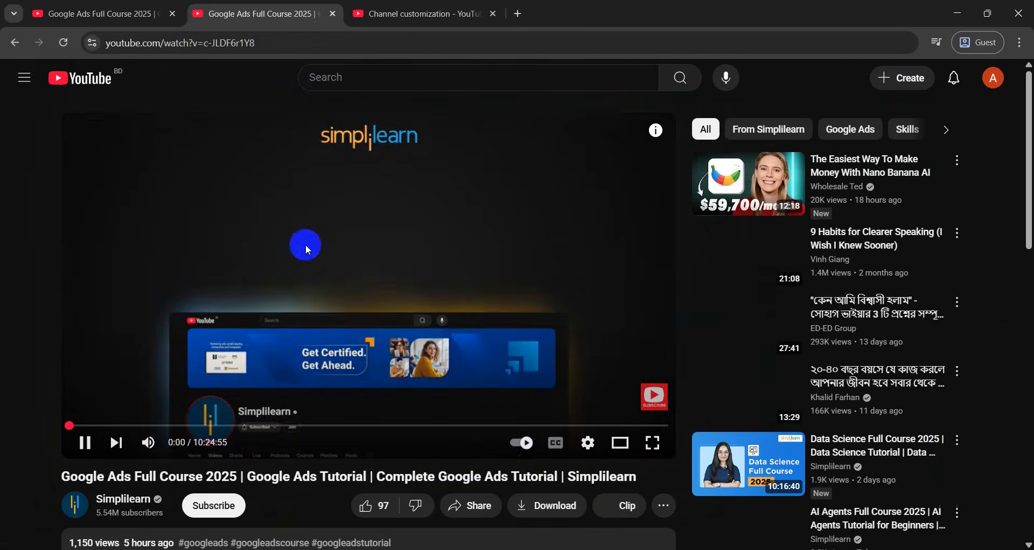
click(232, 198)
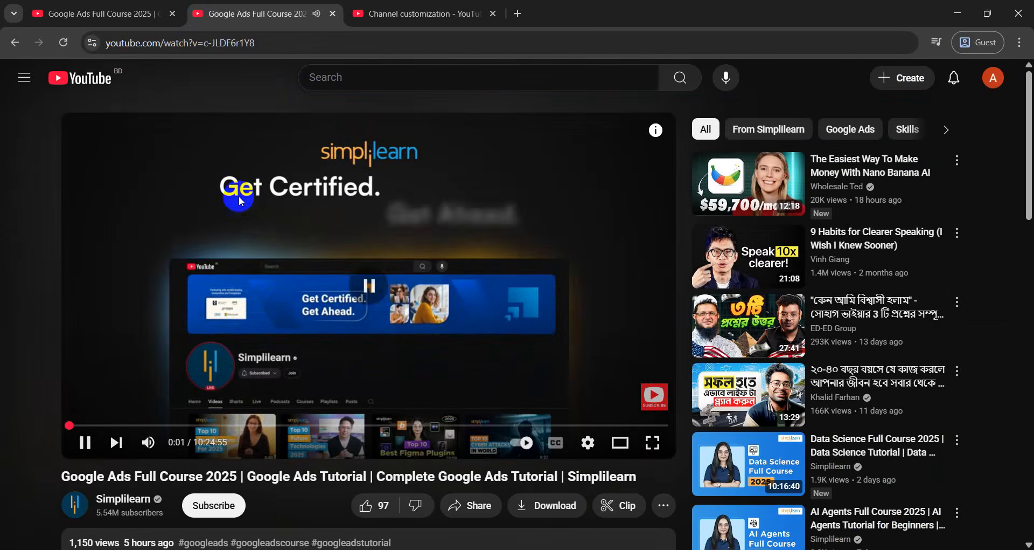
Change the video's address to ssyoutube.com by adding 'ss' and load it
click(114, 50)
click(171, 43)
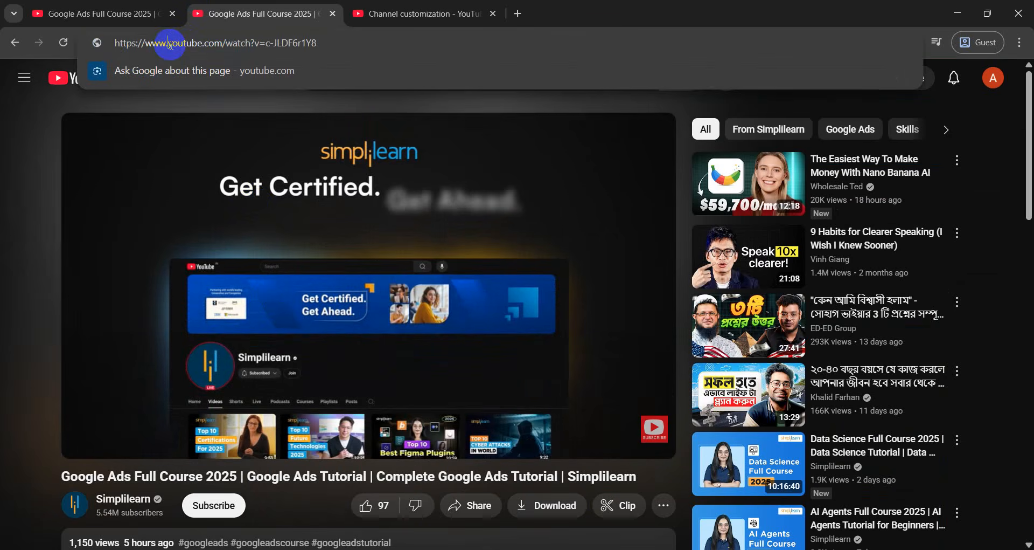
text(ss)
key(Return)
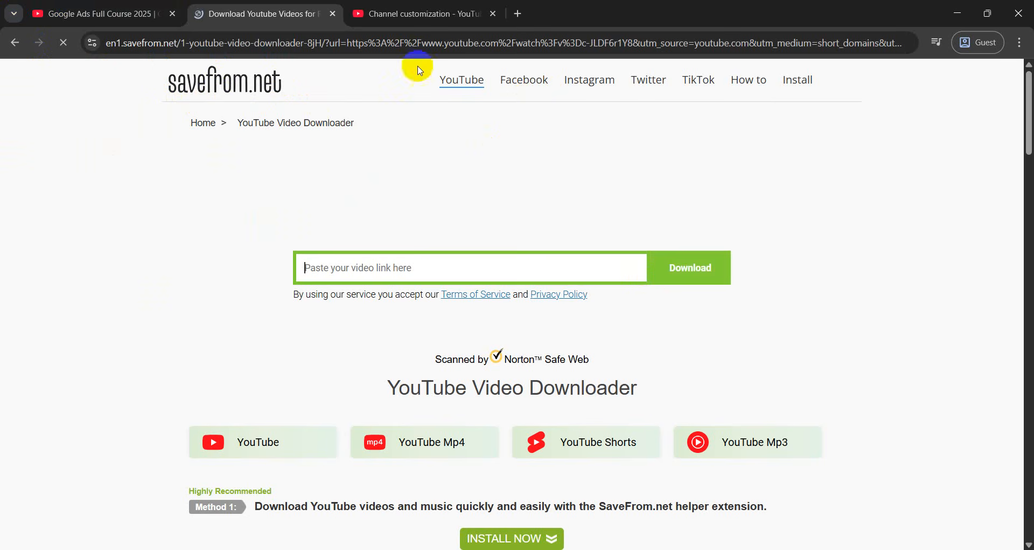
Switch back to the Google Ads video tab
click(90, 5)
Publish the Channel customization changes in YouTube Studio
click(398, 5)
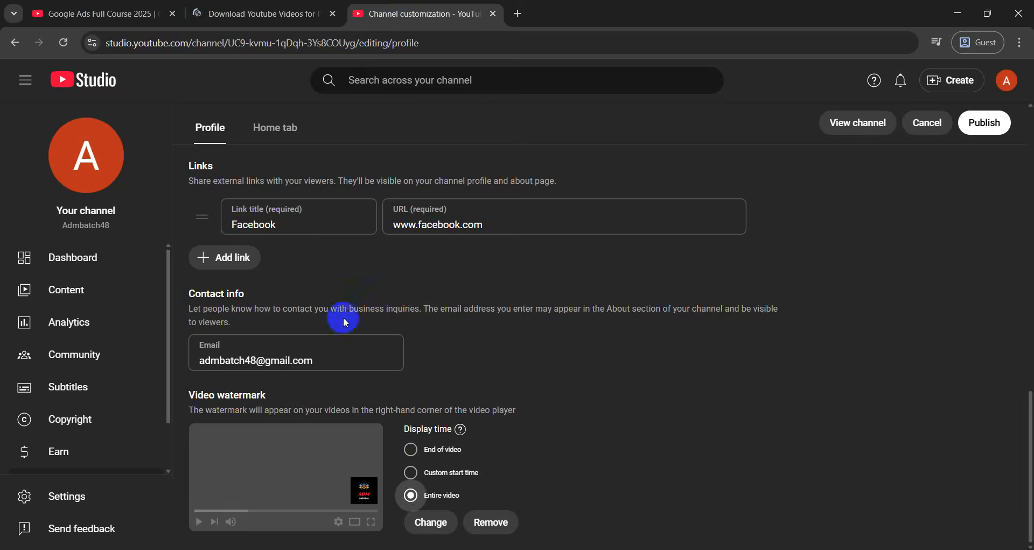
scroll(424, 347, up, 12)
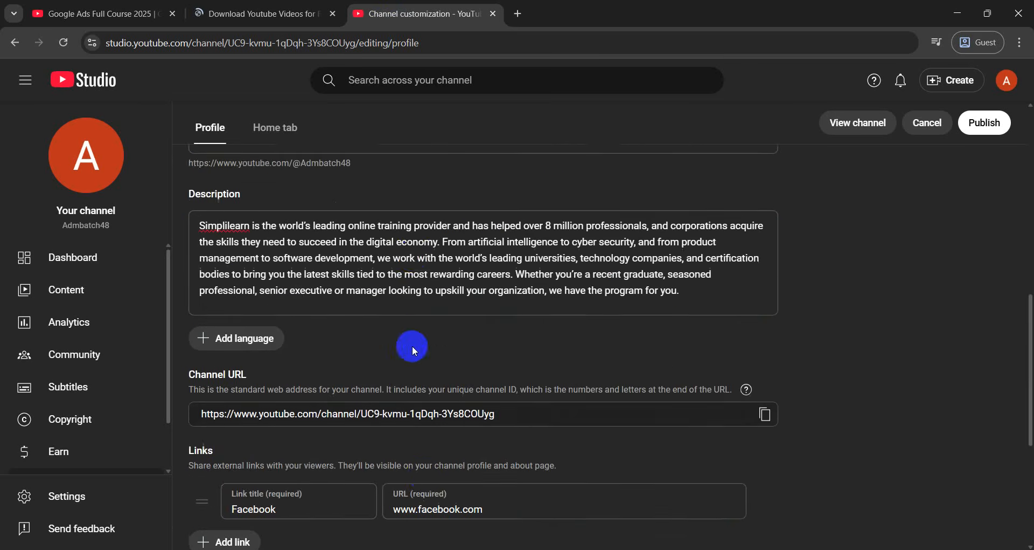
scroll(392, 337, down, 12)
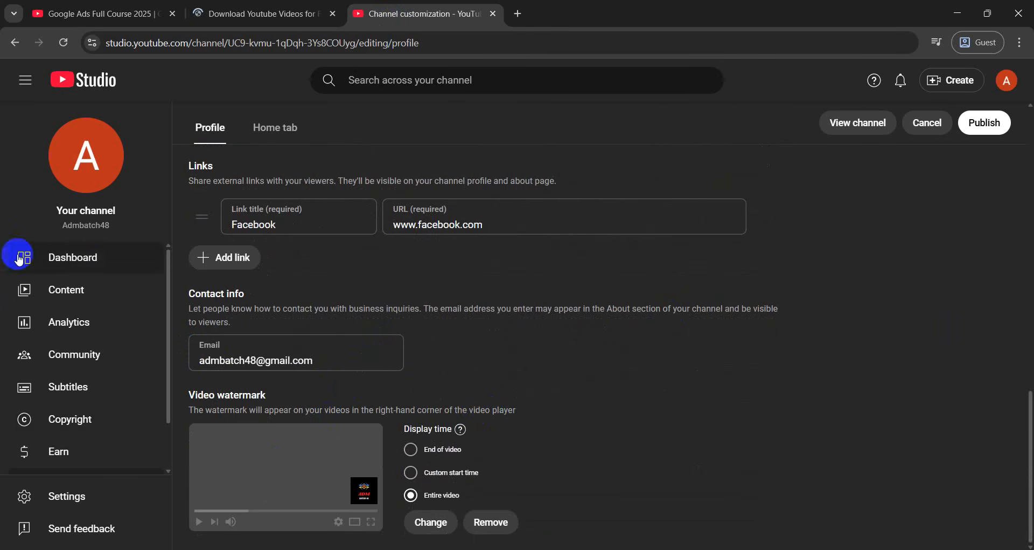
click(985, 127)
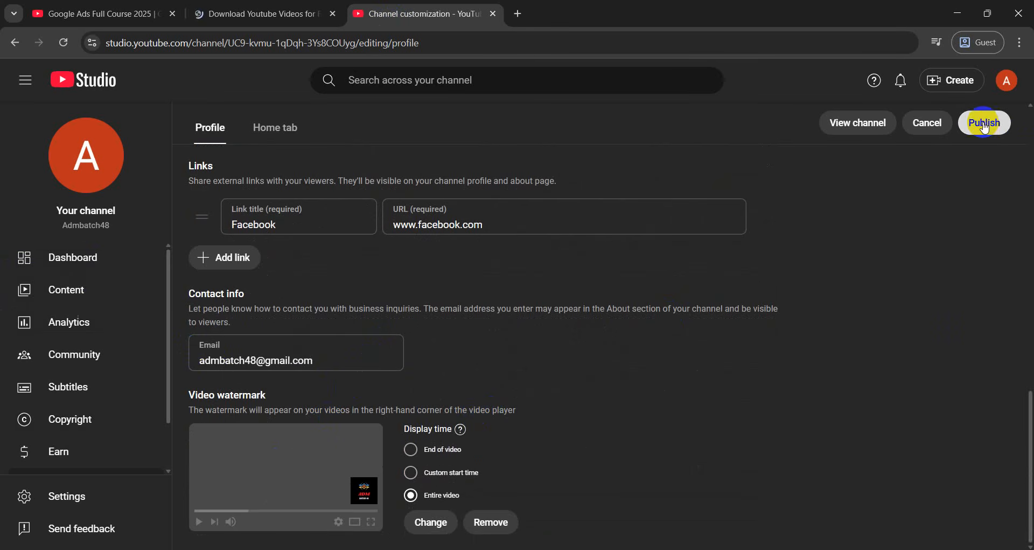
Close the savefrom.net tab and open the public channel page in a new tab
scroll(666, 320, up, 7)
click(334, 15)
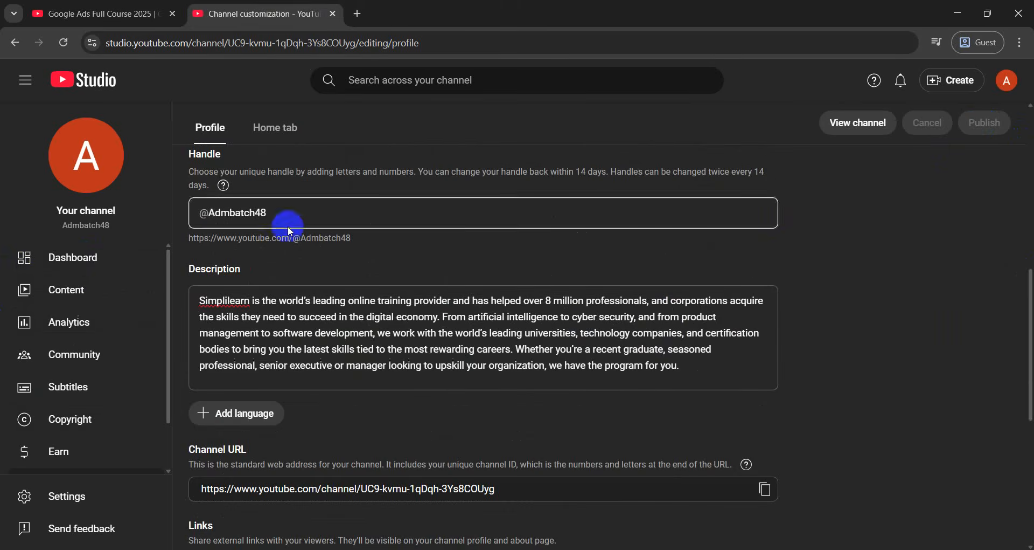
scroll(410, 409, up, 8)
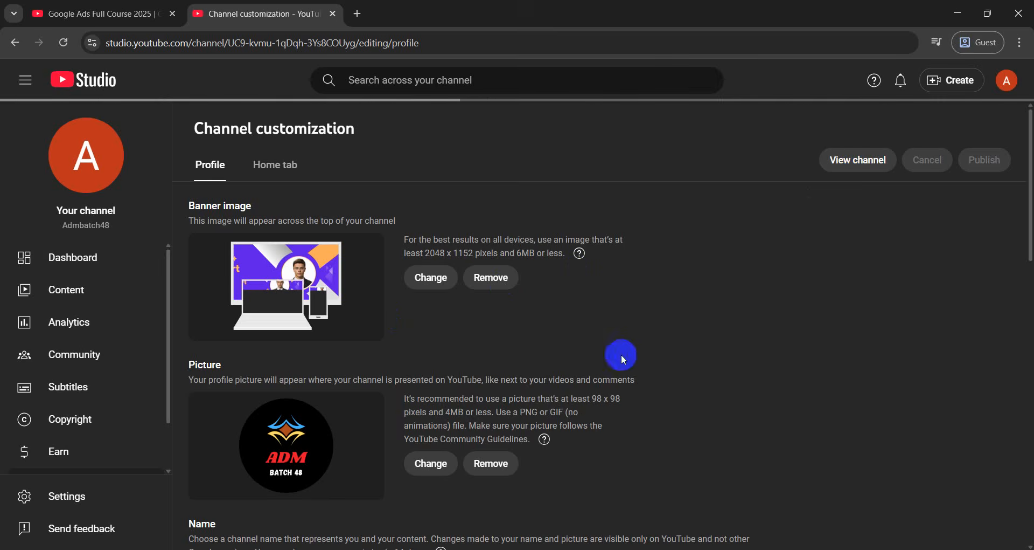
mouse_move(495, 541)
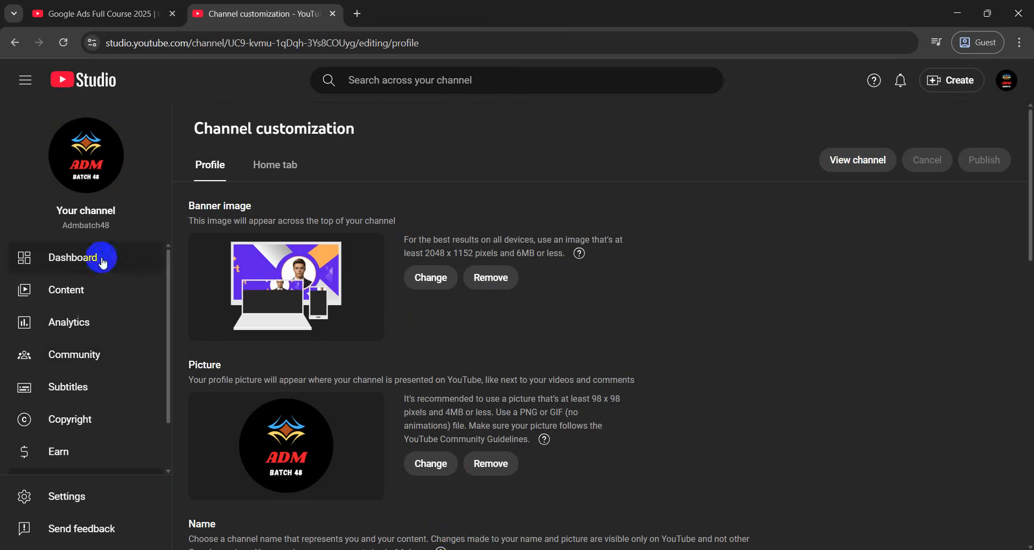
click(835, 165)
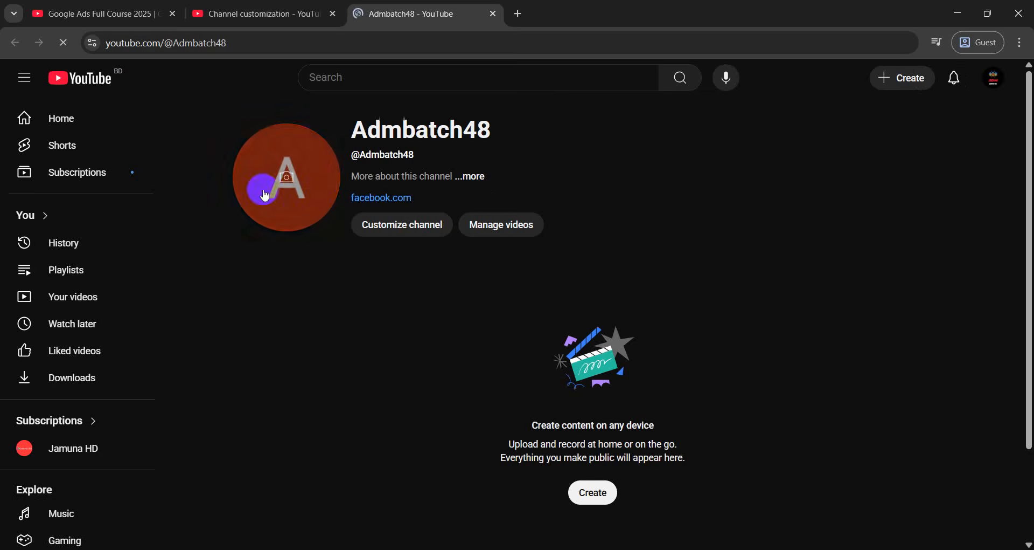
Inspect the Admbatch48 About details, revealing the contact e-mail and highlighting the join date
click(468, 176)
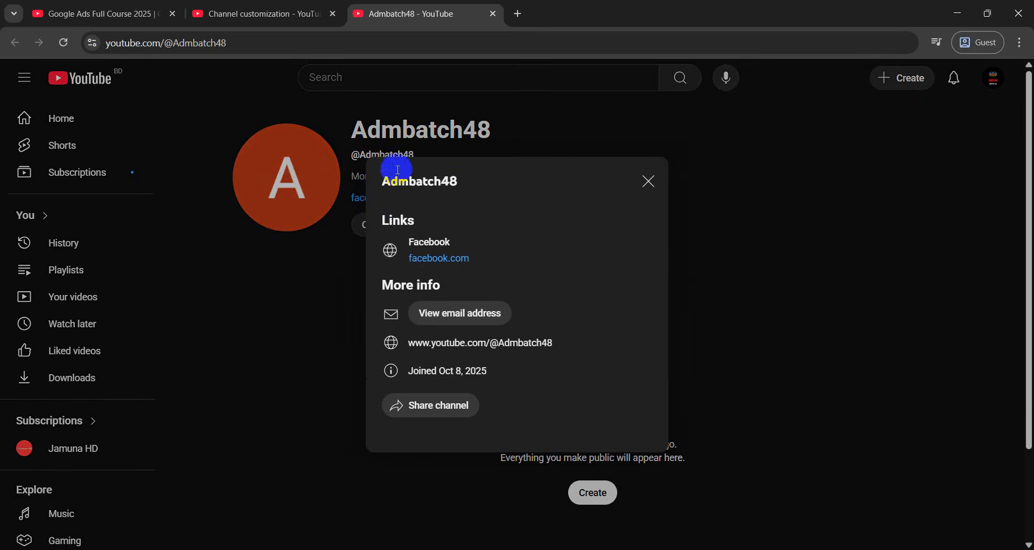
click(649, 181)
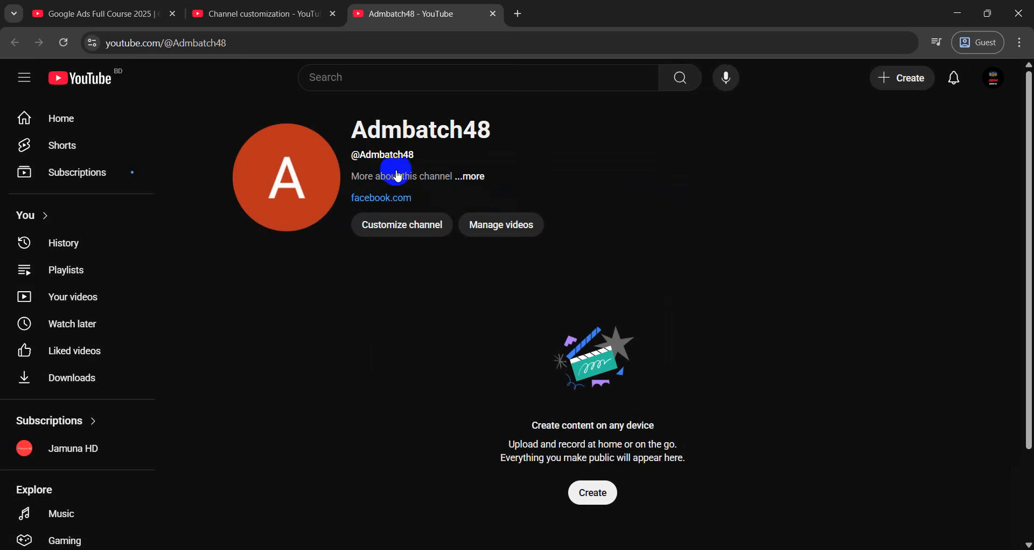
click(464, 180)
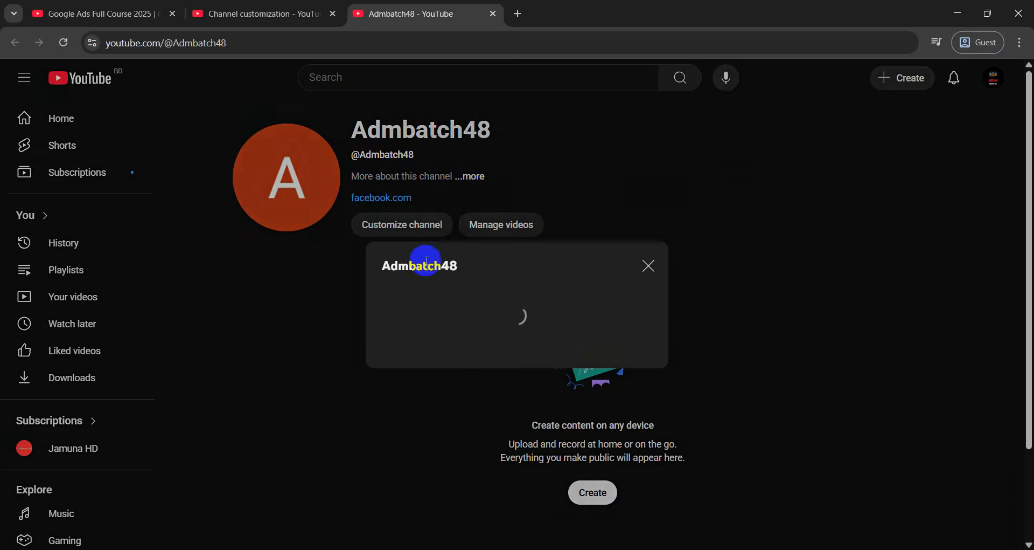
scroll(415, 350, down, 1)
click(393, 385)
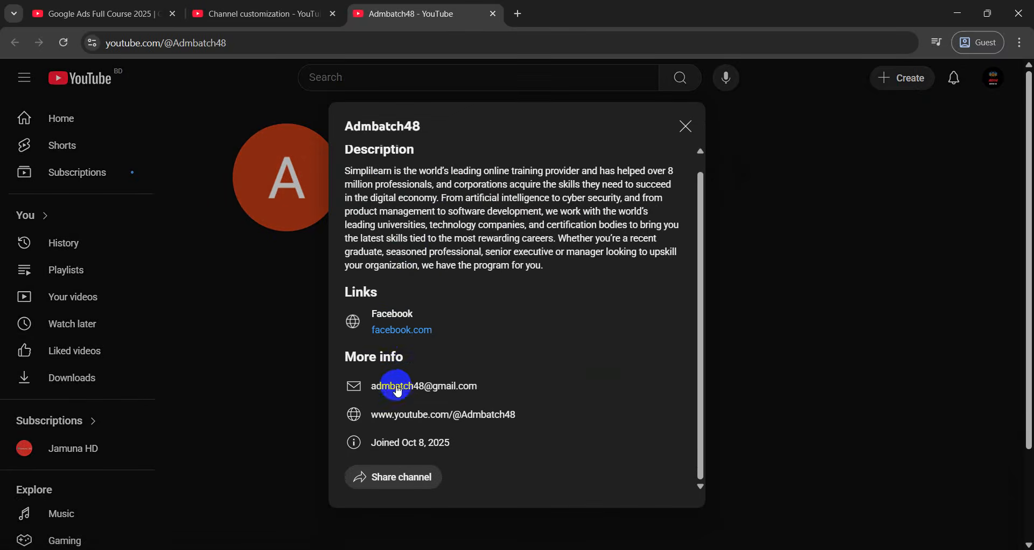
drag(369, 443, 457, 447)
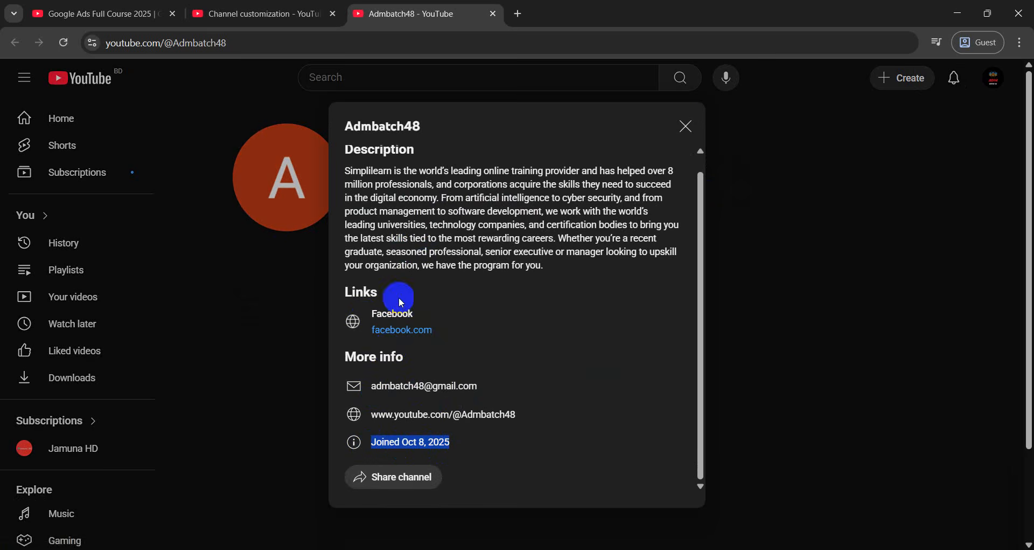
click(683, 125)
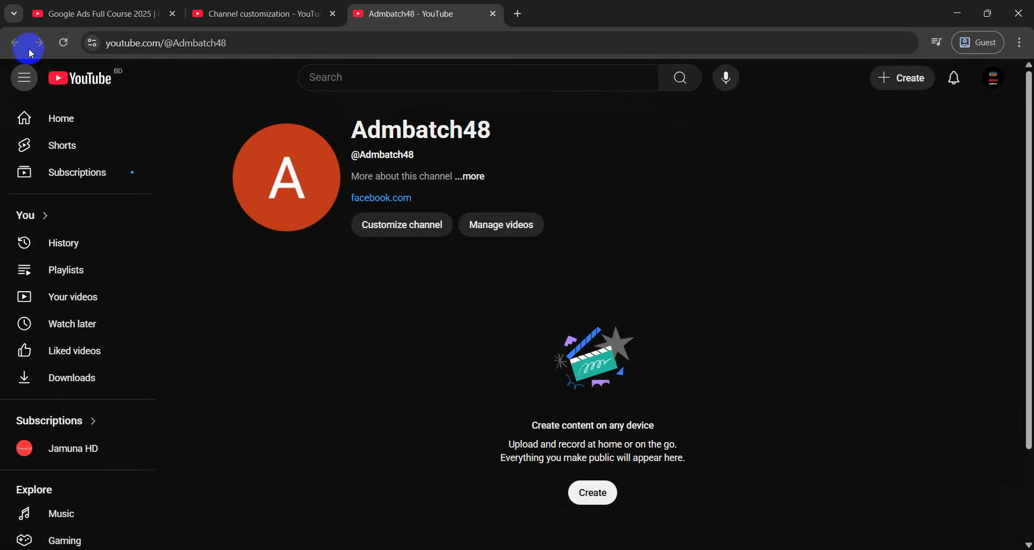
Reload the channel page to confirm the new description, then return to Studio customization
click(64, 43)
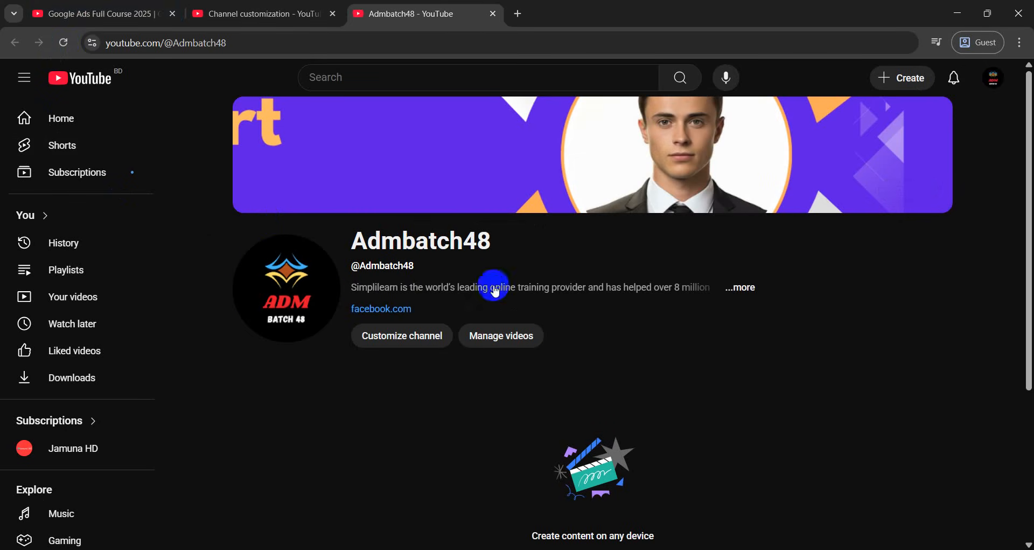
click(731, 296)
scroll(405, 236, down, 1)
scroll(404, 397, up, 1)
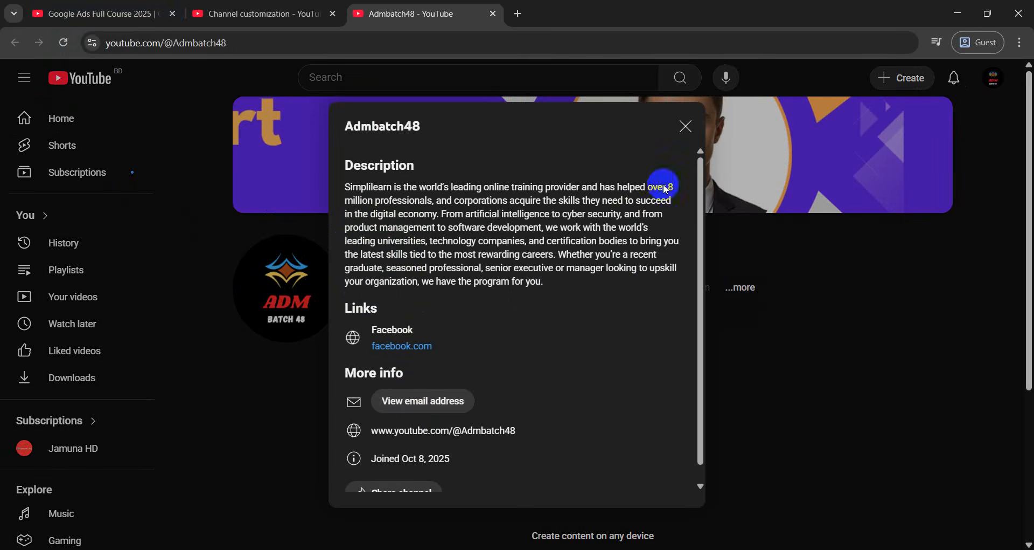
click(687, 126)
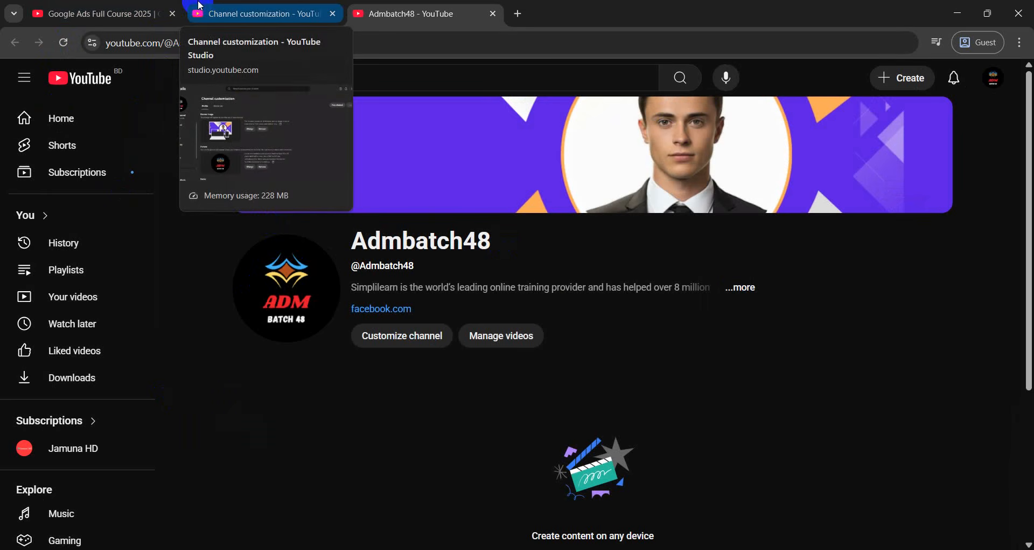
click(209, 5)
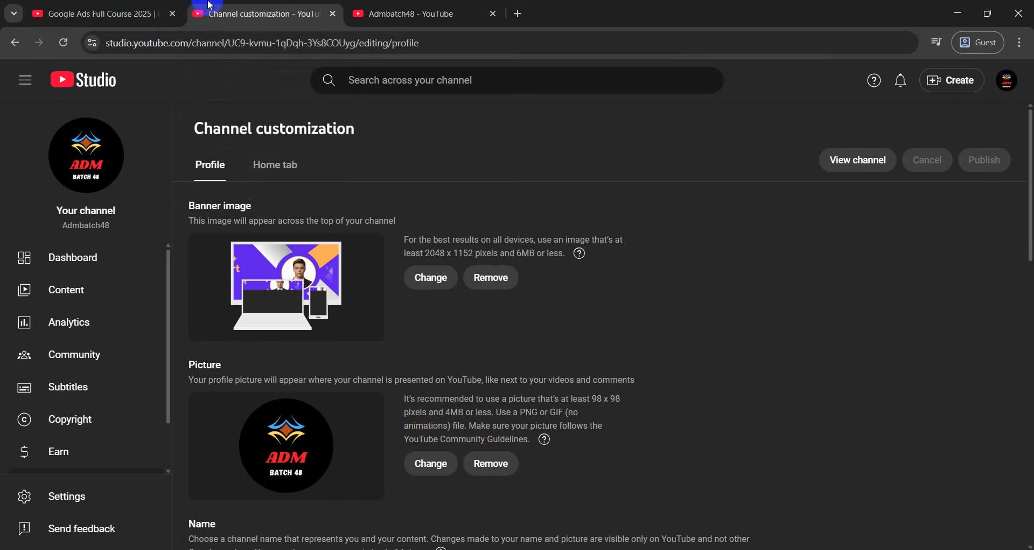
click(403, 12)
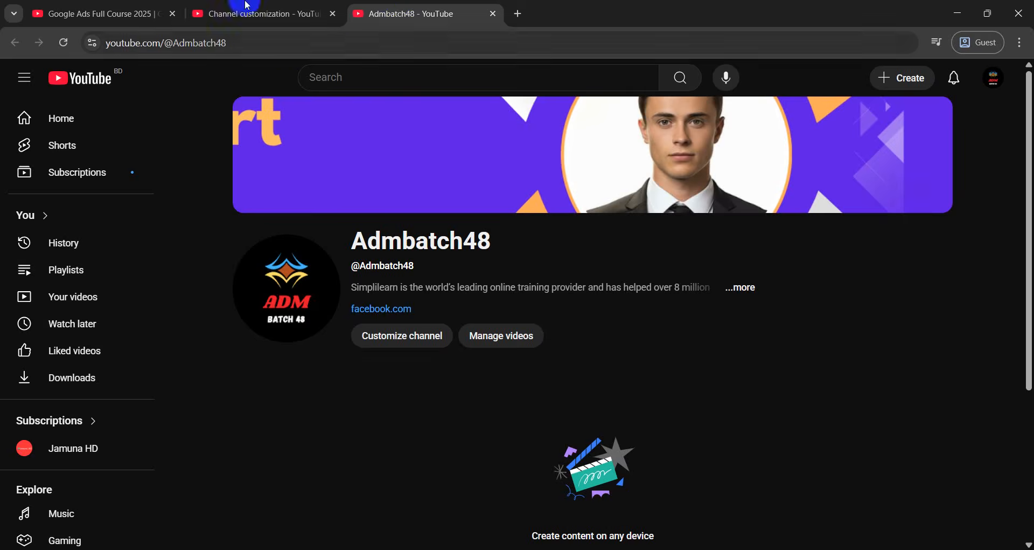
key(ctrl+shift+Tab)
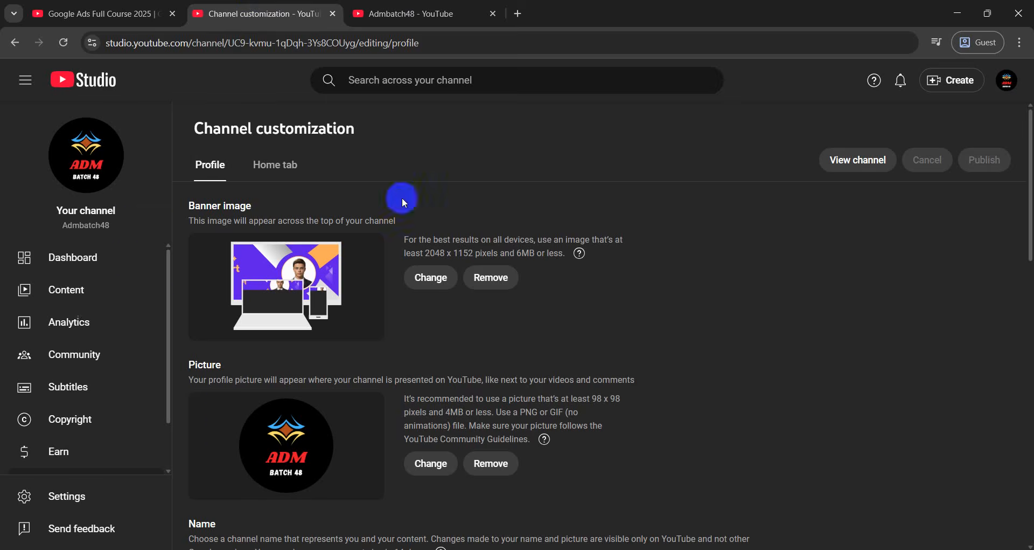
Go from the Studio Profile page to the Admbatch48 Channel dashboard
scroll(222, 357, down, 2)
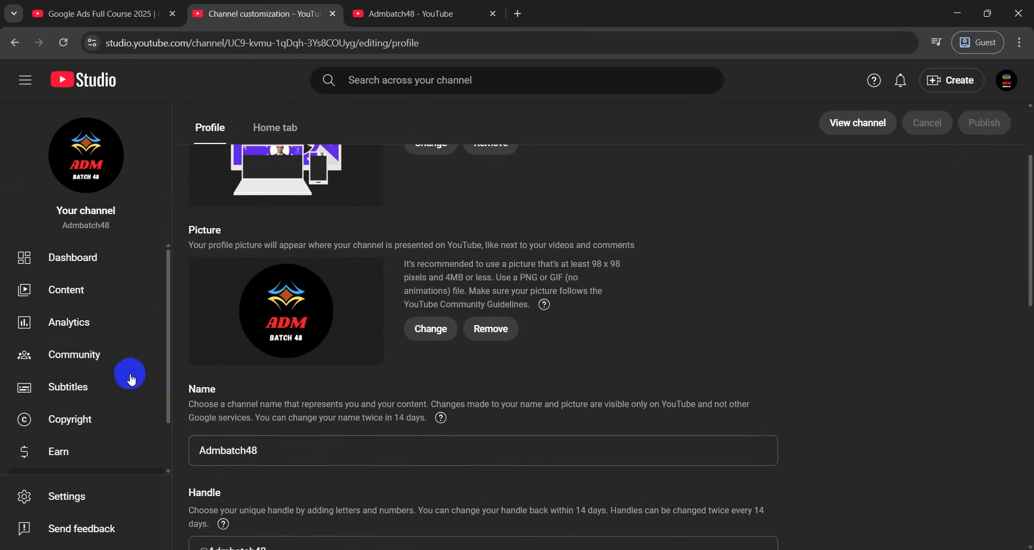
click(91, 268)
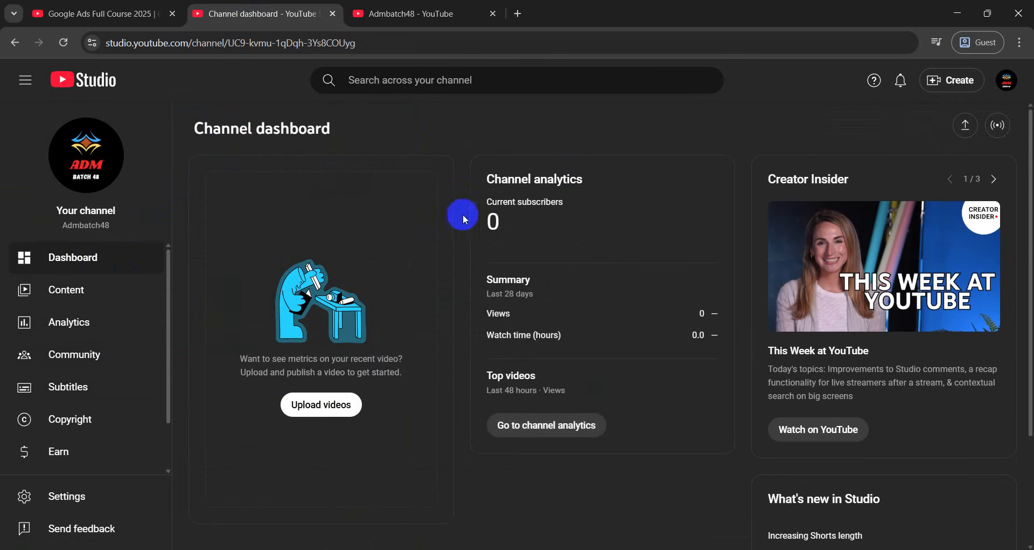
Review the dashboard's subscriber, views and watch-time figures, then open full channel analytics
drag(480, 186, 537, 221)
click(538, 225)
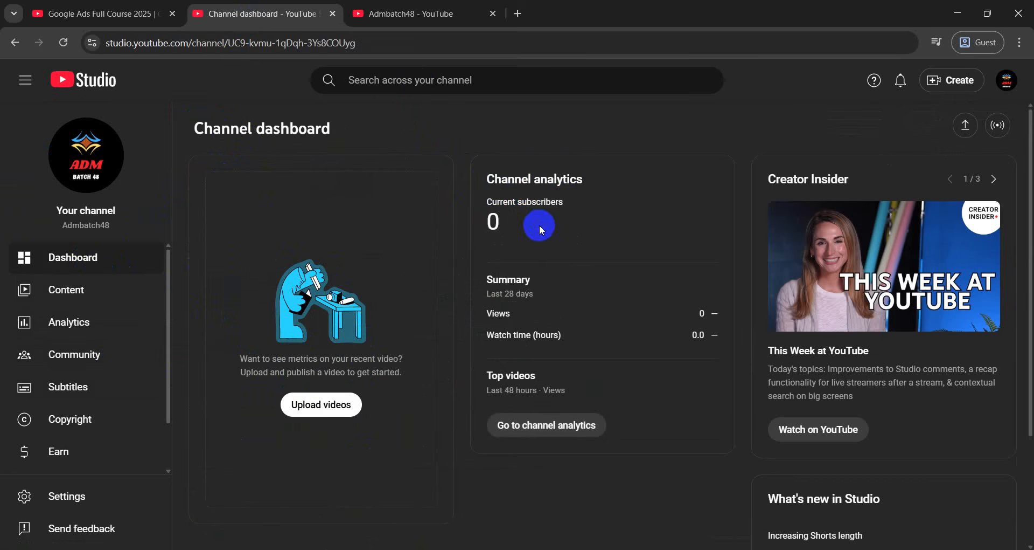
drag(474, 312, 703, 360)
click(706, 361)
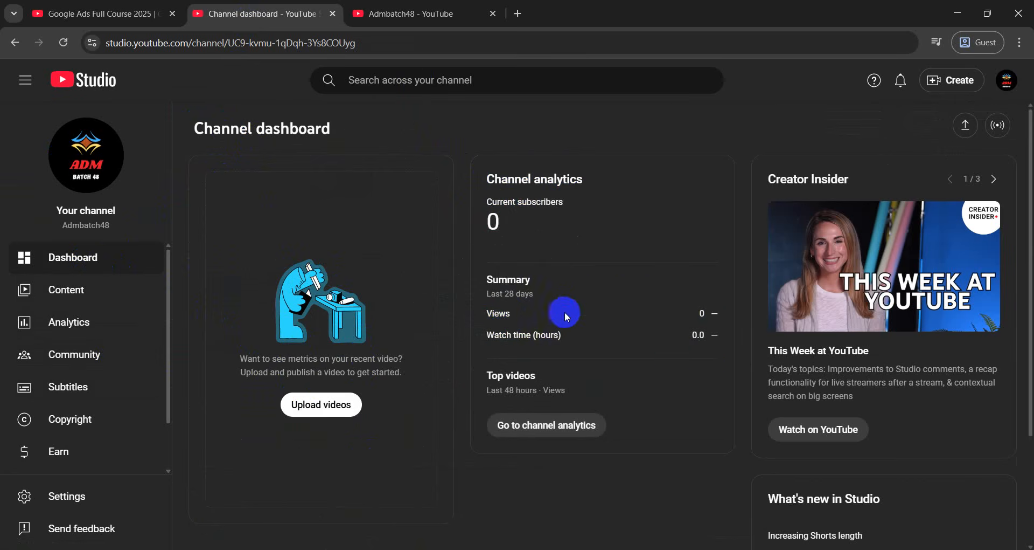
drag(482, 374, 566, 382)
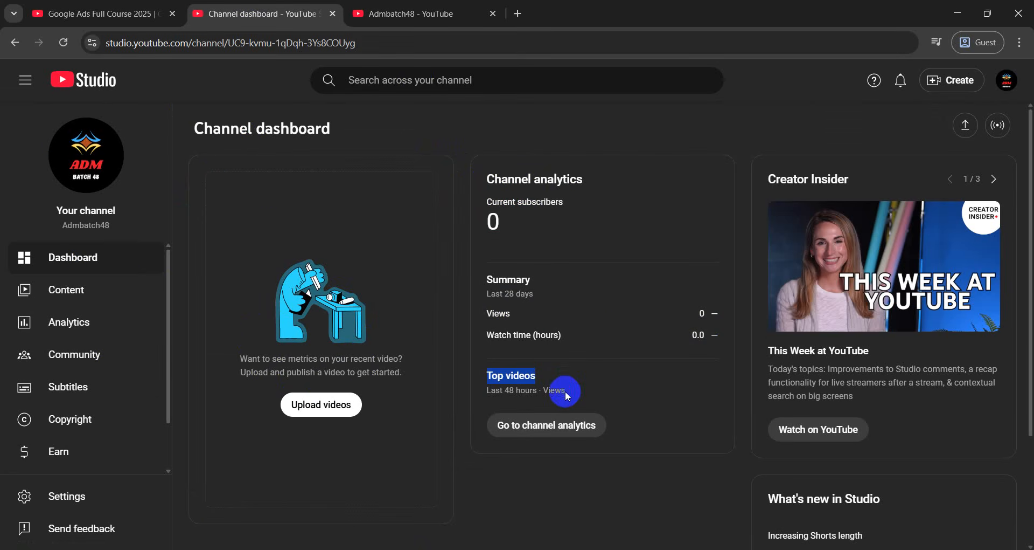
scroll(533, 386, down, 2)
scroll(547, 398, up, 2)
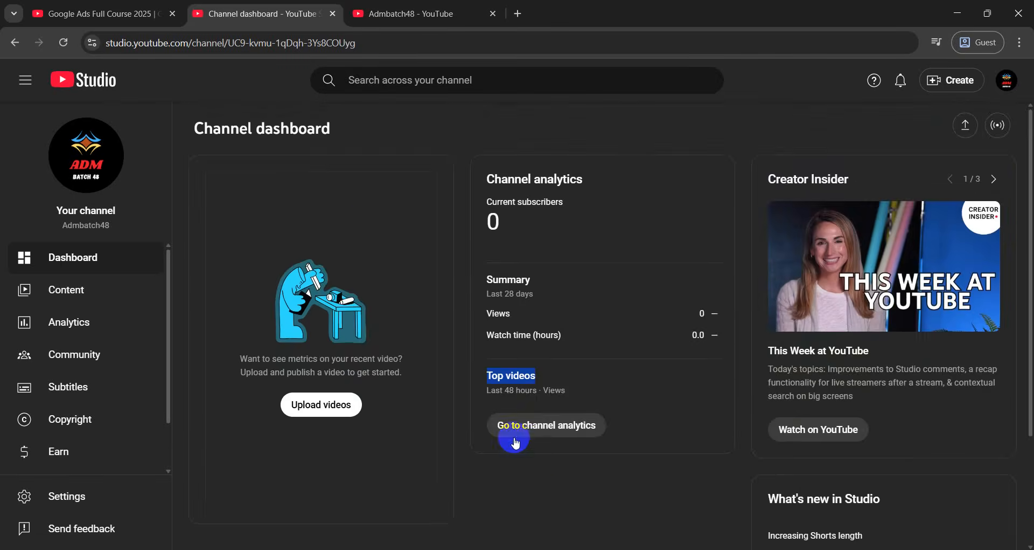
click(547, 426)
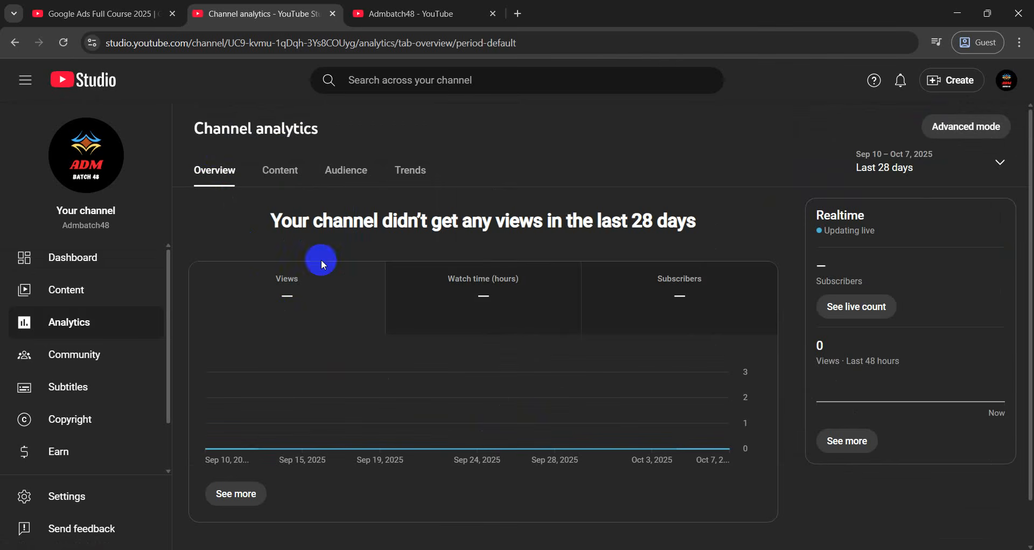
drag(260, 227, 709, 215)
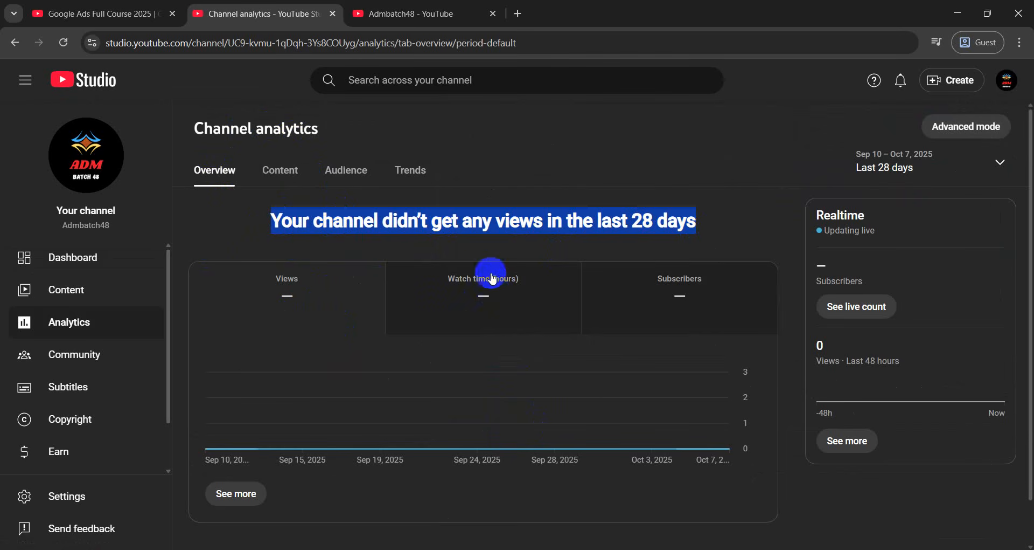
mouse_move(490, 280)
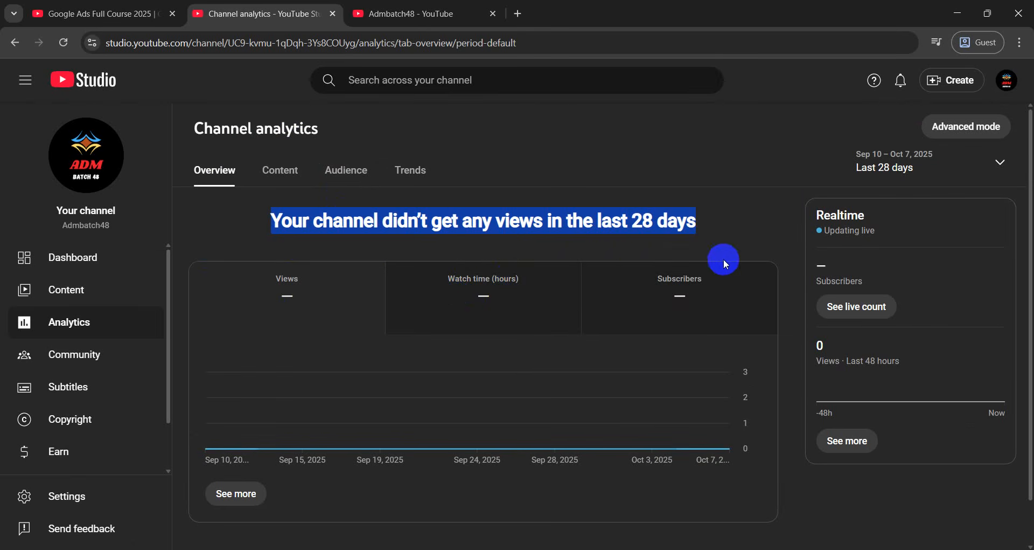
click(707, 228)
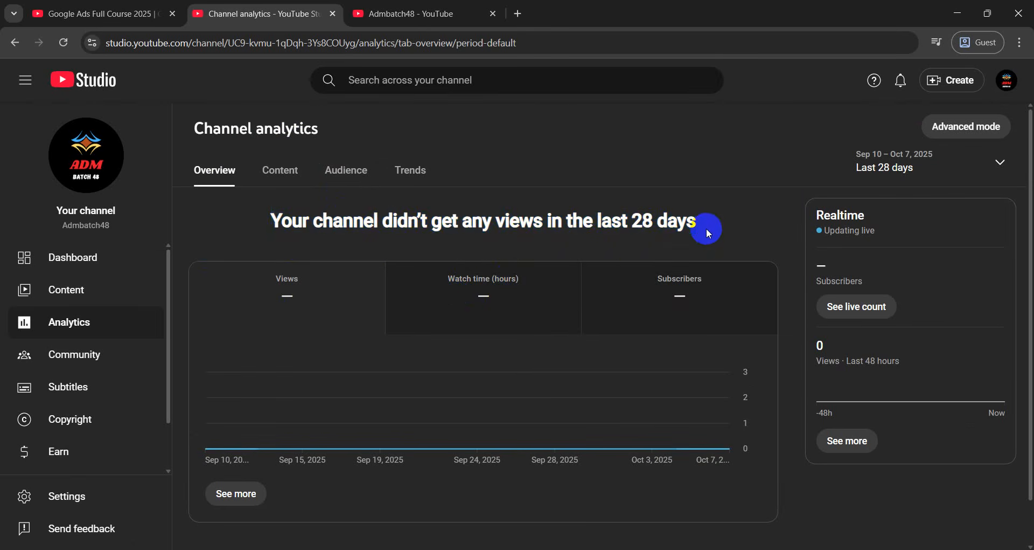
drag(706, 228, 693, 230)
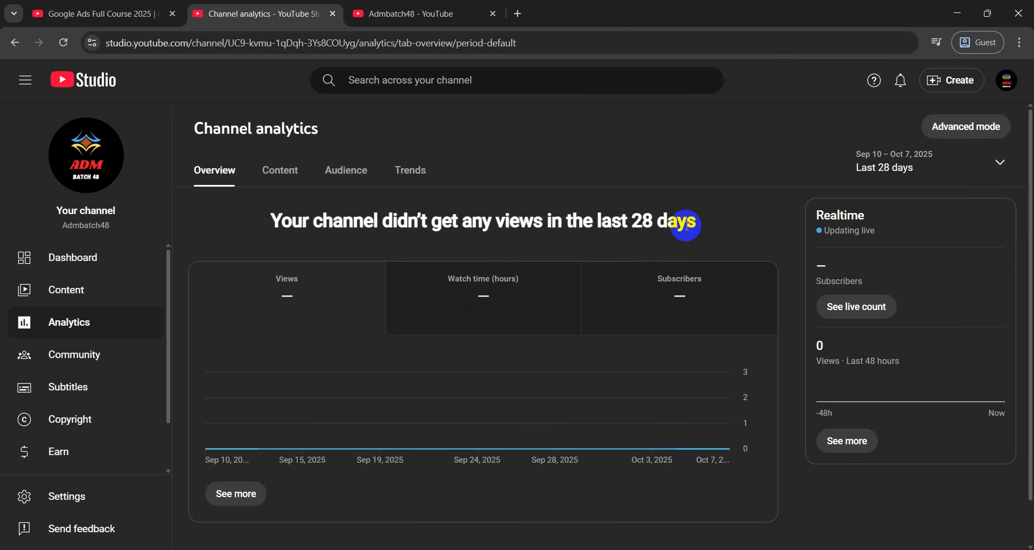
click(684, 229)
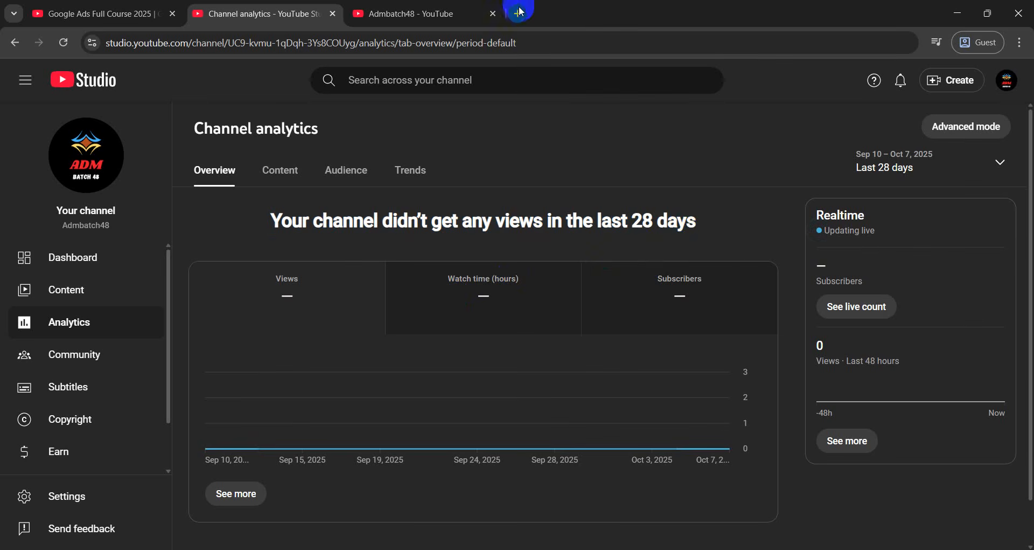
Search Google in a new tab for 'youtube channel monetization requirement'
click(519, 12)
text(youtu)
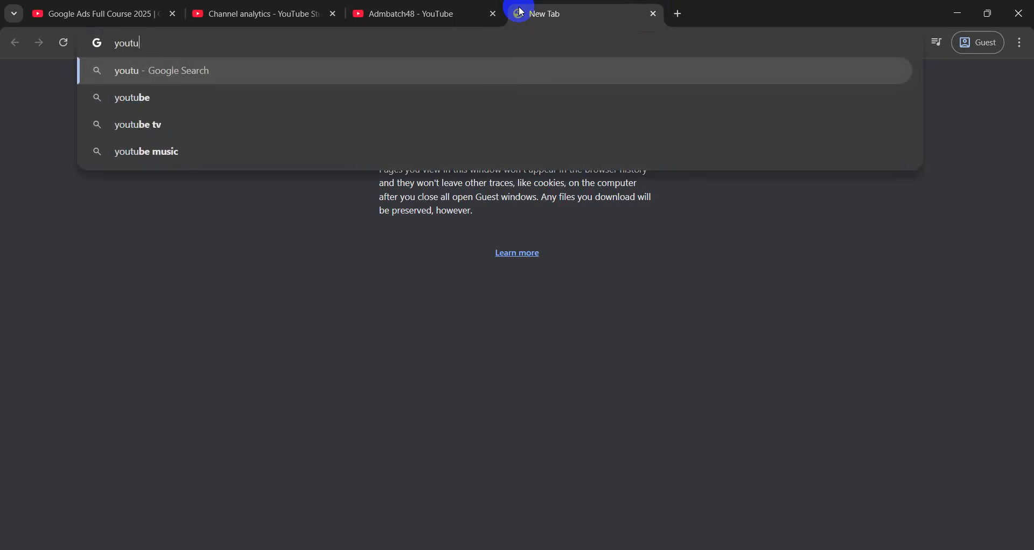
text(be channel mo)
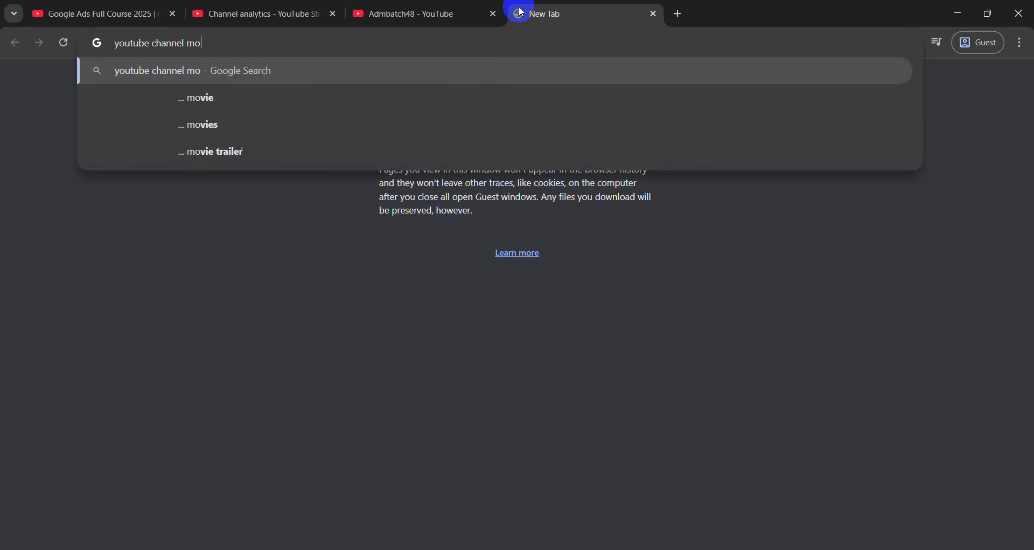
text(tiza)
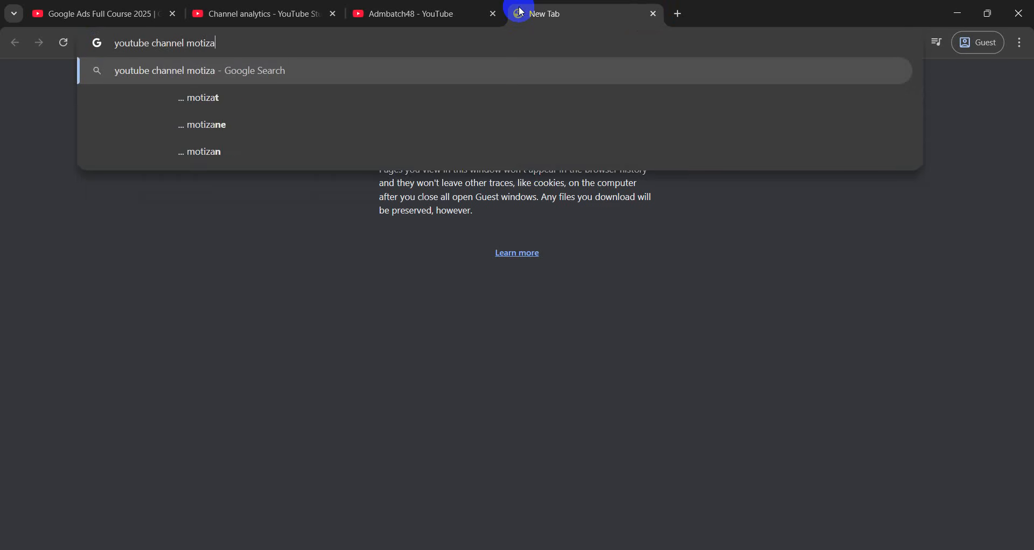
text(tion r)
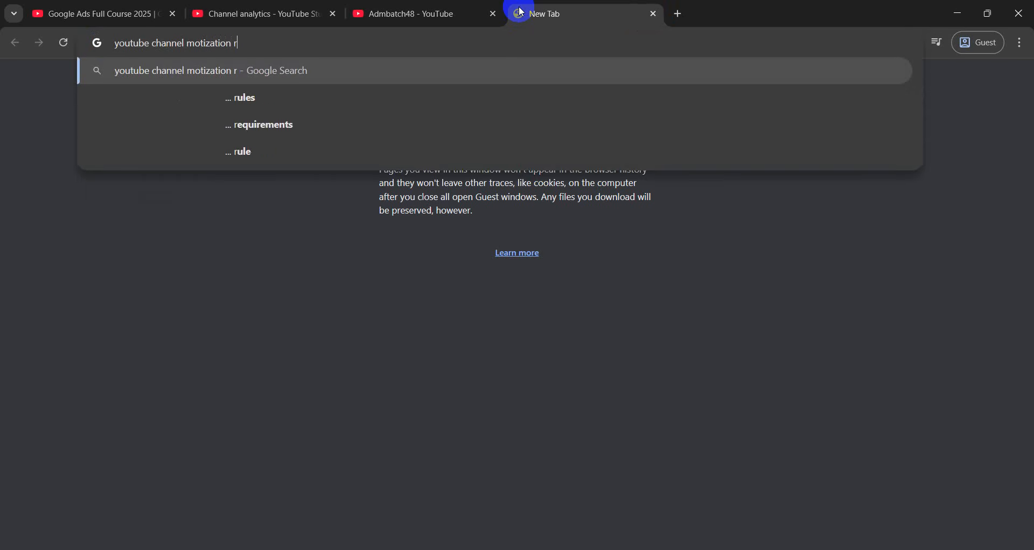
text(equiemne)
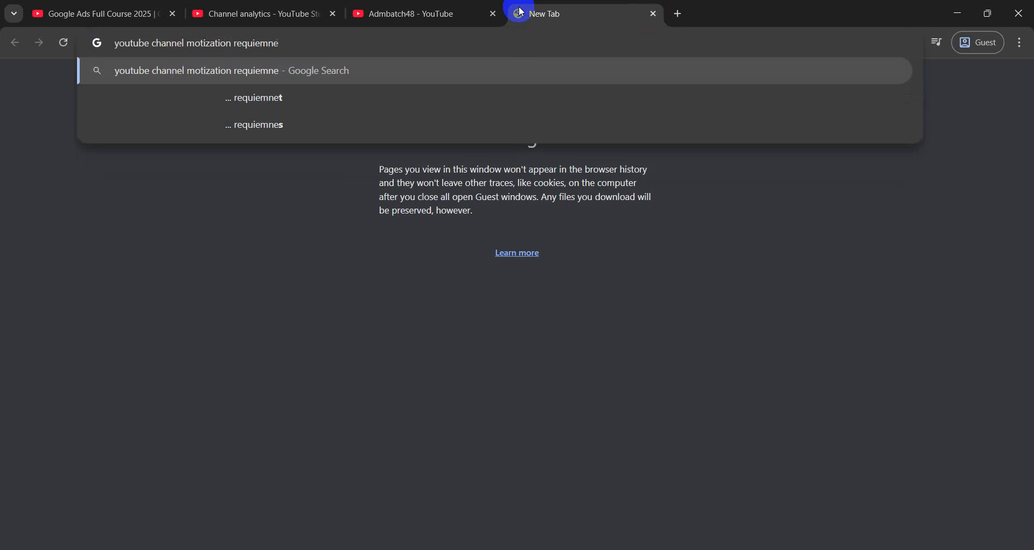
key(BackSpace)
key(BackSpace)
text(ent)
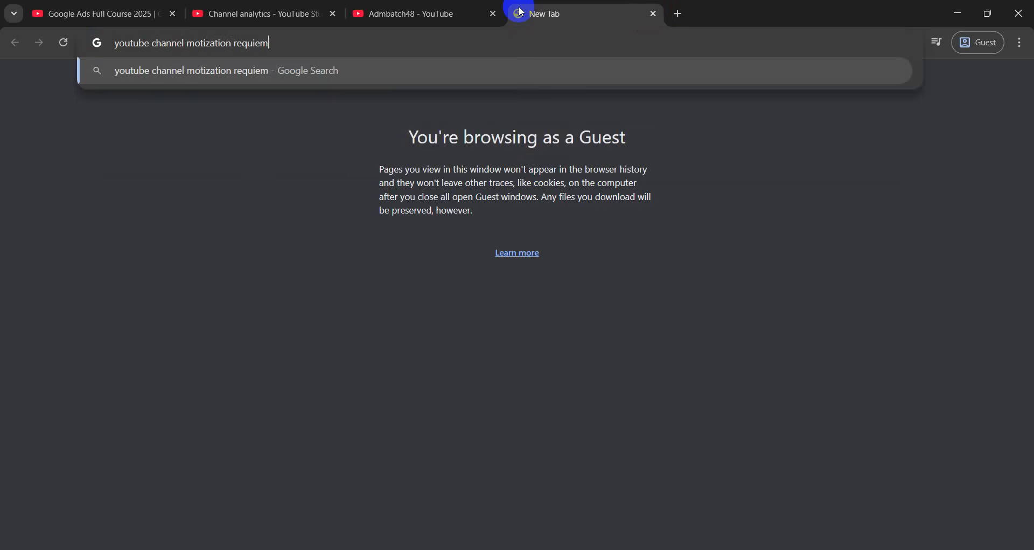
key(Return)
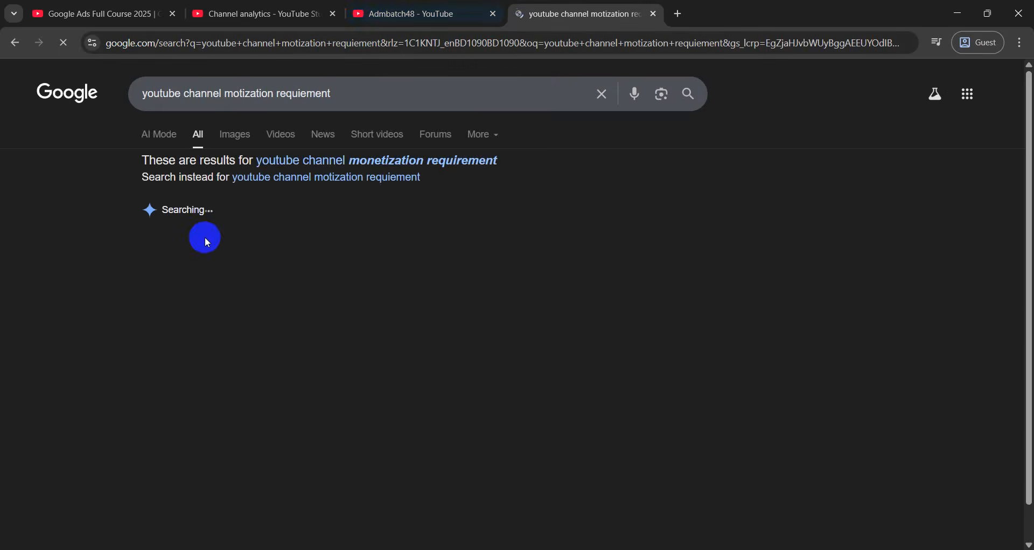
Highlight the 1,000 subscribers, 4,000 watch hours and 10 million Shorts views criteria
scroll(93, 302, down, 1)
scroll(93, 303, down, 1)
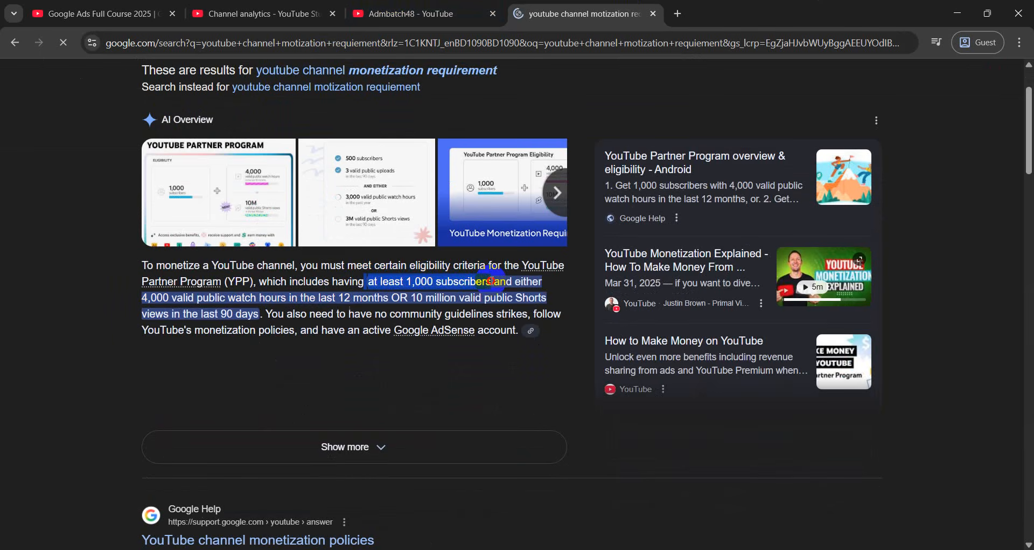
drag(492, 282, 365, 288)
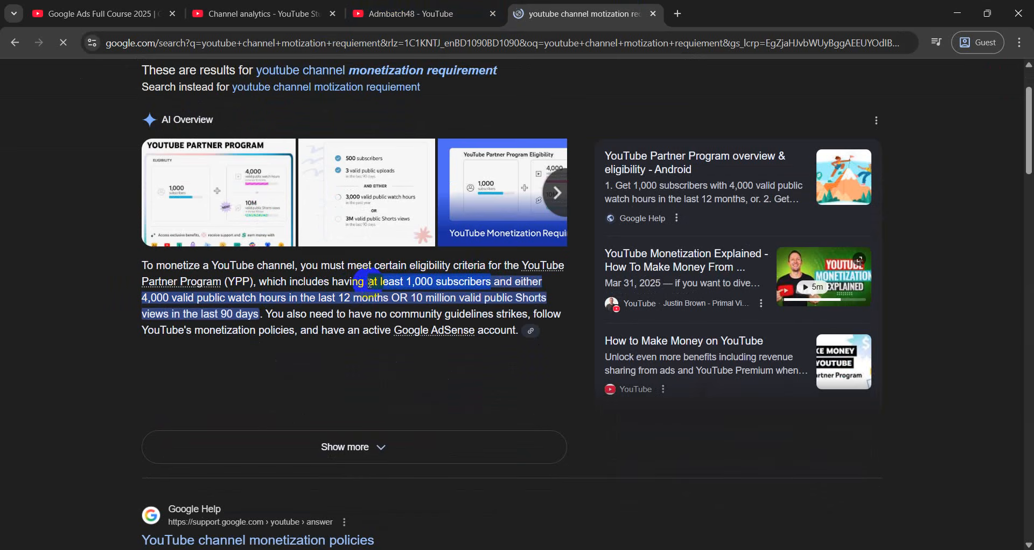
drag(139, 300, 386, 301)
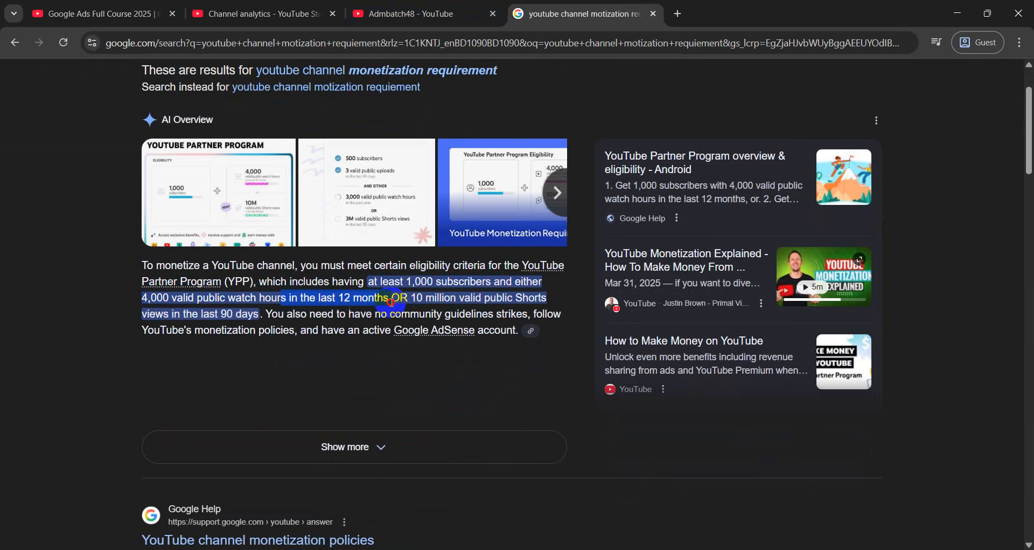
drag(392, 302, 363, 296)
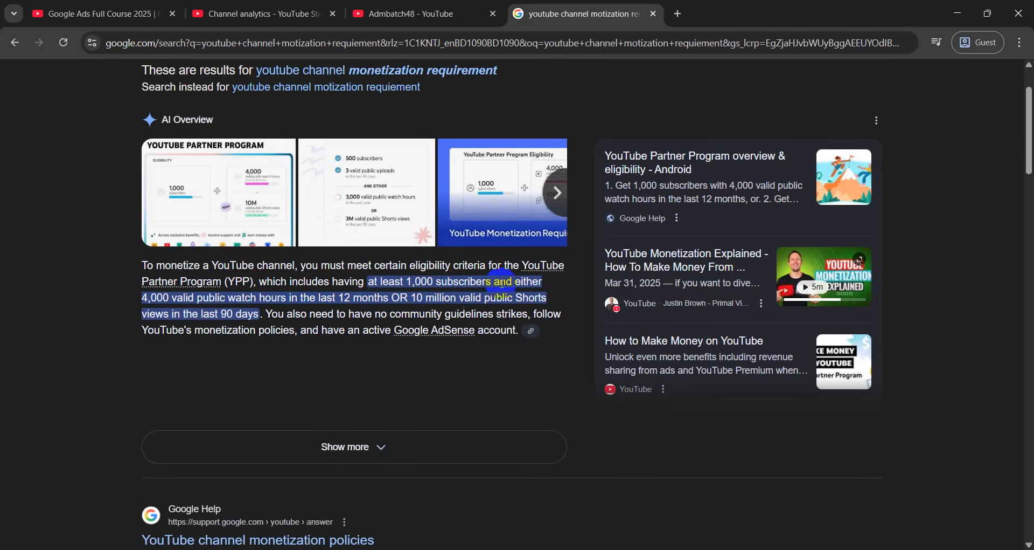
drag(411, 299, 182, 313)
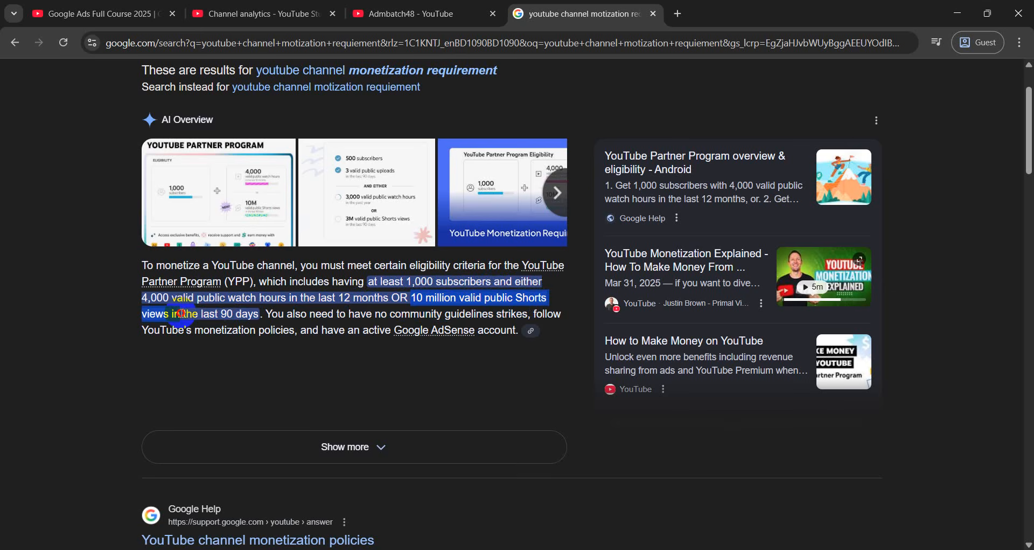
Re-highlight the 10 million Shorts views in 90 days and the full eligibility requirements
triple_click(200, 314)
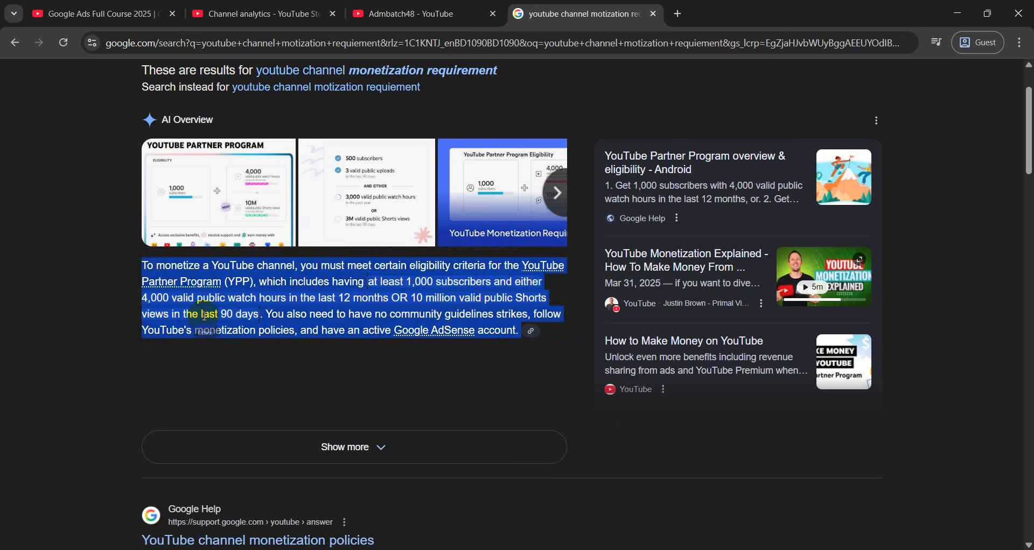
click(270, 325)
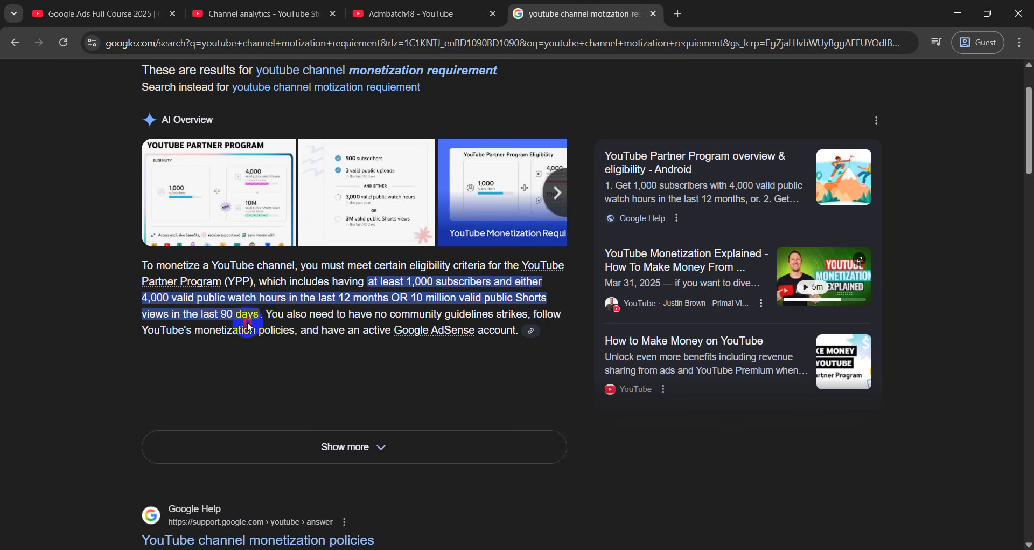
triple_click(227, 330)
click(414, 298)
drag(412, 297, 263, 321)
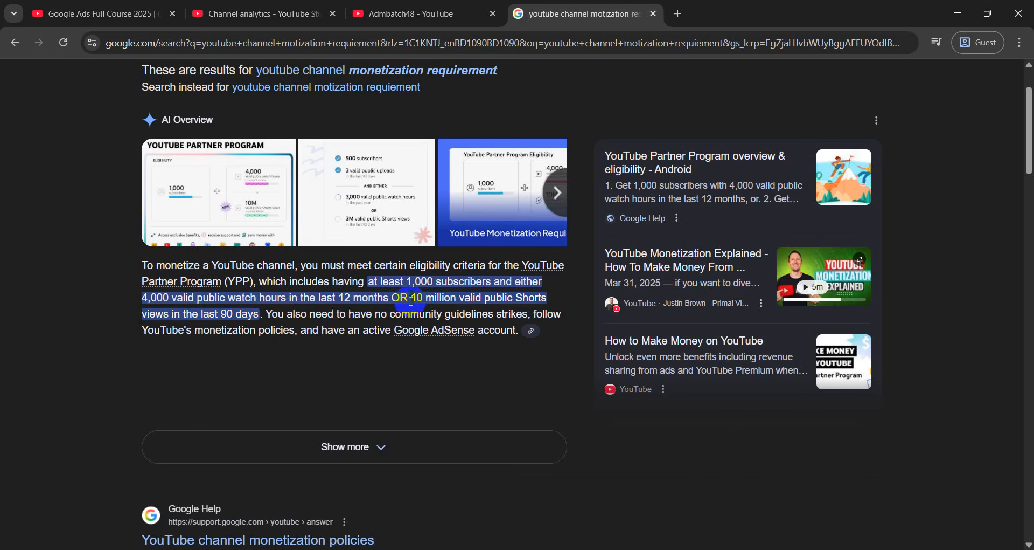
drag(411, 298, 263, 314)
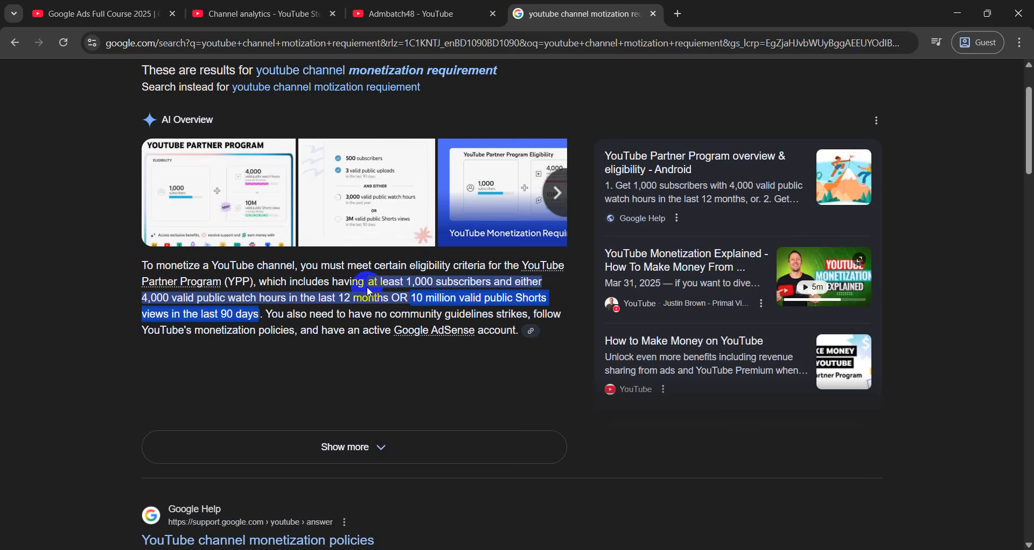
drag(368, 281, 261, 314)
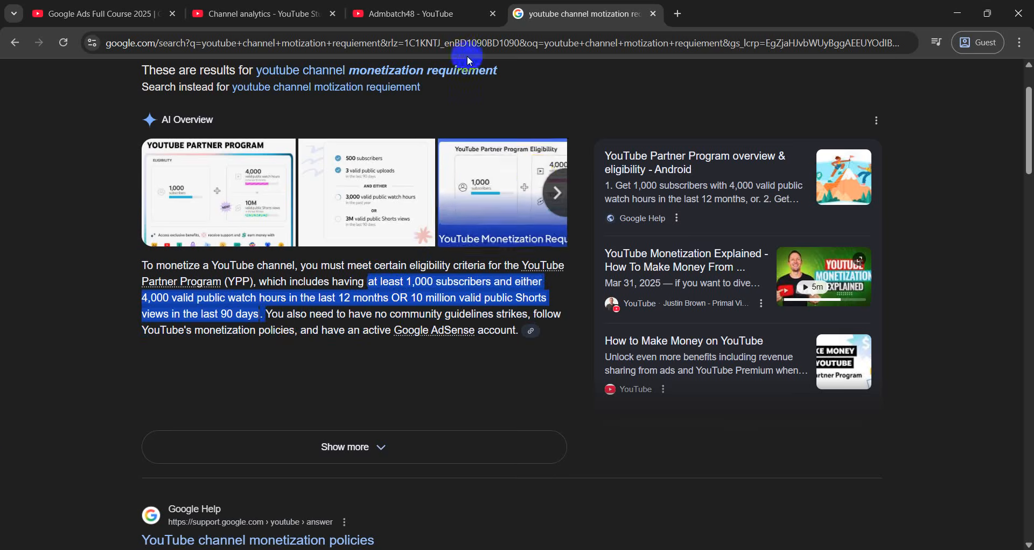
Glance at the Admbatch48 channel tab, then return to the monetization results and clear the highlight
click(482, 6)
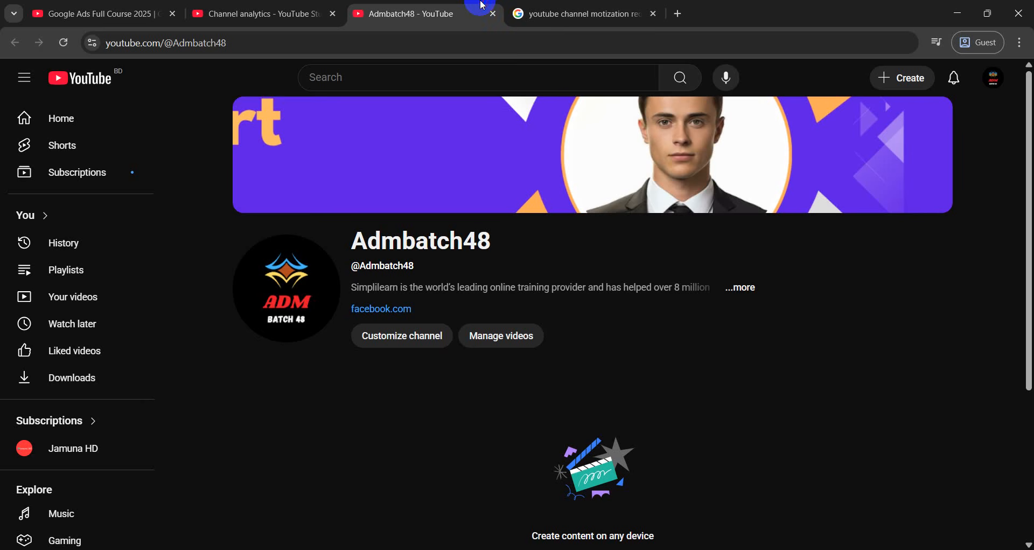
mouse_move(541, 6)
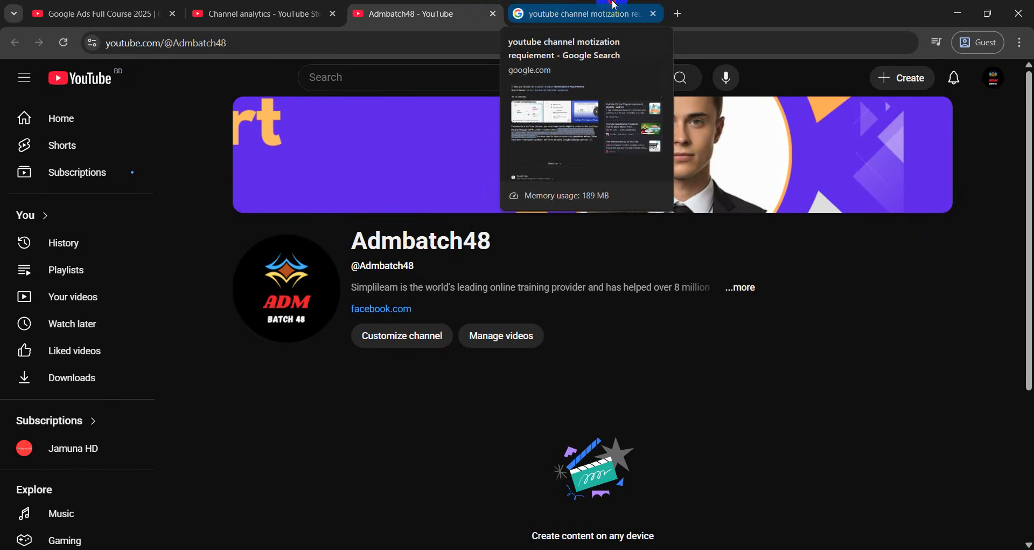
click(541, 6)
click(2, 270)
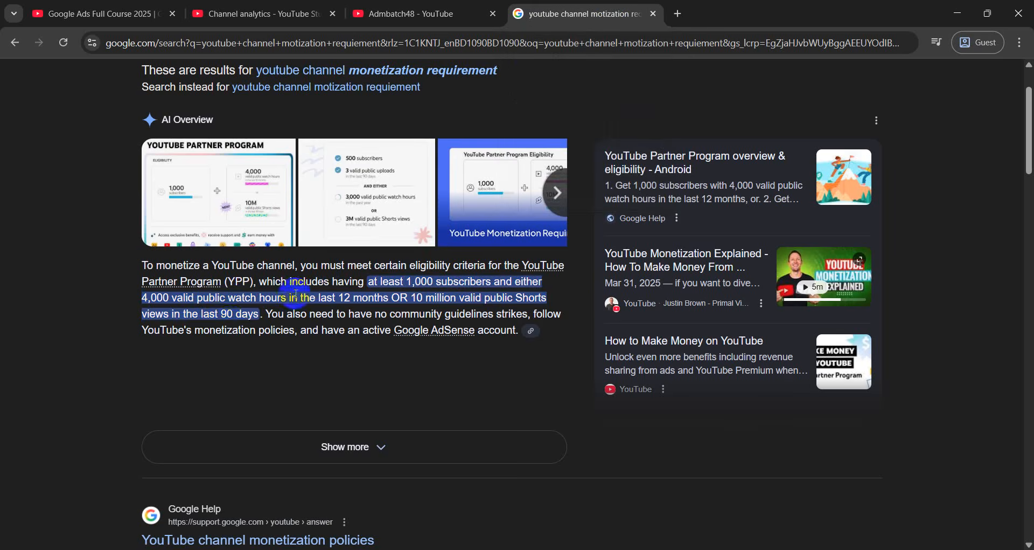
scroll(199, 324, up, 2)
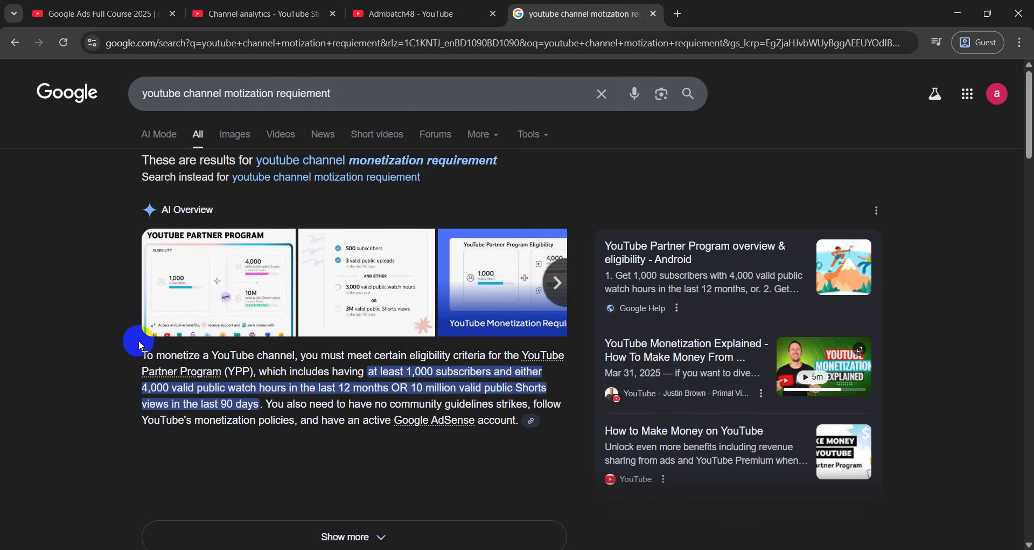
Switch to YouTube Studio and open the Channel dashboard
click(396, 11)
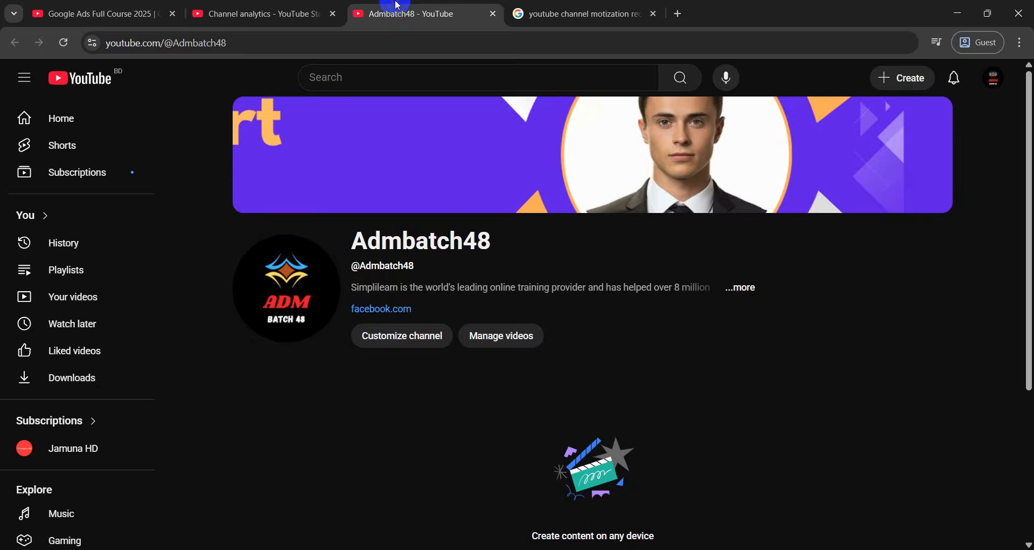
click(264, 11)
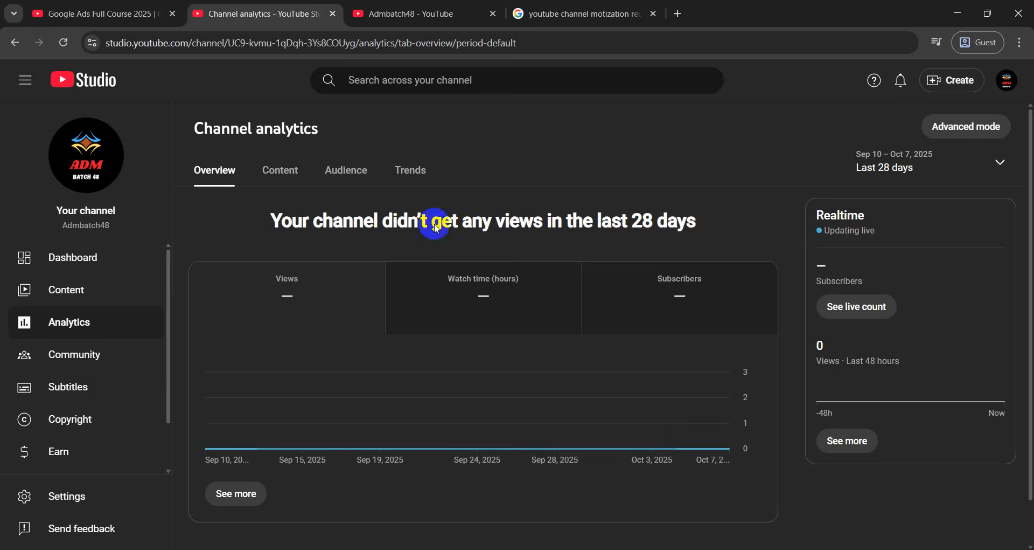
click(112, 264)
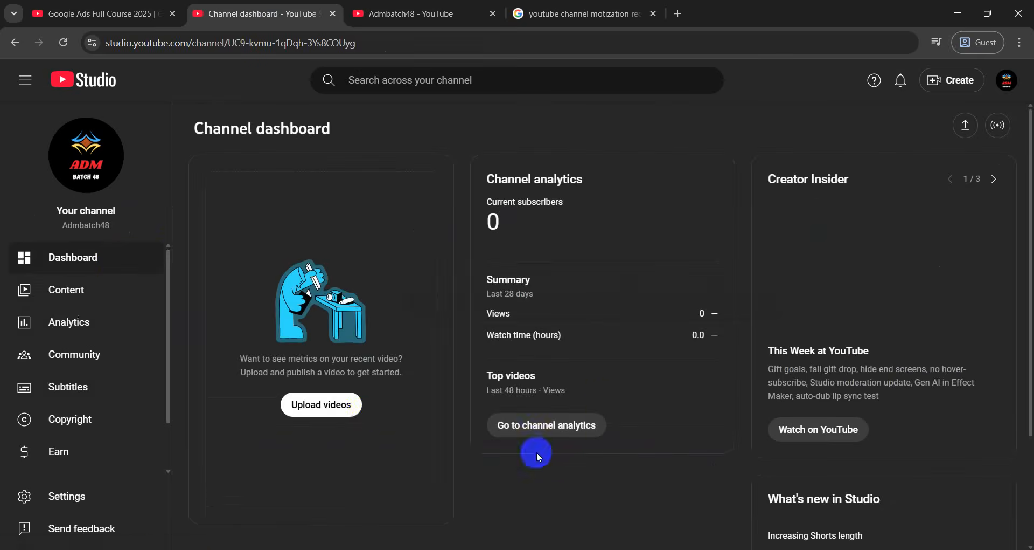
scroll(876, 349, down, 3)
Browse the channel's empty Videos, Shorts and Live lists under Content
scroll(537, 366, up, 3)
click(37, 299)
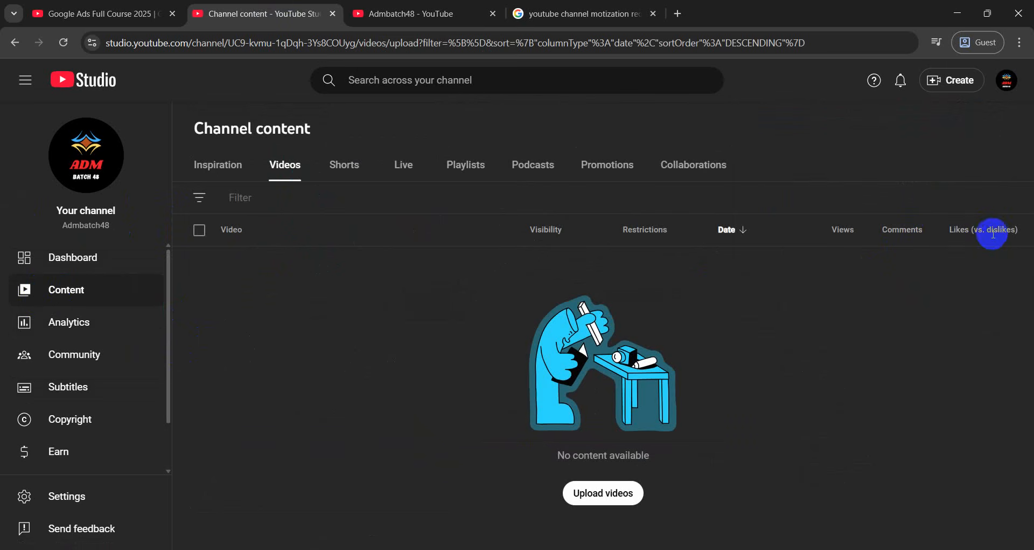
mouse_move(999, 236)
click(340, 172)
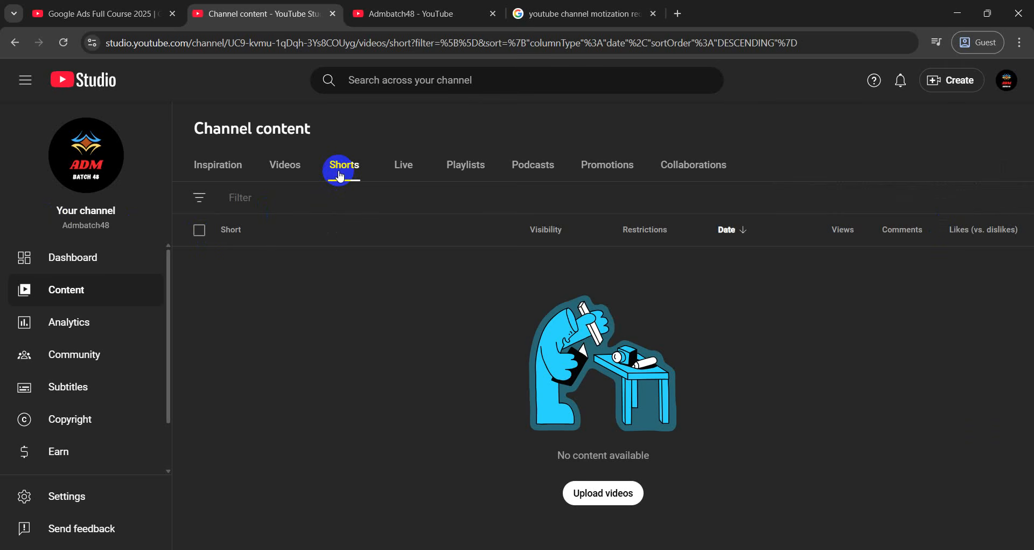
click(404, 157)
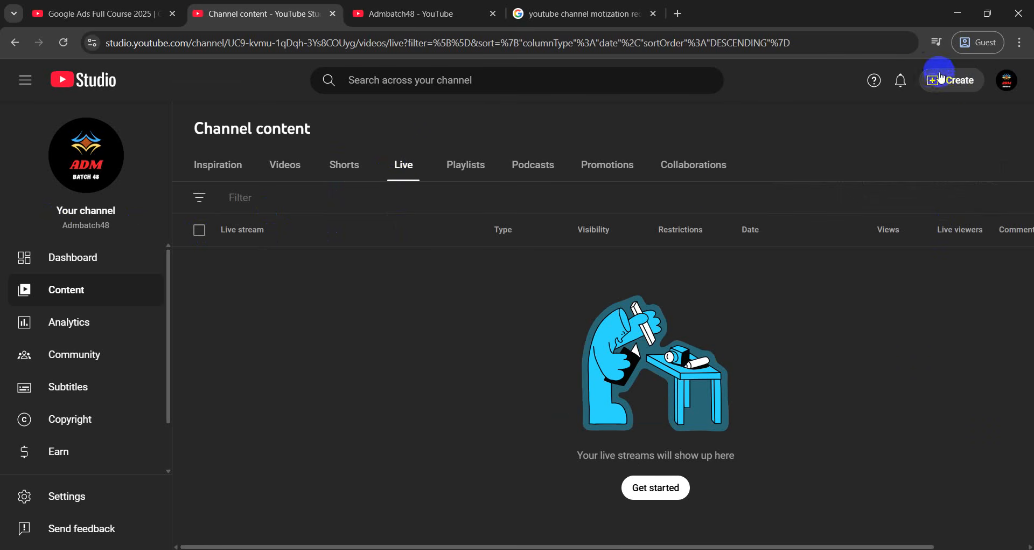
Look over the Create menu options, then show the empty Playlists tab
click(961, 81)
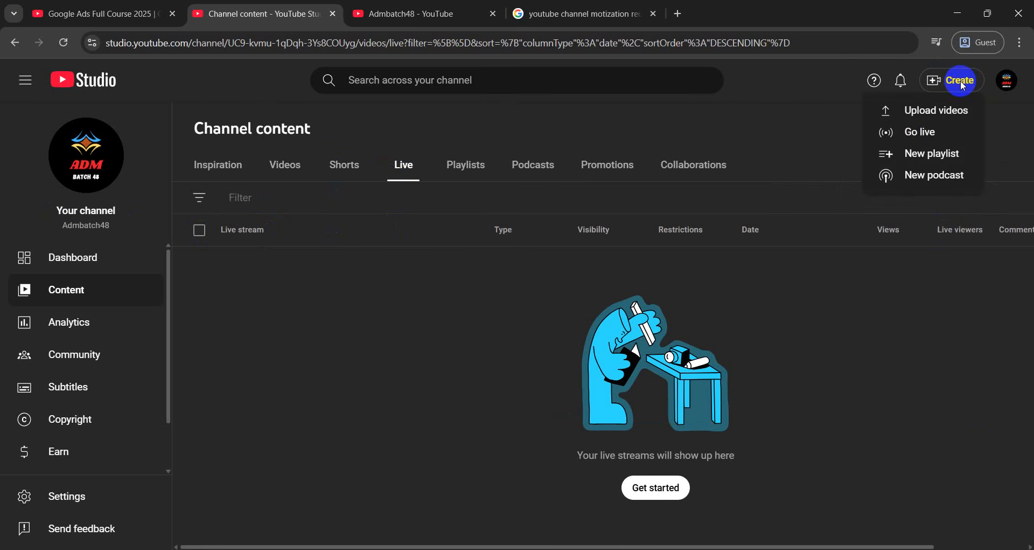
click(941, 116)
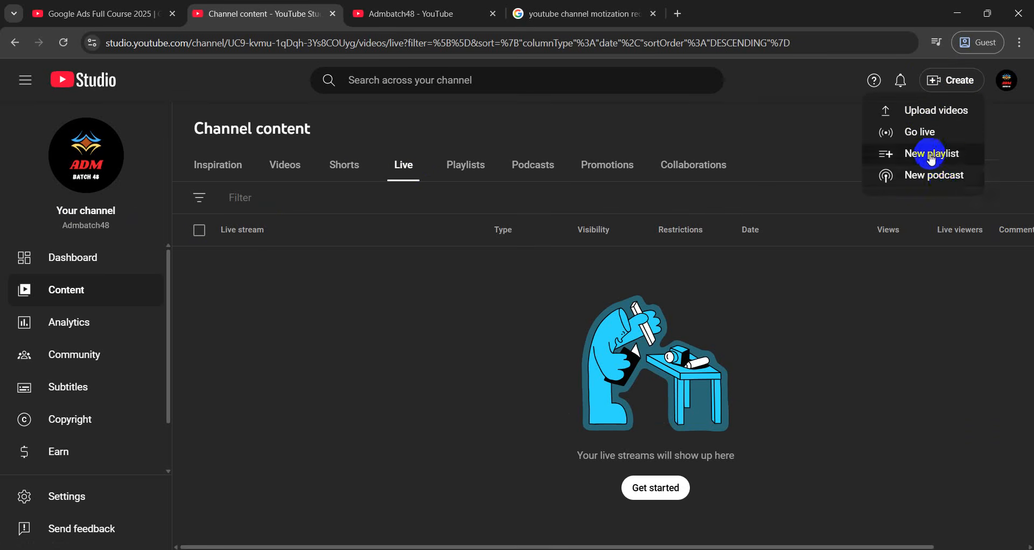
click(468, 345)
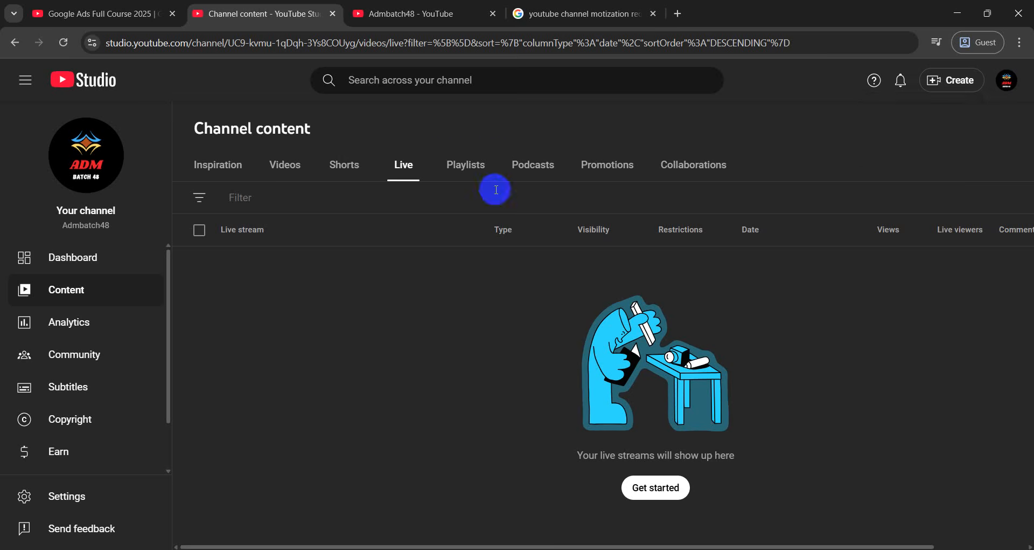
click(463, 166)
From the Google Ads course tab, add the Simplilearn Reviews video to the queue
click(371, 12)
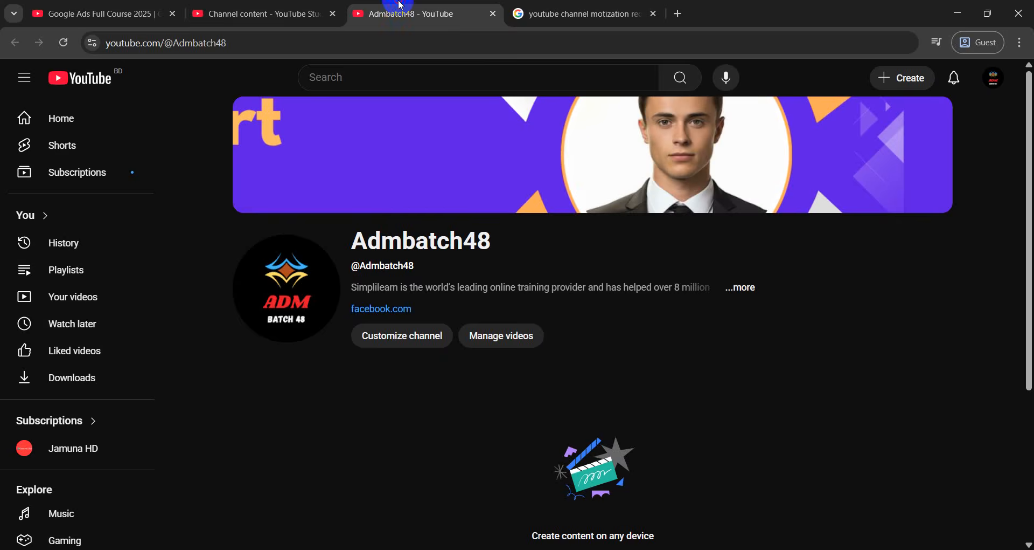
click(91, 5)
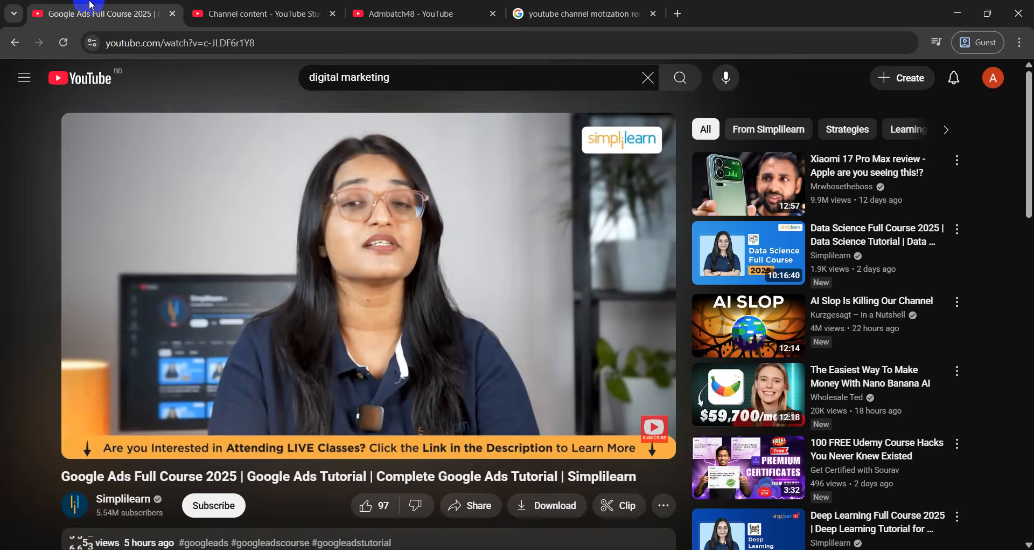
click(15, 42)
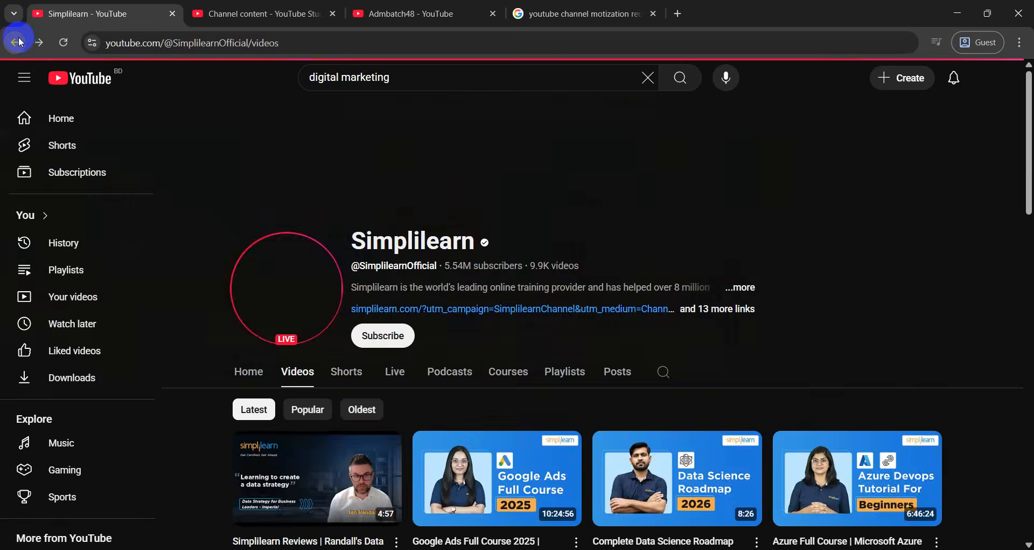
scroll(346, 280, down, 4)
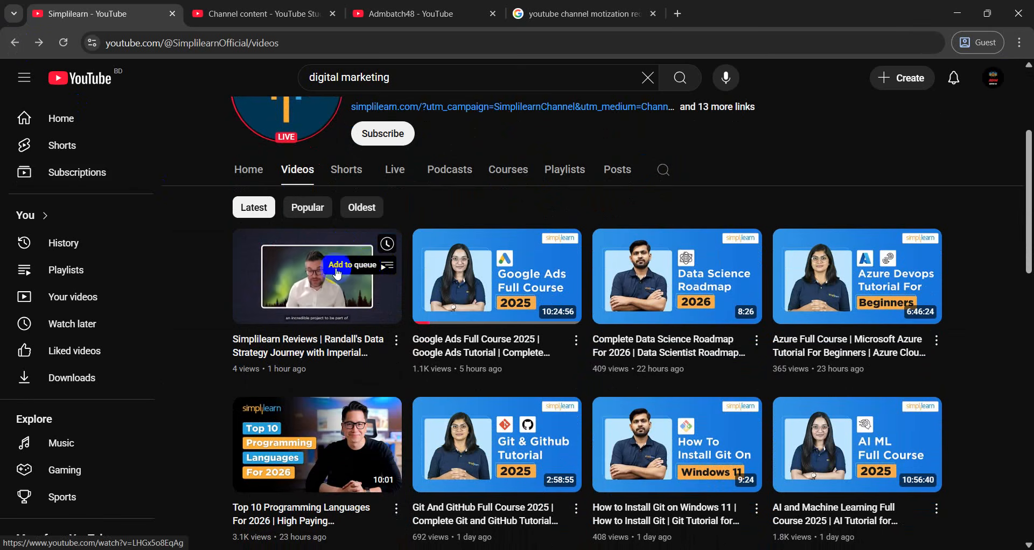
click(386, 268)
click(338, 273)
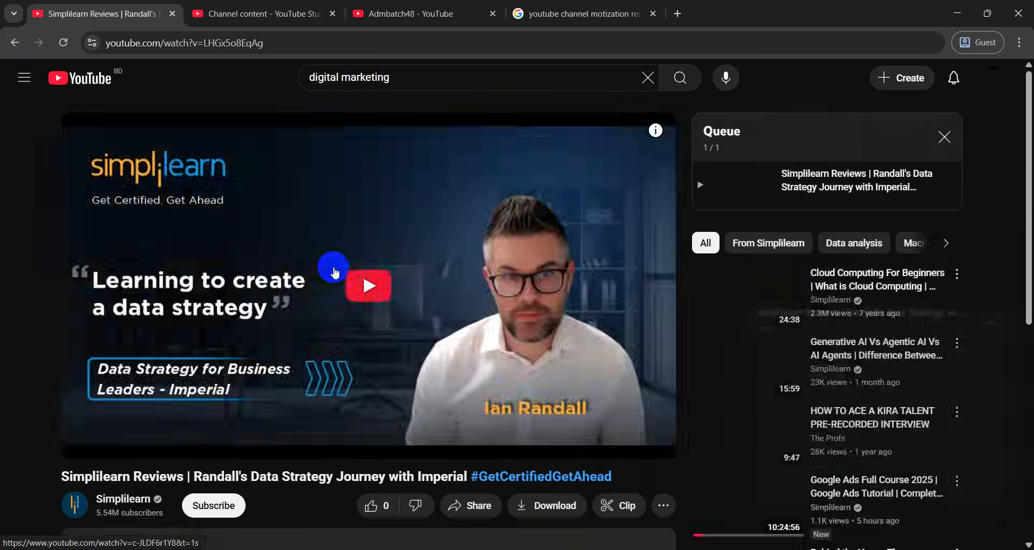
Play the Agile and SCRUM Full Course, then go back to the digital marketing search results
scroll(819, 242, down, 1)
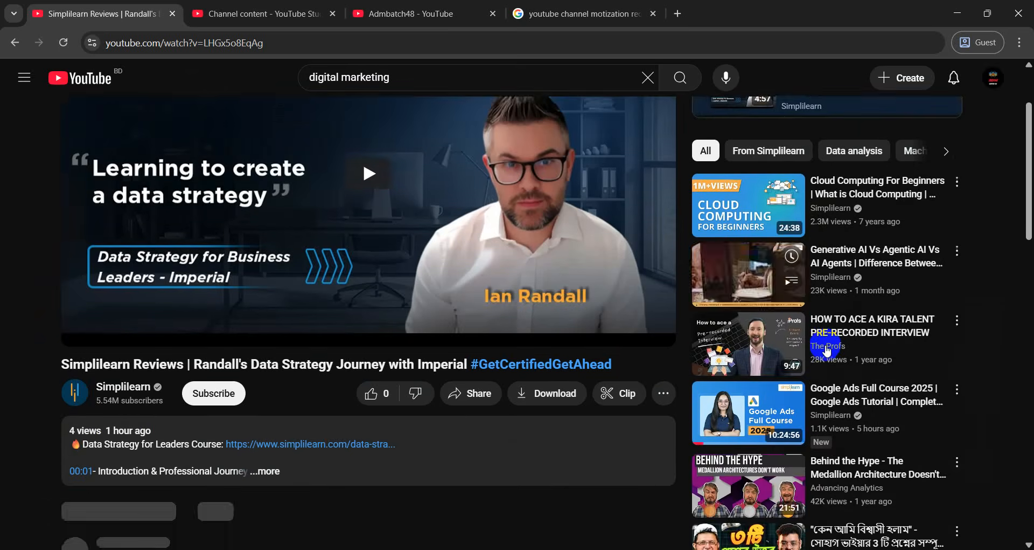
scroll(827, 350, up, 2)
scroll(231, 348, down, 2)
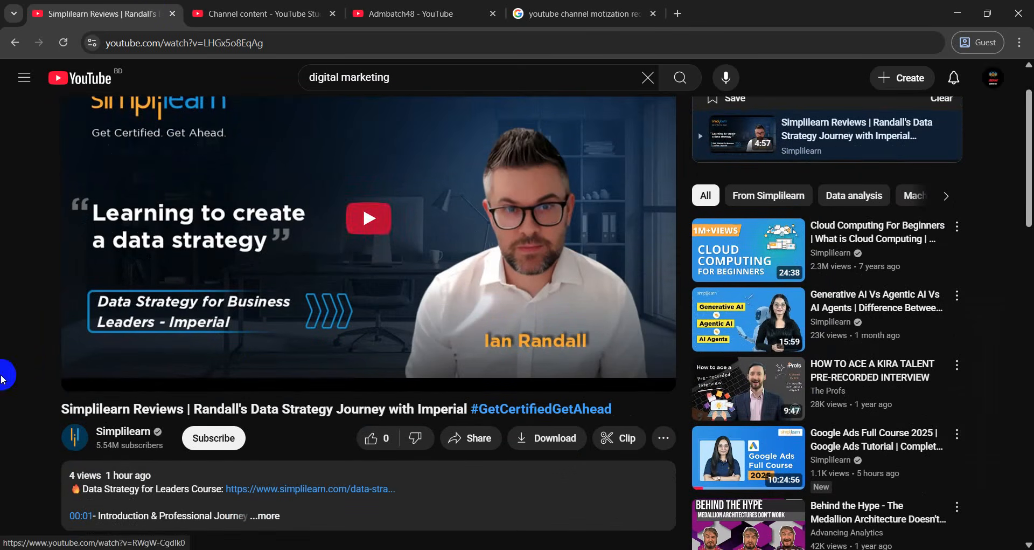
click(4, 45)
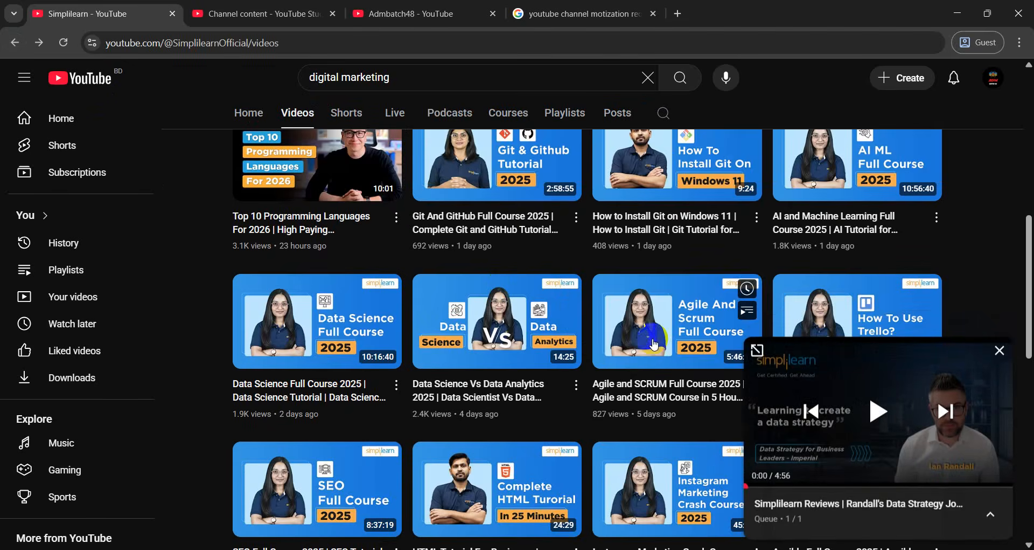
click(690, 333)
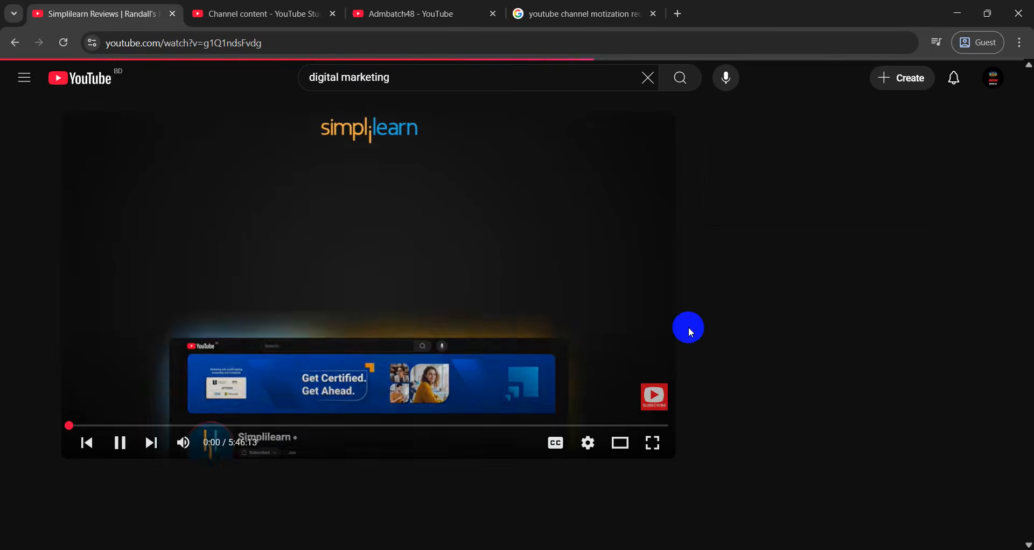
scroll(754, 231, down, 1)
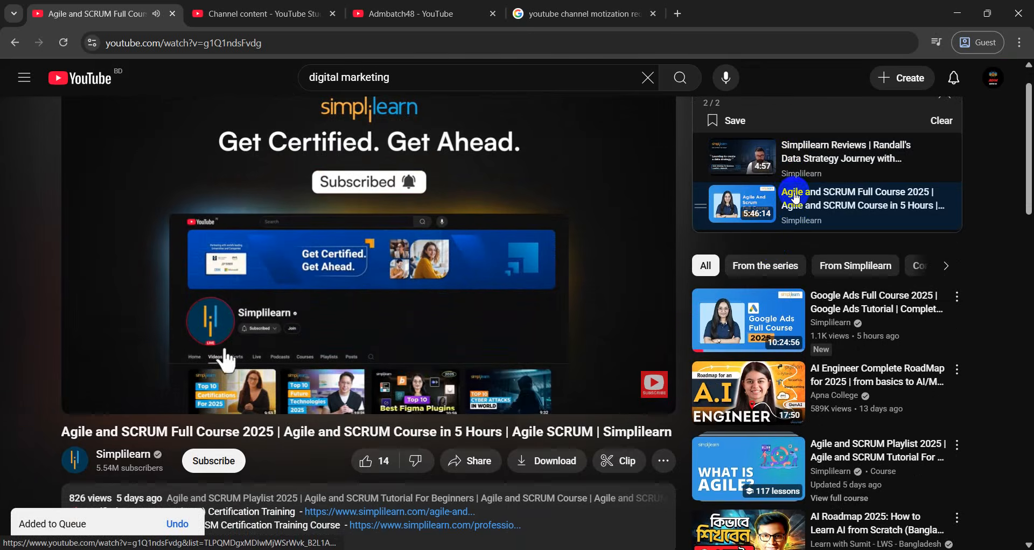
click(12, 45)
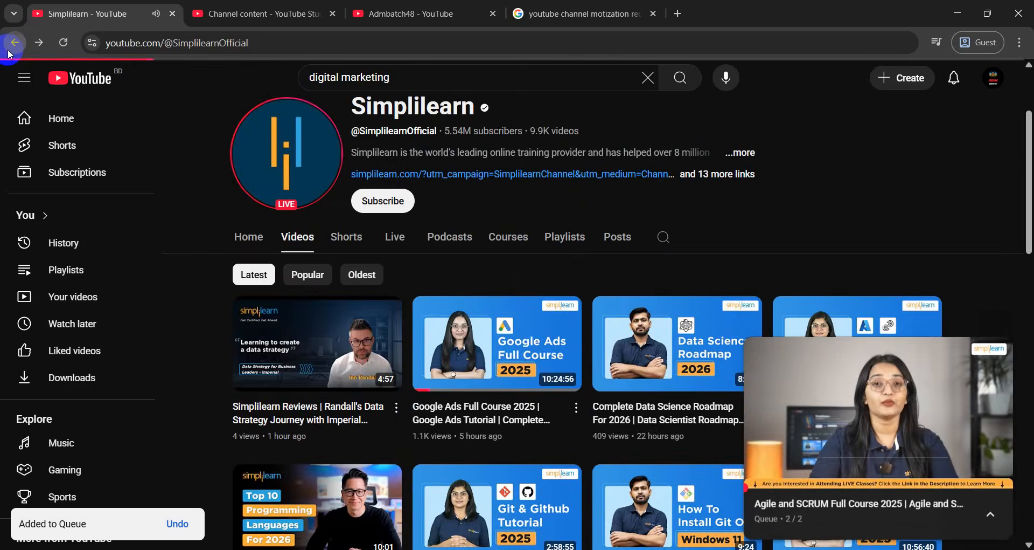
click(10, 52)
scroll(328, 330, up, 2)
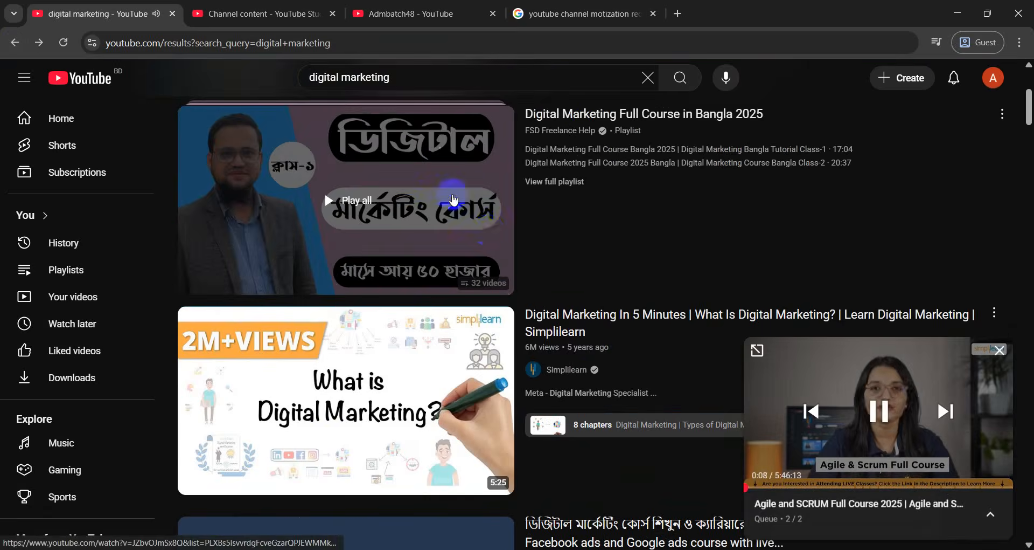
Cancel closing the miniplayer, keeping the player and its queue
scroll(521, 215, up, 1)
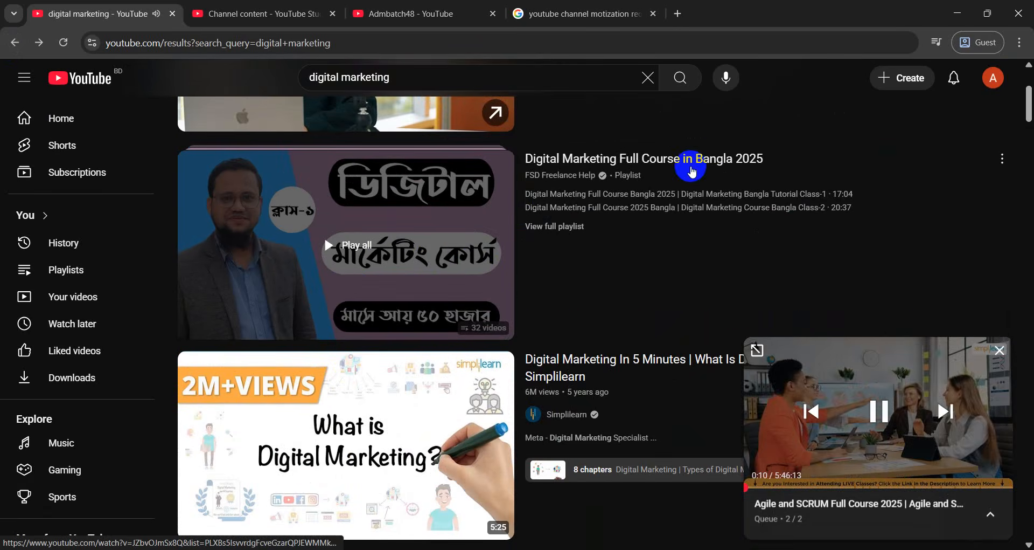
click(1000, 350)
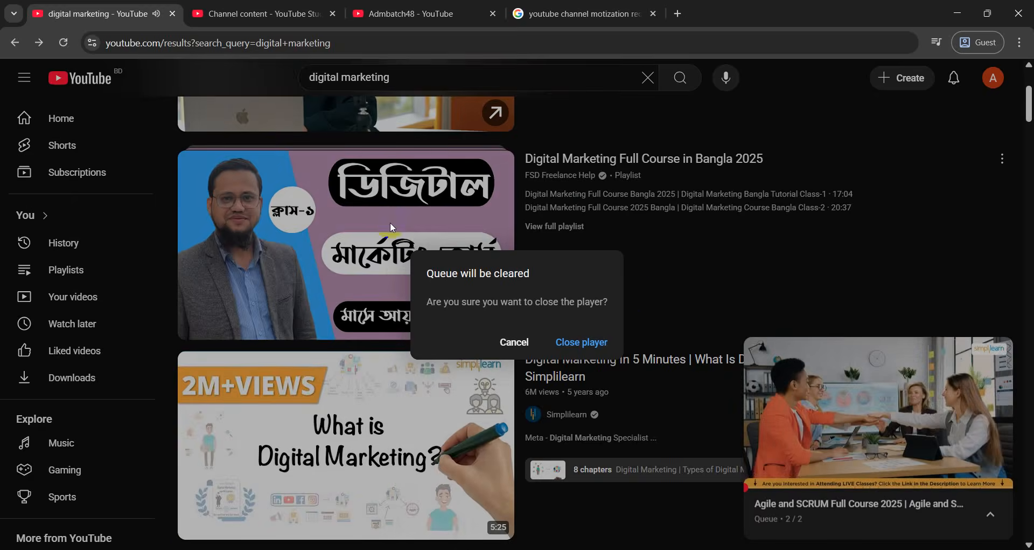
click(514, 341)
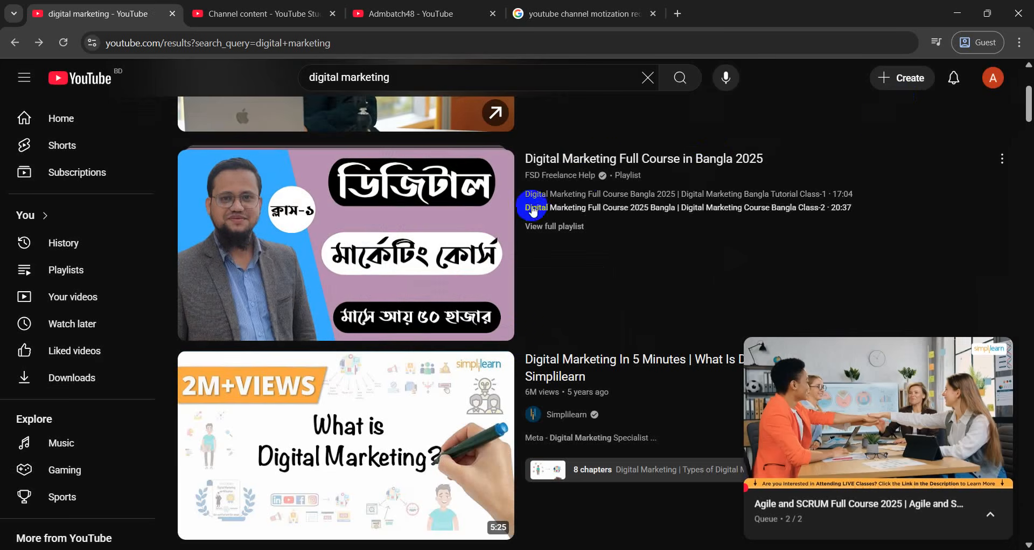
Open the Digital Marketing Full Course in Bangla 2025 playlist and pause its ad
mouse_move(491, 184)
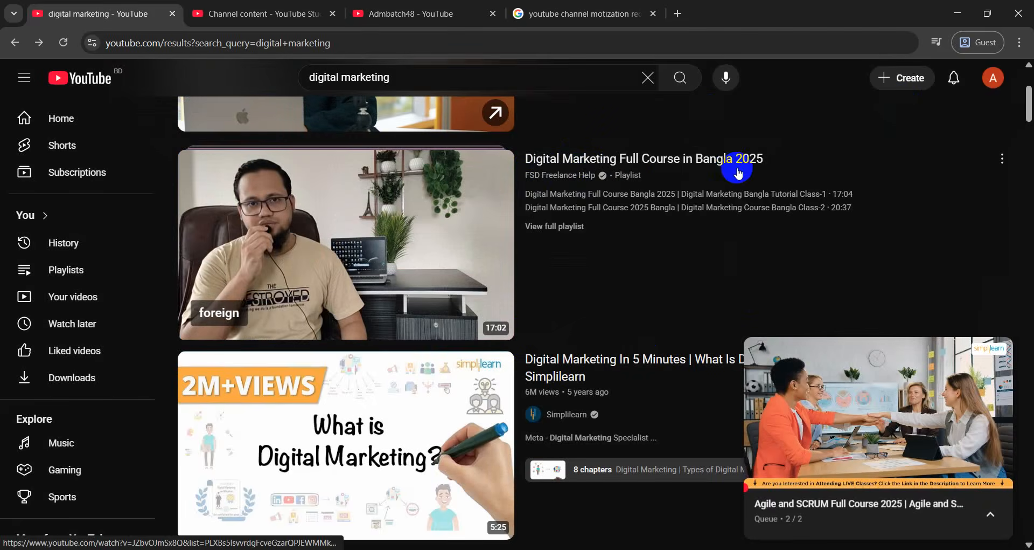
click(400, 222)
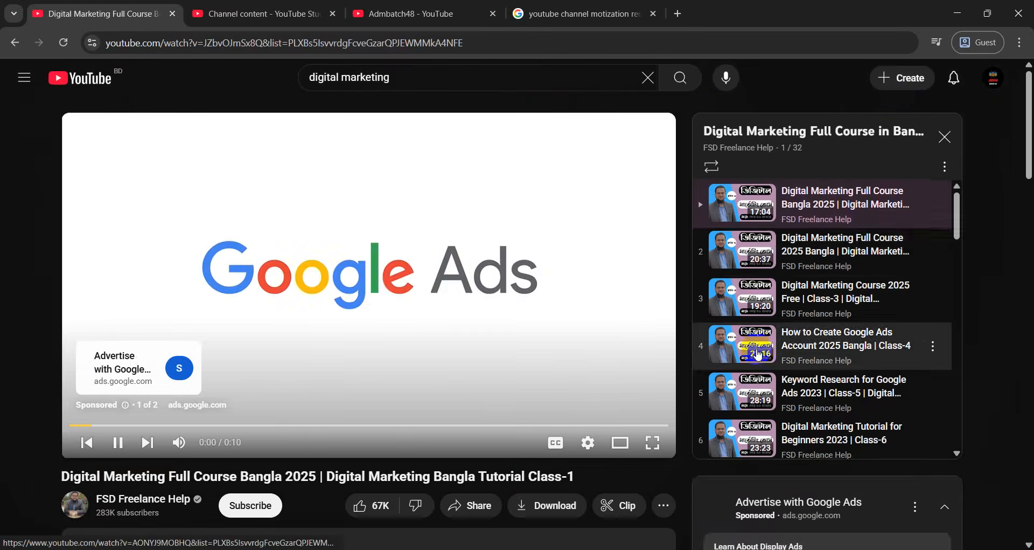
scroll(758, 355, down, 3)
scroll(759, 372, up, 2)
scroll(760, 375, up, 1)
click(488, 262)
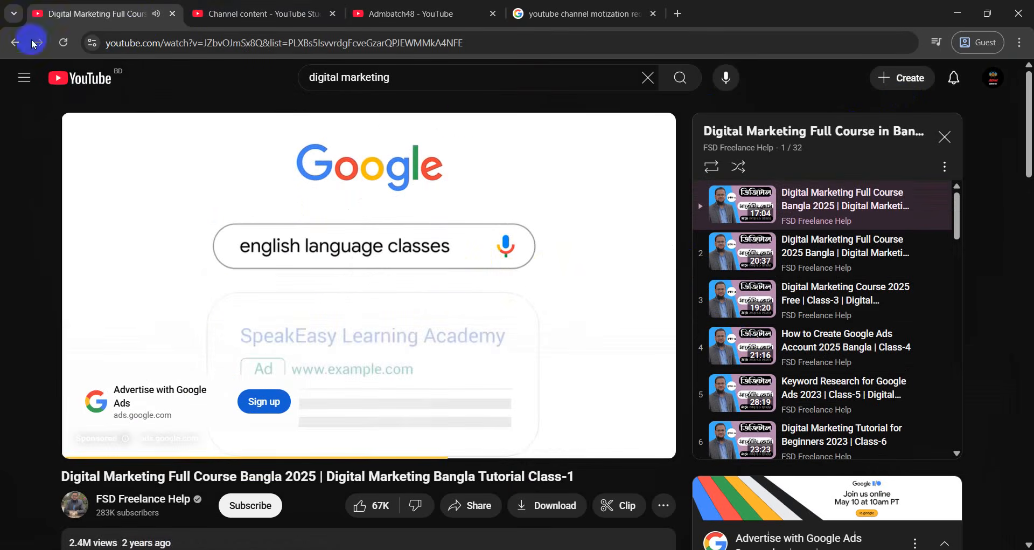
click(205, 9)
Dismiss the podcast notice and create a public playlist titled 'Smart watch for men'
click(488, 268)
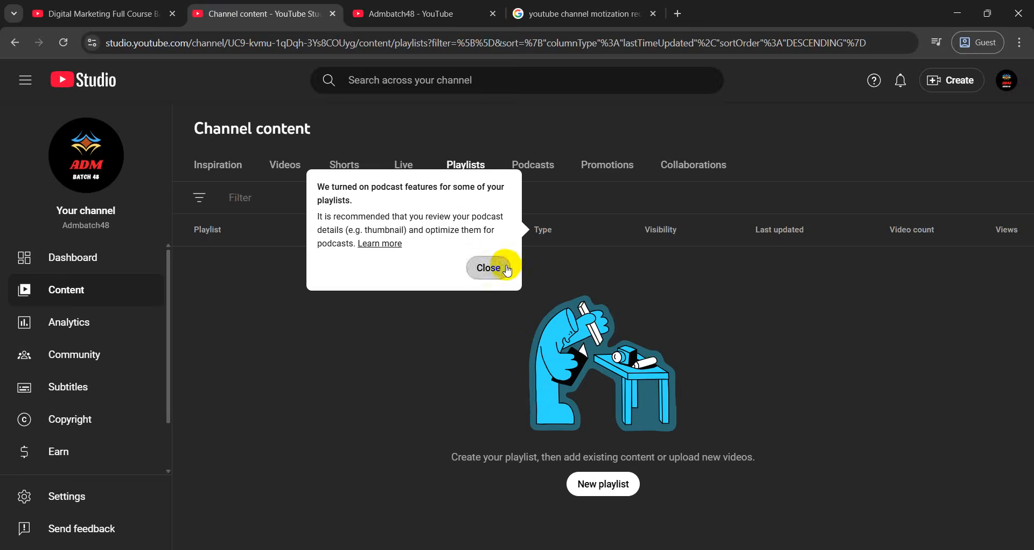
click(613, 478)
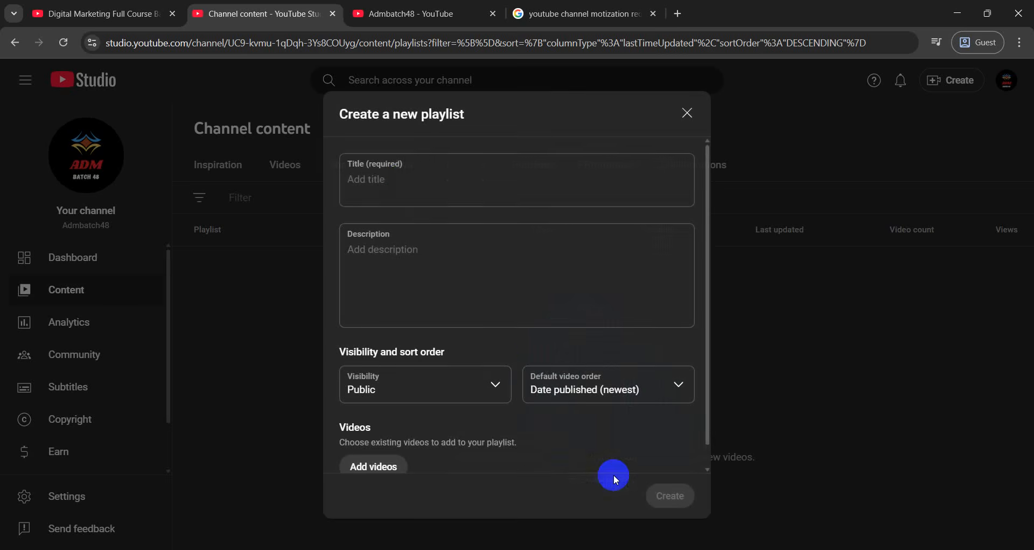
click(407, 179)
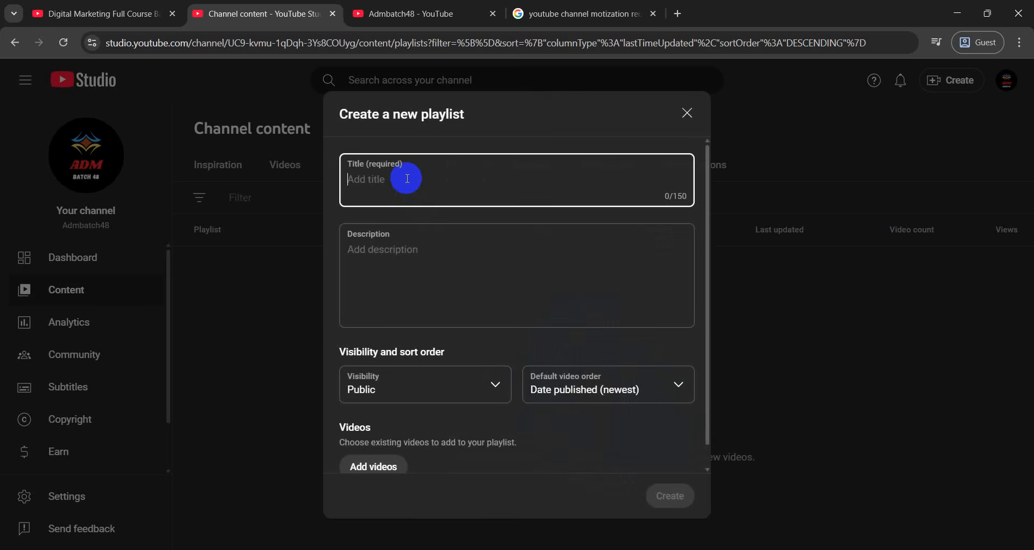
text(Smart watch for men)
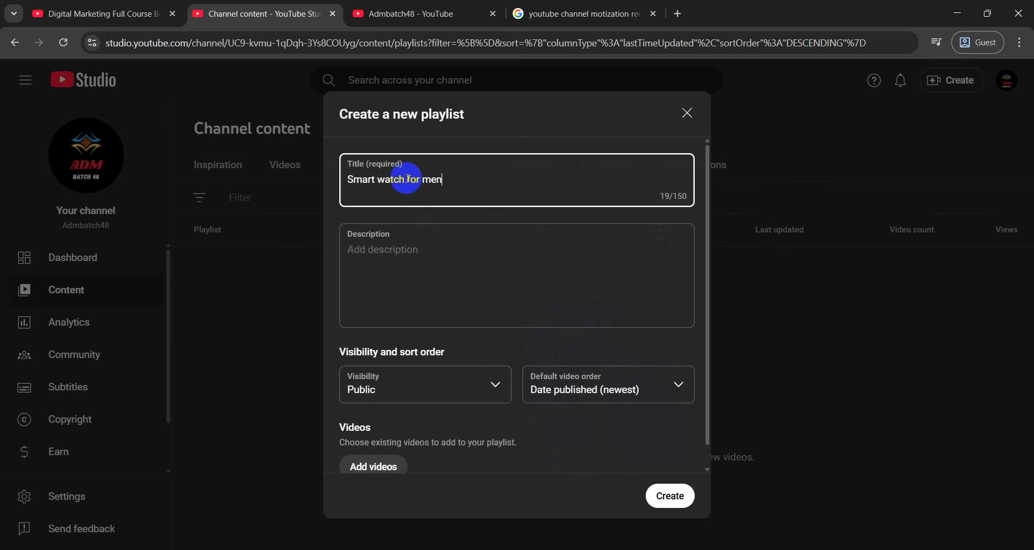
click(402, 254)
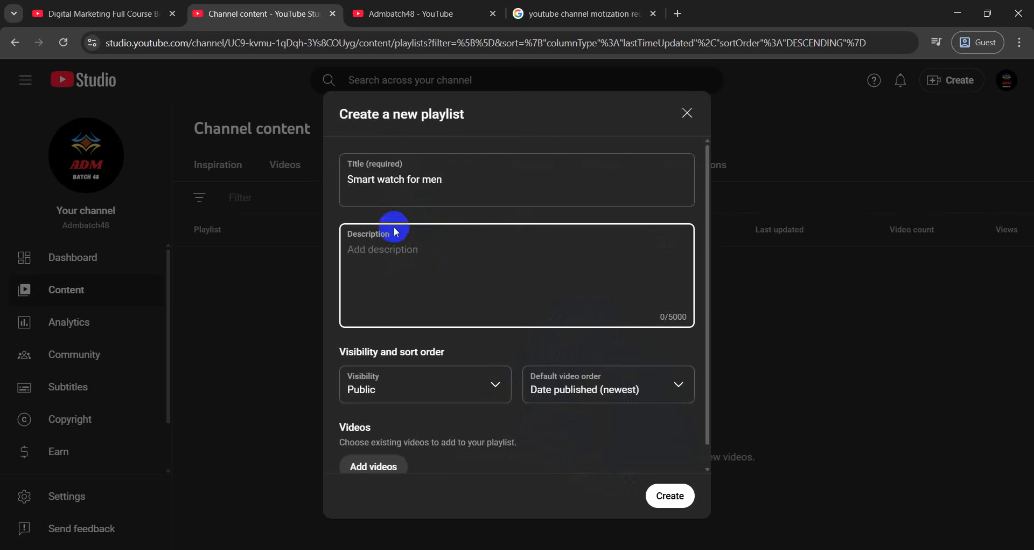
scroll(456, 194, down, 1)
click(660, 496)
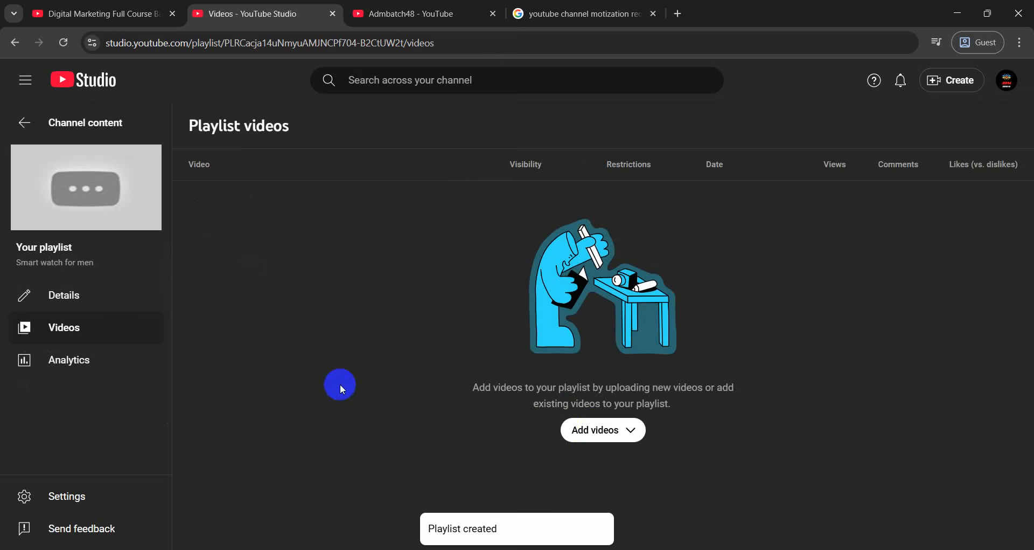
Return to Channel content, look through the Podcasts and Promotions tabs, then view Analytics
click(24, 123)
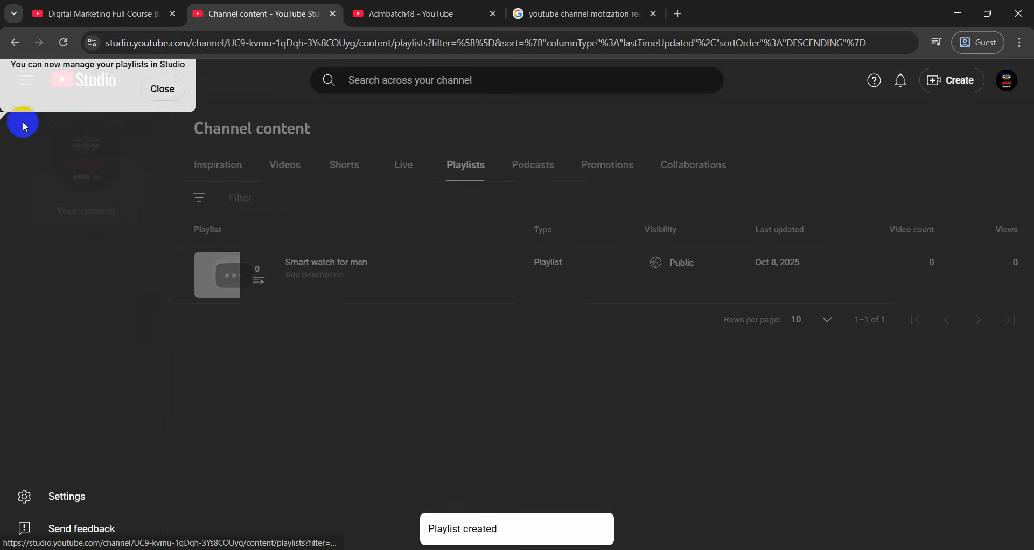
click(550, 167)
click(620, 171)
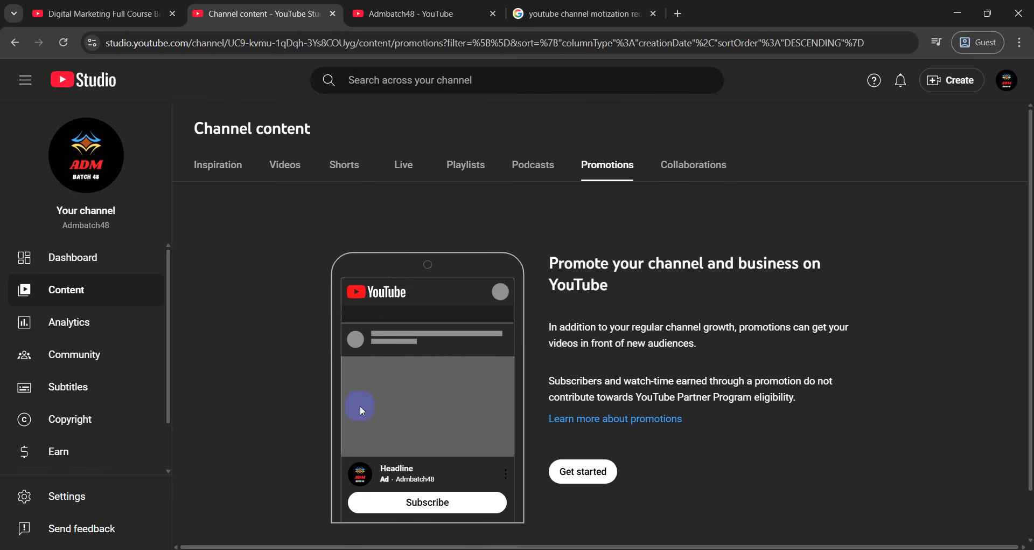
click(77, 336)
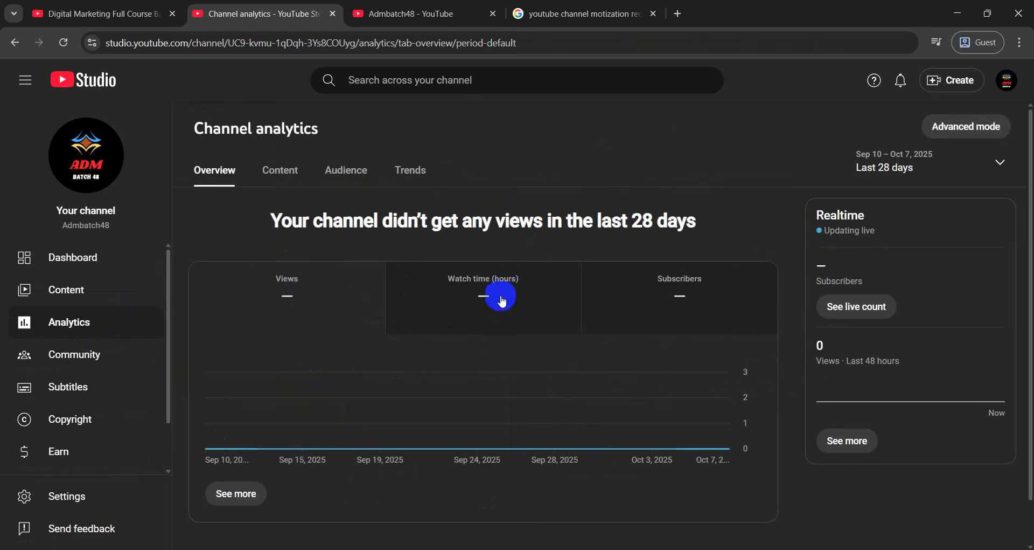
Check the empty Community comments and Mentions, then go to the Channel subtitles page
scroll(688, 294, down, 1)
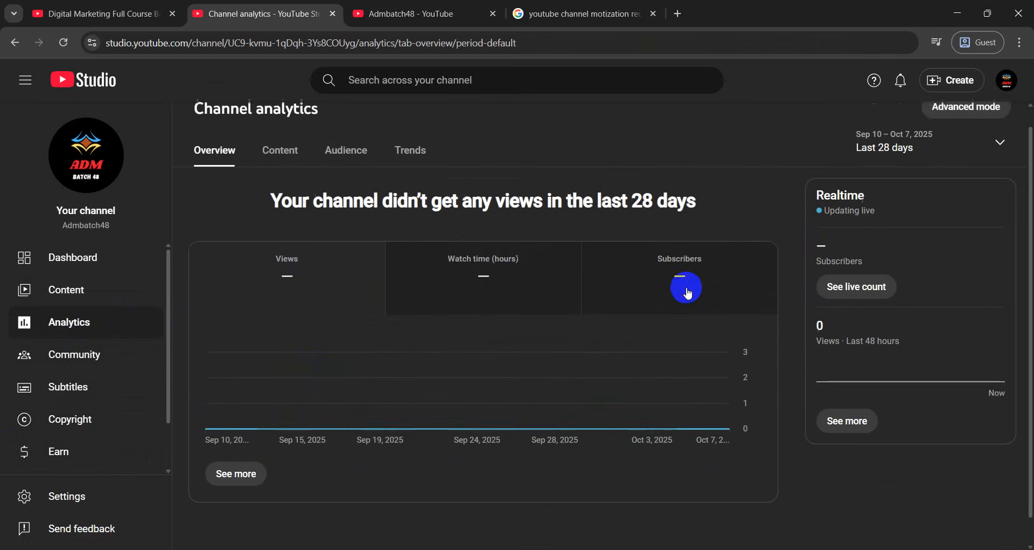
scroll(647, 318, down, 1)
click(101, 360)
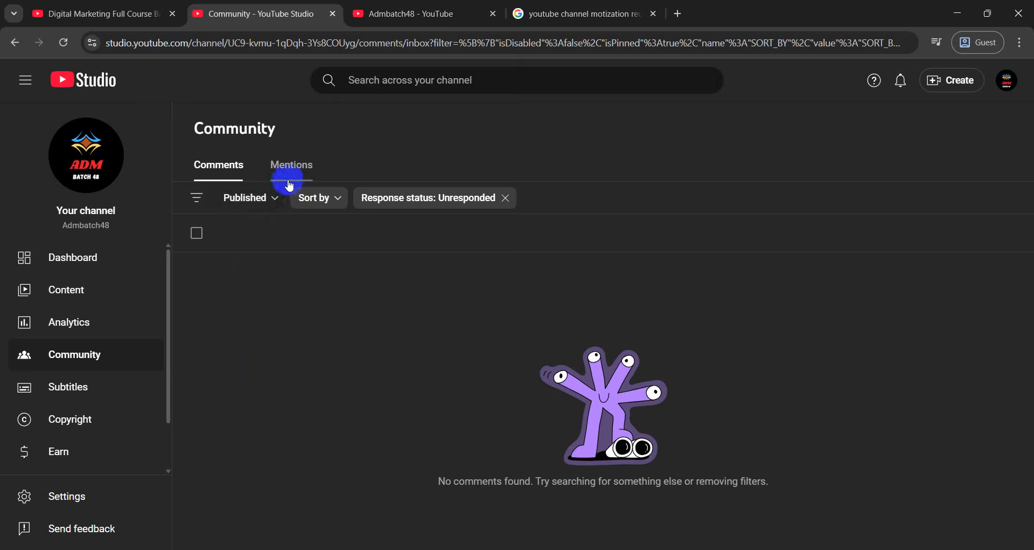
click(294, 164)
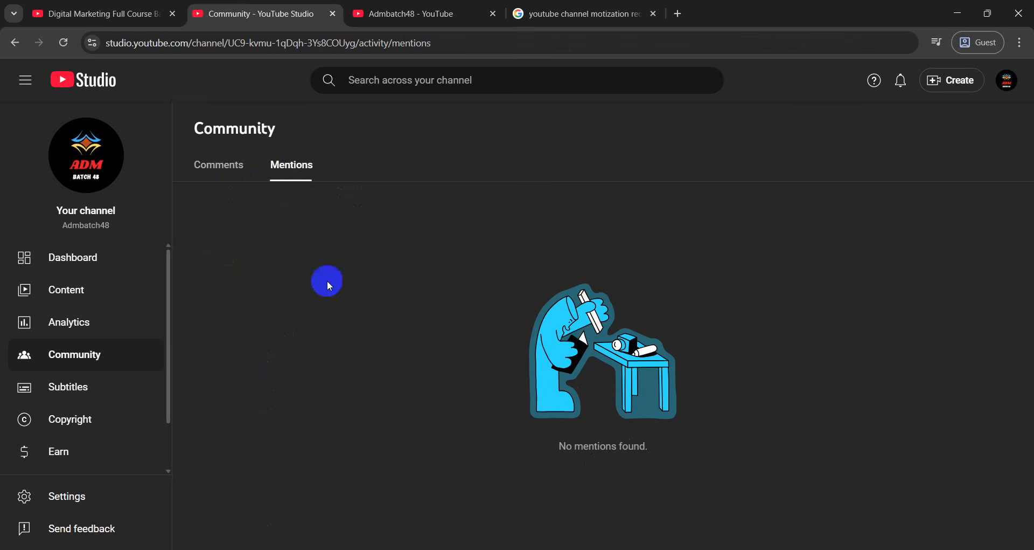
click(56, 387)
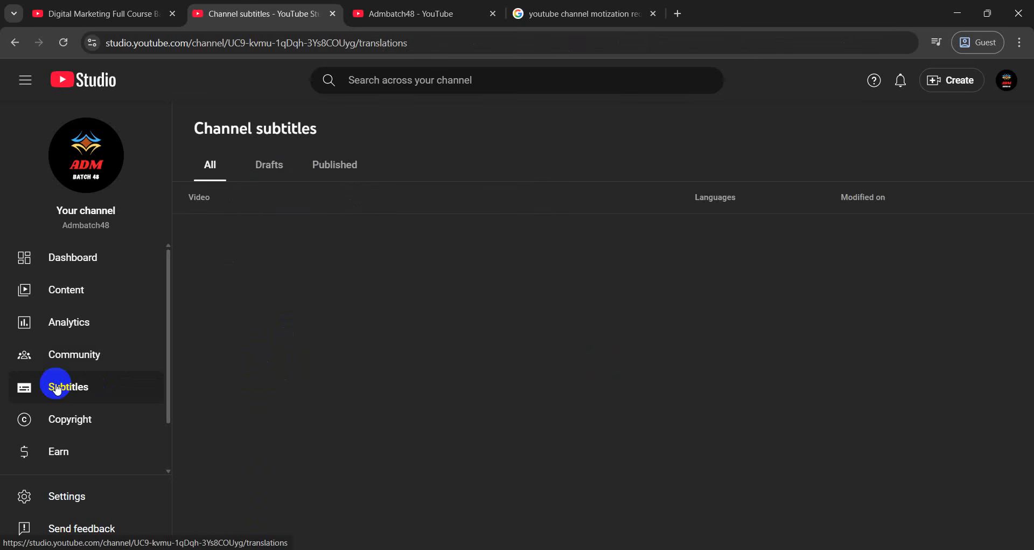
On the digital marketing video, turn subtitles on, resume the ad, then turn subtitles off
click(81, 15)
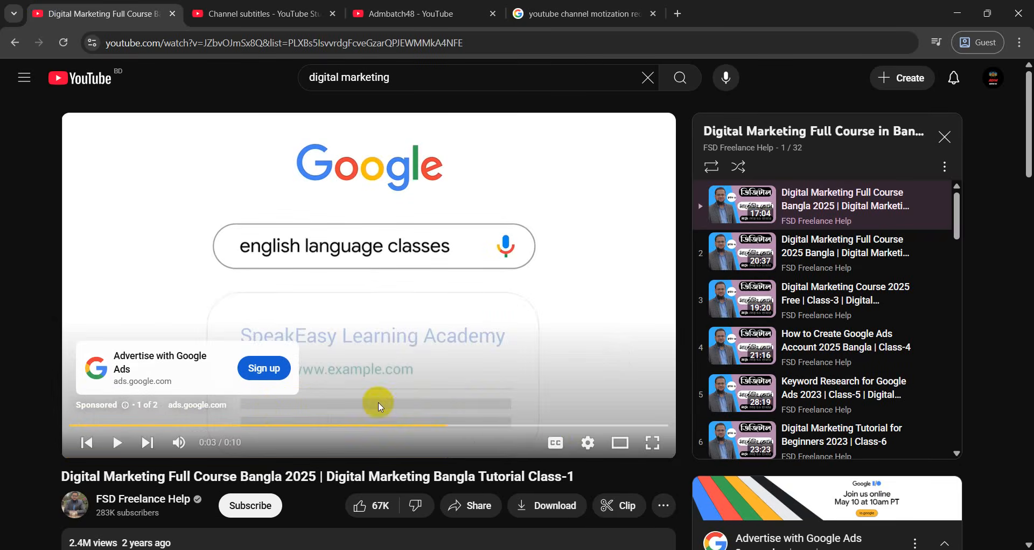
click(556, 442)
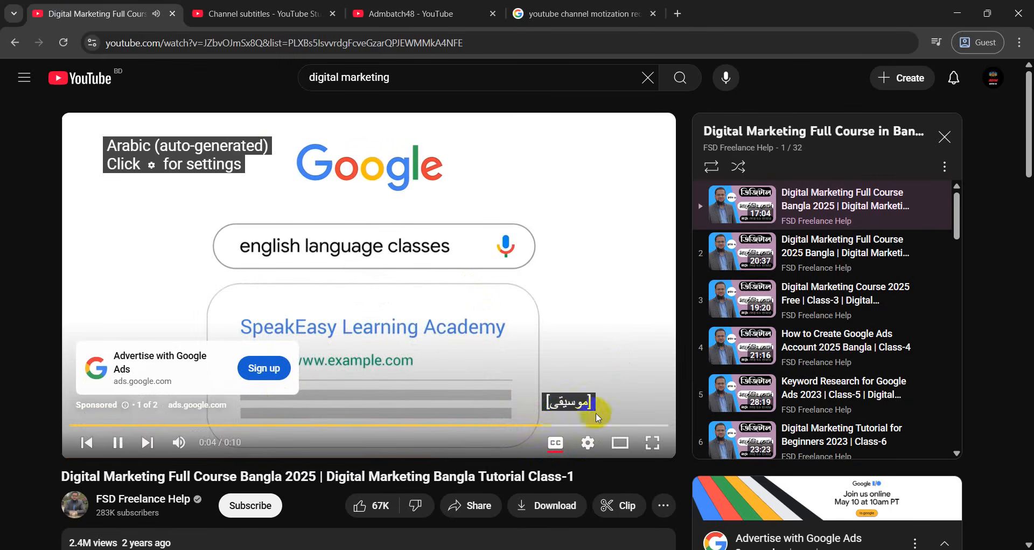
click(572, 409)
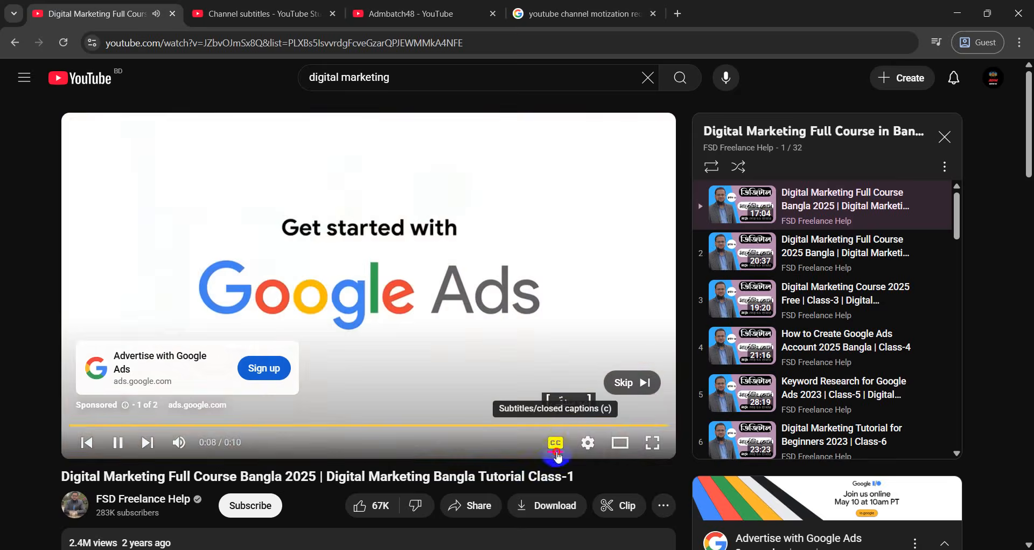
click(555, 442)
Go back to YouTube Studio and view the Channel copyright page
click(416, 11)
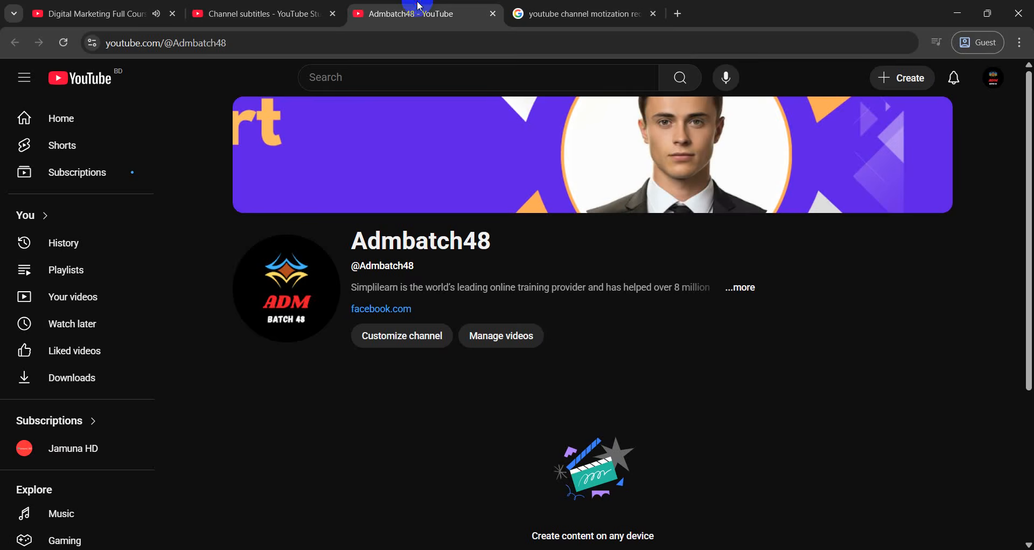
click(227, 6)
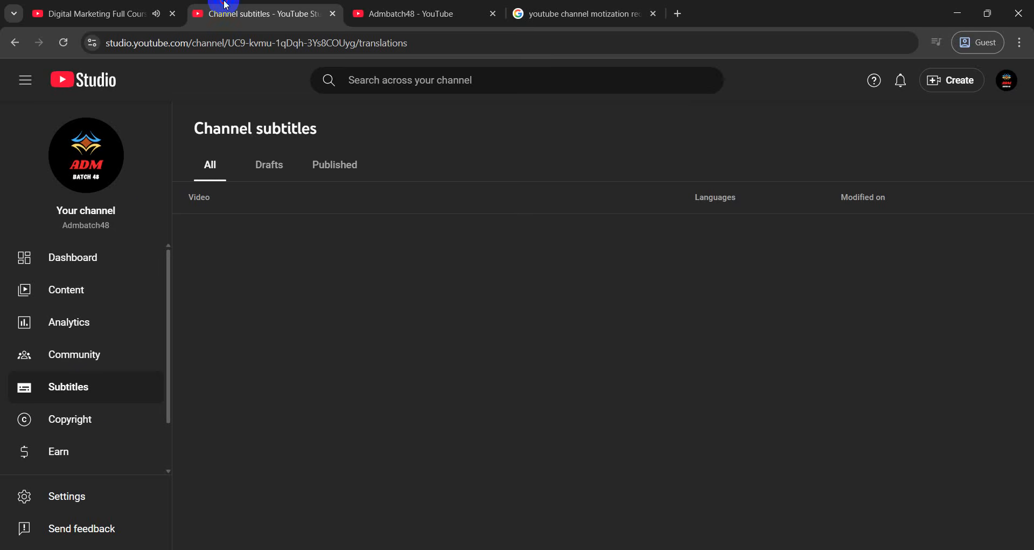
click(71, 421)
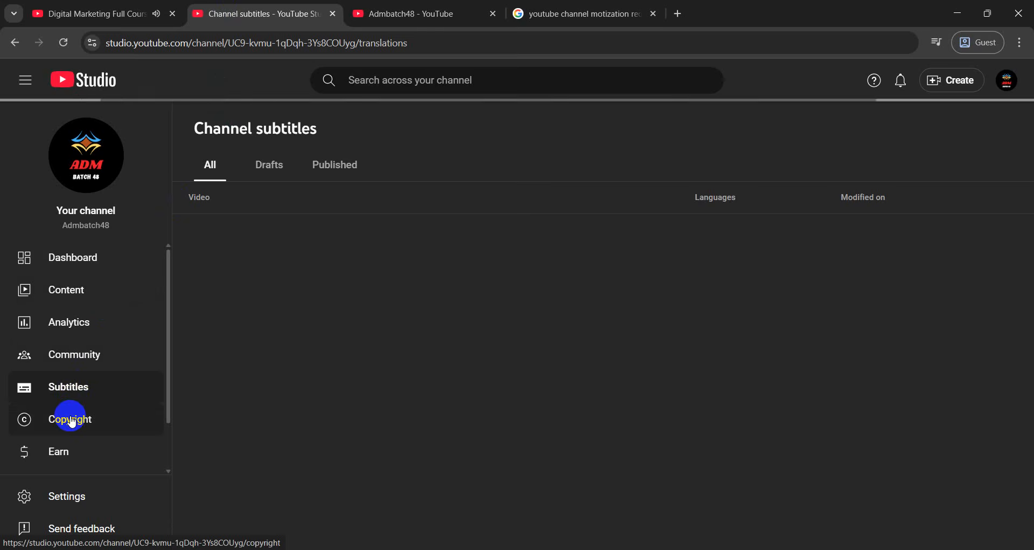
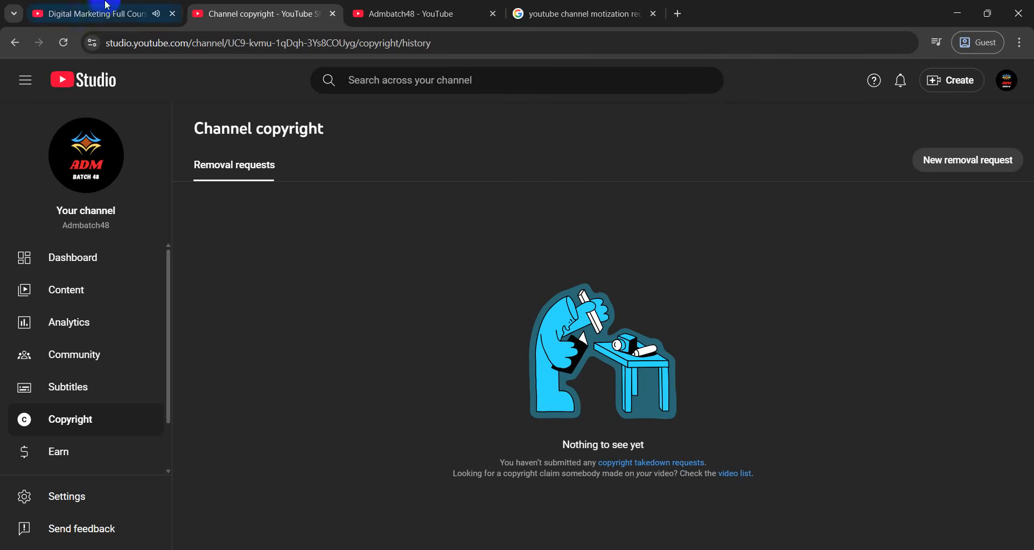
Check the channel and video tabs, then return to Channel copyright and select its heading text
click(398, 13)
click(91, 14)
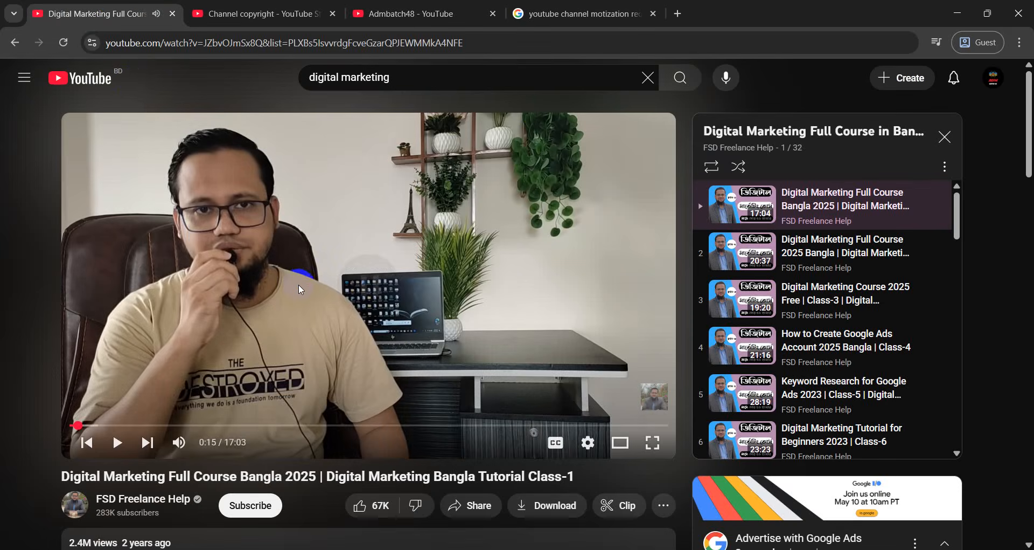
click(241, 7)
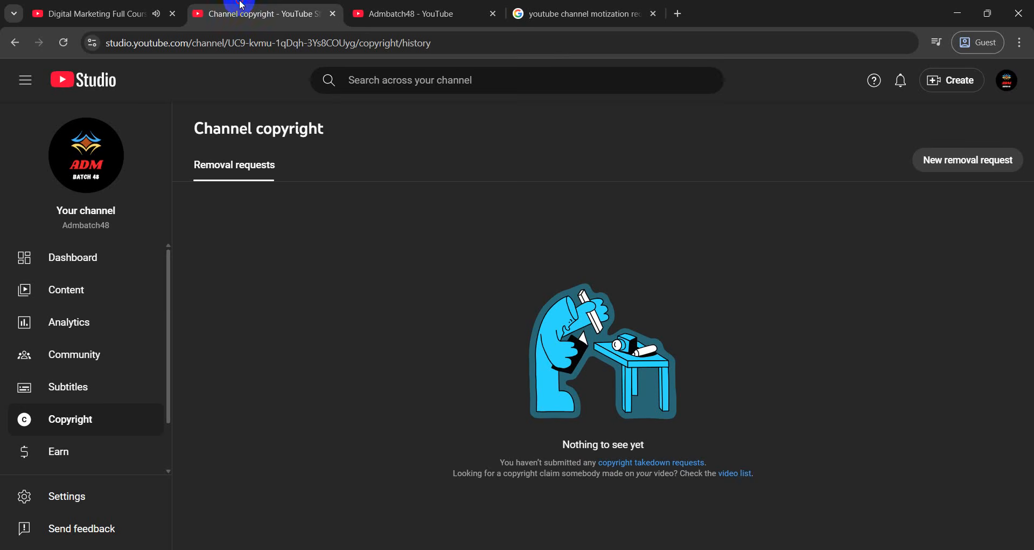
drag(195, 128, 401, 150)
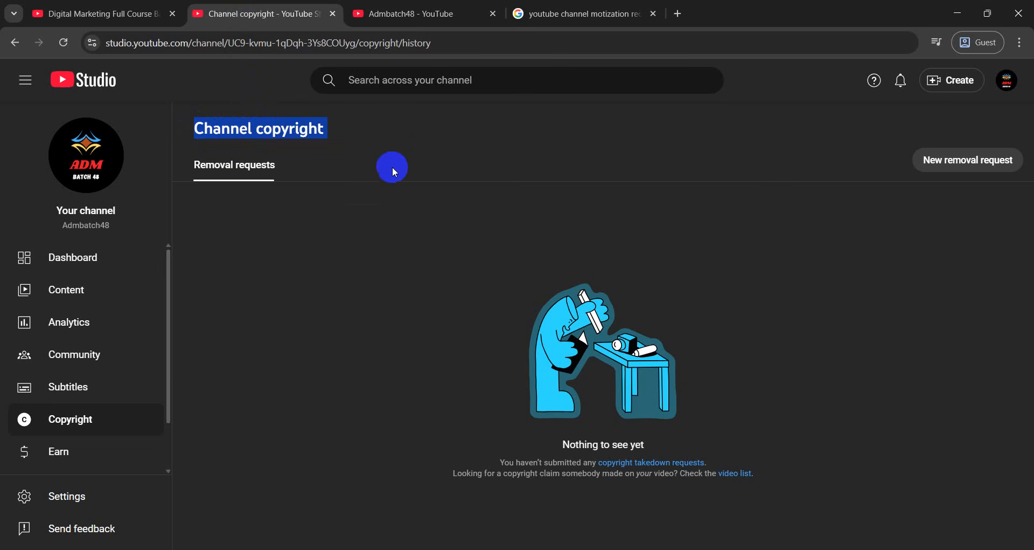
click(389, 166)
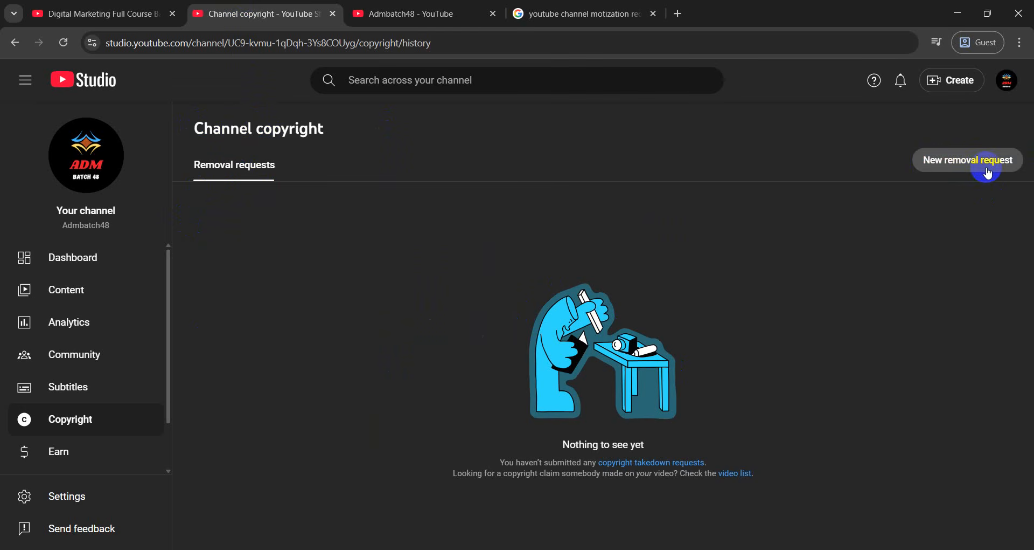
Go through Earn and Customization in the sidebar to the Audio library
scroll(80, 388, down, 2)
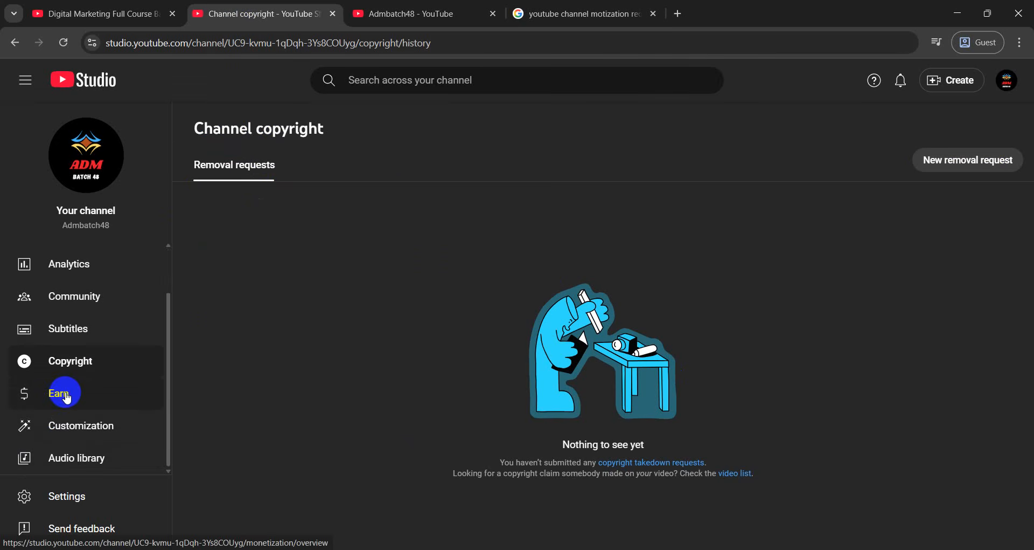
click(67, 396)
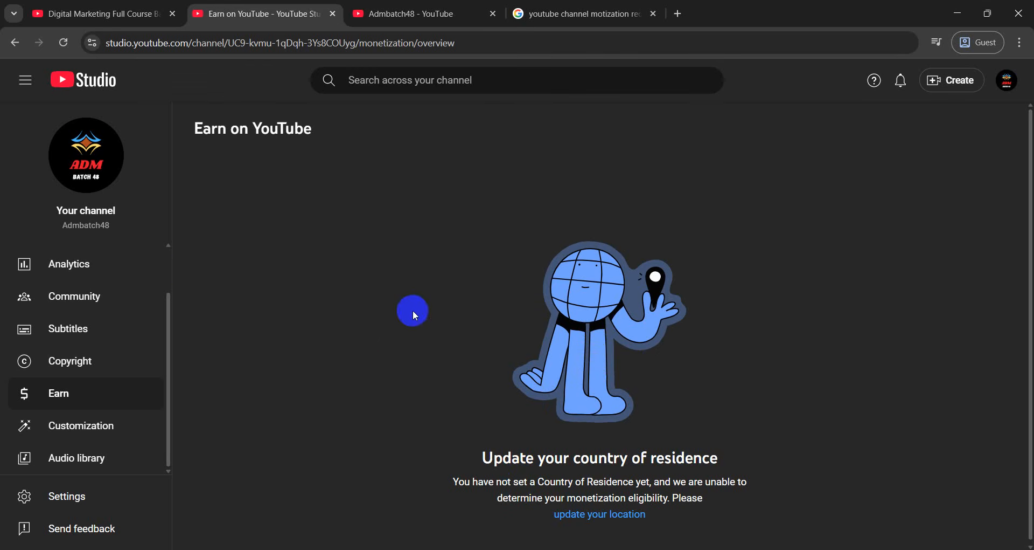
click(91, 426)
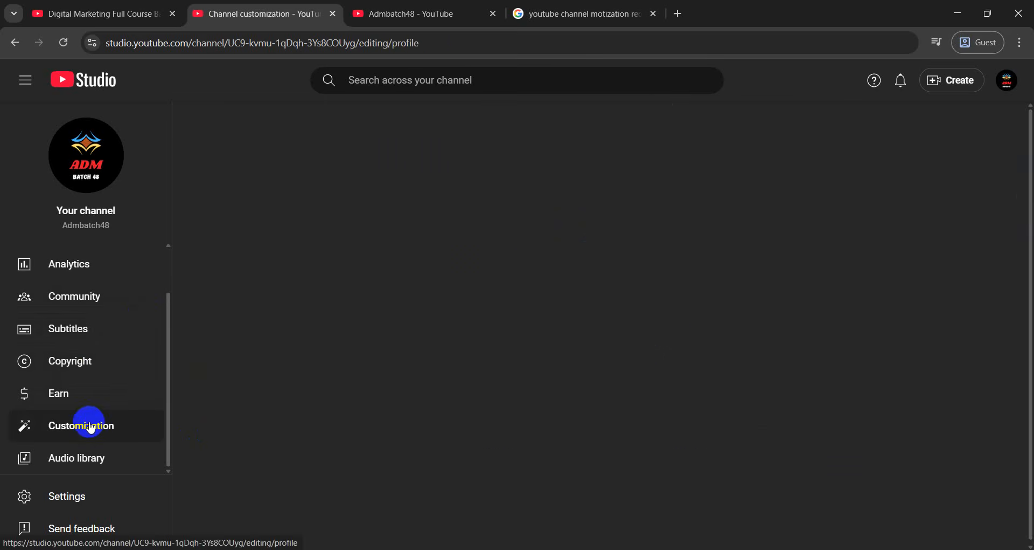
scroll(381, 351, down, 4)
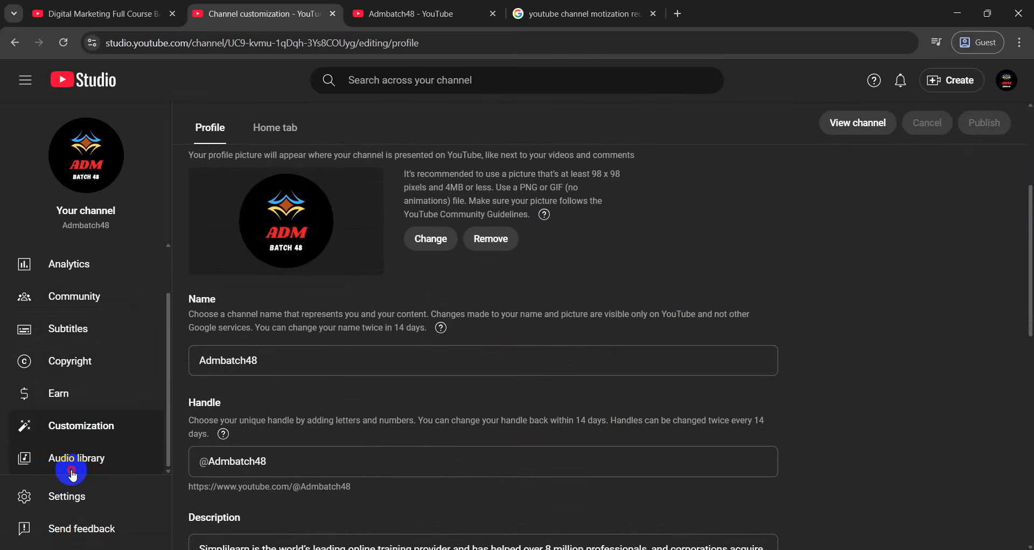
click(74, 466)
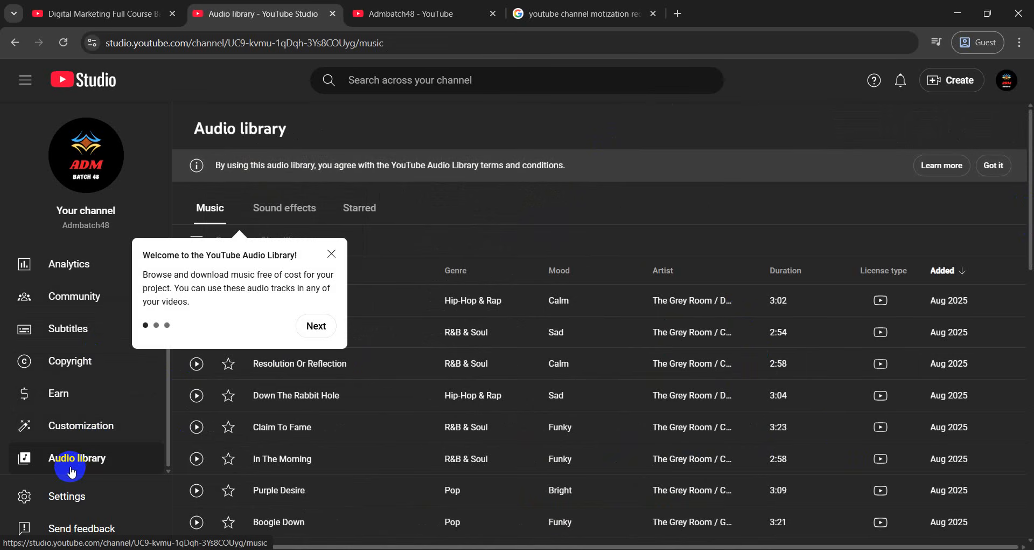
Dismiss the Audio library welcome message and scroll through the music track list
click(332, 254)
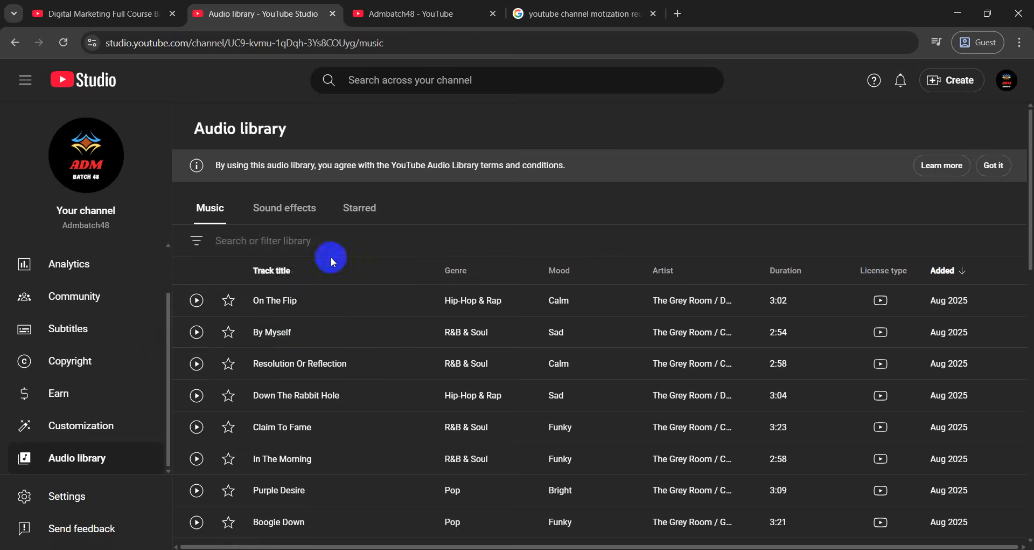
scroll(273, 404, down, 1)
scroll(273, 407, down, 3)
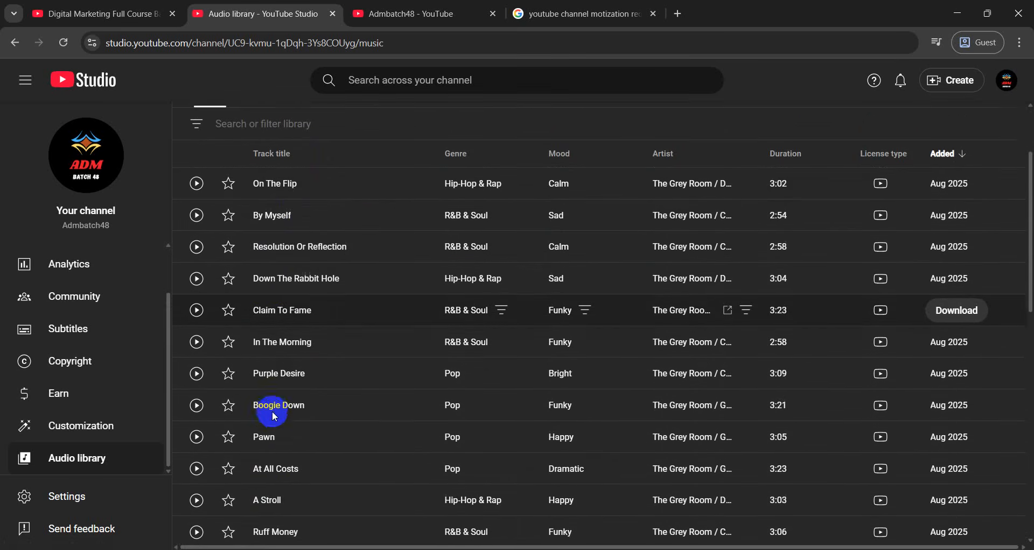
scroll(274, 413, down, 5)
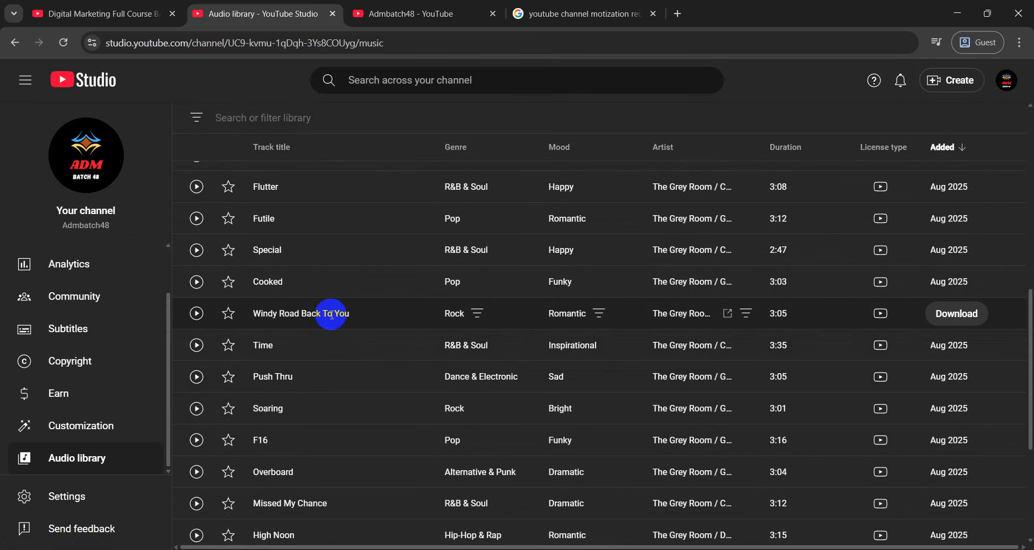
scroll(328, 324, up, 7)
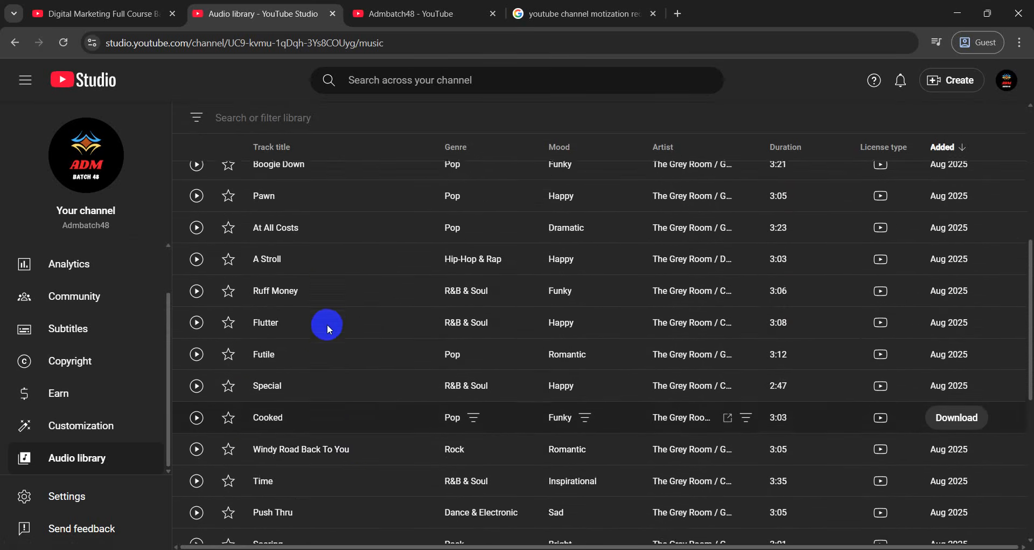
scroll(323, 338, up, 1)
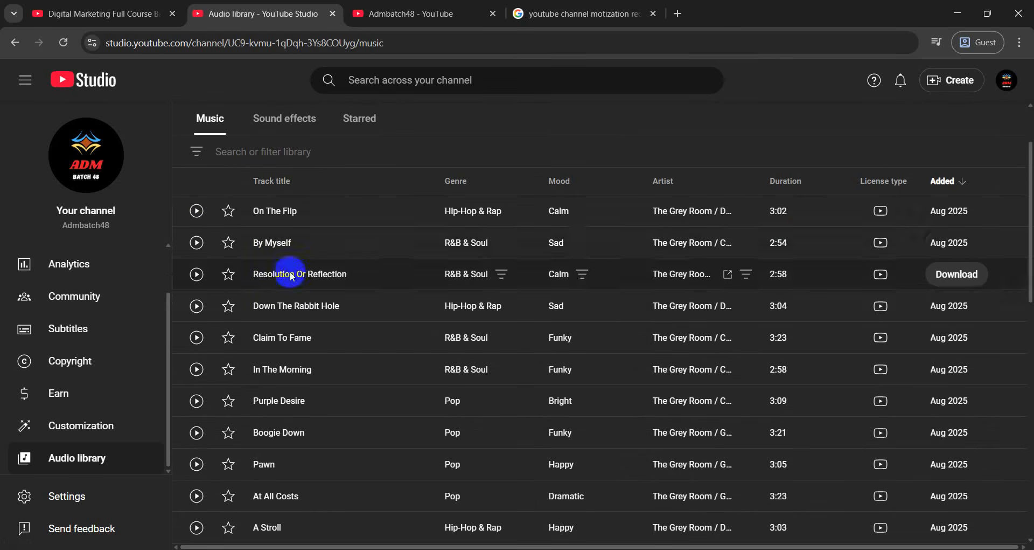
Look at the Admbatch48 channel tab and its search, then return to the Audio library
click(574, 13)
click(415, 6)
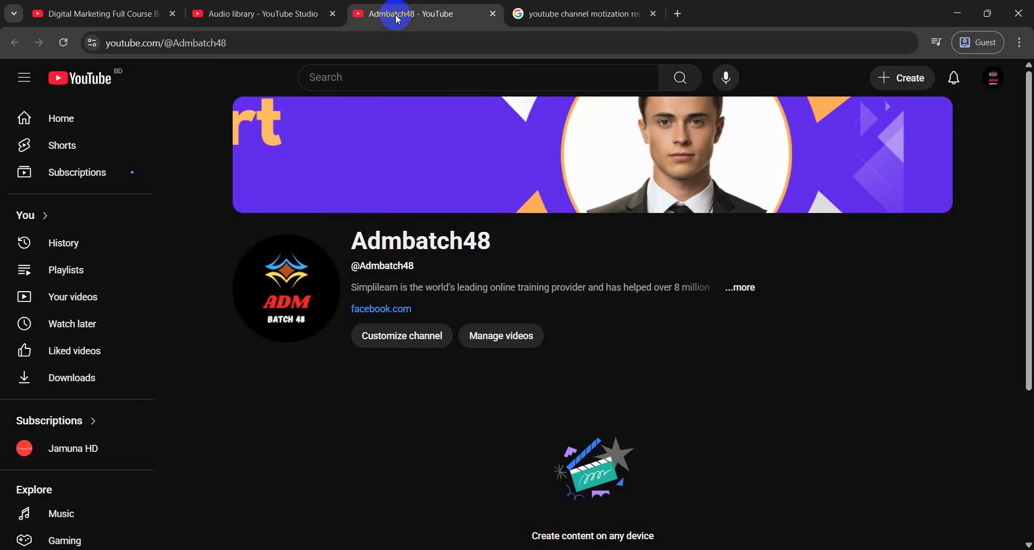
click(379, 81)
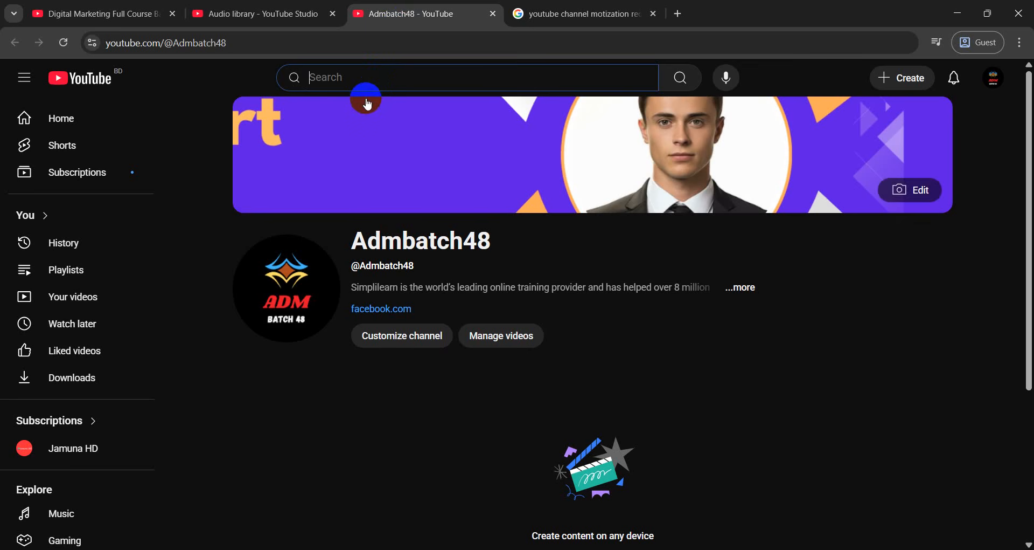
click(260, 6)
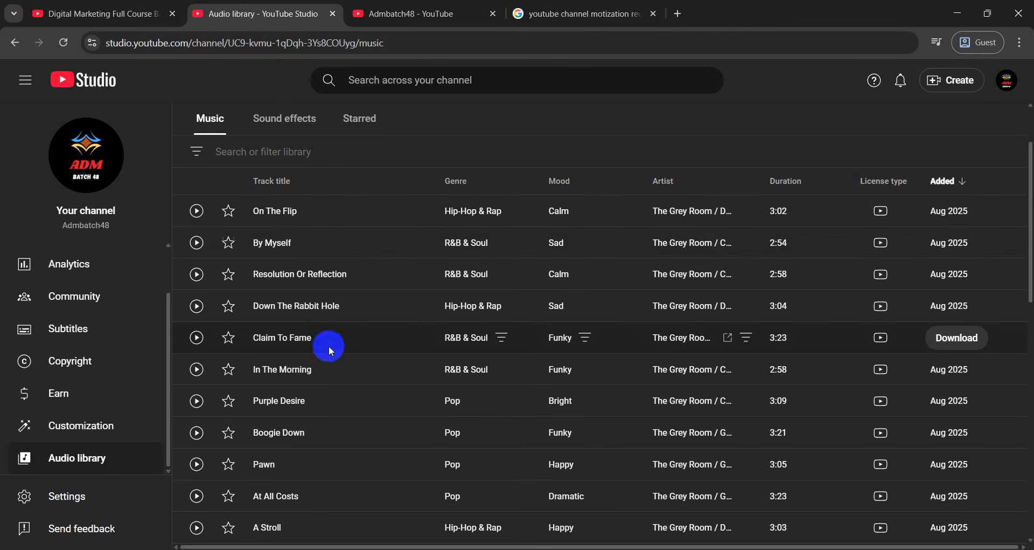
scroll(317, 337, down, 10)
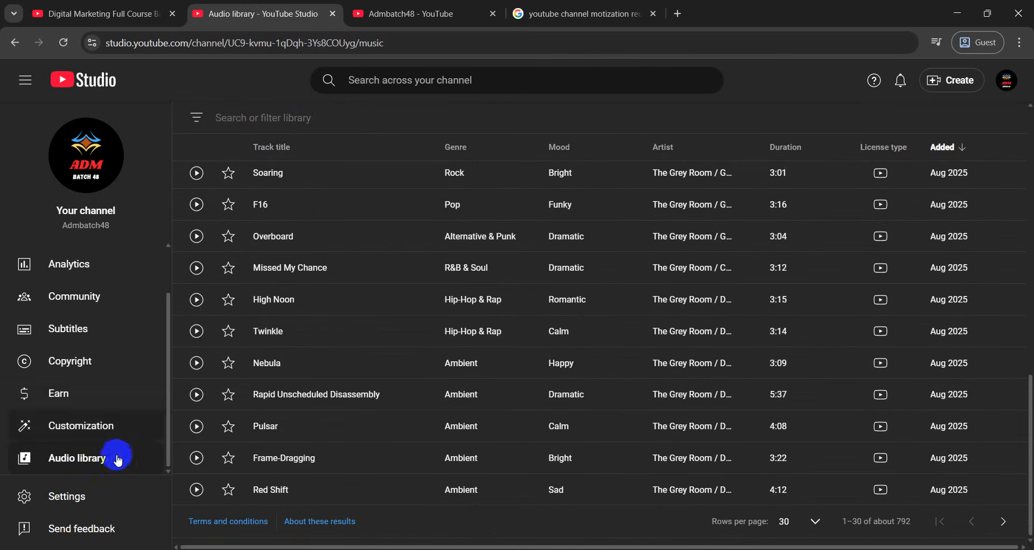
In channel Basic info settings, set country of residence to Bangladesh
click(65, 497)
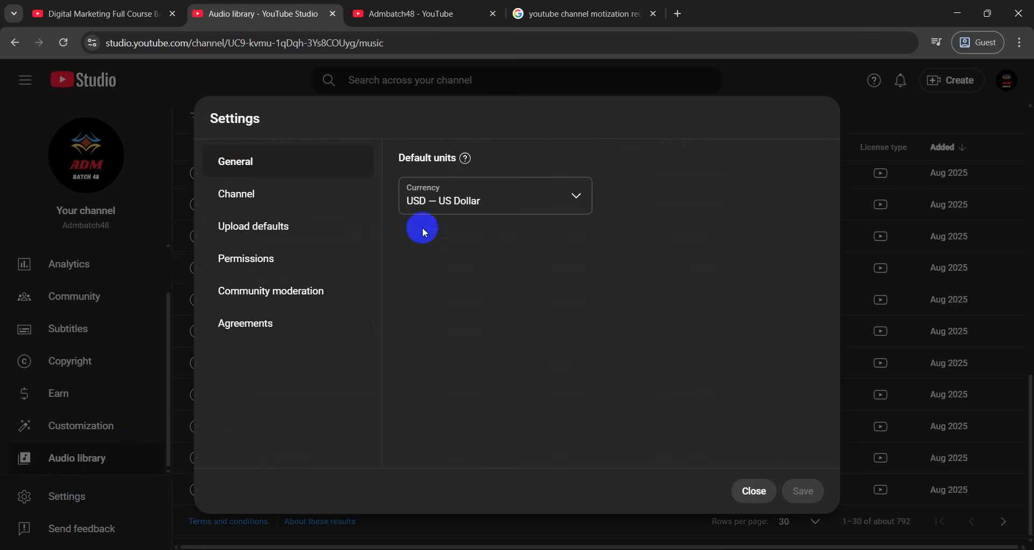
click(234, 208)
click(492, 217)
scroll(482, 396, down, 2)
scroll(482, 399, down, 1)
scroll(458, 350, up, 2)
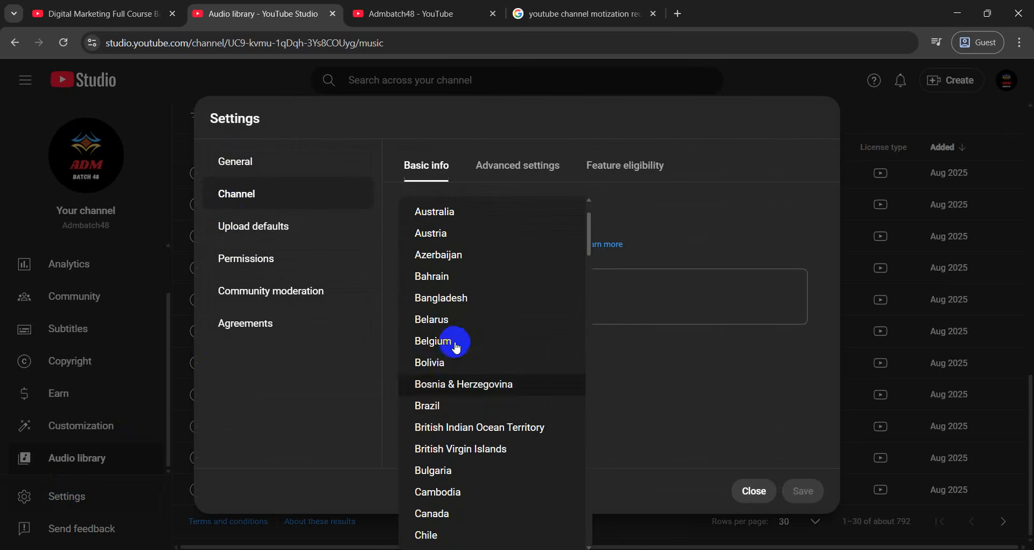
click(457, 296)
Add 'digitalmarketing' as a channel keyword
click(435, 306)
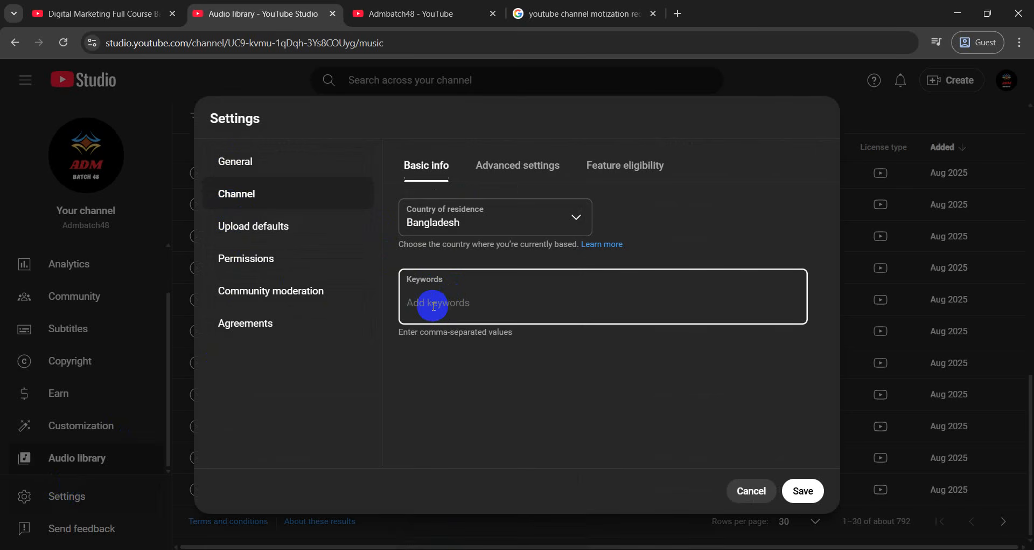
text(digitalmarketing)
key(Return)
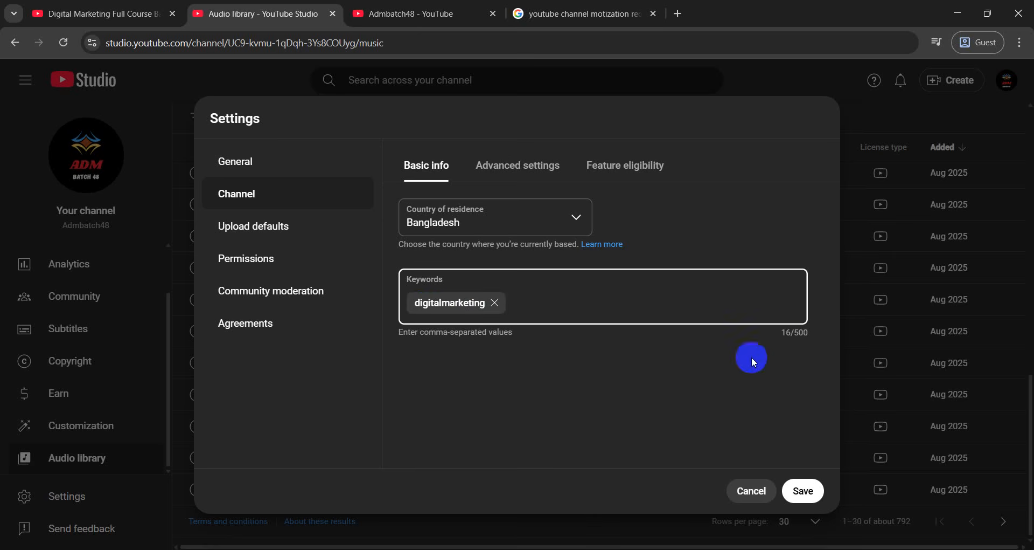
click(817, 334)
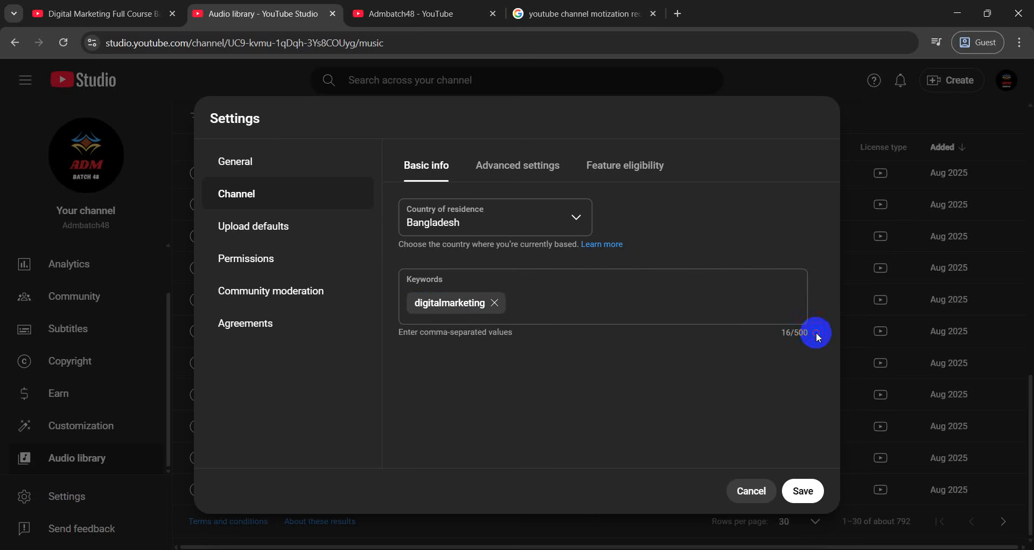
In Upload defaults, leave title and description empty and set default visibility to Public
click(271, 236)
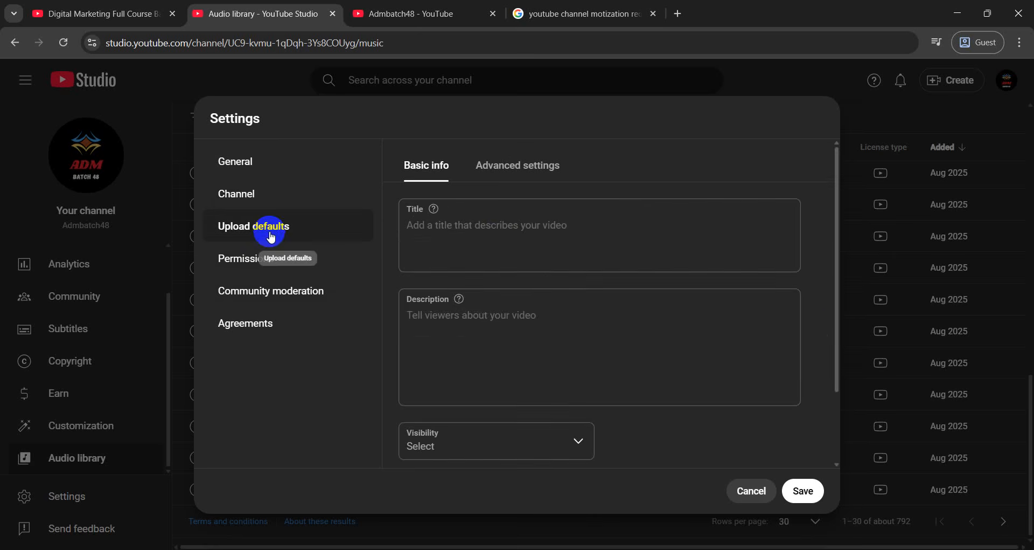
click(466, 231)
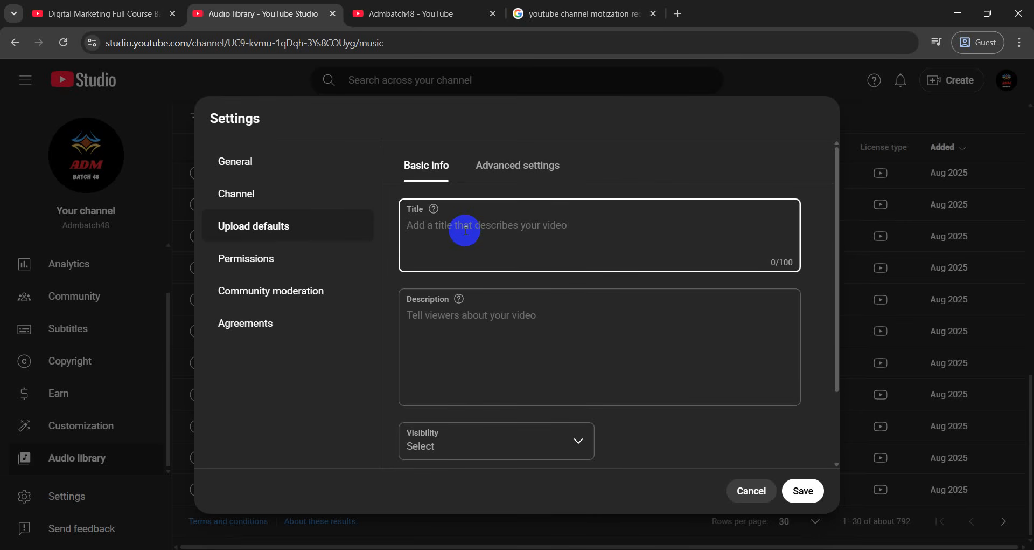
click(451, 333)
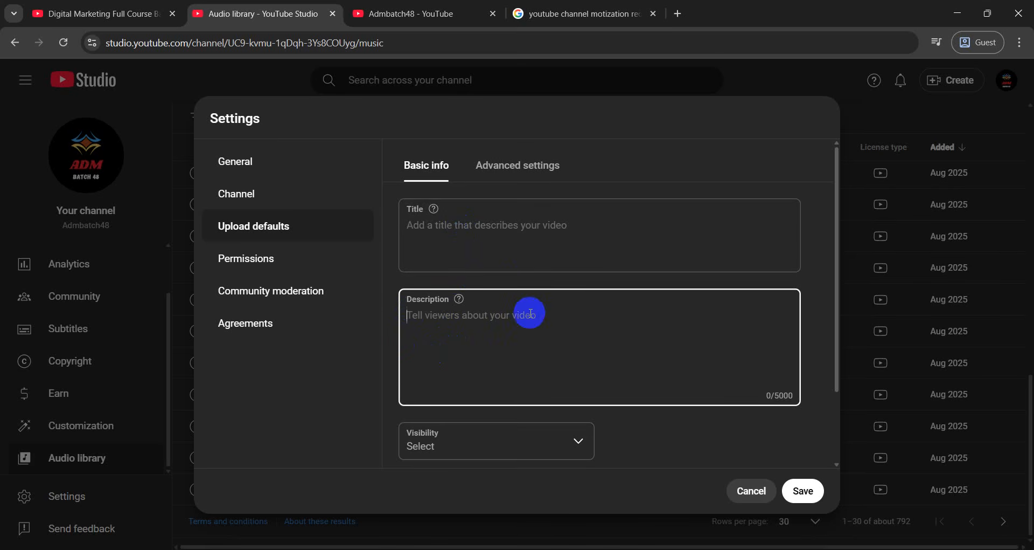
click(447, 212)
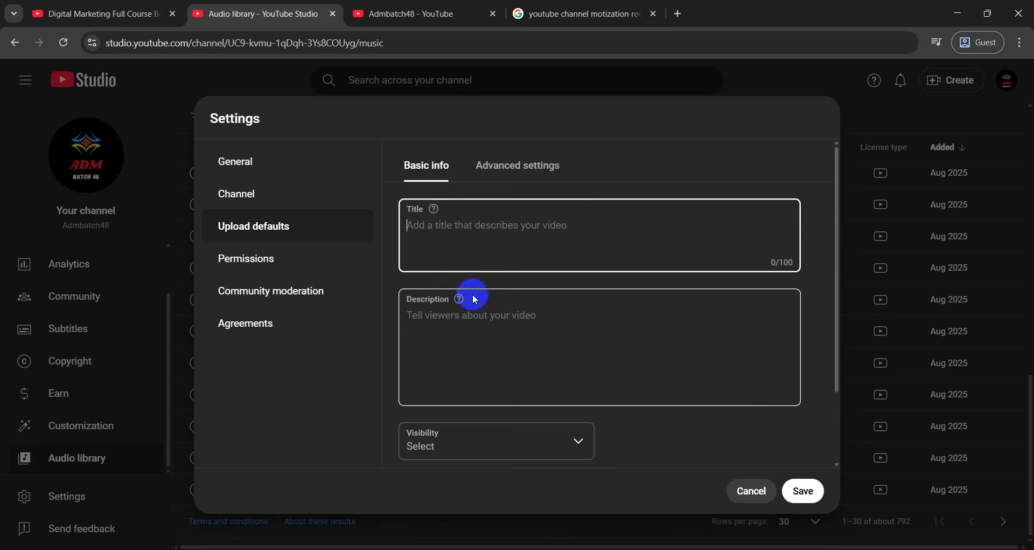
scroll(469, 291, down, 2)
click(450, 346)
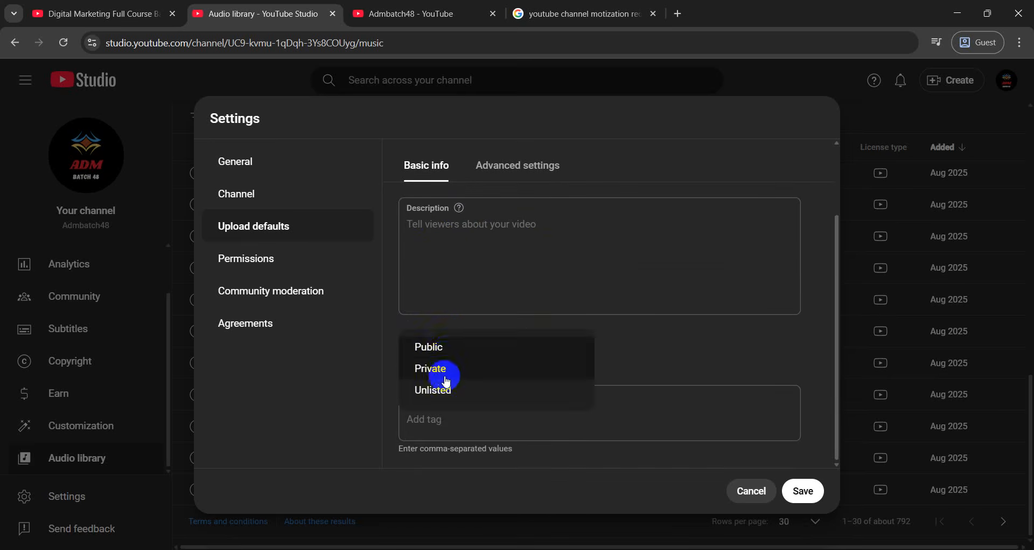
click(446, 349)
Change default visibility to Unlisted, leave description and tags empty, and open Permissions
click(474, 351)
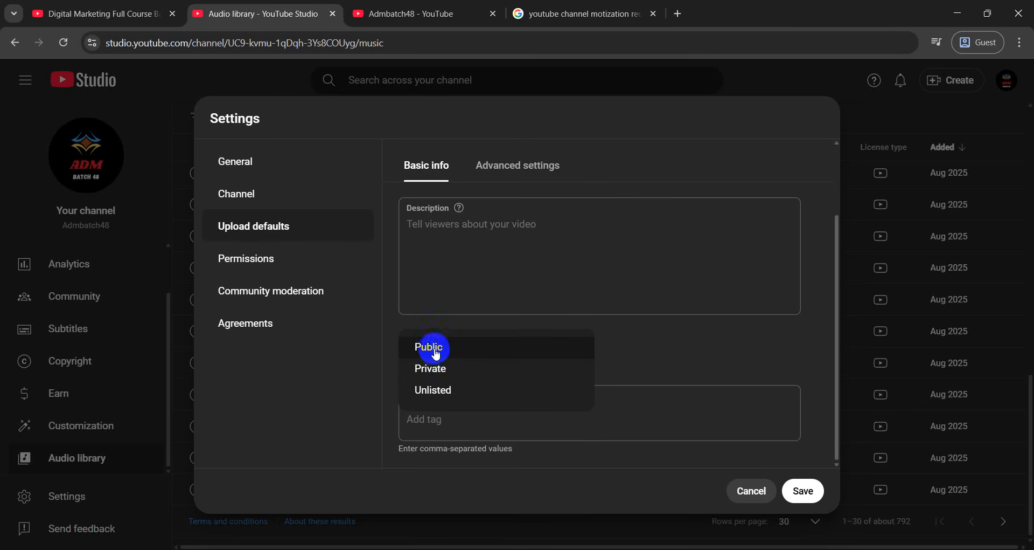
click(426, 400)
click(719, 310)
click(440, 409)
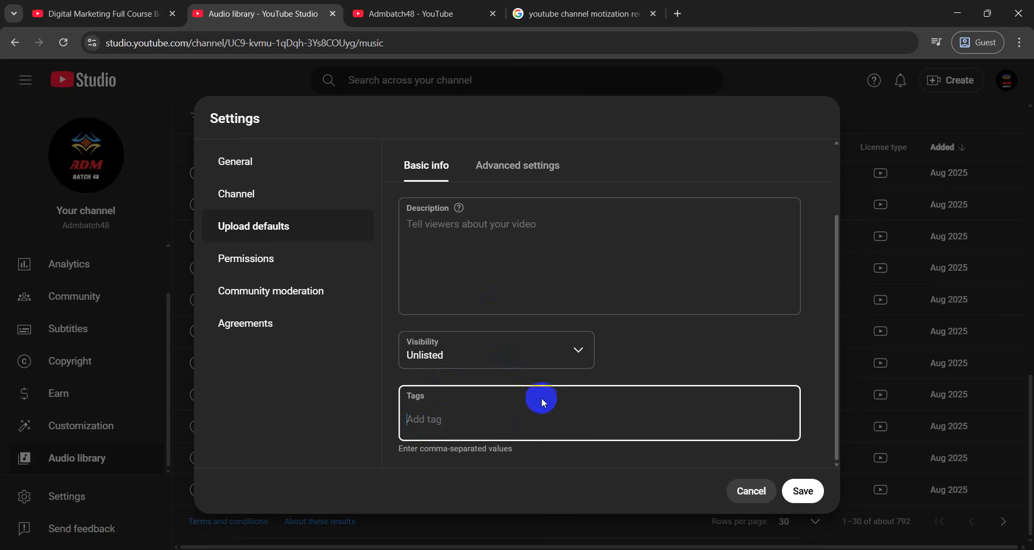
click(268, 257)
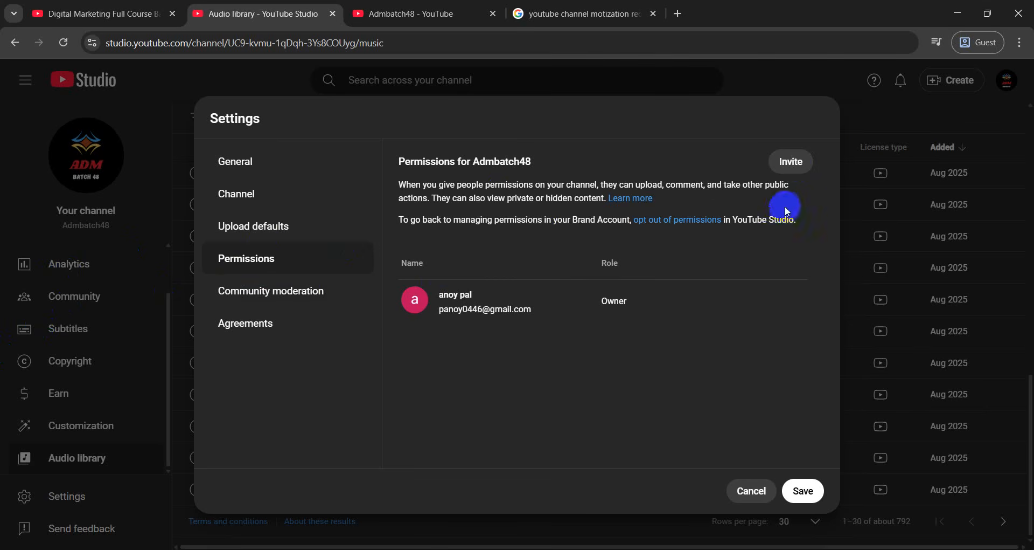
Open the invite panel, browse the access roles, and close it without inviting anyone
click(791, 161)
click(649, 188)
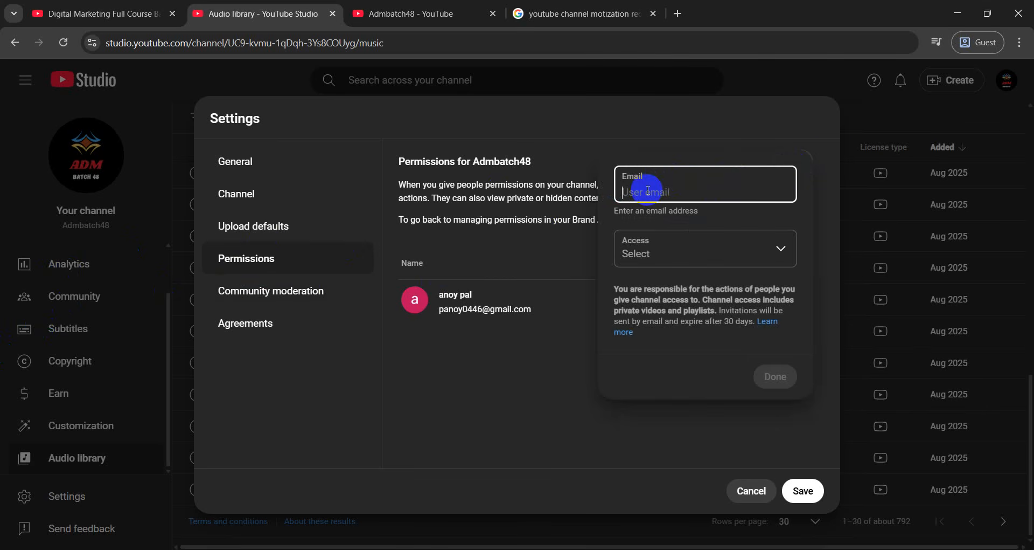
click(699, 252)
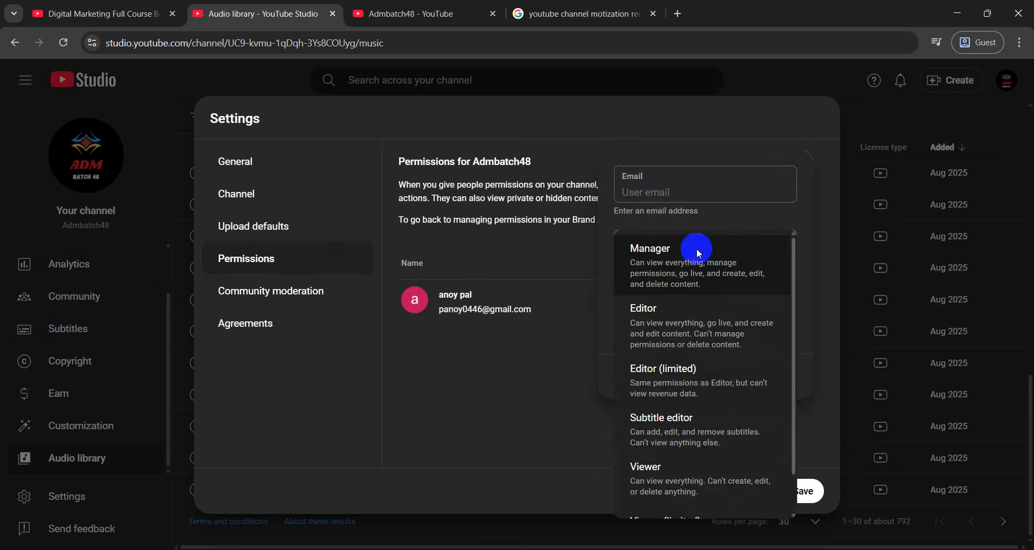
scroll(695, 350, down, 1)
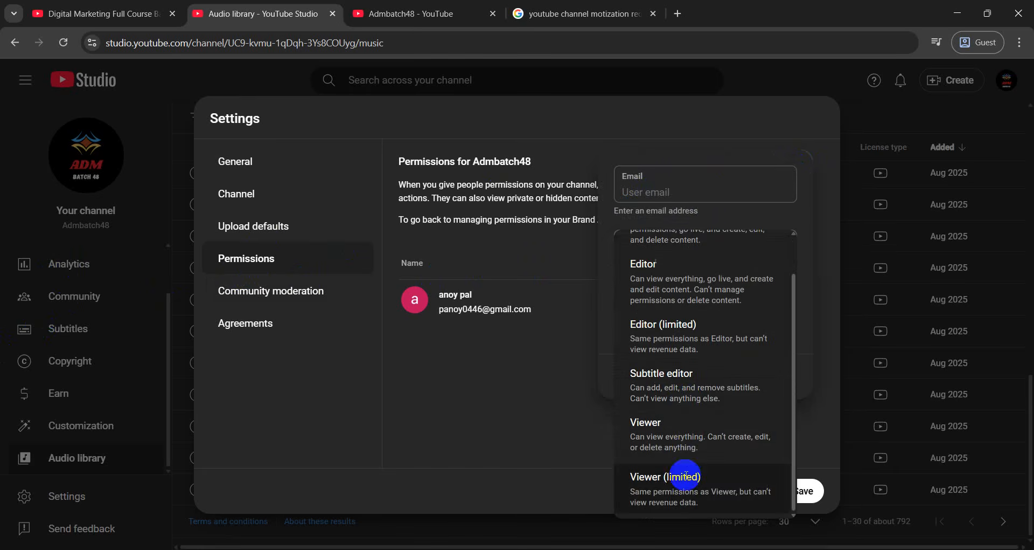
scroll(690, 452, up, 1)
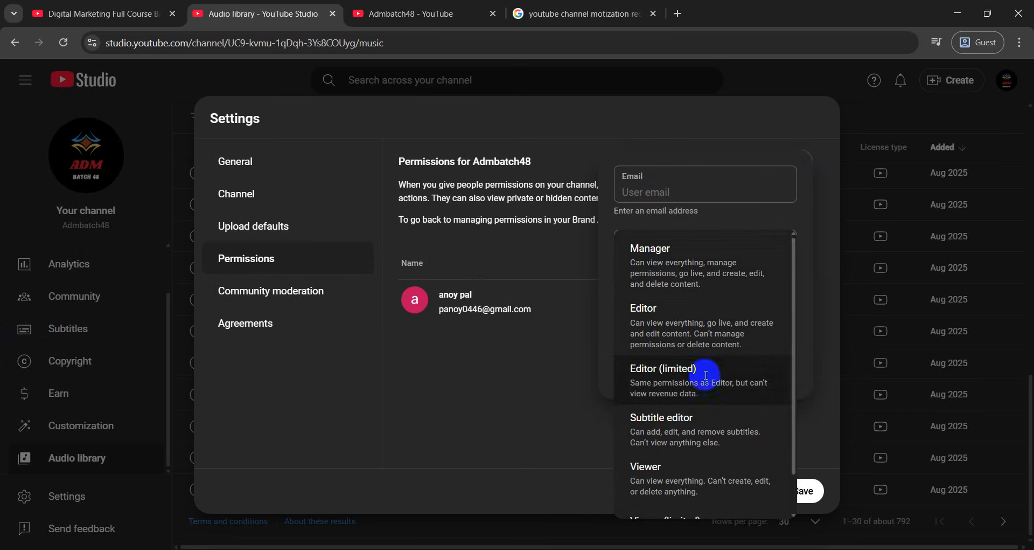
scroll(699, 356, down, 1)
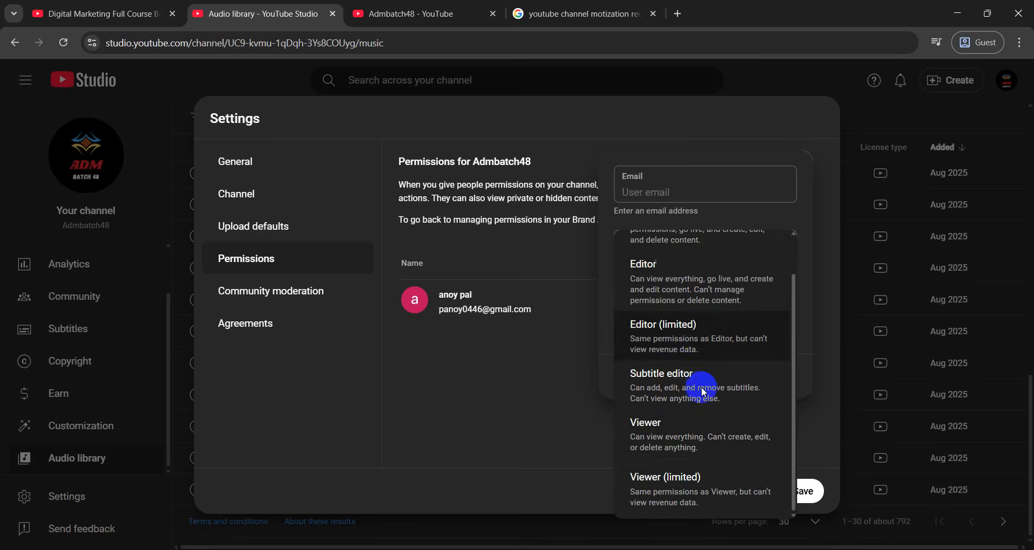
scroll(657, 436, up, 1)
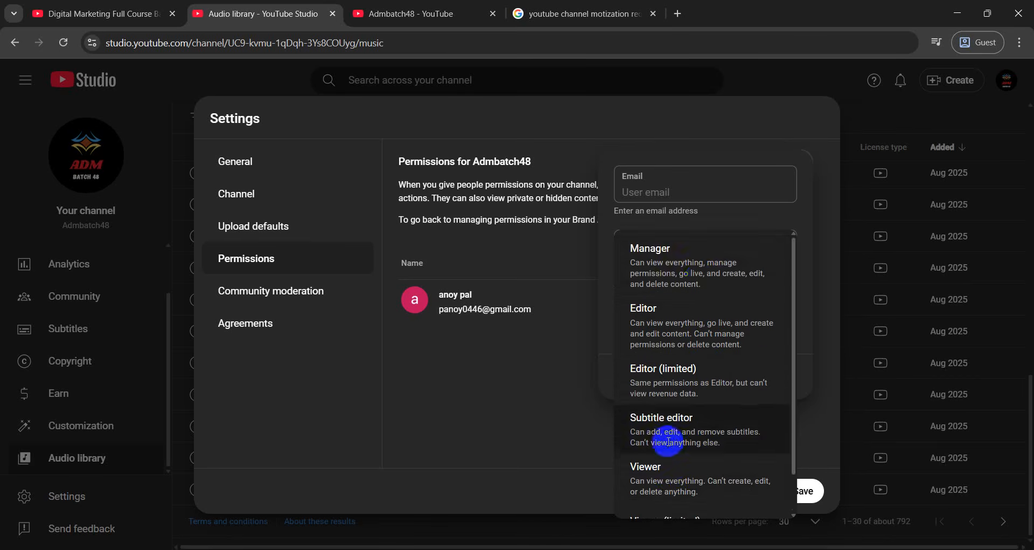
click(526, 378)
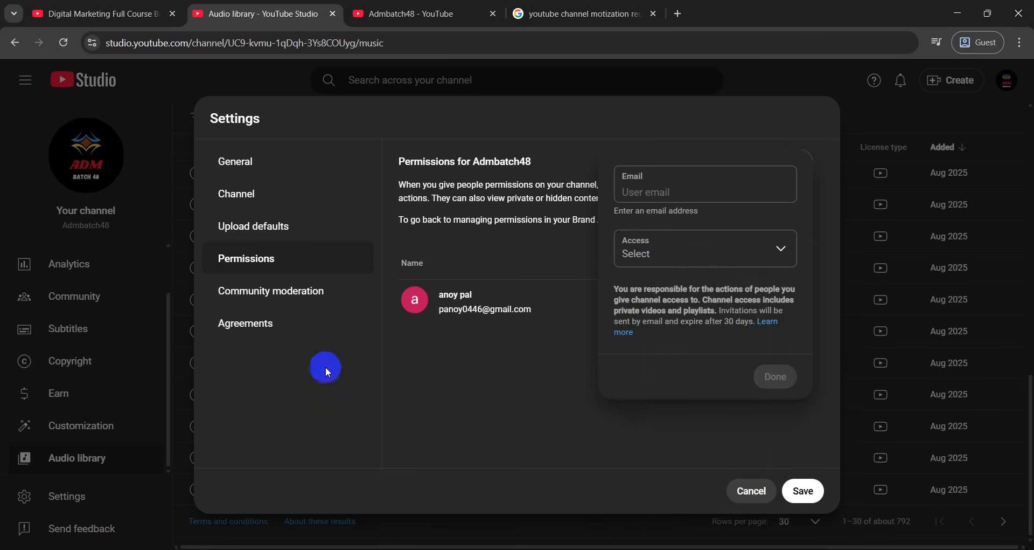
click(483, 364)
View Community moderation and Agreements, then save and close Settings
click(272, 303)
scroll(596, 323, down, 2)
click(249, 315)
click(808, 491)
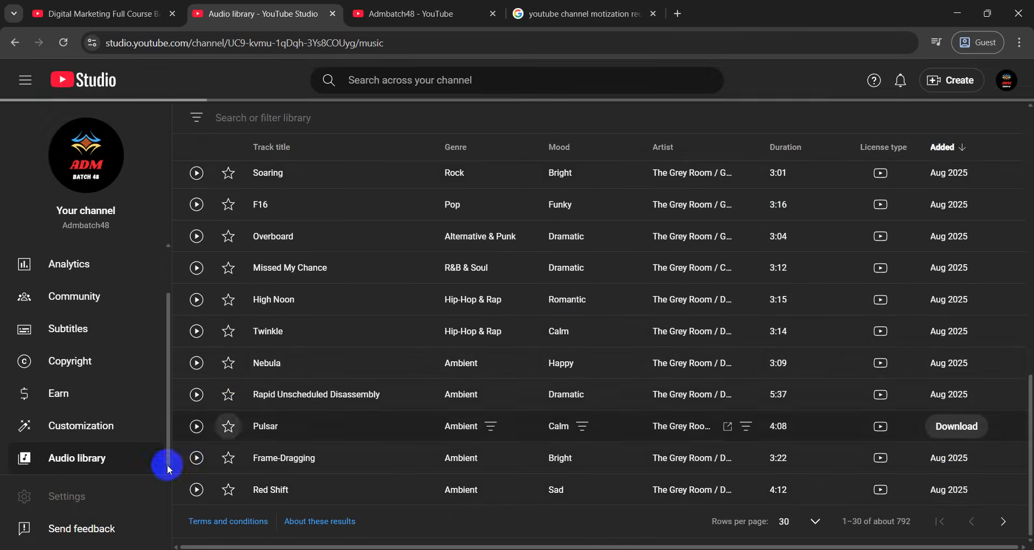
Dismiss the Audio library terms notice with Got it and open channel Settings on General
scroll(88, 457, up, 2)
scroll(269, 368, up, 6)
scroll(270, 368, up, 8)
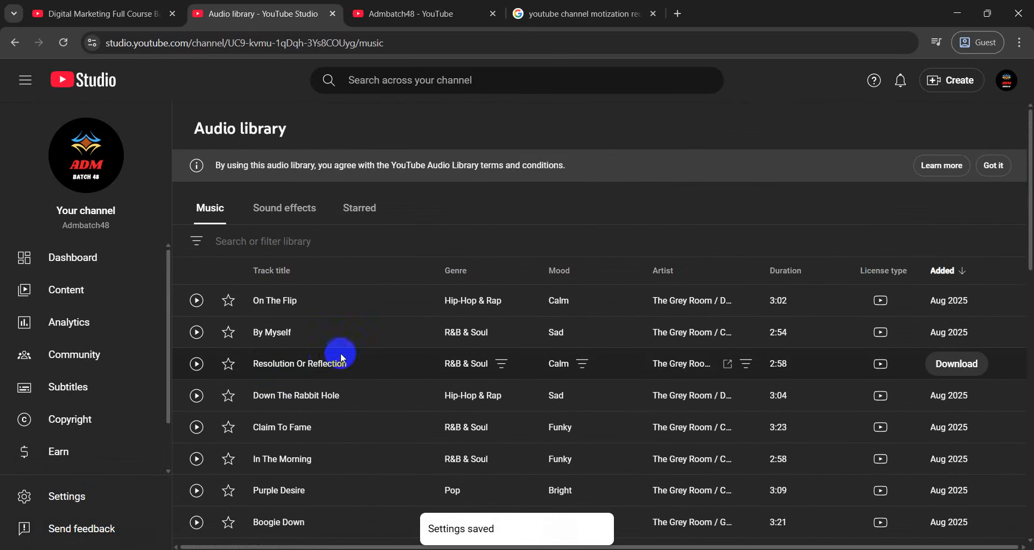
click(994, 165)
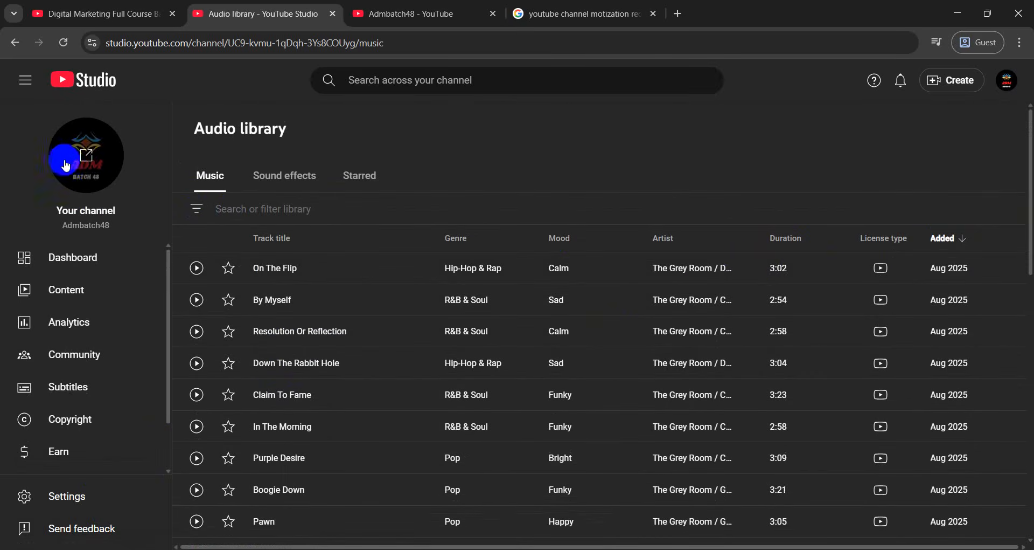
scroll(54, 372, down, 1)
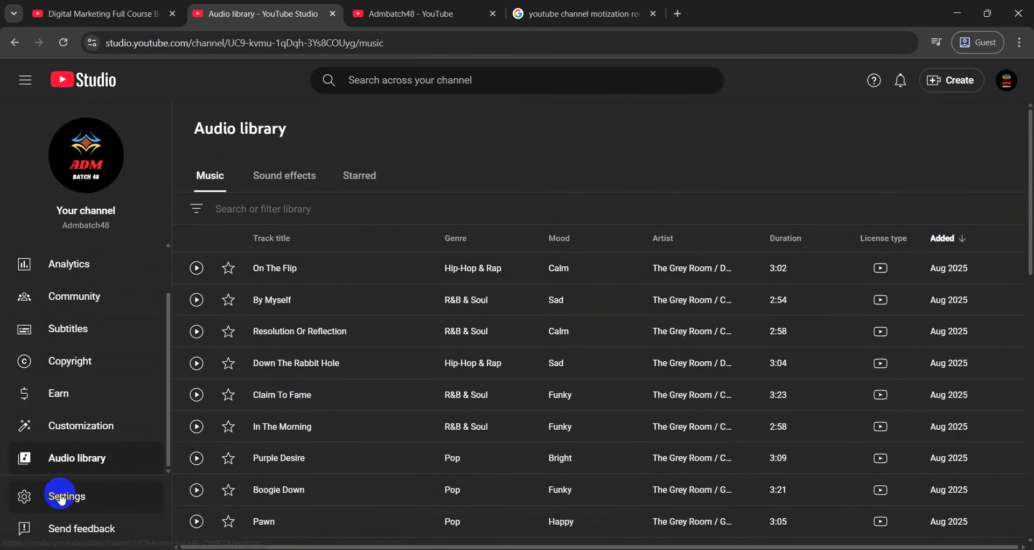
click(60, 494)
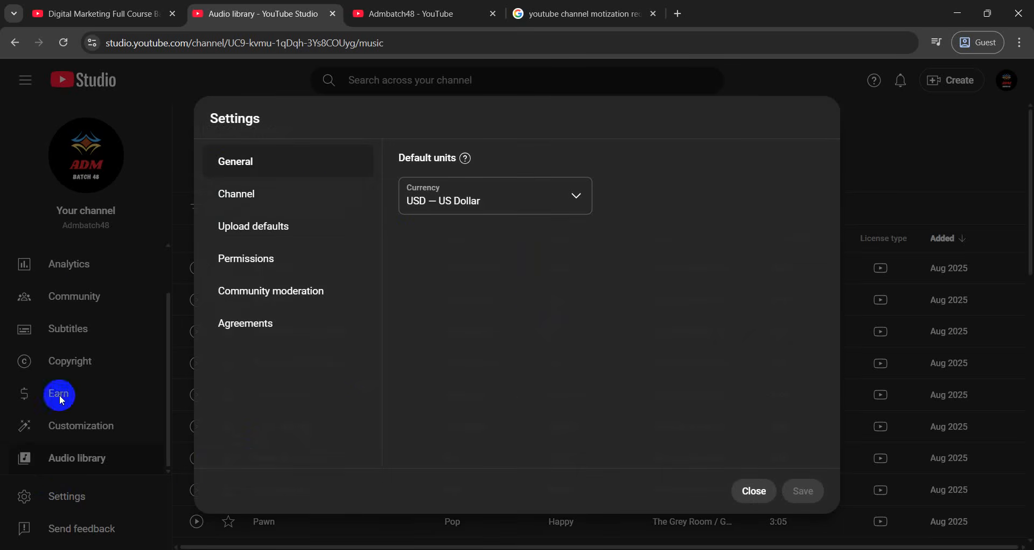
Close Settings, reload the Admbatch48 channel page, and close the channel monetization search tab
click(761, 490)
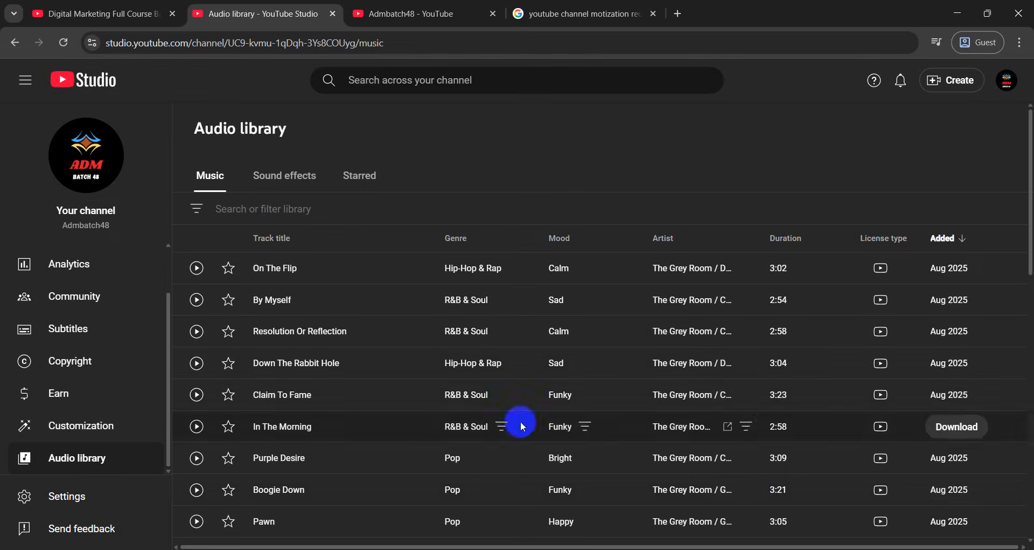
click(485, 24)
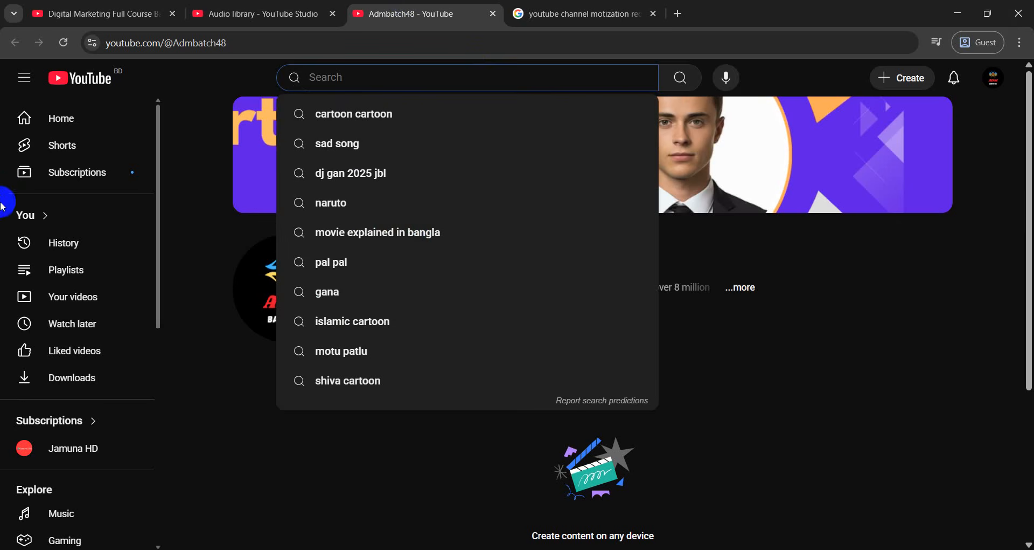
click(60, 42)
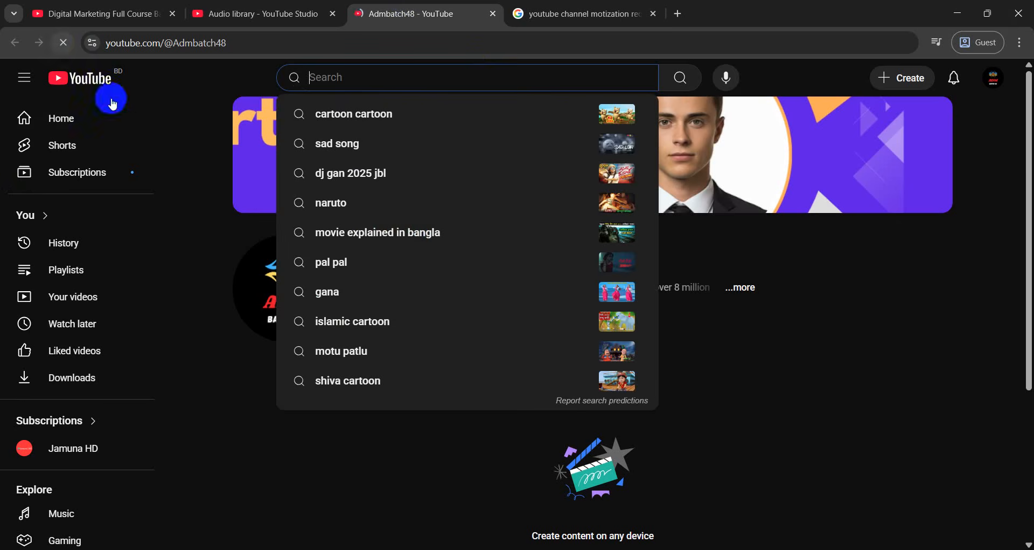
click(654, 14)
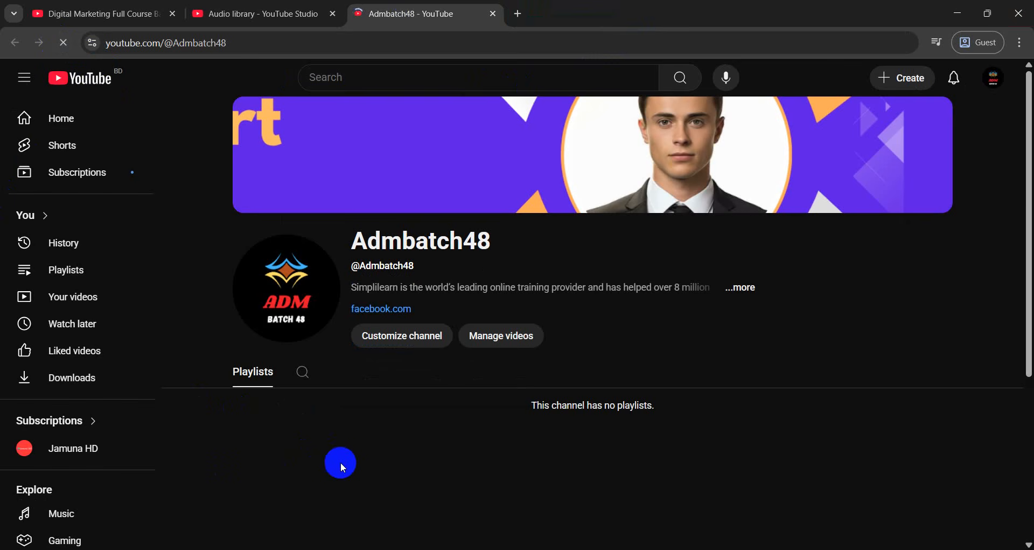
Return to YouTube Studio and open the Channel dashboard
click(251, 14)
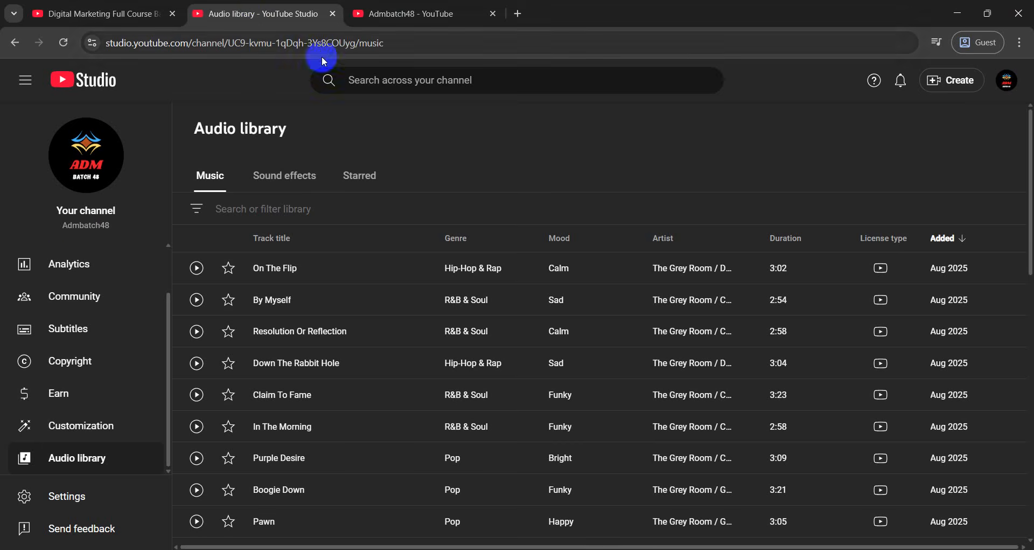
scroll(81, 296, up, 1)
scroll(92, 302, up, 2)
click(86, 259)
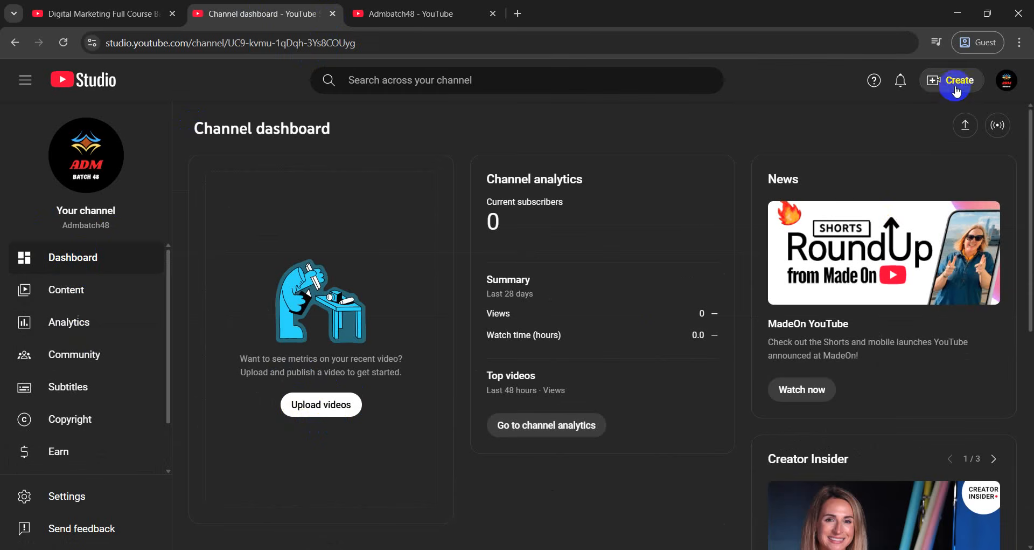
Use Create > Upload videos > Select files to open the file picker on Downloads
click(933, 92)
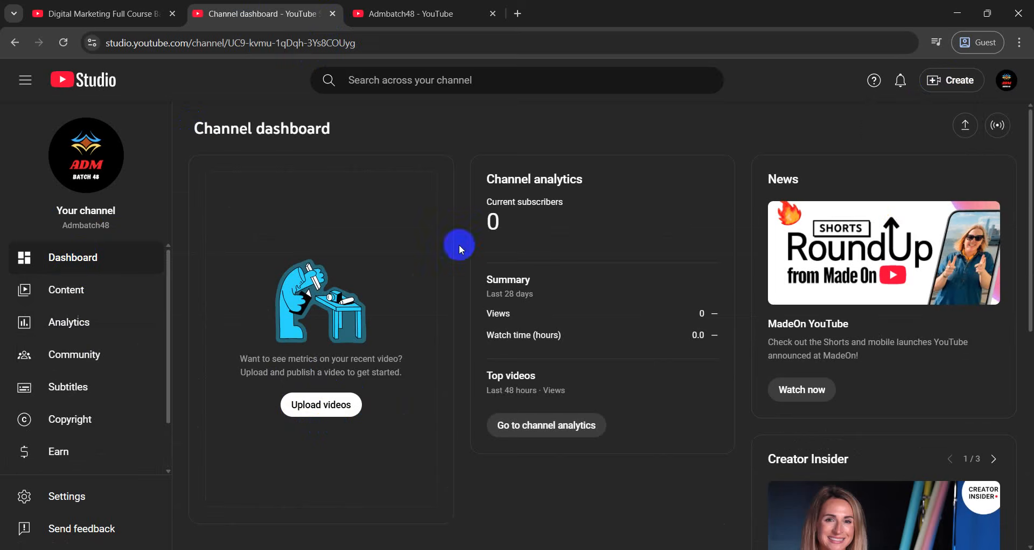
click(326, 405)
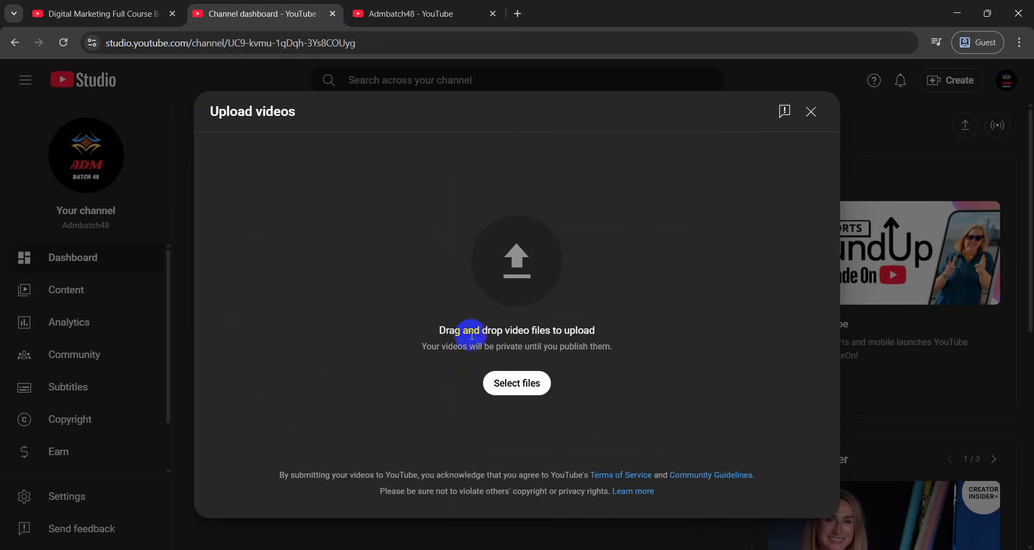
click(529, 383)
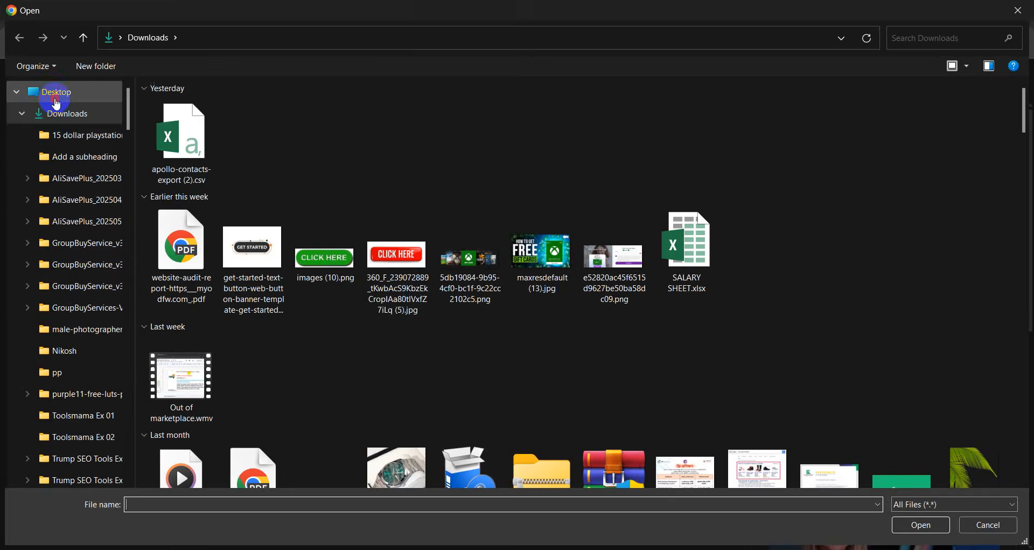
Open Expired domain 1st part.wmv from the Desktop to start uploading it
click(57, 102)
click(284, 187)
double_click(284, 187)
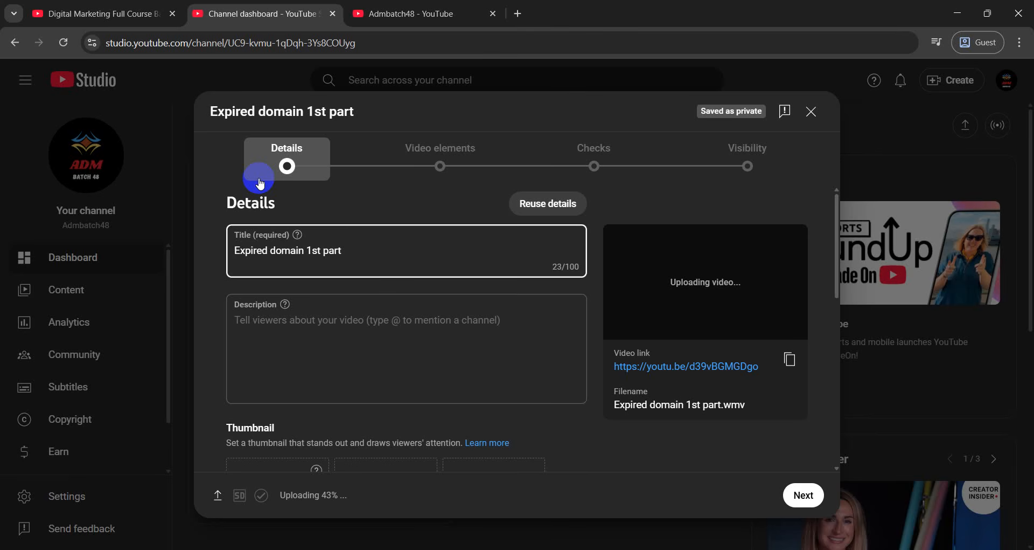
Select the whole 'Expired domain 1st part' text in the video's Title field
scroll(370, 270, down, 3)
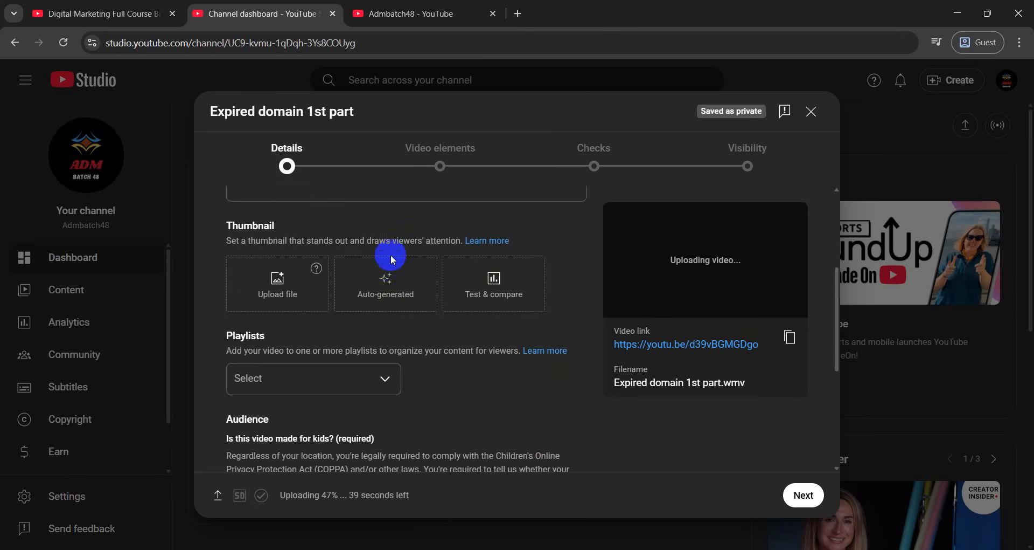
scroll(382, 274, up, 3)
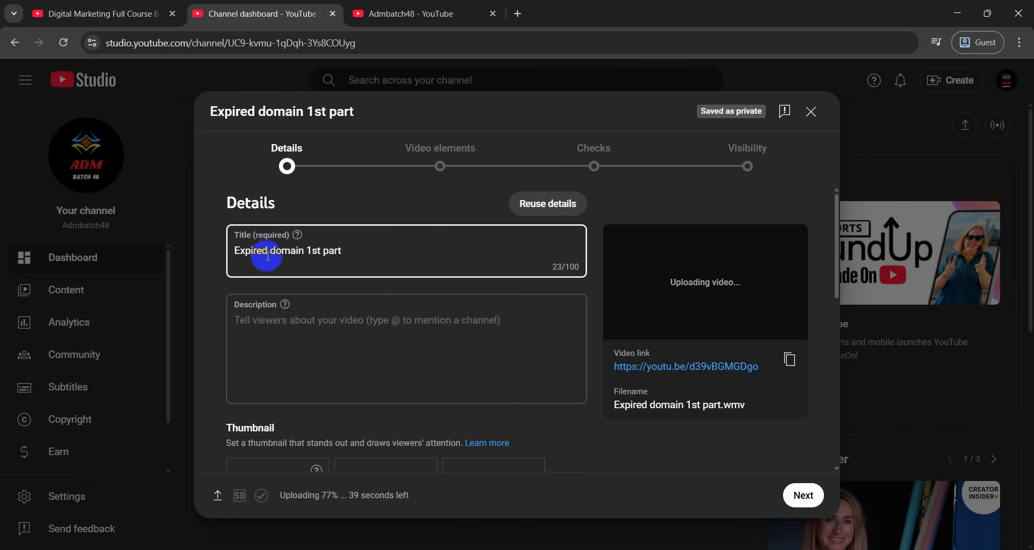
drag(358, 250, 237, 249)
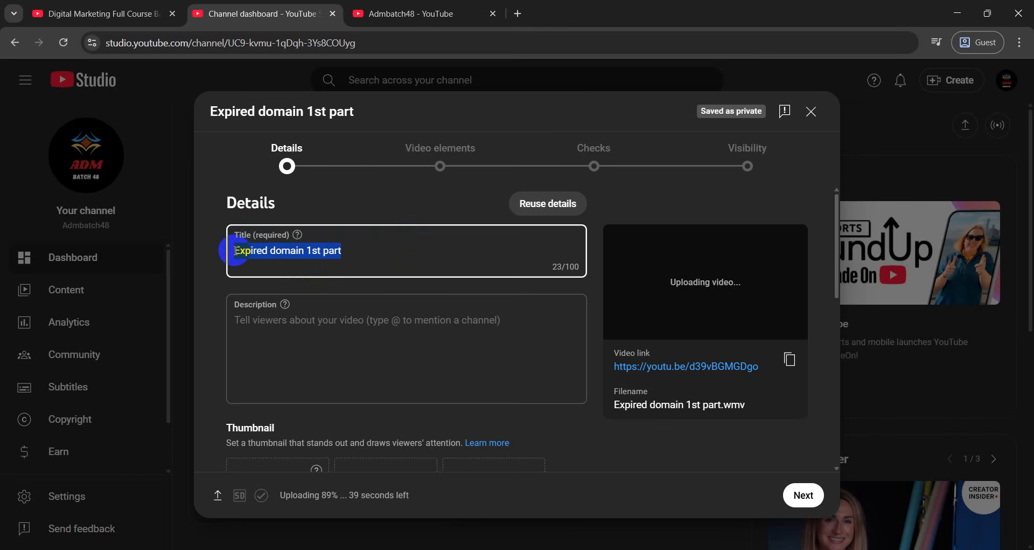
Open the ChatGPT website in a new tab via a Google search for chatgpt
click(518, 14)
text(chat)
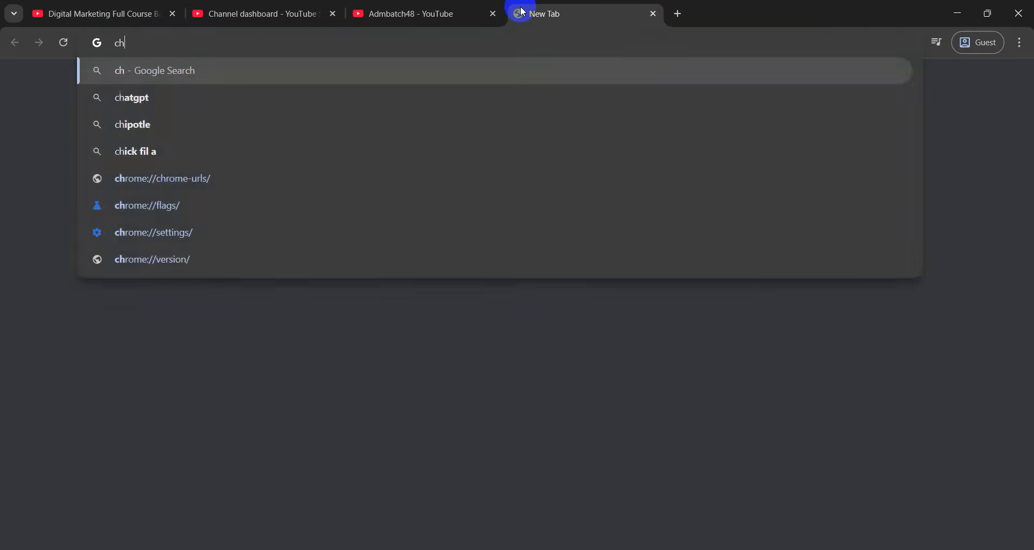
text(g)
click(190, 98)
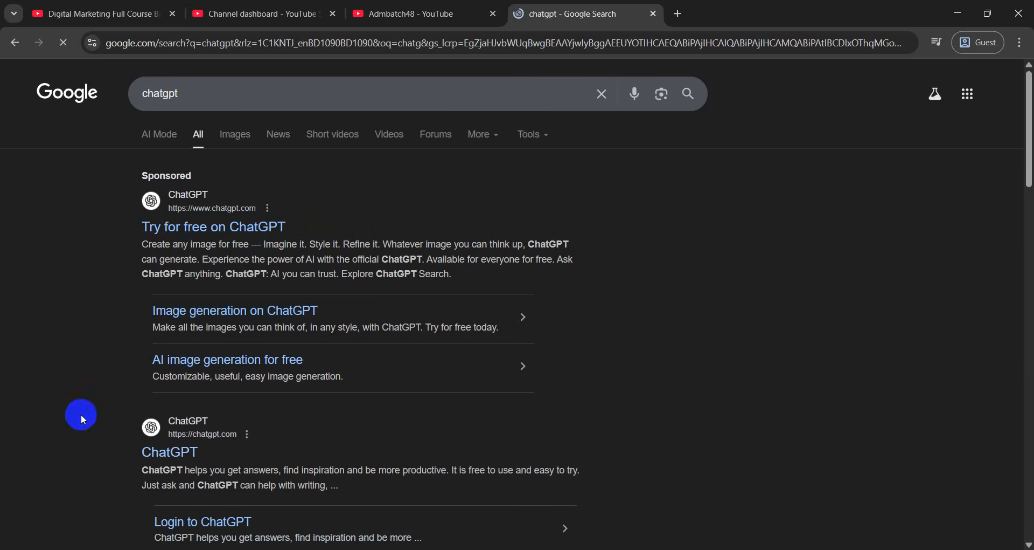
click(146, 447)
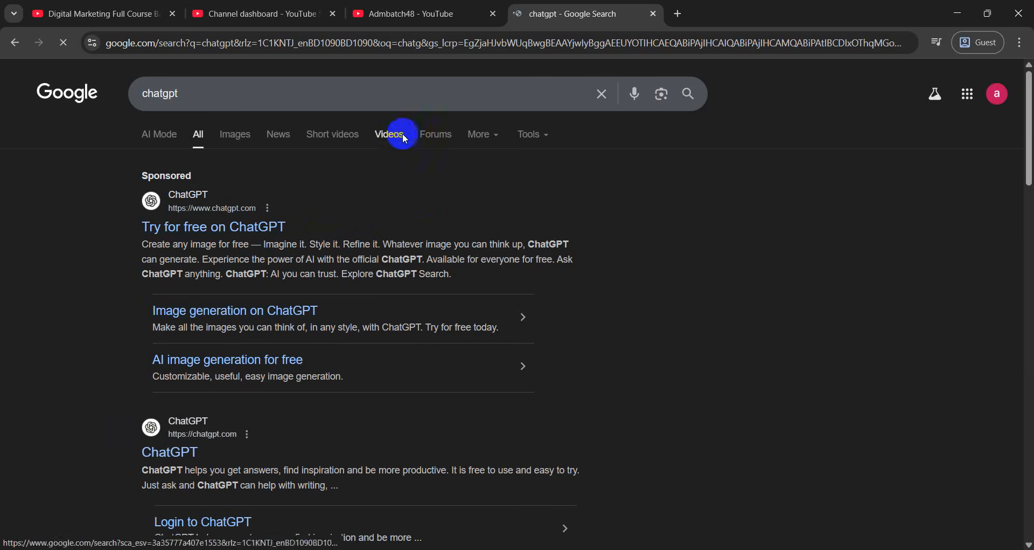
Copy 'Expired domain' from the Studio title and focus ChatGPT's message box
click(401, 14)
click(320, 14)
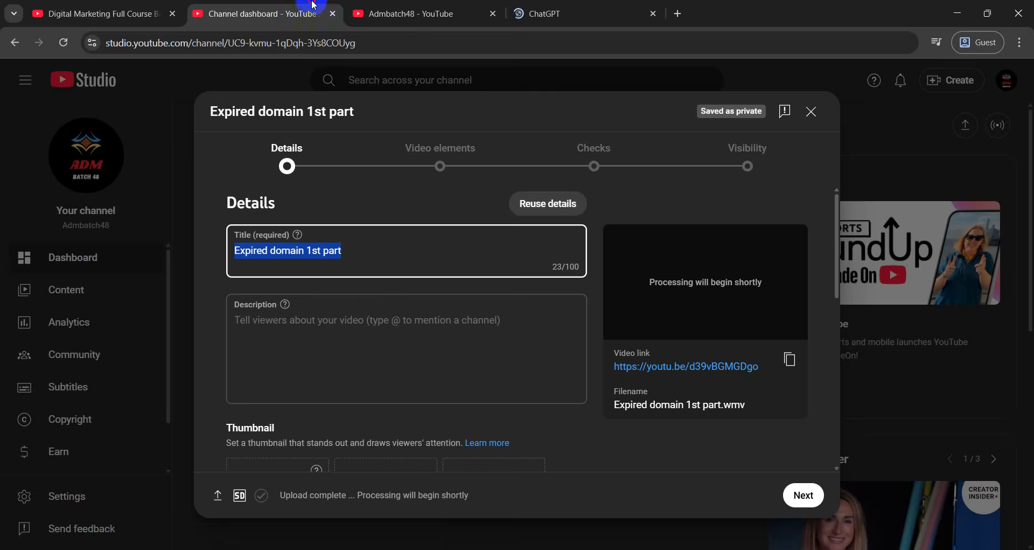
drag(303, 250, 230, 257)
key(ctrl+c)
click(628, 10)
click(381, 284)
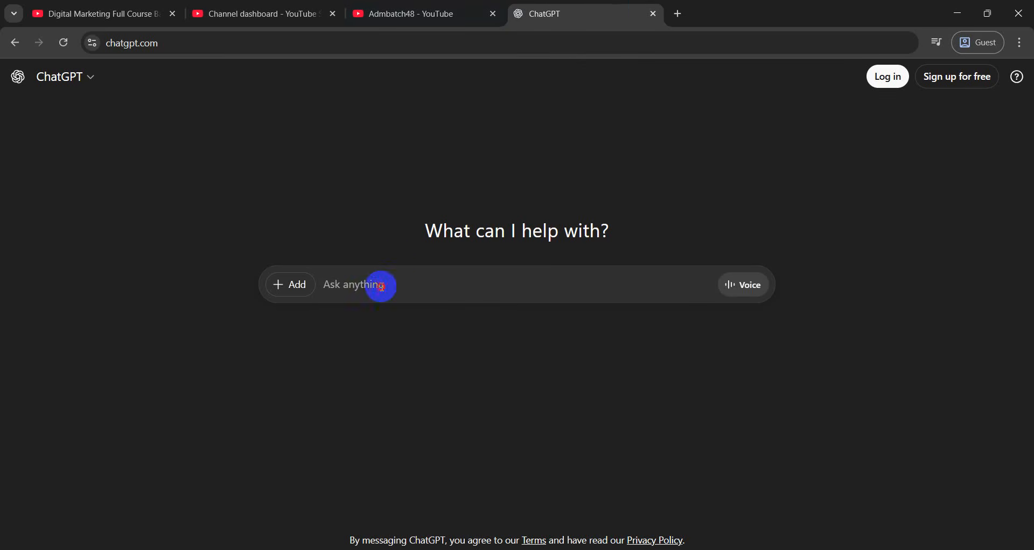
Ask ChatGPT for an AI-topic video title about 'Expired domain', then request English versions
key(ctrl+v)
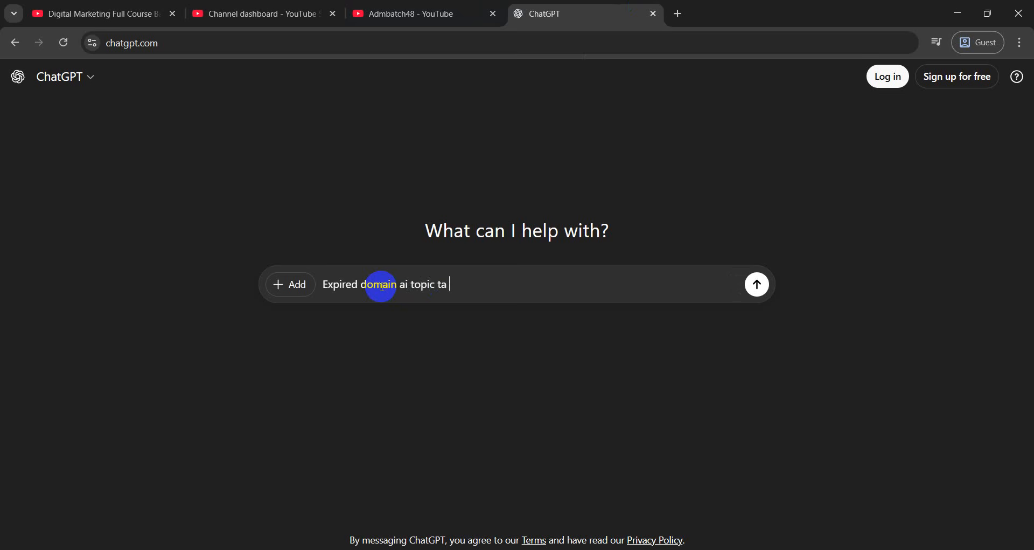
text(ai topic ta niya ami akta video)
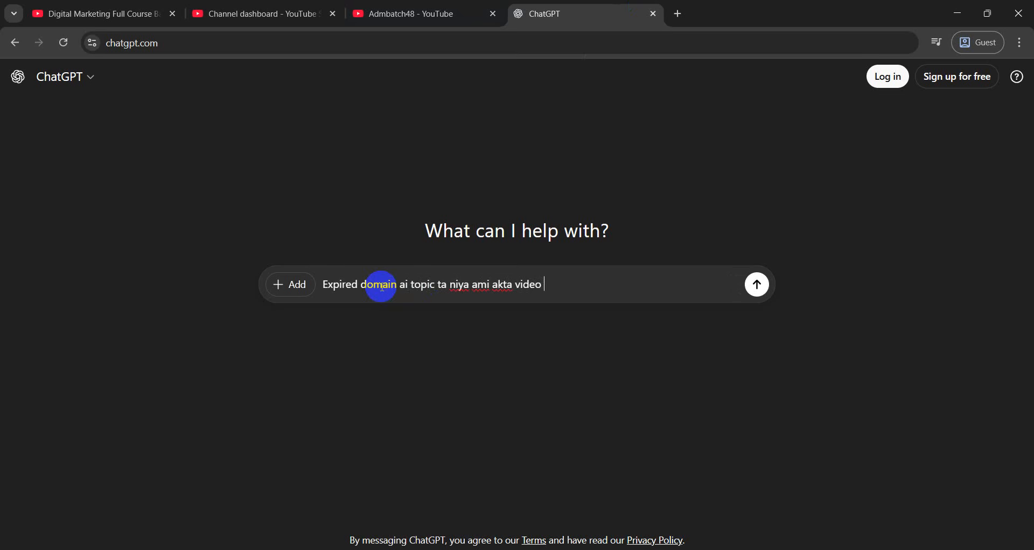
text( upload korbo..amaka akta title)
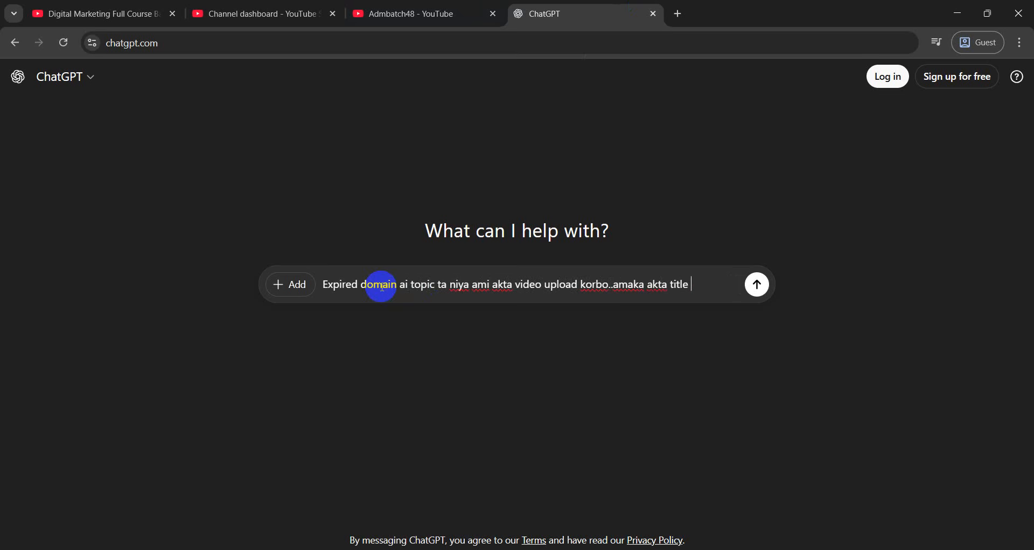
text( daw)
key(Return)
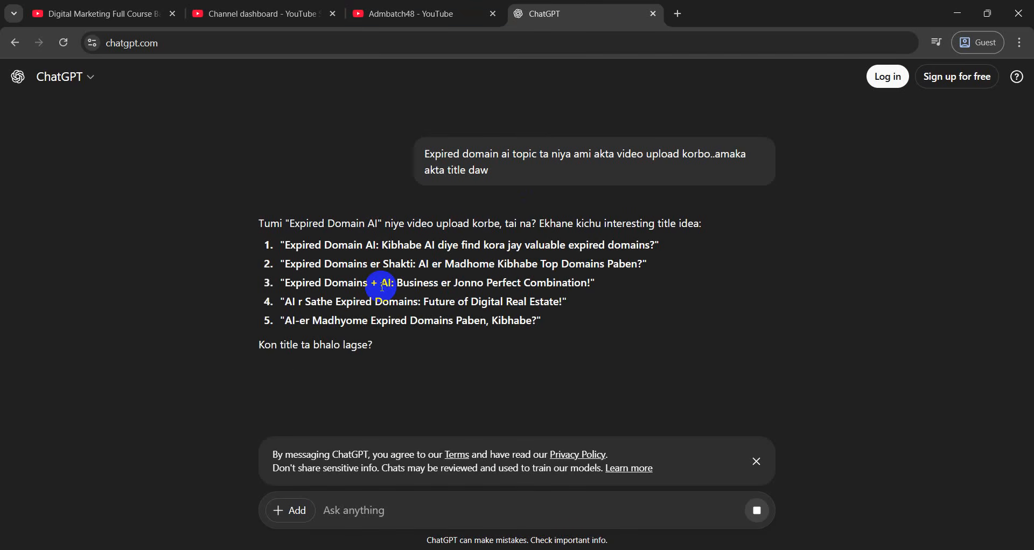
text(english a daw)
key(Return)
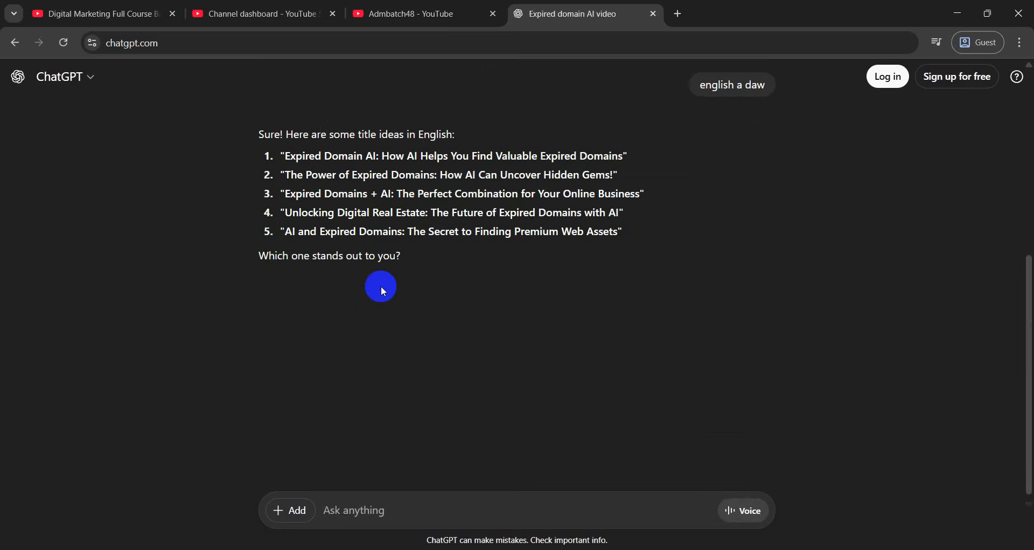
Replace the Studio title with ChatGPT's third idea, 'Expired Domains + AI: The Perfect Combination for Your Online Business'
drag(285, 175, 563, 172)
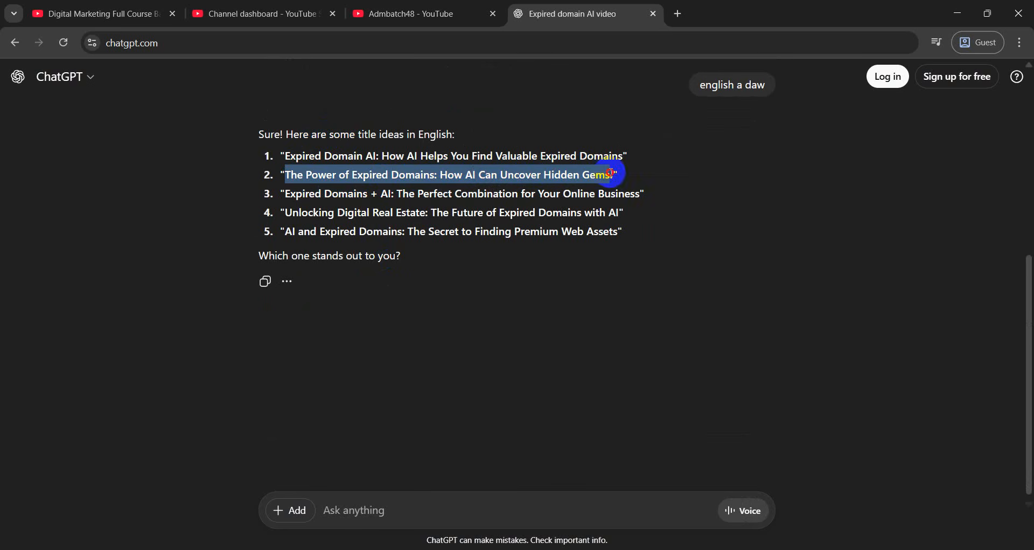
drag(611, 172, 605, 188)
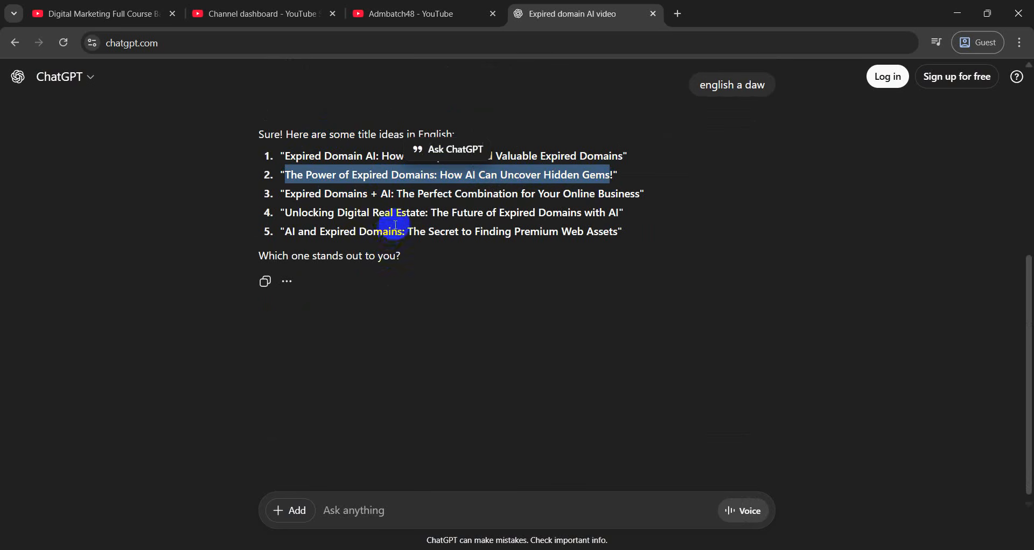
click(381, 231)
drag(286, 194, 640, 205)
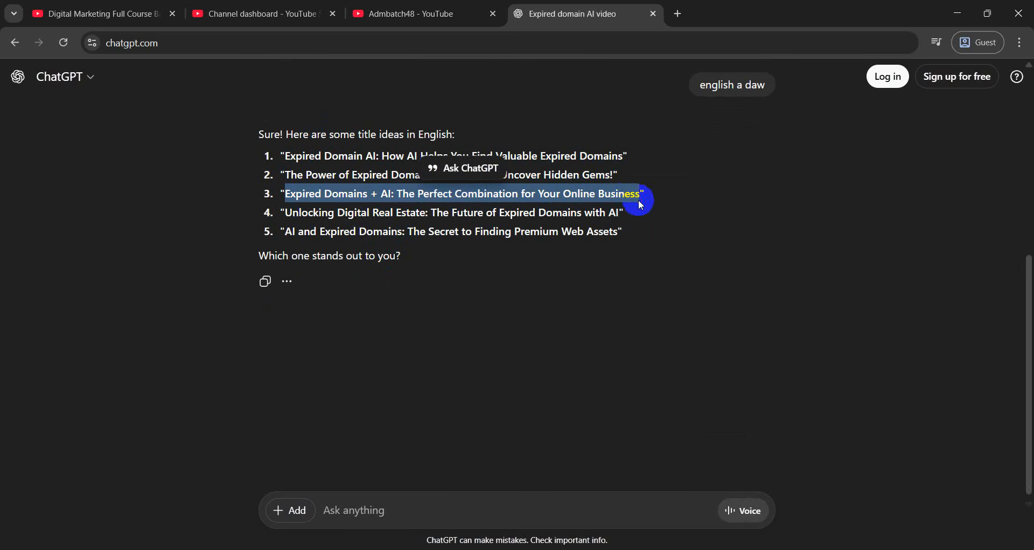
click(264, 11)
click(343, 260)
drag(344, 260, 223, 258)
key(ctrl+v)
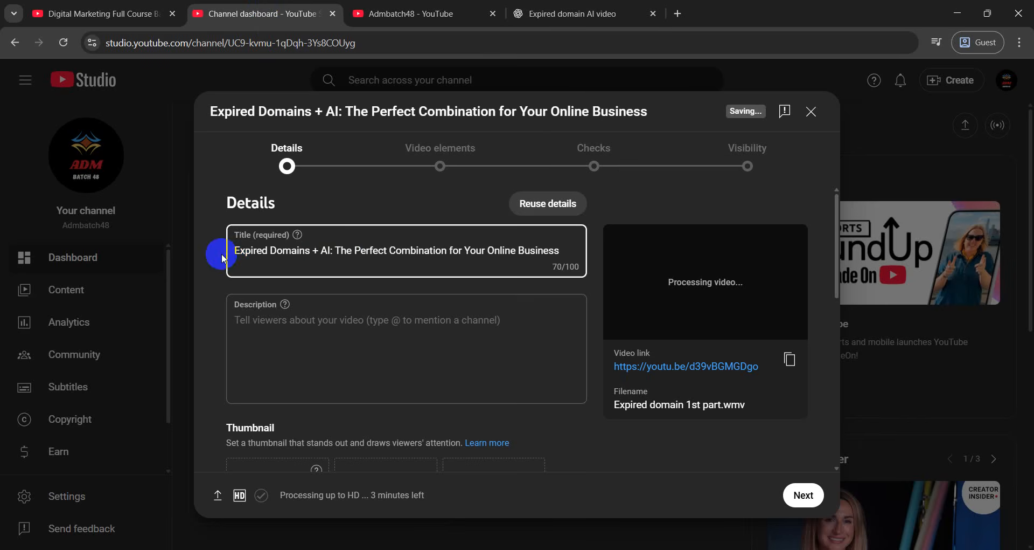
Append '- 2025' to the end of the video title
click(571, 14)
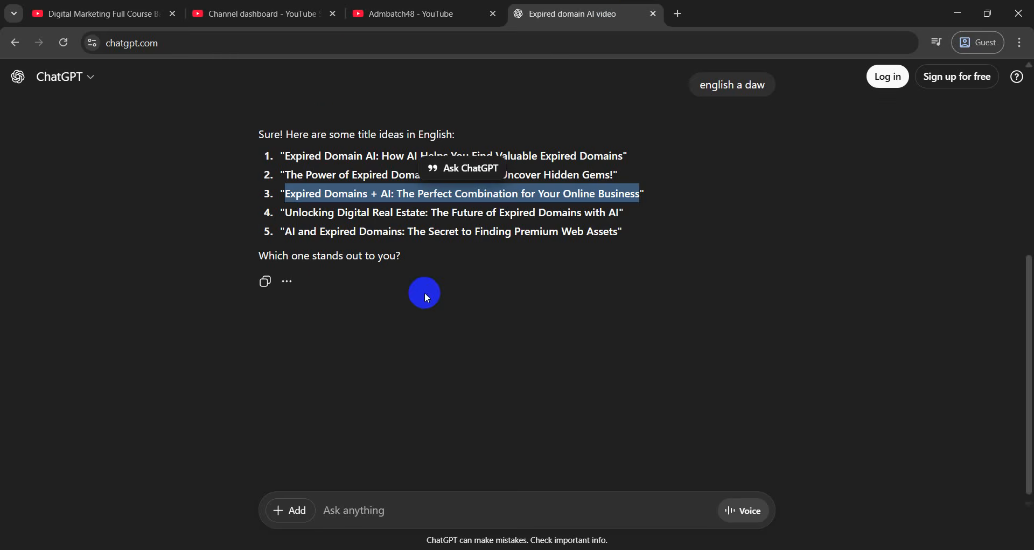
click(304, 17)
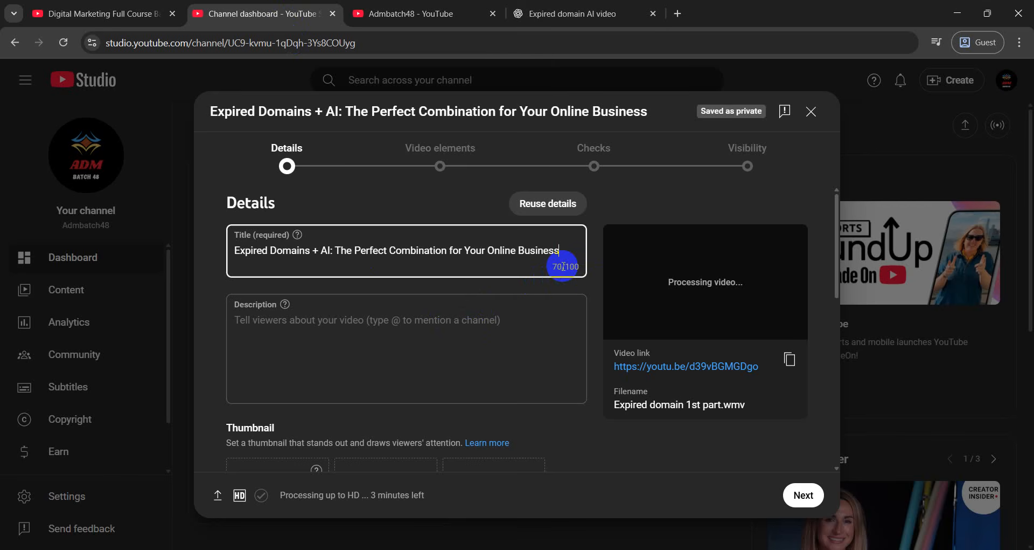
text(-)
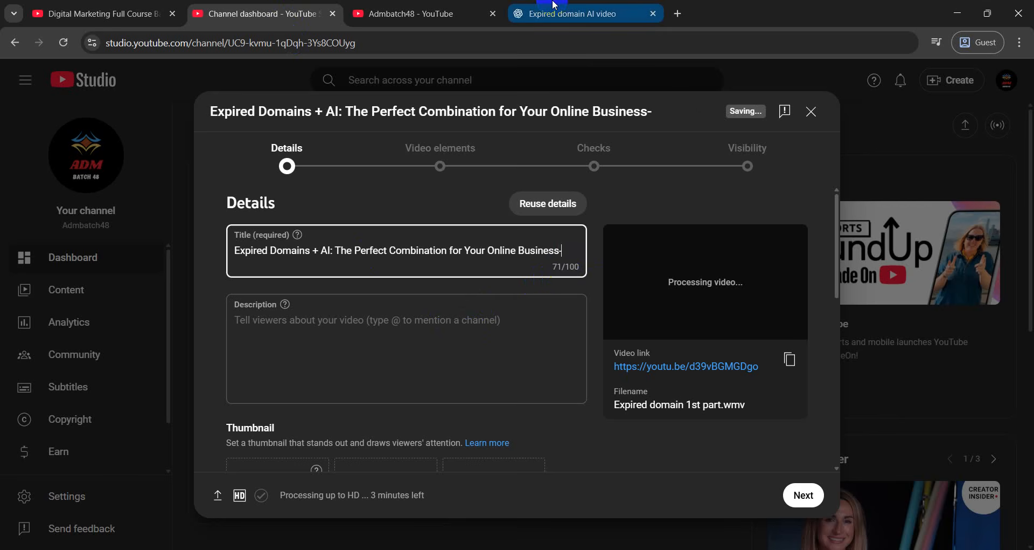
mouse_move(555, 5)
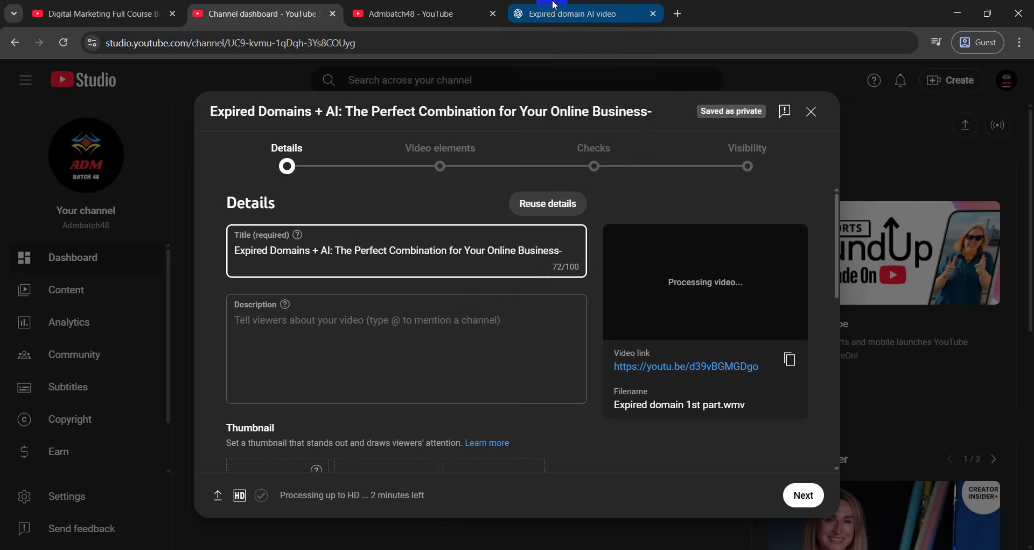
text(2025)
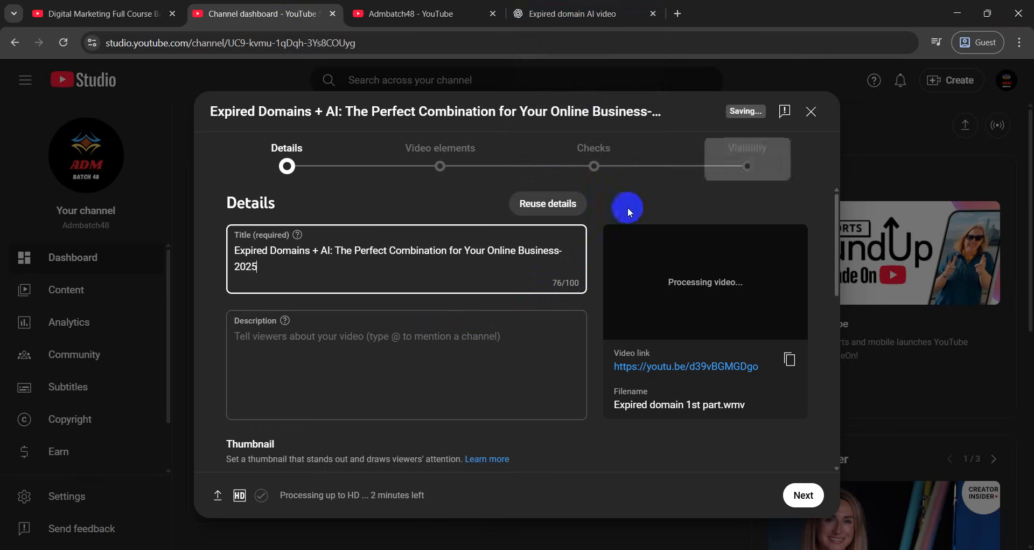
click(395, 200)
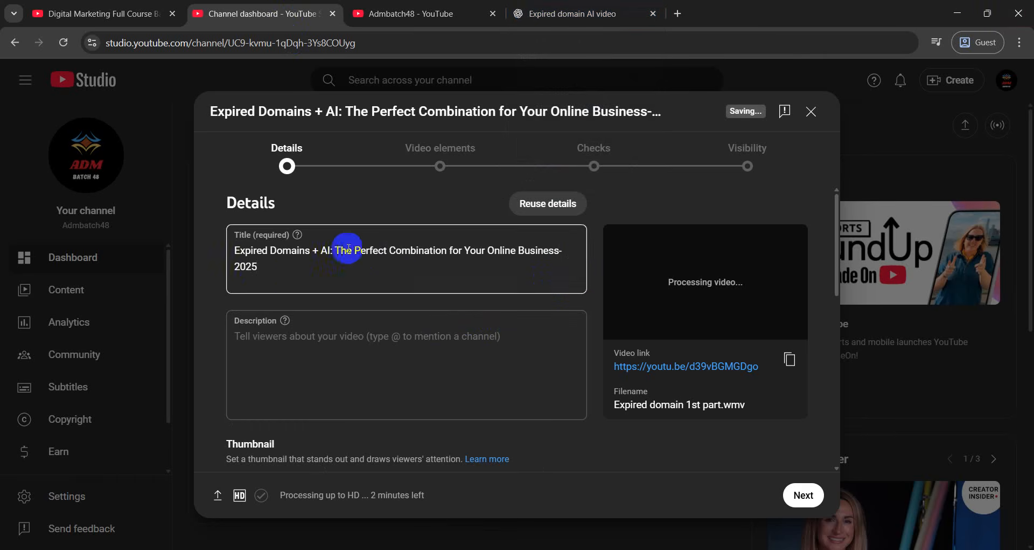
Move the year so the title starts with '2025 - Expired Domains + AI…'
drag(261, 266, 206, 270)
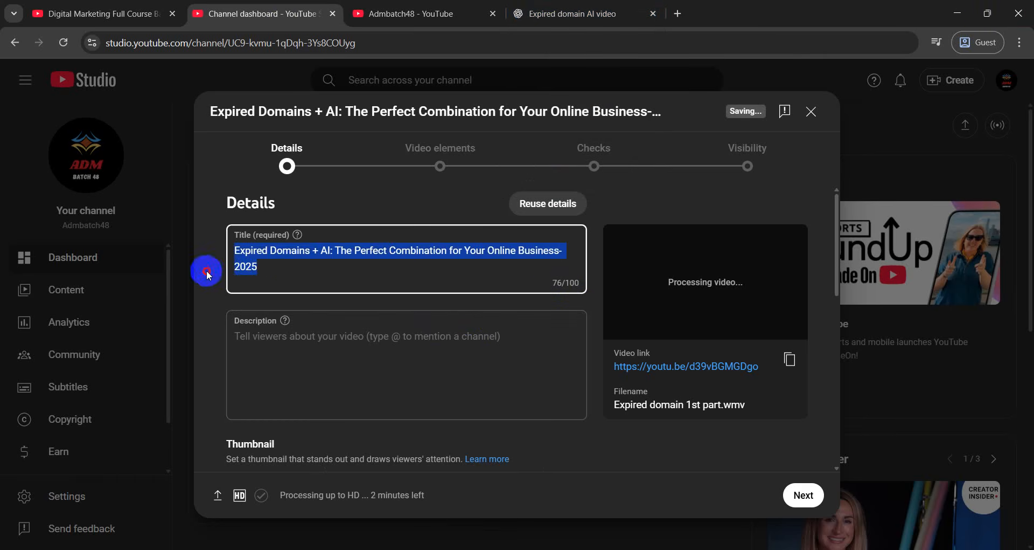
click(270, 271)
key(BackSpace)
key(BackSpace)
key(BackSpace)
key(BackSpace)
key(BackSpace)
key(BackSpace)
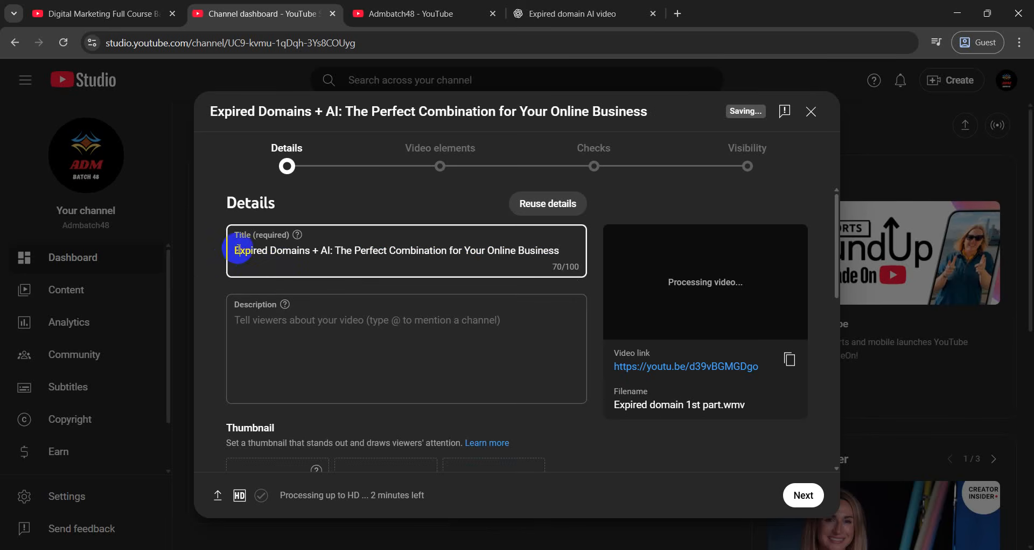
text(2025 )
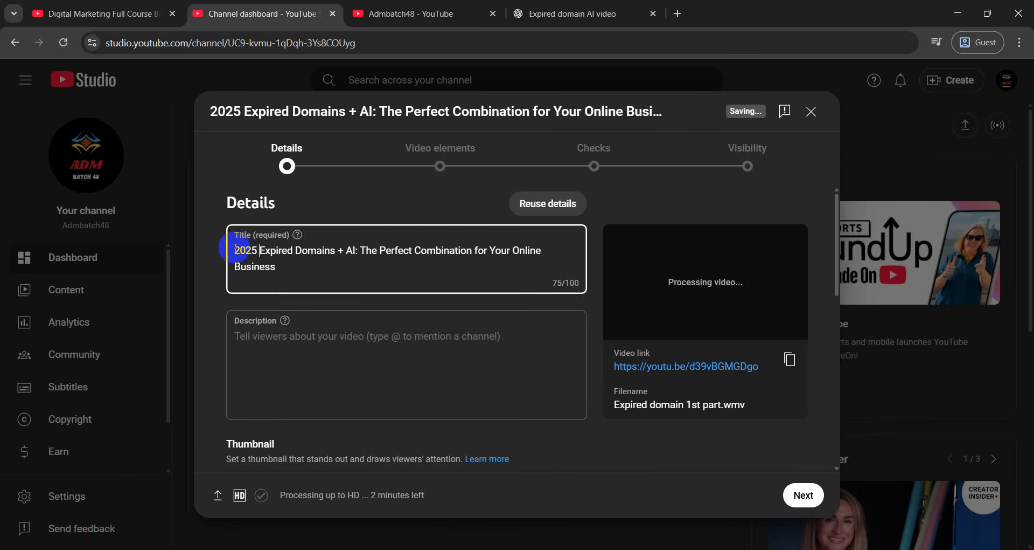
text(-)
click(328, 270)
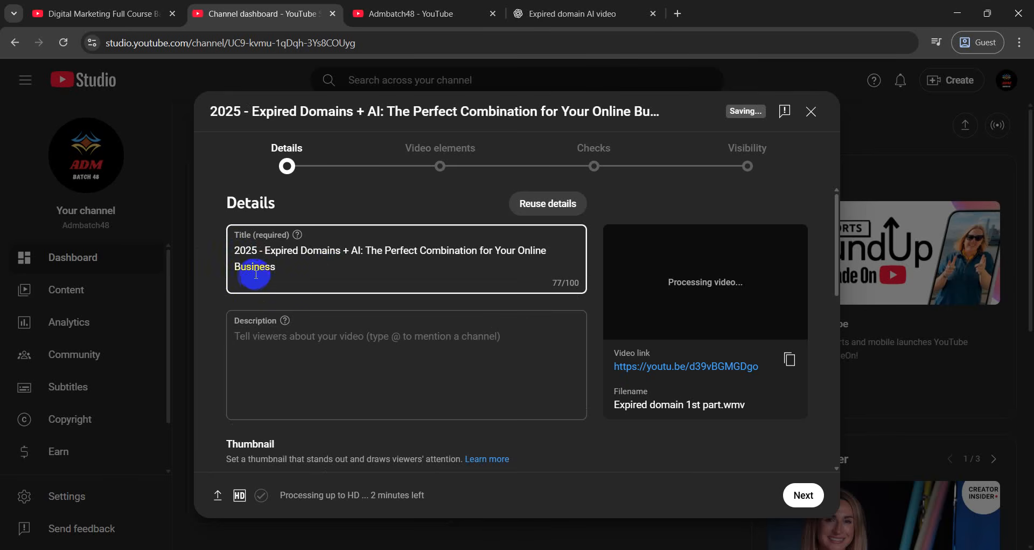
key(ctrl+a)
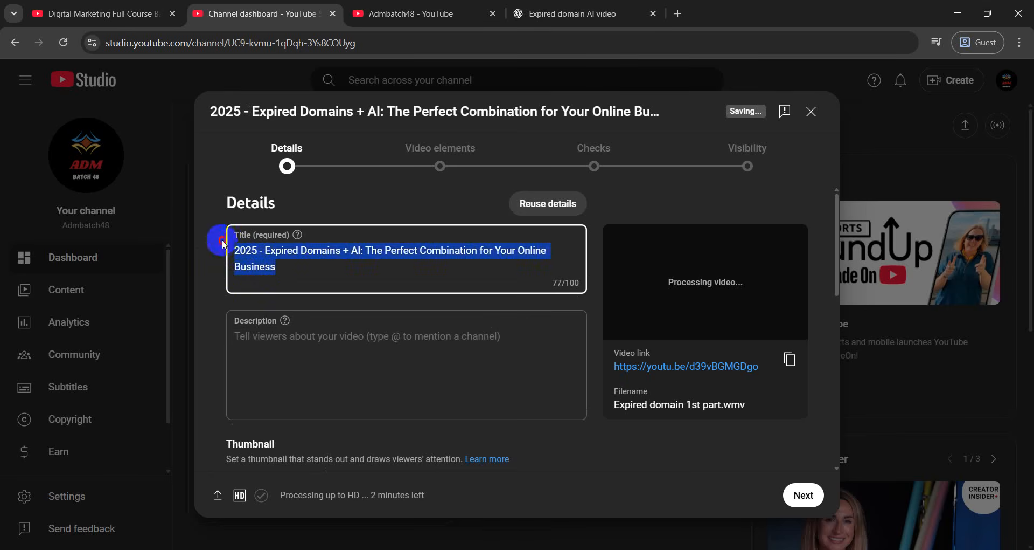
click(339, 261)
drag(339, 261, 222, 261)
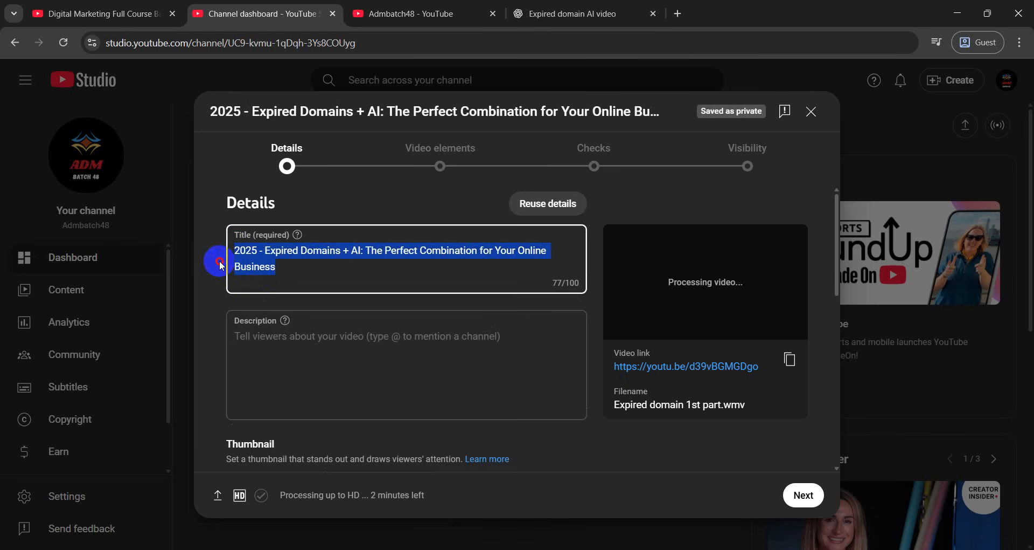
click(277, 270)
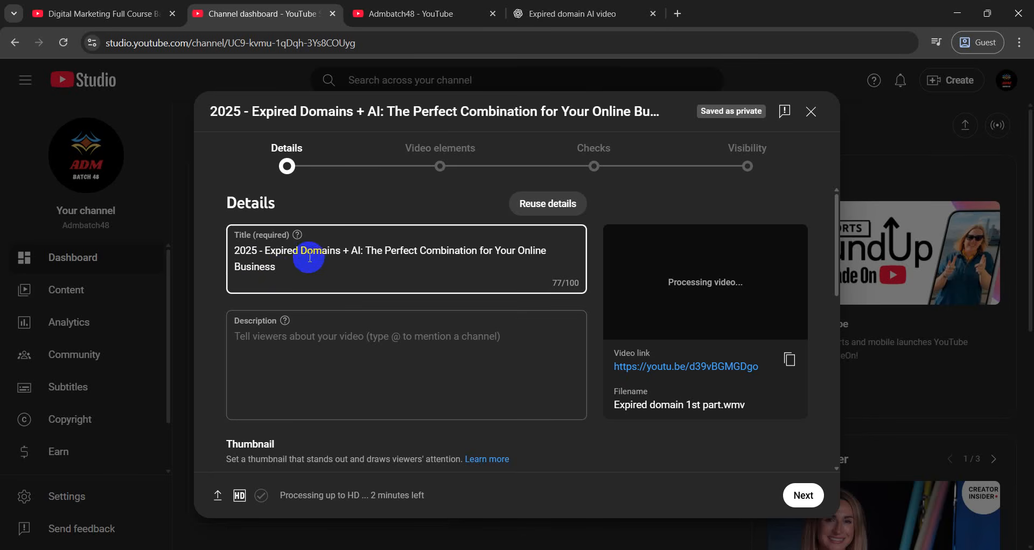
scroll(292, 318, down, 1)
click(292, 318)
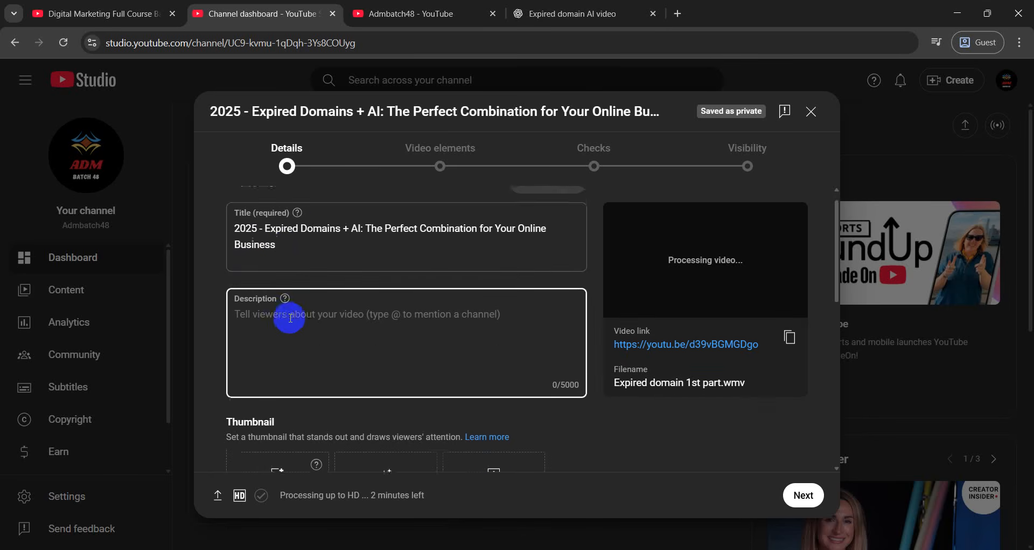
scroll(293, 301, up, 1)
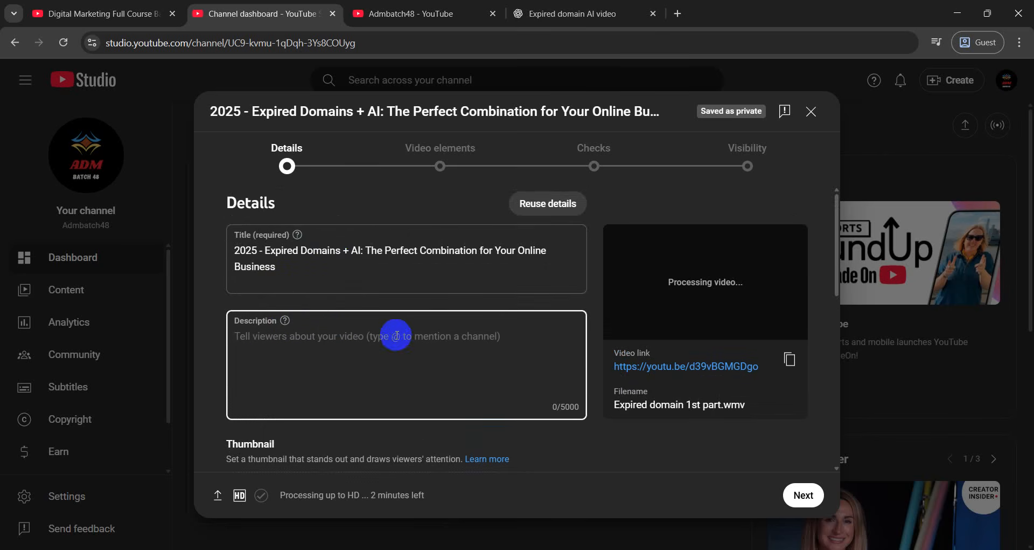
scroll(393, 334, down, 1)
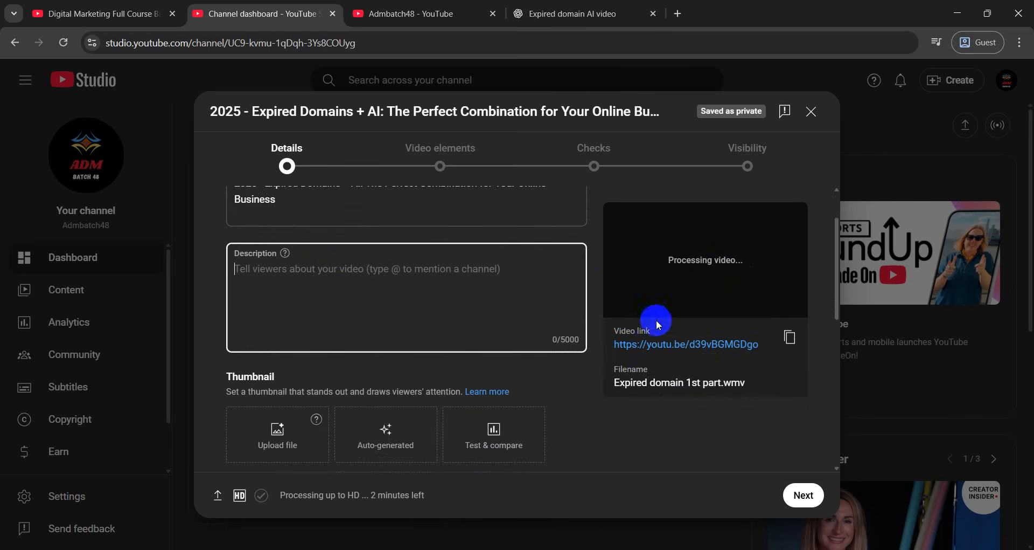
scroll(549, 294, down, 2)
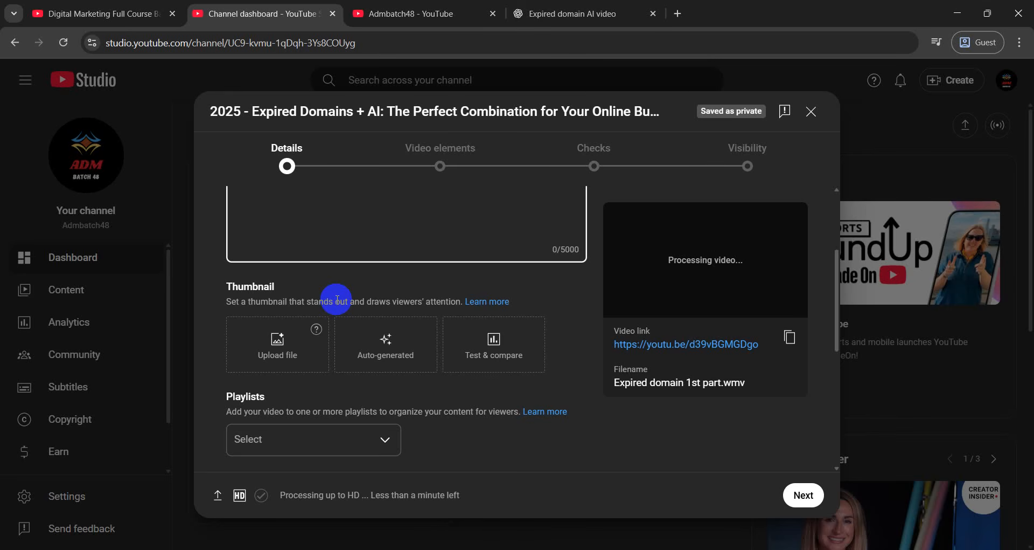
scroll(275, 238, up, 3)
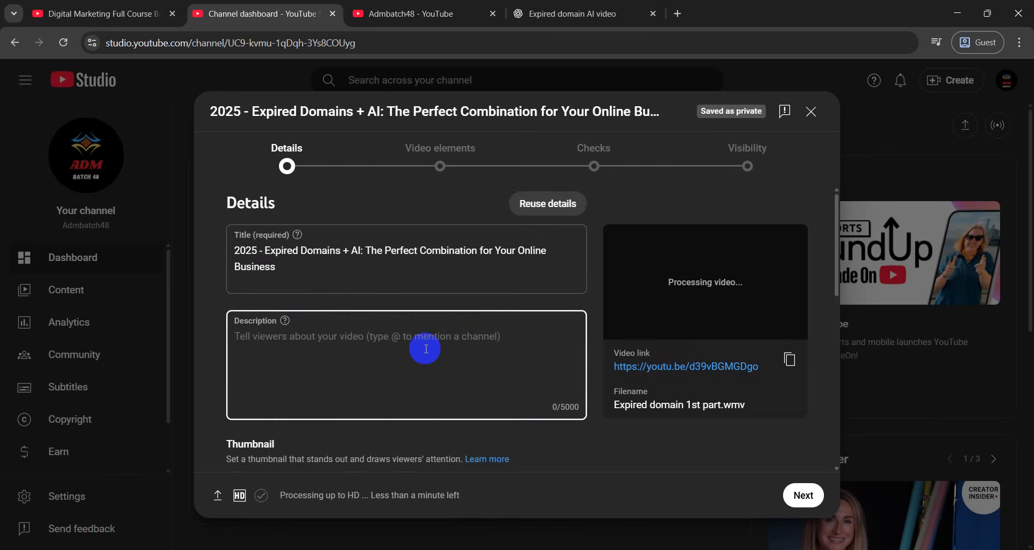
scroll(399, 348, down, 3)
click(295, 322)
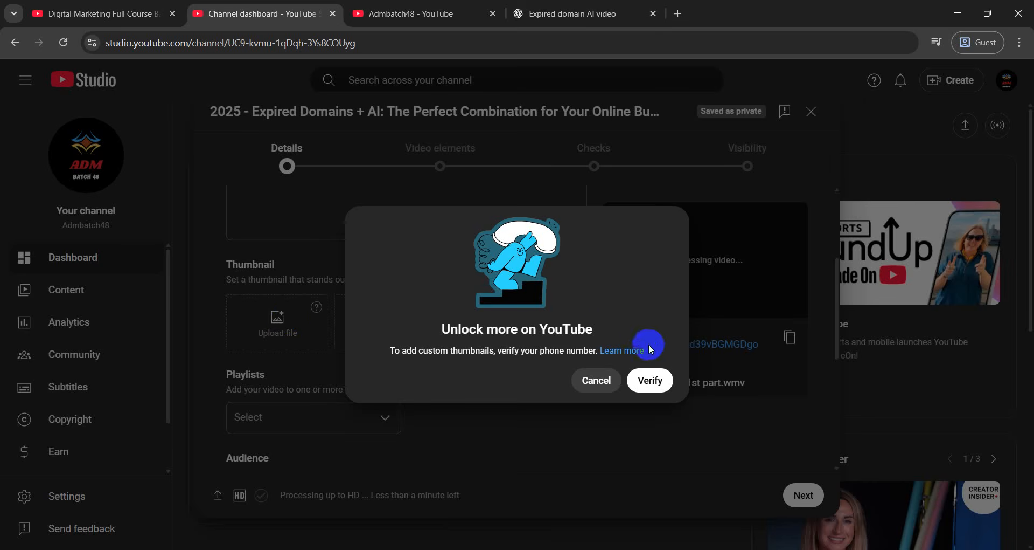
click(589, 385)
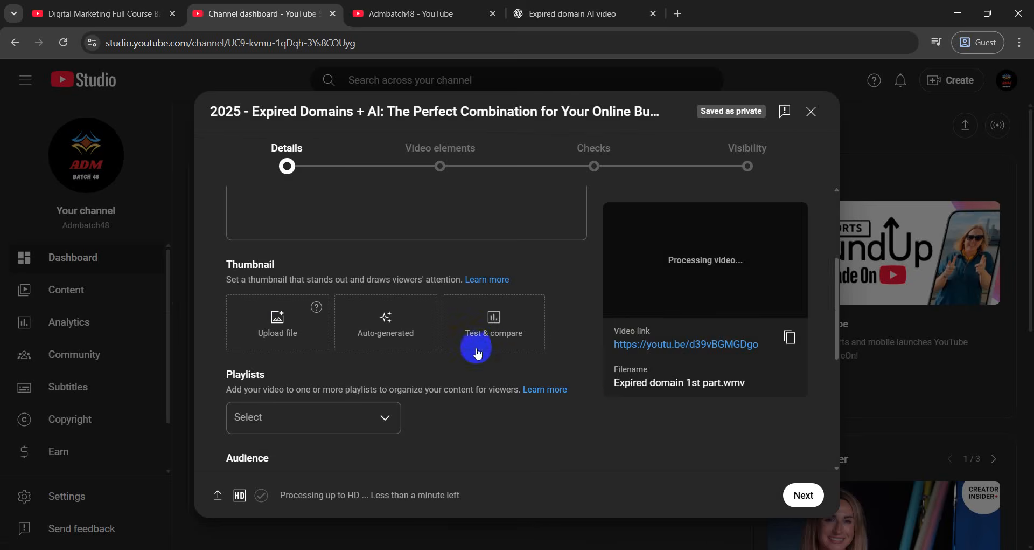
scroll(474, 347, up, 1)
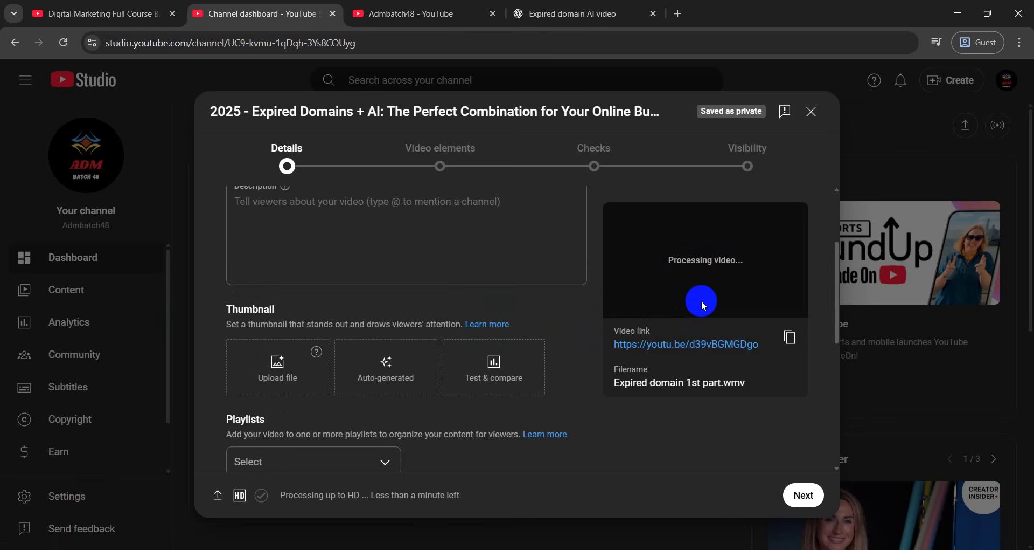
scroll(258, 329, down, 2)
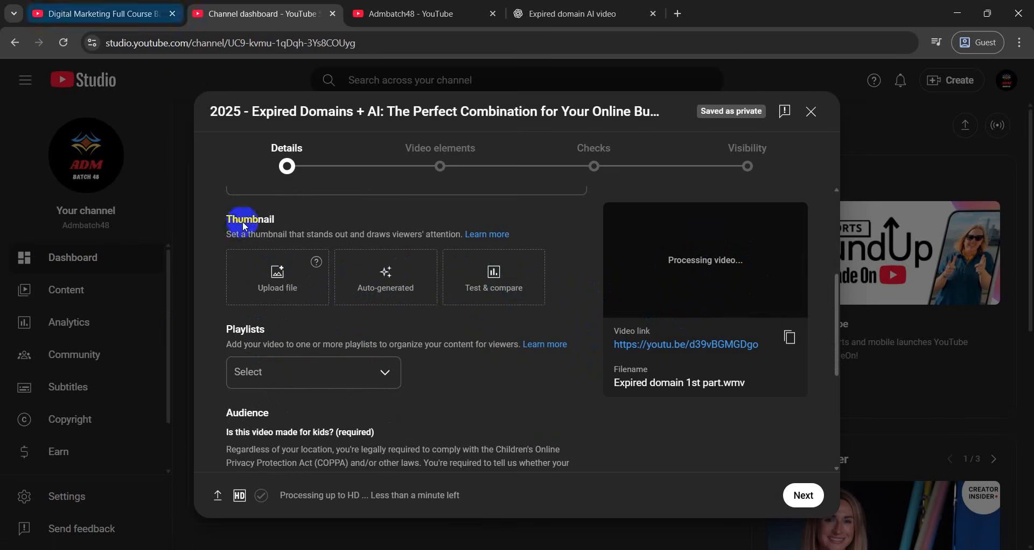
scroll(327, 348, down, 2)
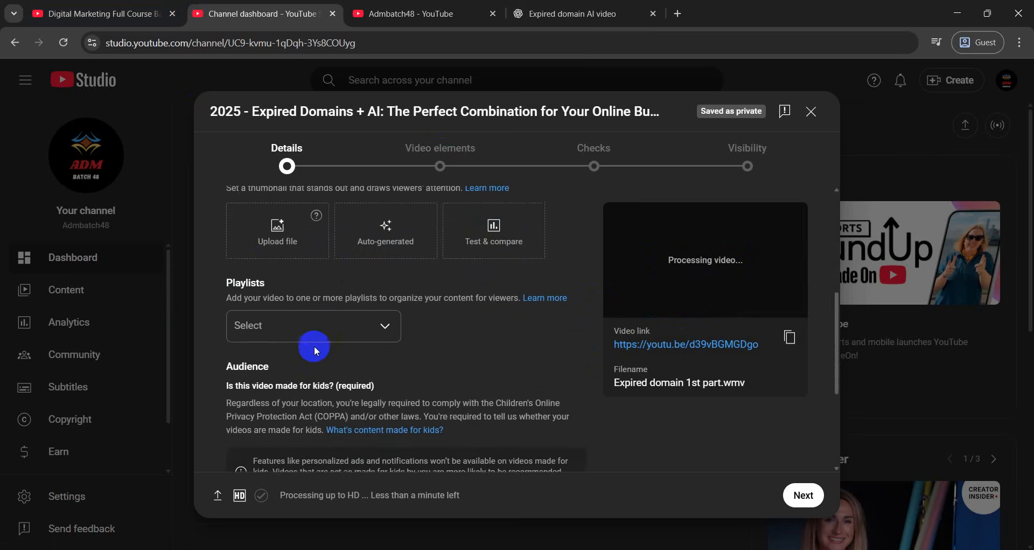
Create a new playlist titled 'Seo' from the Playlists list and add the video to it
click(316, 300)
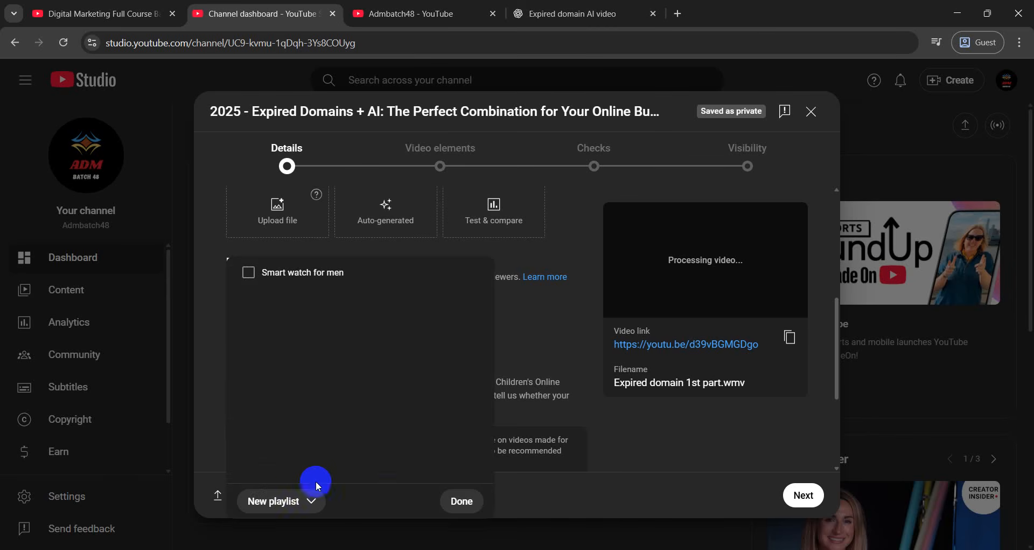
click(293, 499)
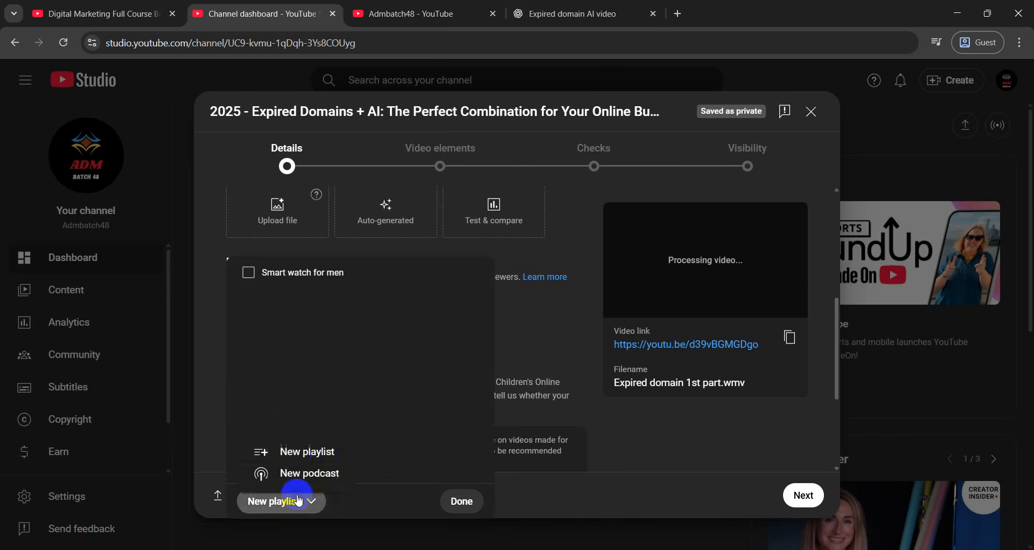
click(297, 452)
click(407, 213)
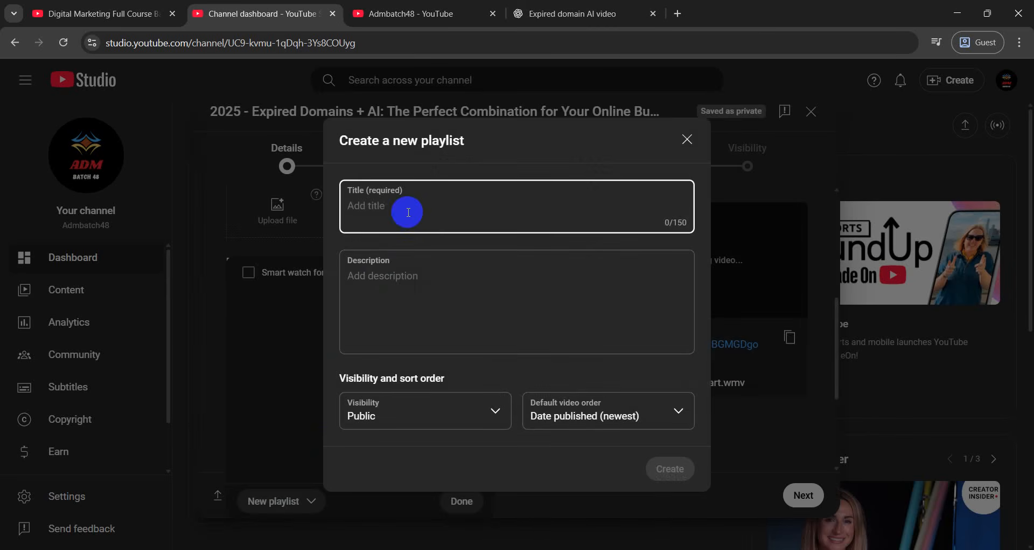
text(Seo)
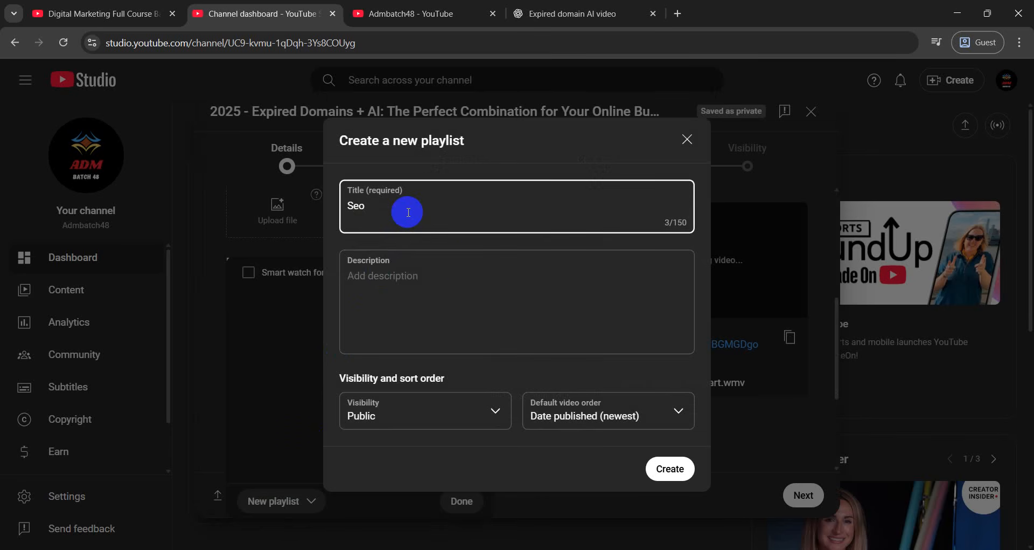
click(670, 467)
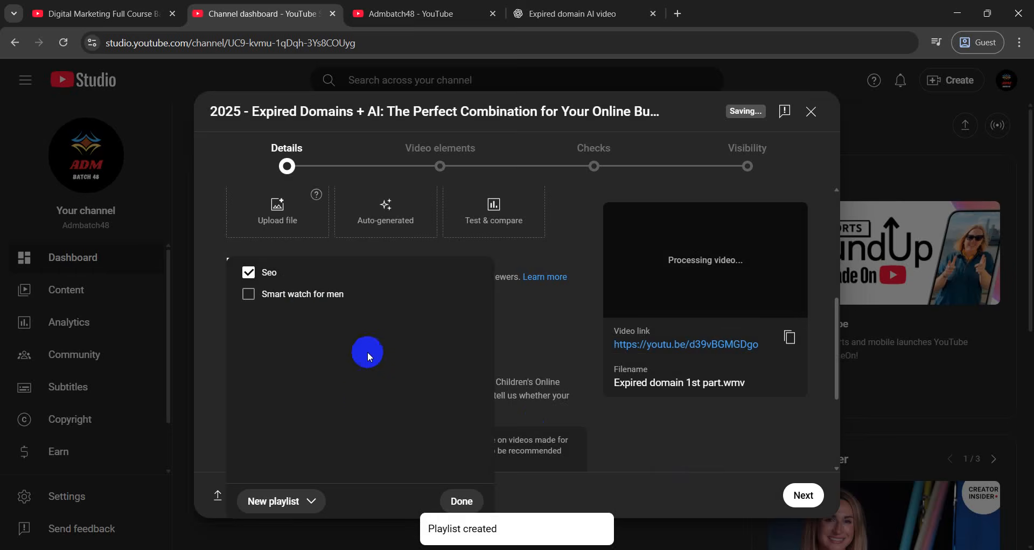
click(462, 500)
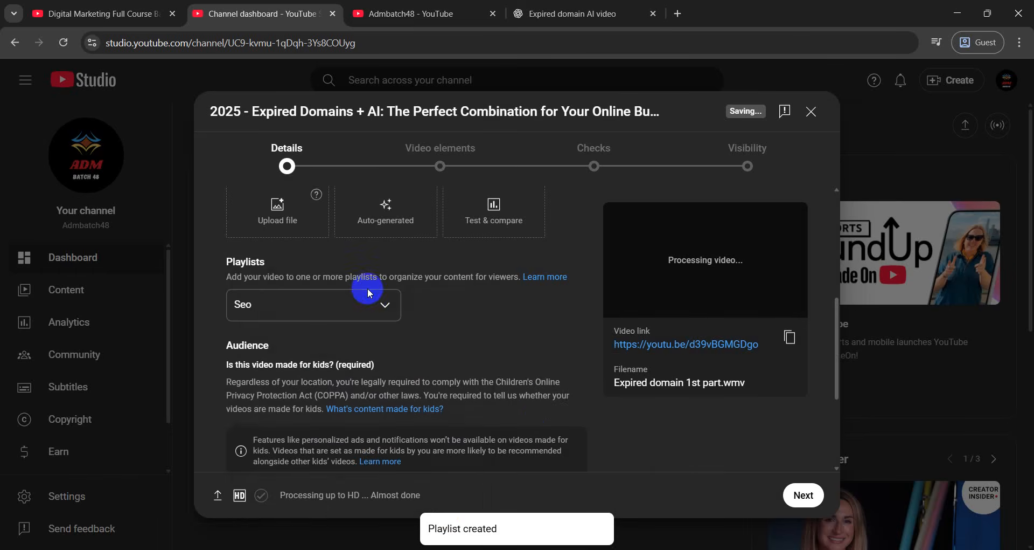
scroll(347, 241, down, 3)
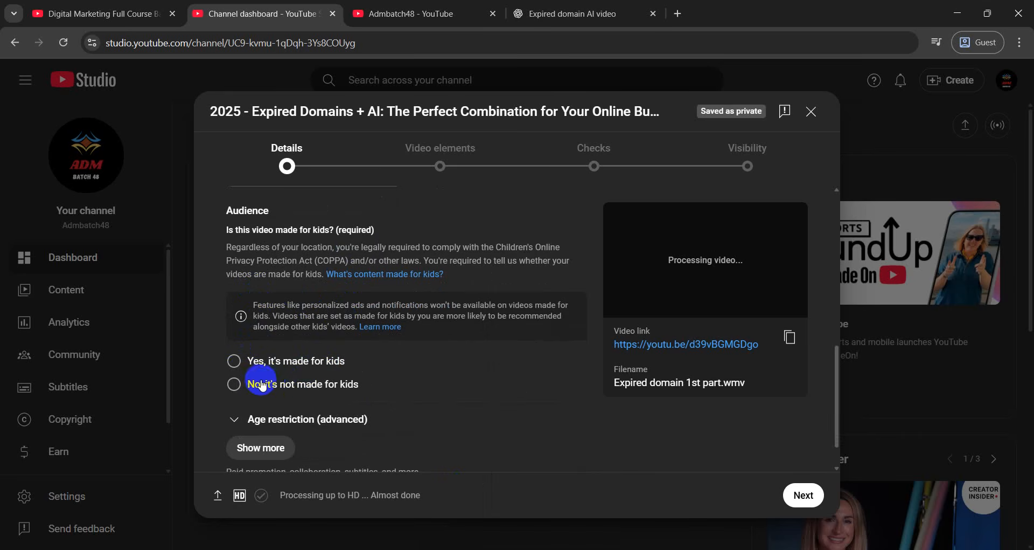
Mark the video 'No, it's not made for kids' and set Age restriction to 'No, don't restrict my video'
click(299, 384)
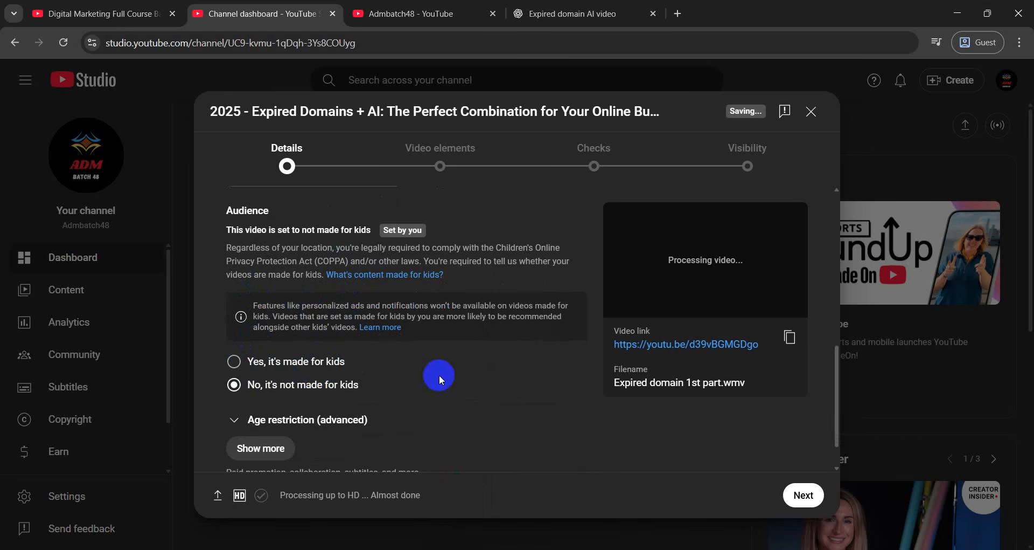
scroll(436, 366, down, 1)
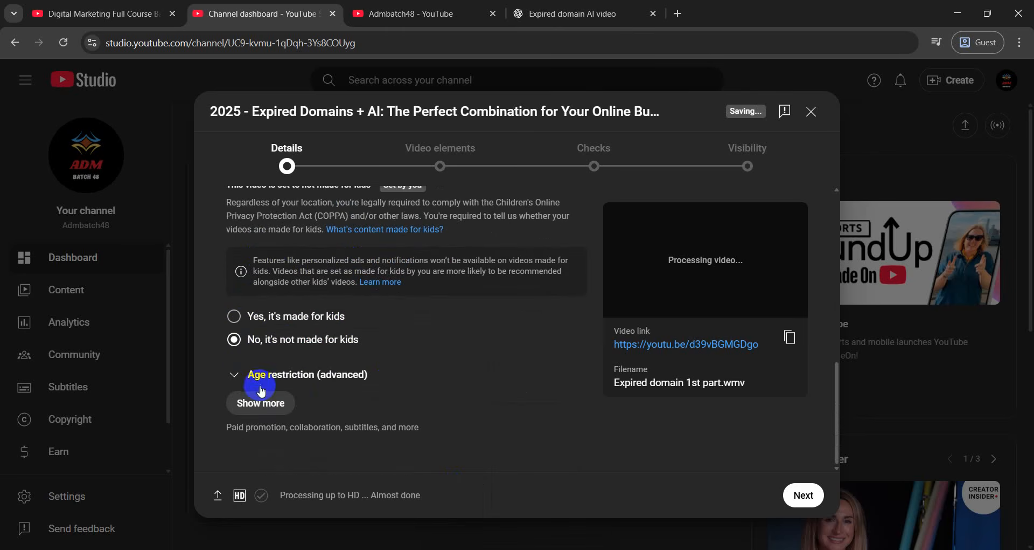
click(245, 401)
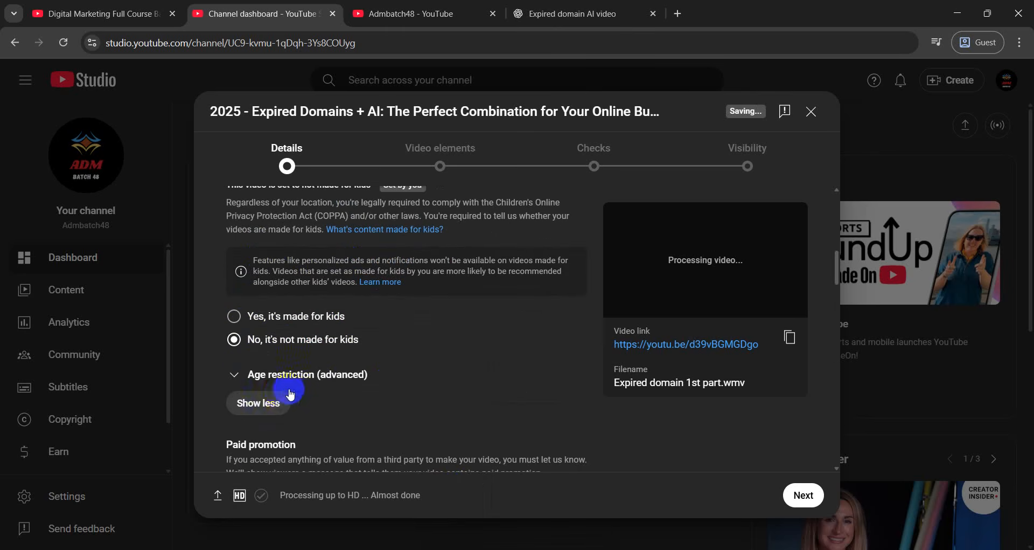
click(243, 378)
scroll(259, 361, down, 1)
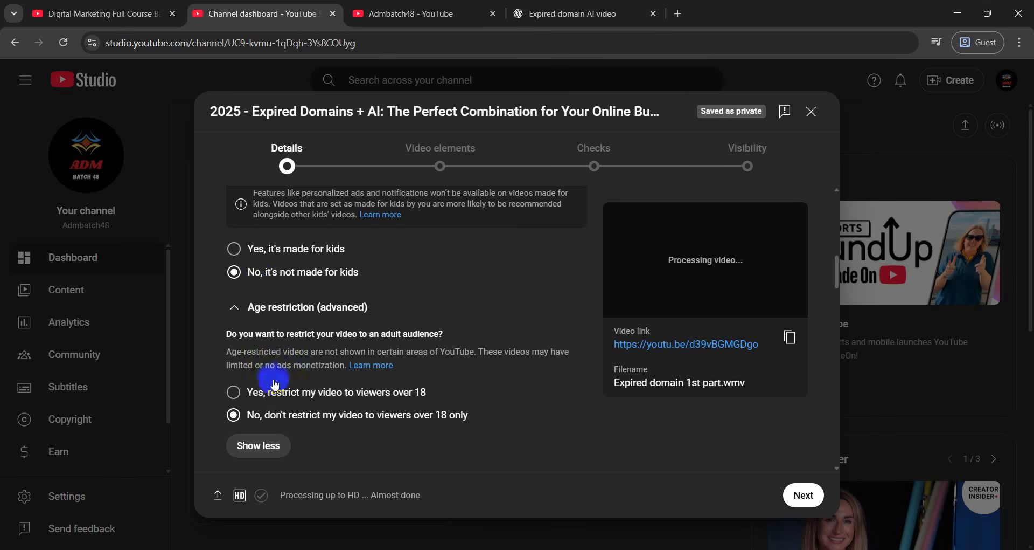
click(324, 397)
click(321, 416)
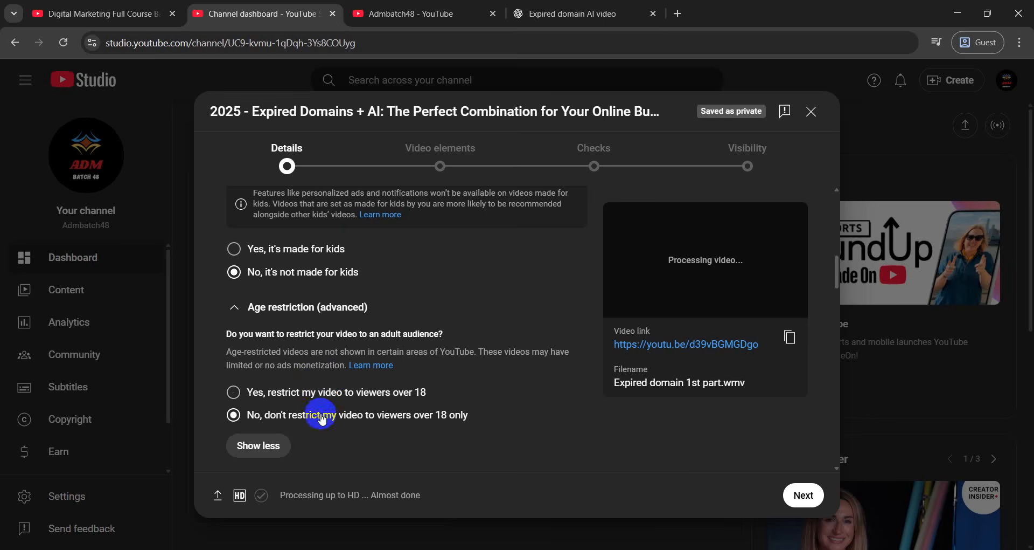
click(412, 9)
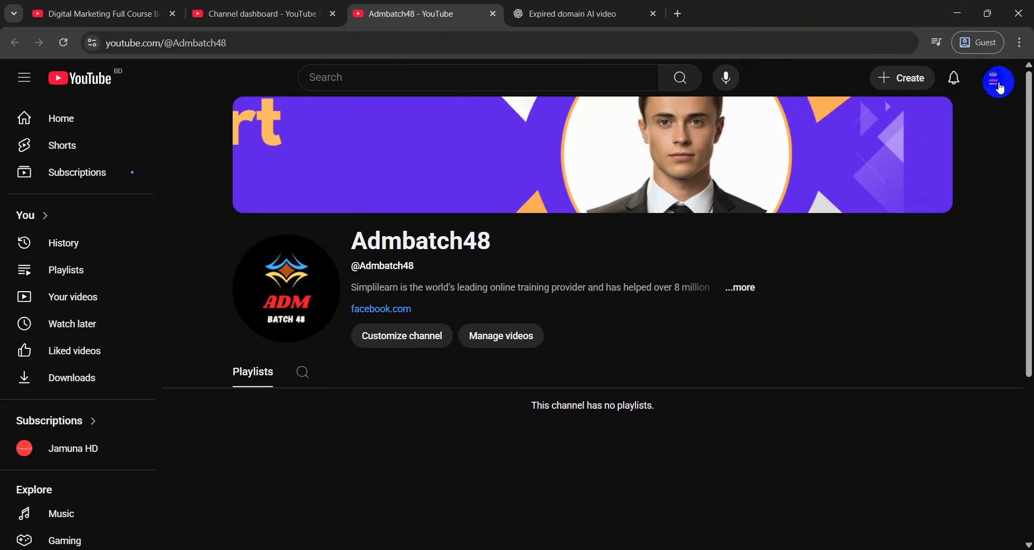
click(284, 5)
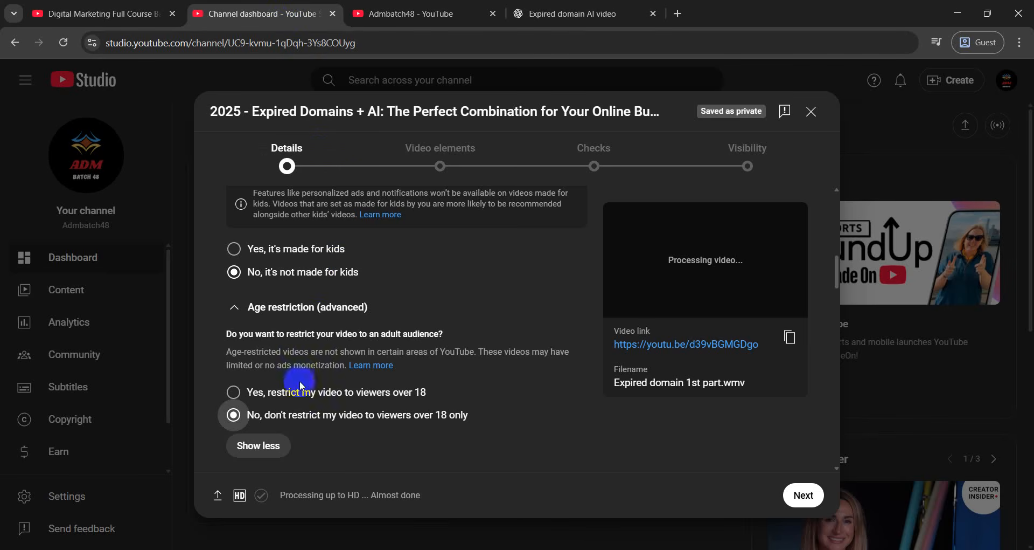
Scroll down the Details form, briefly clicking into the Tags field
scroll(474, 344, down, 4)
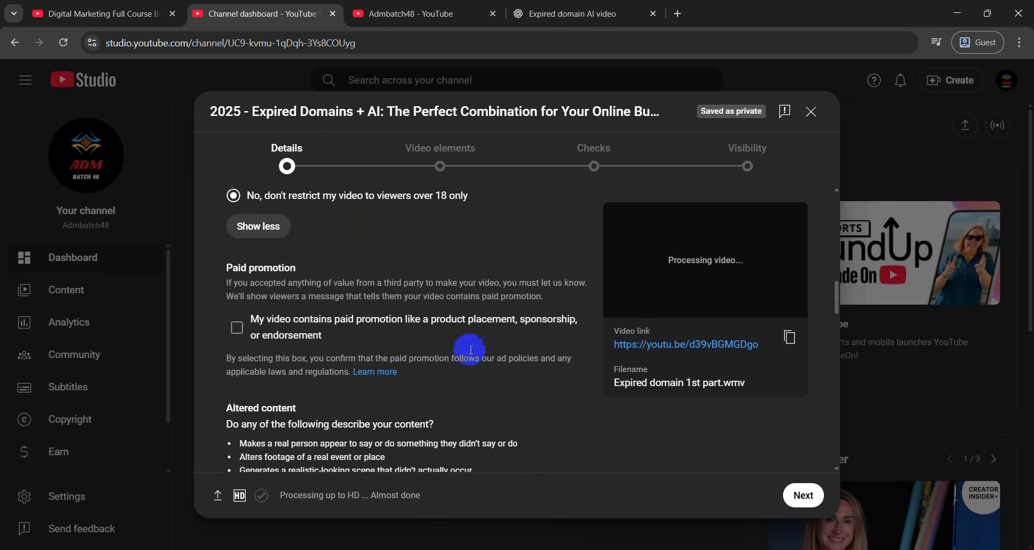
scroll(385, 328, down, 12)
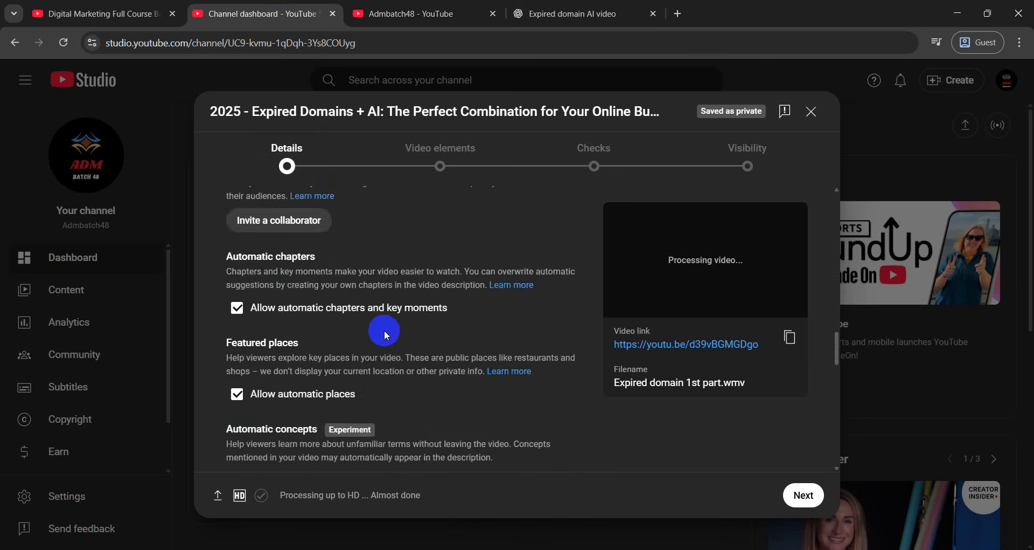
scroll(386, 338, down, 2)
click(333, 281)
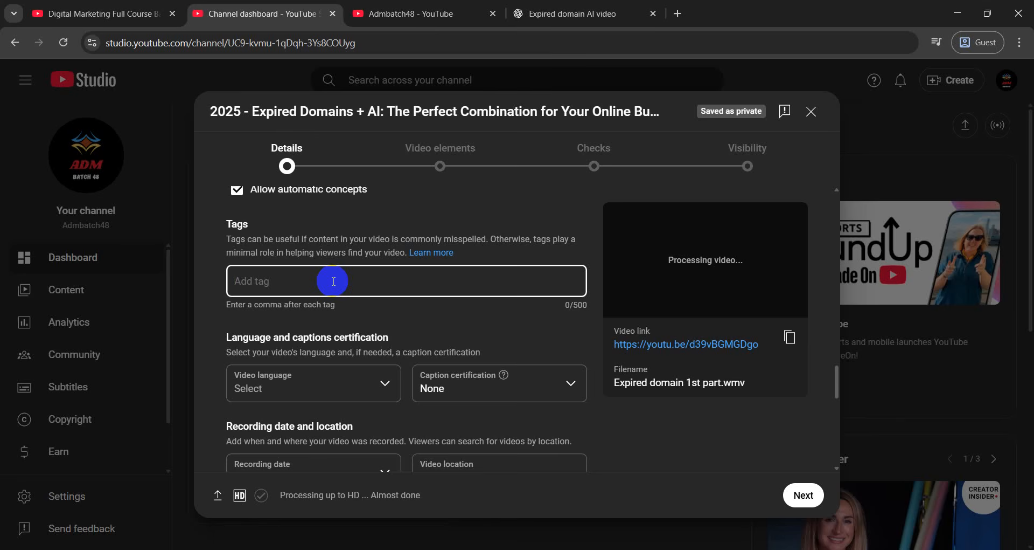
scroll(334, 281, down, 1)
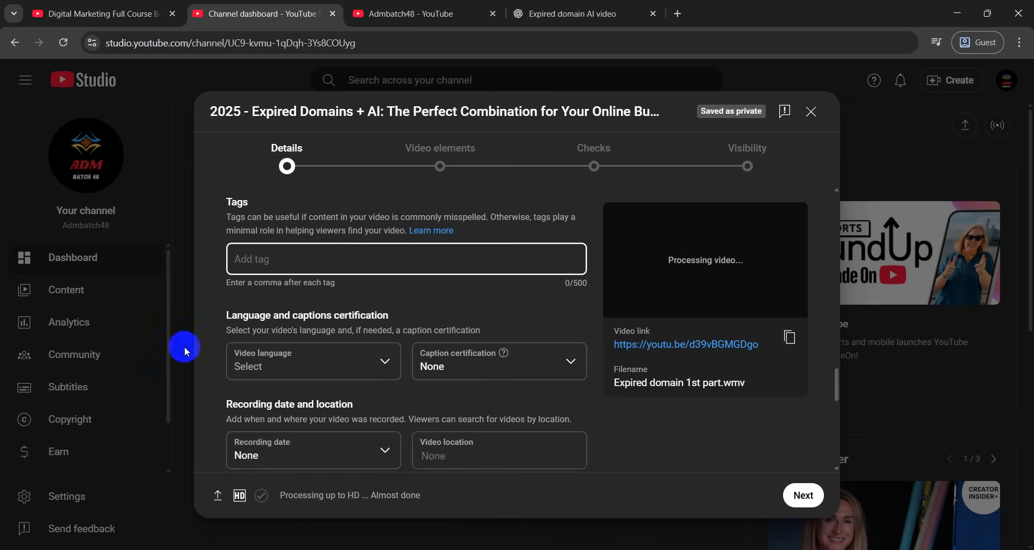
scroll(270, 331, down, 3)
Leave Video language unset and continue to the Video elements step
click(294, 316)
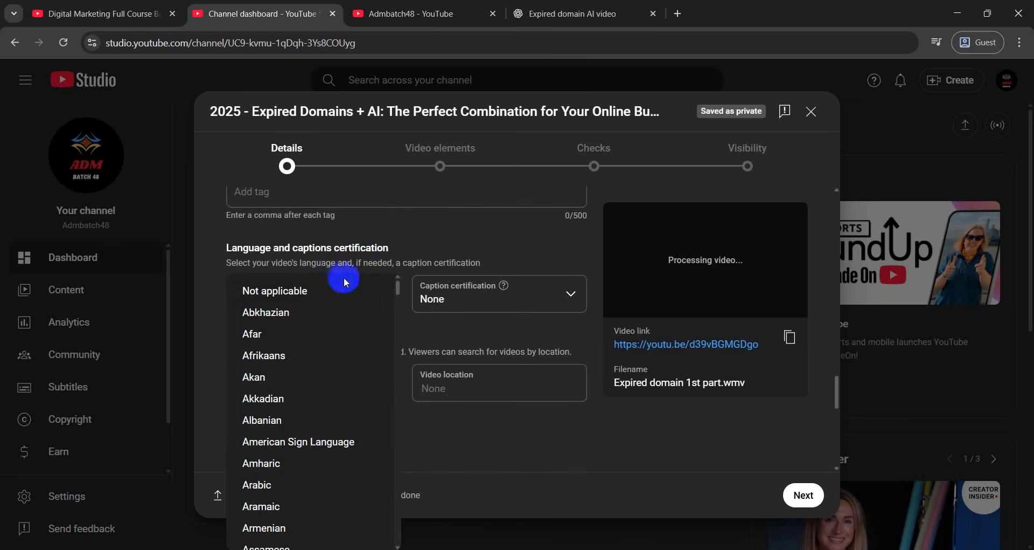
click(444, 238)
click(380, 294)
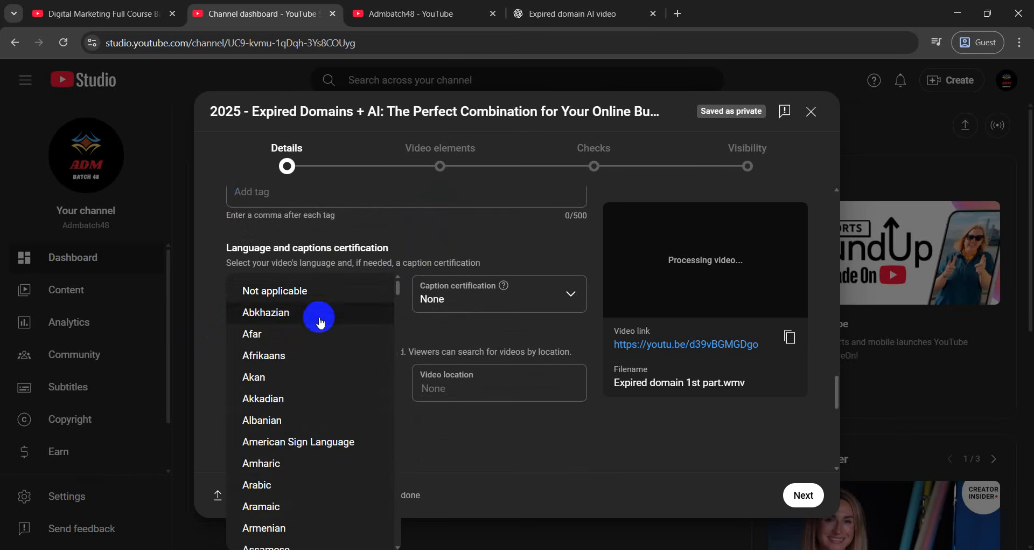
click(459, 246)
scroll(460, 246, down, 8)
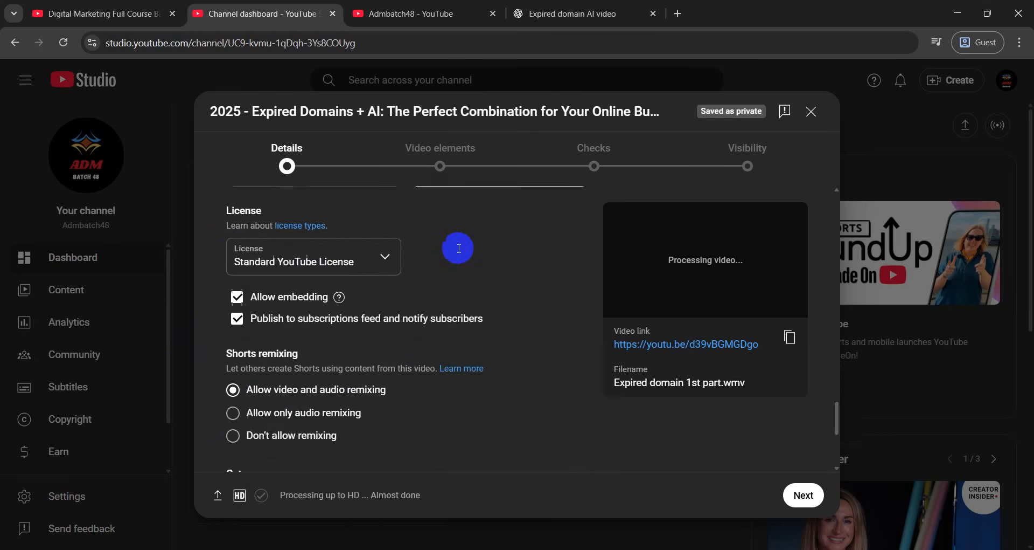
scroll(431, 461, up, 10)
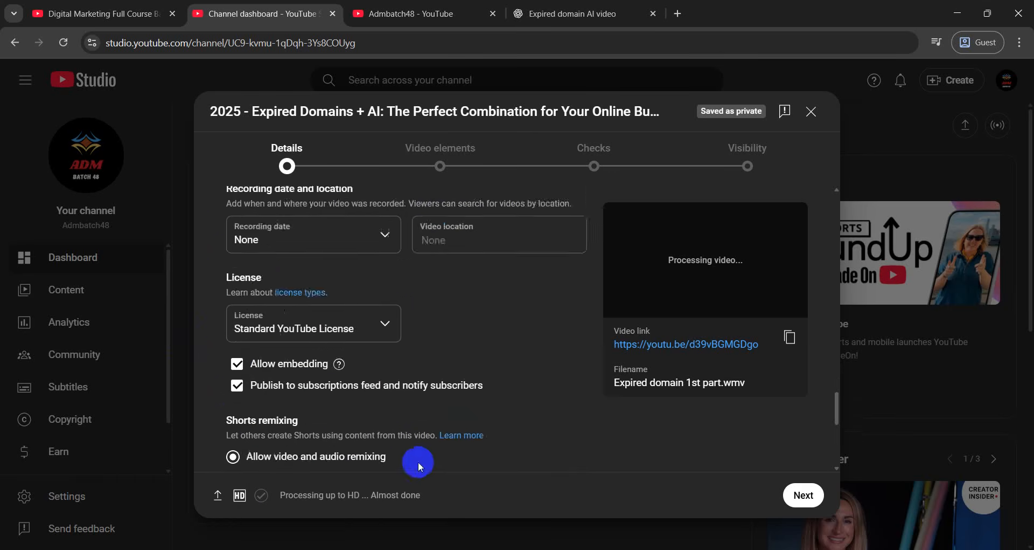
scroll(409, 440, up, 10)
click(804, 494)
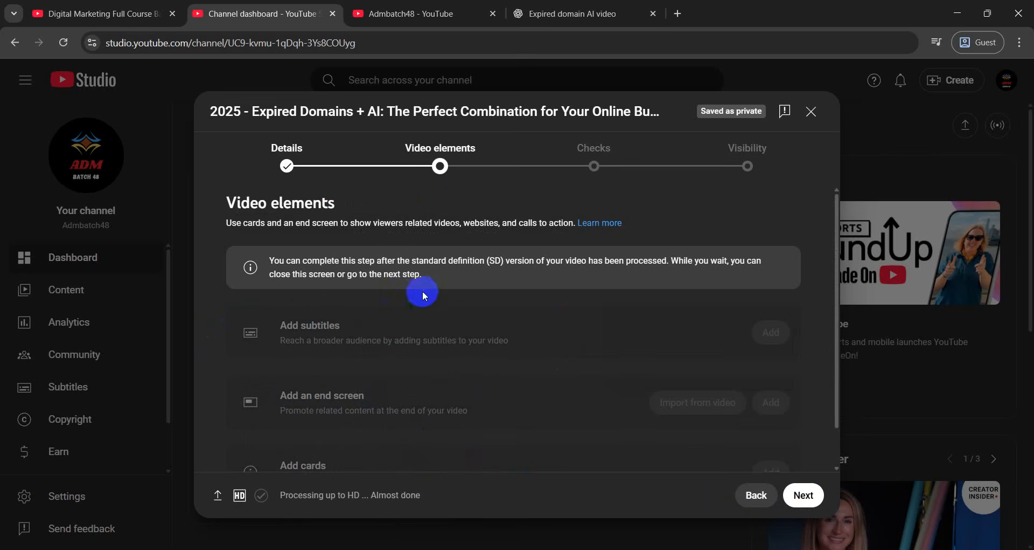
Pass Video elements and Checks, with the copyright check still running, to reach Visibility
scroll(422, 291, down, 1)
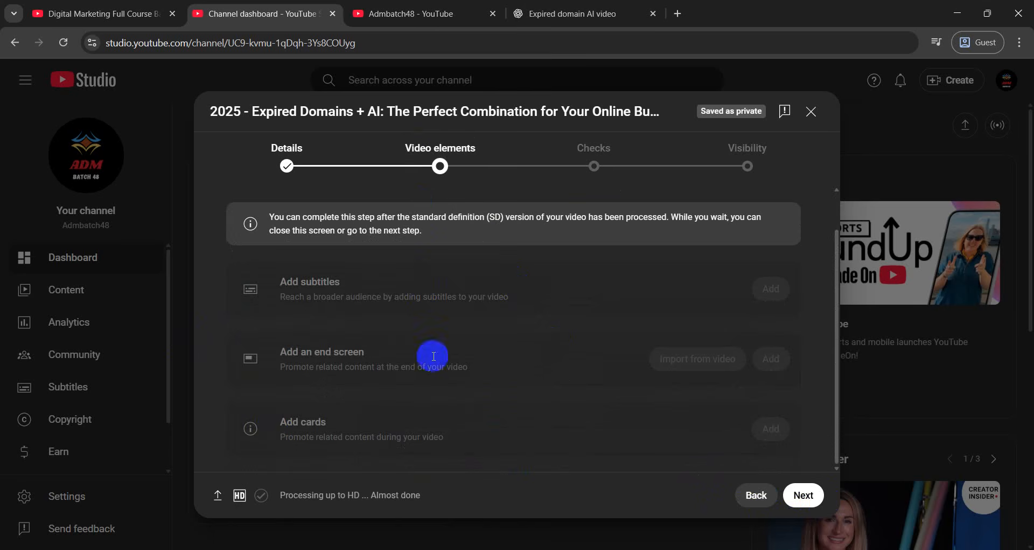
click(804, 495)
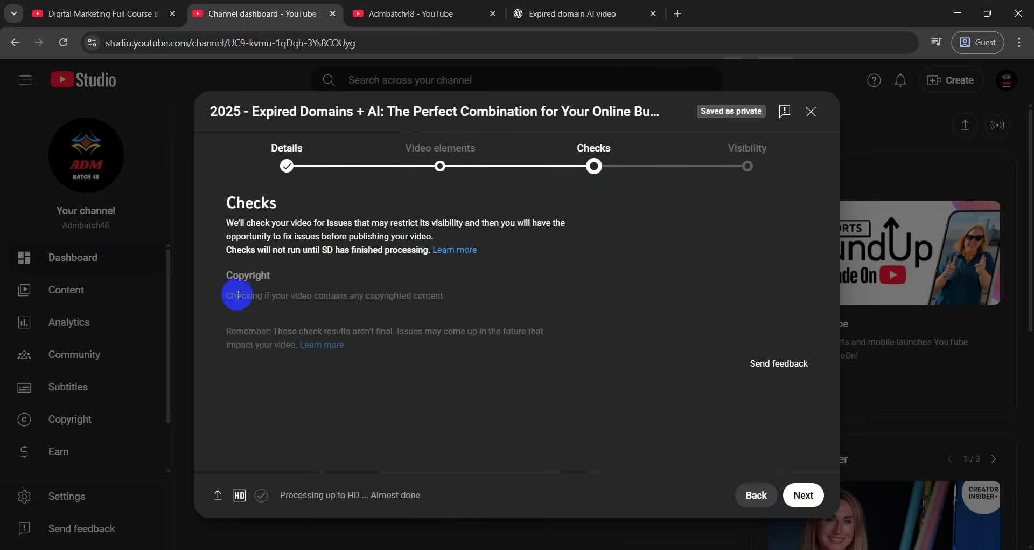
drag(209, 296, 469, 293)
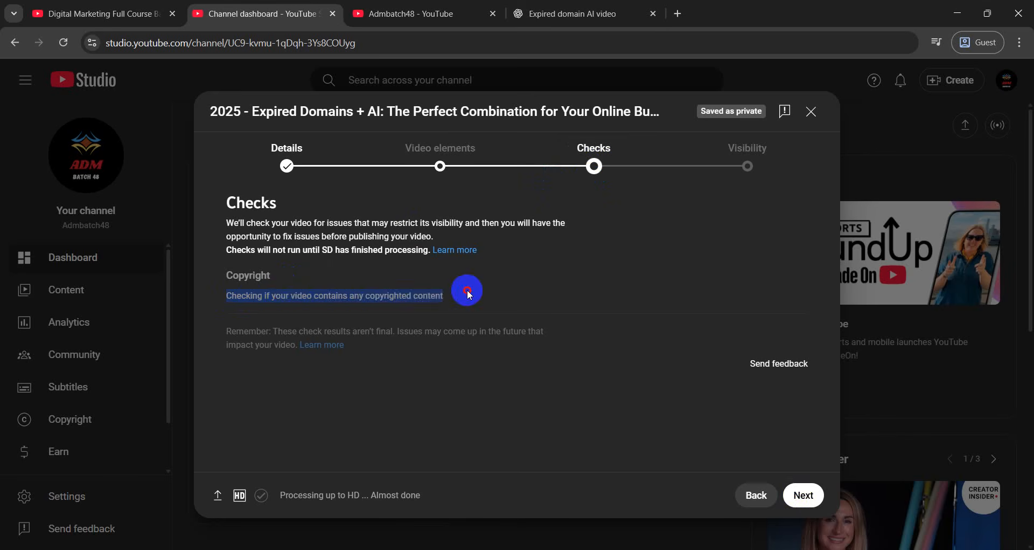
click(470, 294)
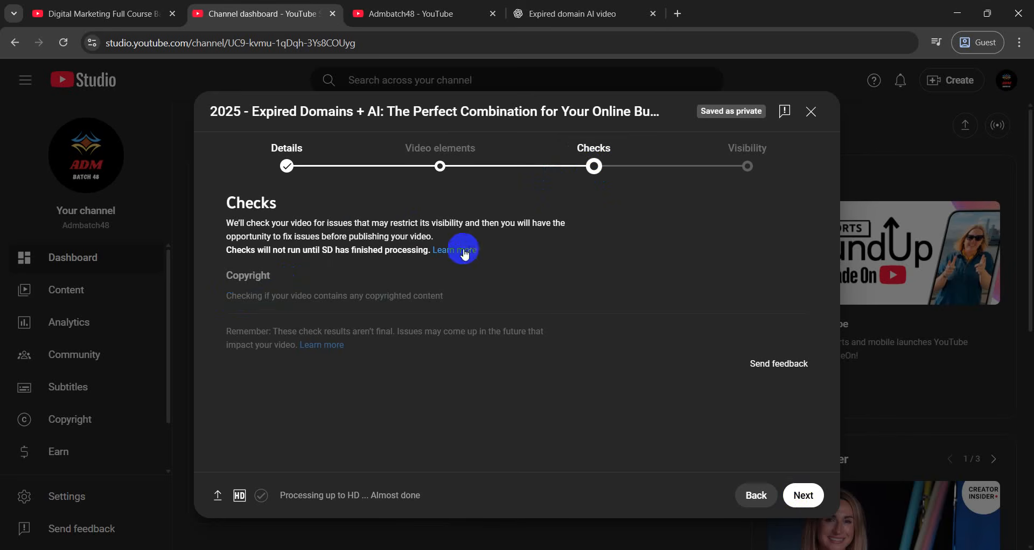
click(286, 165)
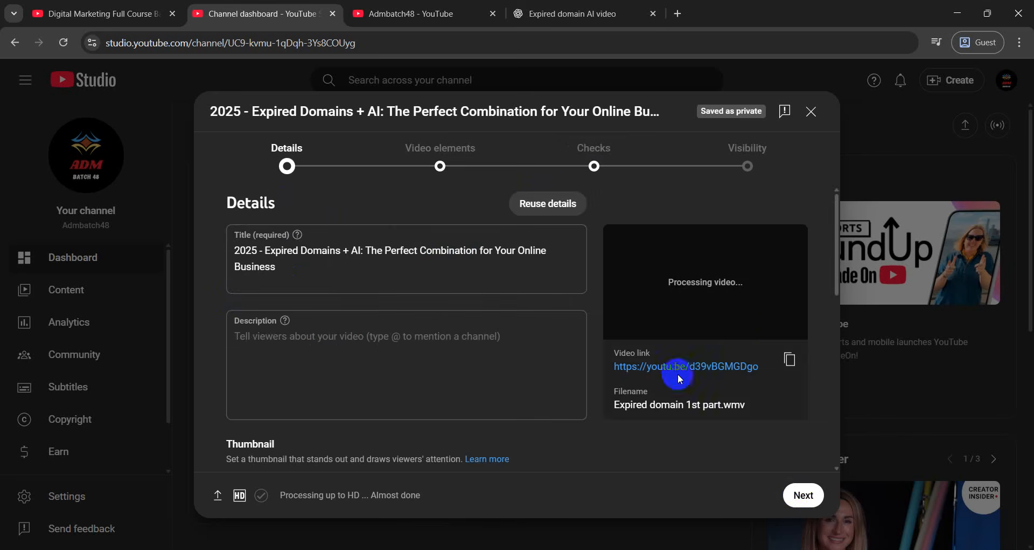
click(594, 166)
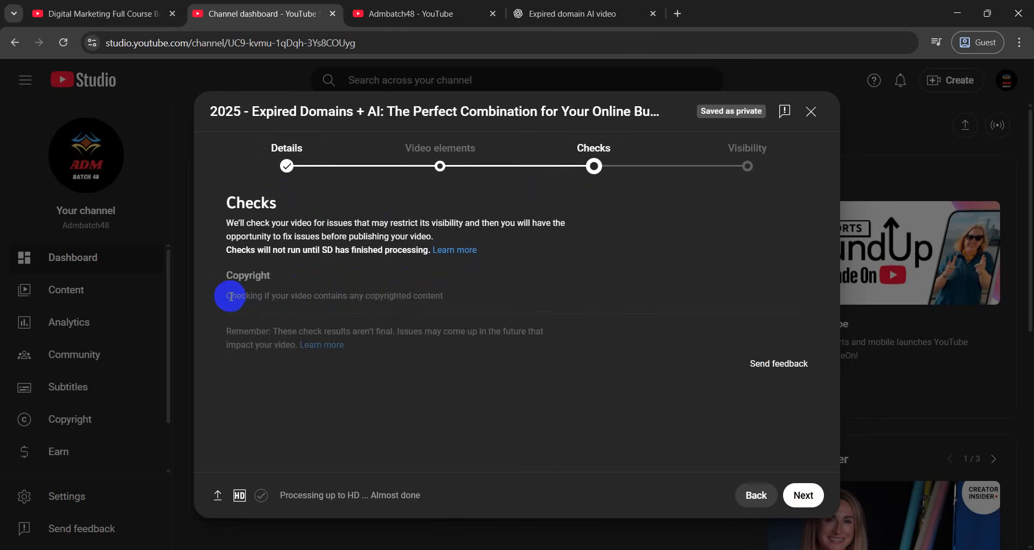
mouse_move(230, 296)
mouse_down()
mouse_move(462, 296)
mouse_move(219, 294)
mouse_up()
click(471, 306)
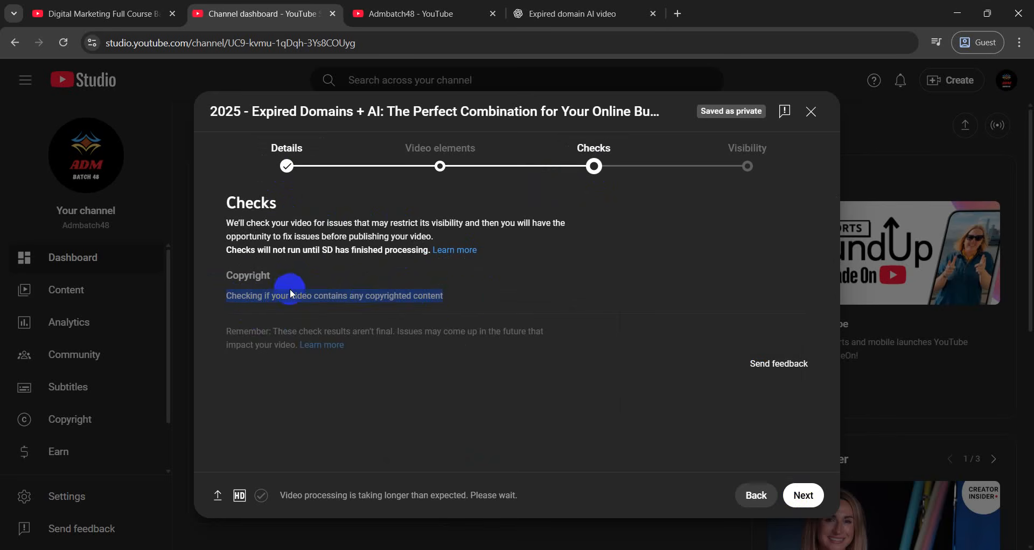
click(803, 495)
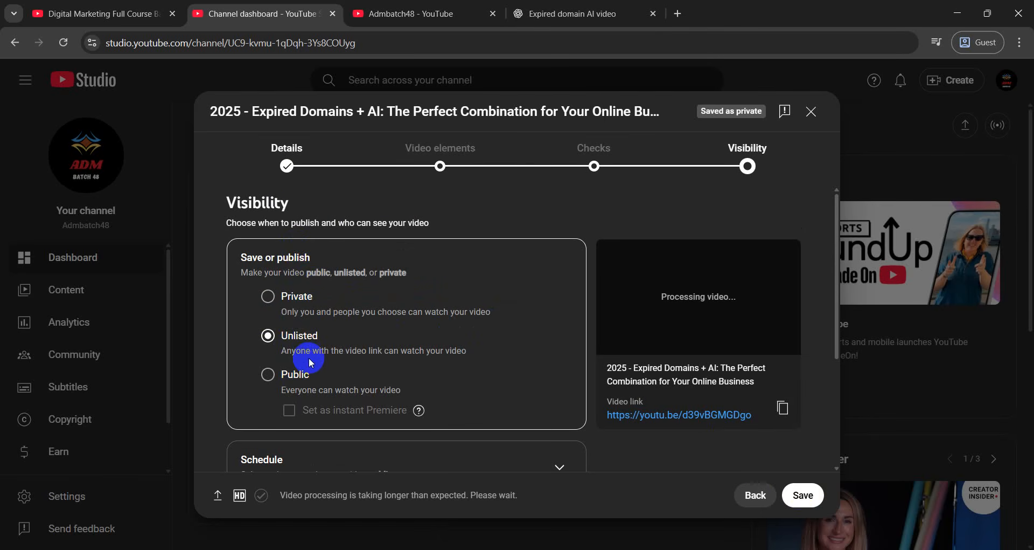
Set the video's visibility to Public and publish it
click(290, 377)
scroll(391, 320, down, 3)
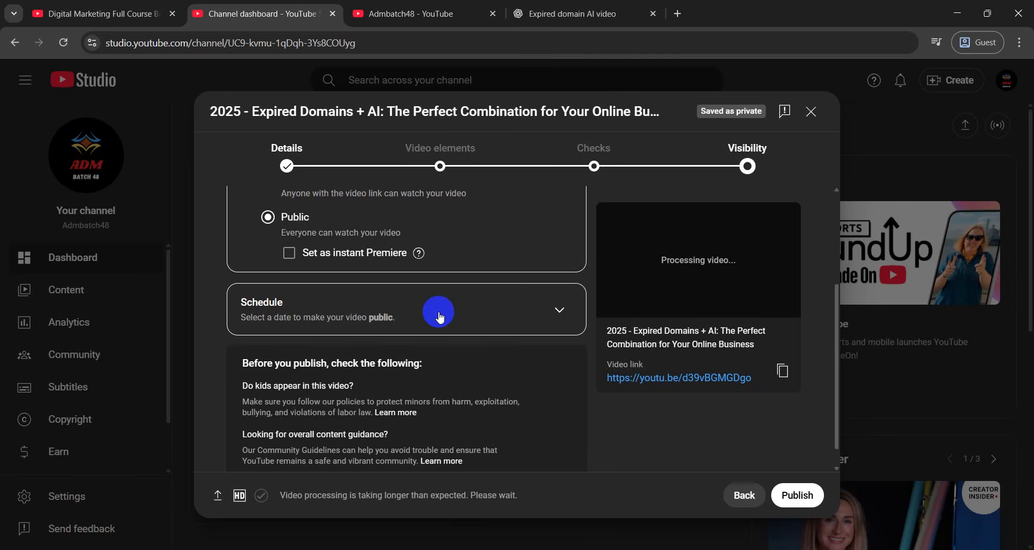
scroll(457, 307, down, 1)
scroll(458, 308, up, 5)
click(782, 495)
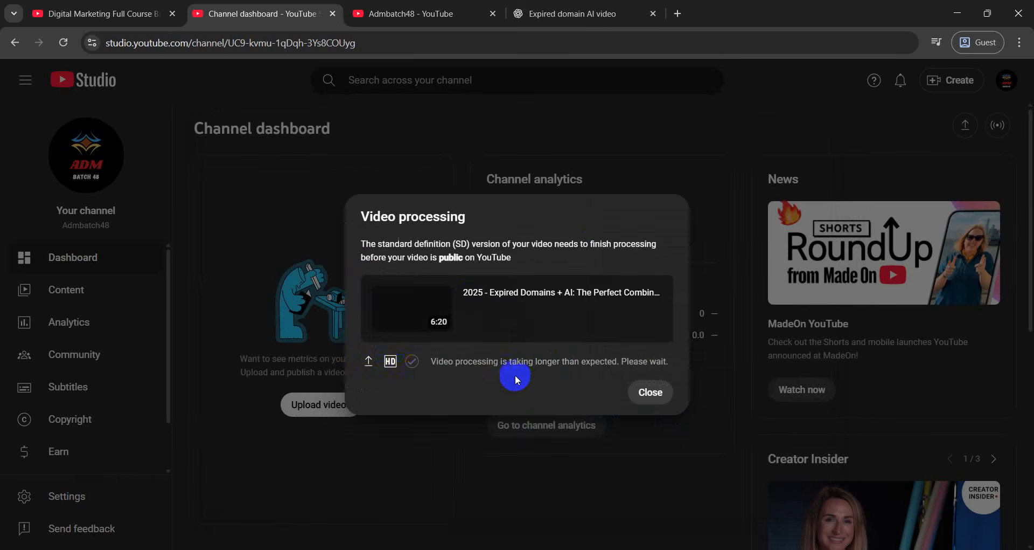
Close the processing notice and choose 'Your channel' from the account menu
click(650, 396)
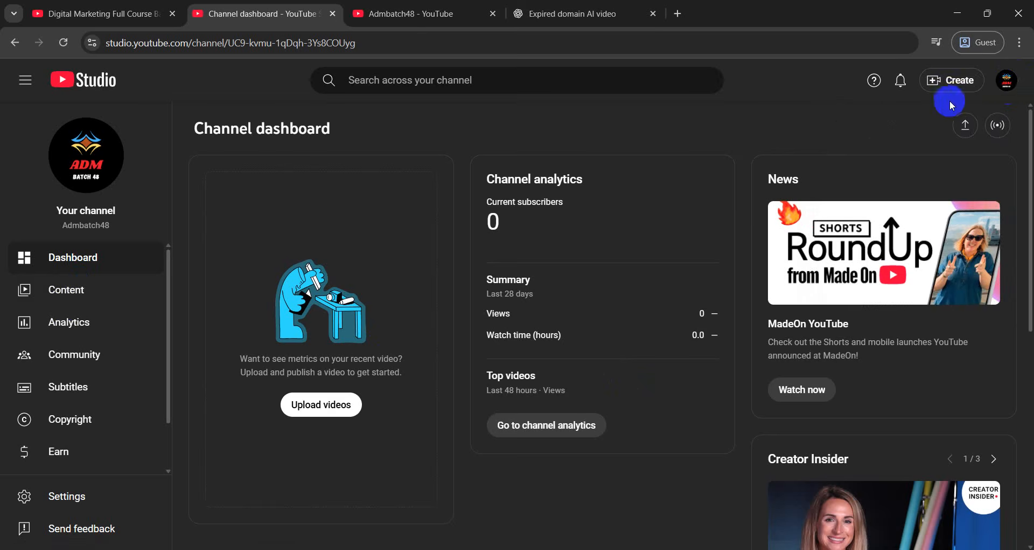
click(1006, 82)
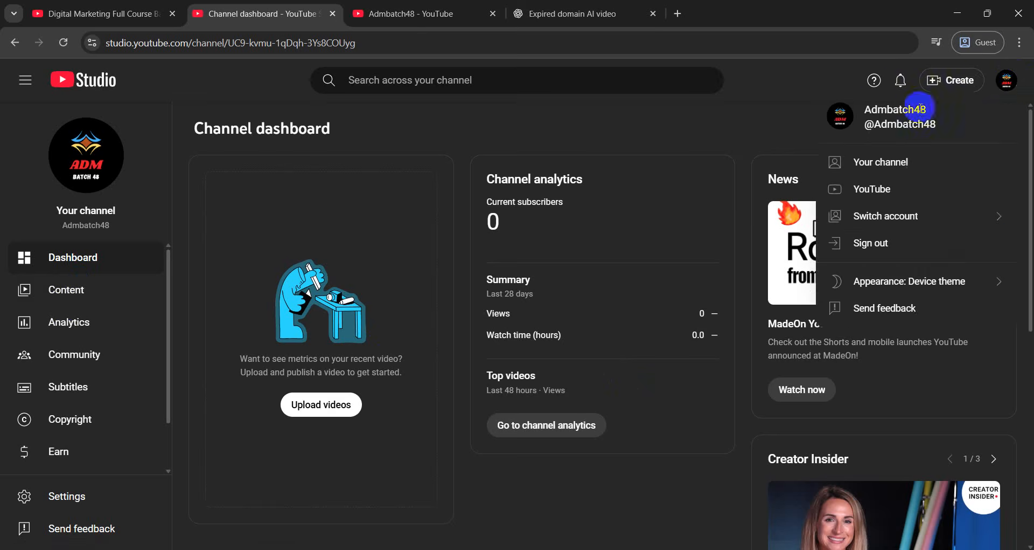
click(864, 162)
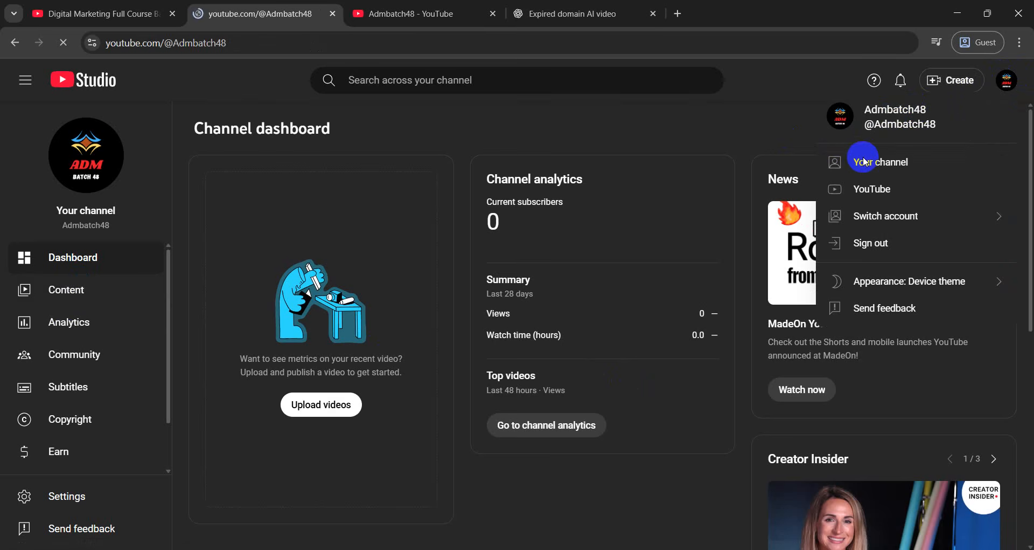
Play the Expired Domains + AI video from the Seo playlist and expand its description
scroll(533, 286, down, 2)
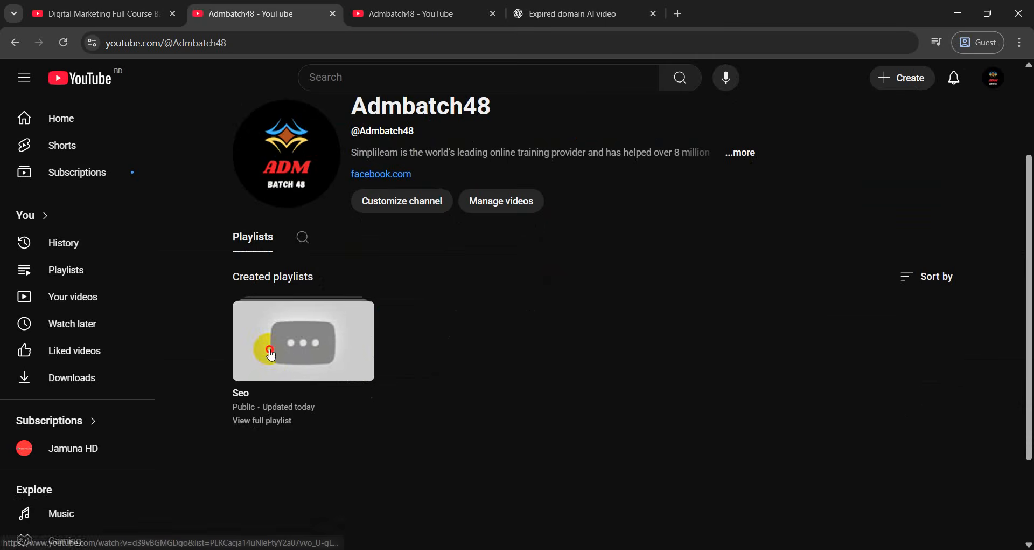
click(271, 355)
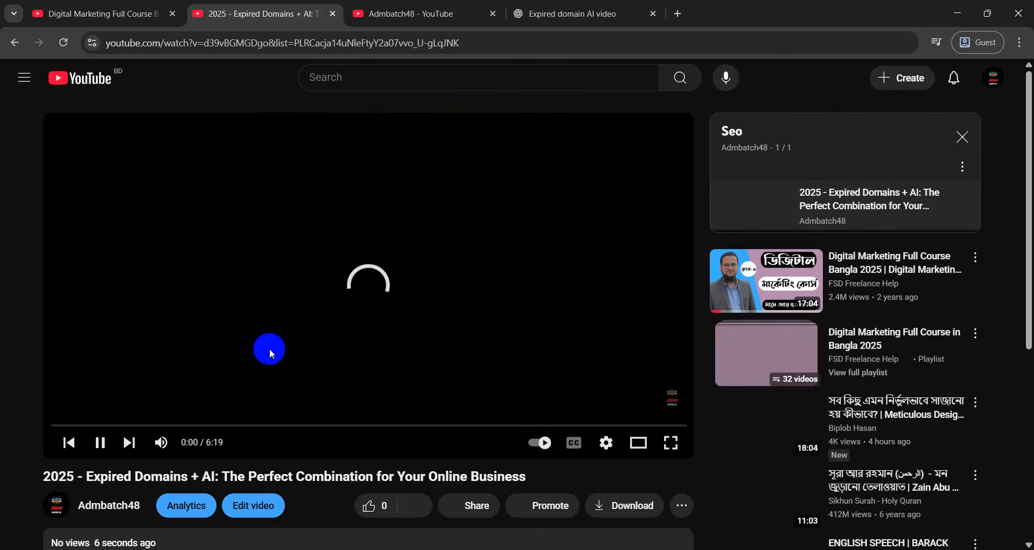
scroll(160, 396, down, 1)
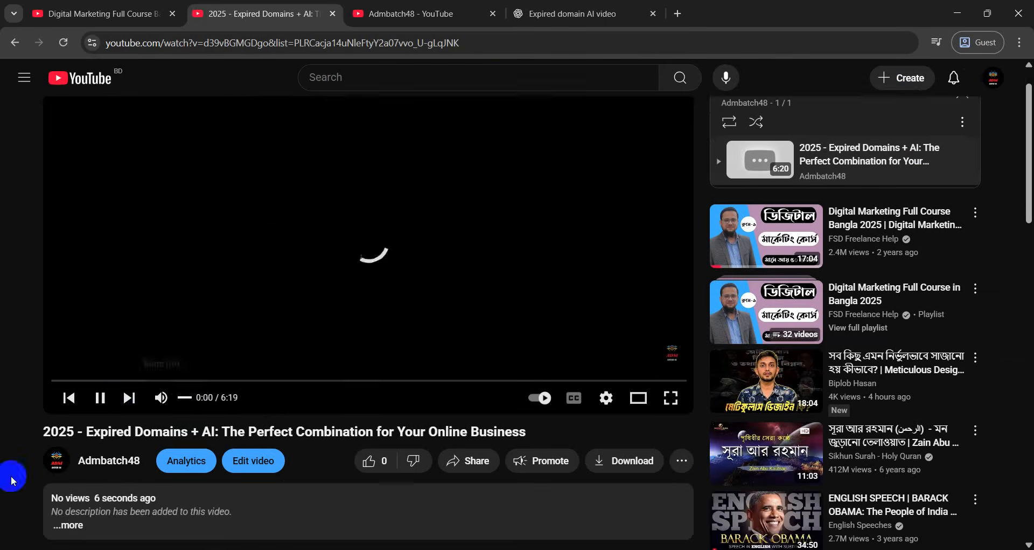
scroll(227, 414, up, 1)
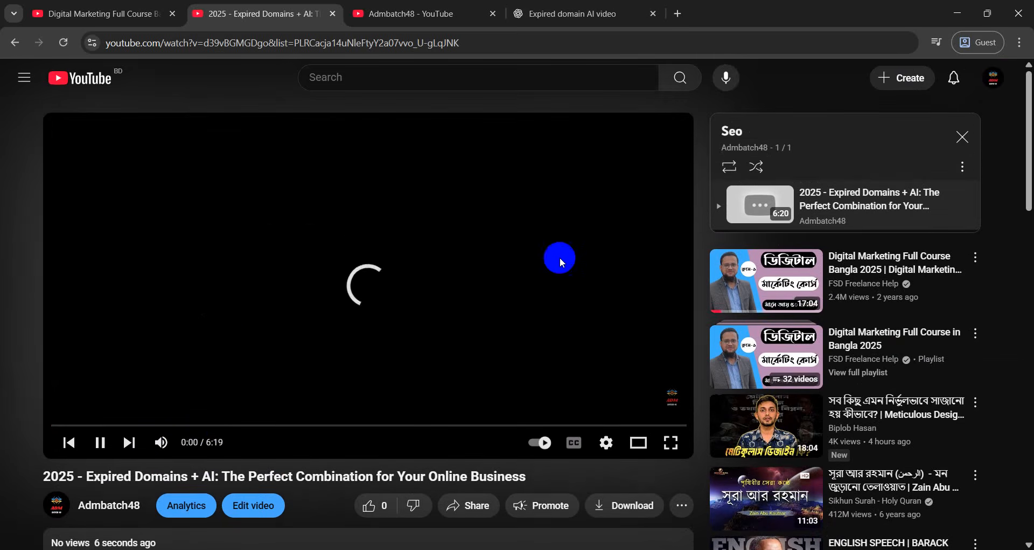
scroll(382, 315, down, 3)
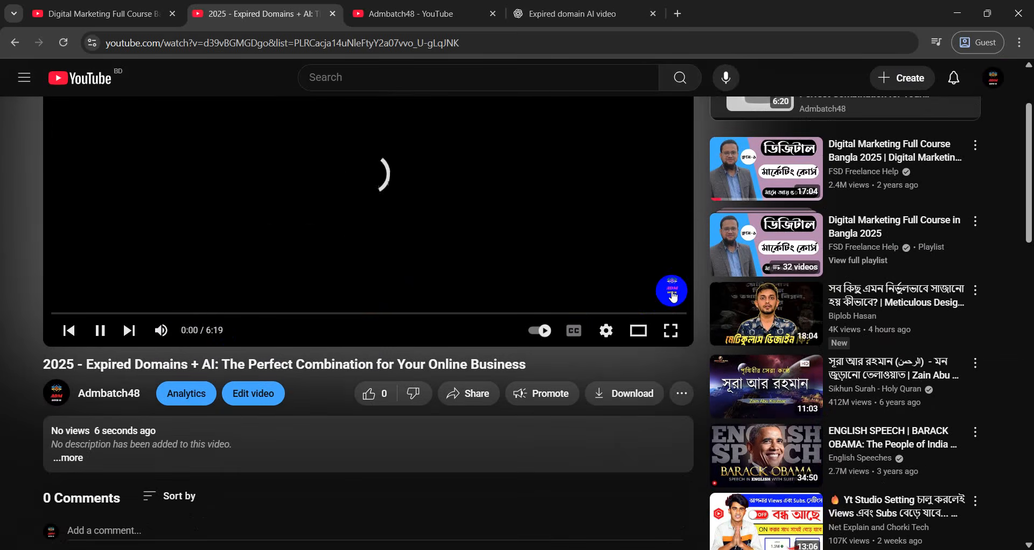
scroll(673, 296, up, 3)
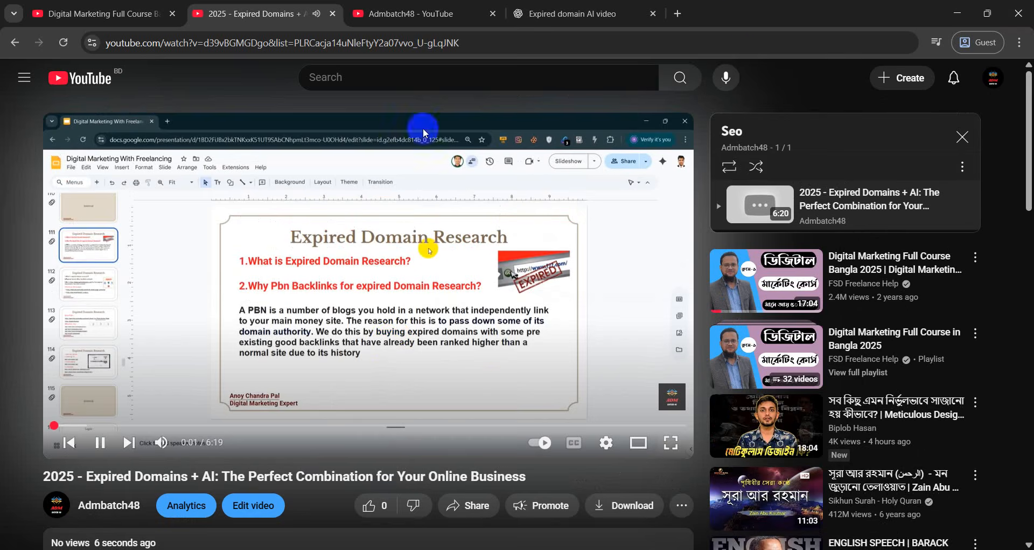
scroll(112, 399, down, 4)
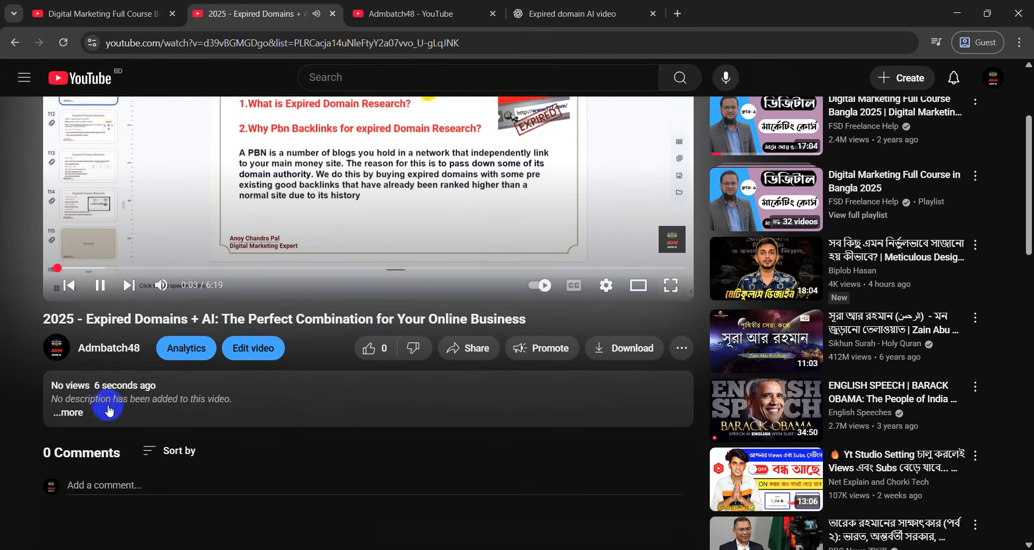
scroll(111, 412, down, 1)
click(70, 364)
Scrub the video forward to about 1:36, then go back to the Admbatch48 channel page
scroll(184, 371, down, 2)
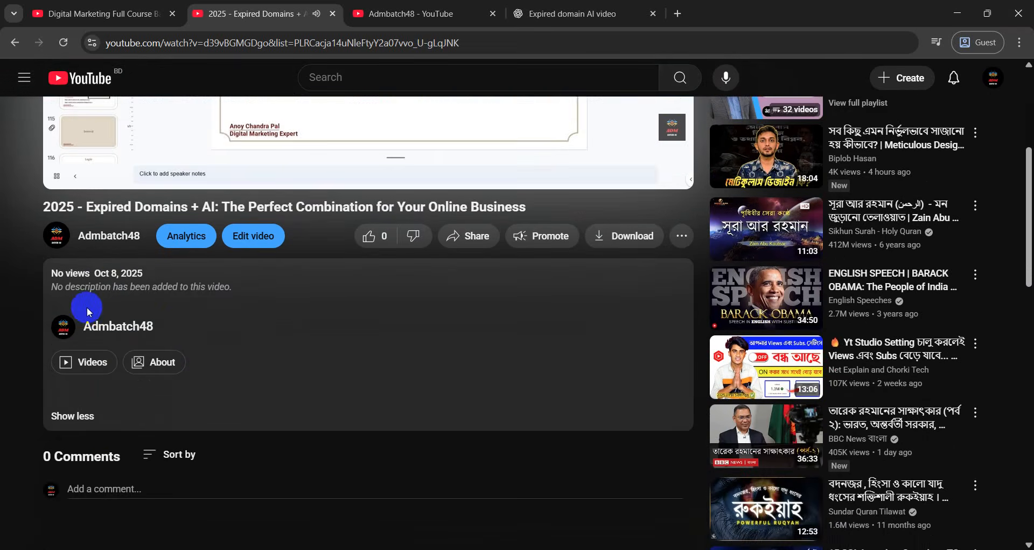
scroll(273, 353, up, 6)
click(109, 426)
drag(109, 427, 214, 425)
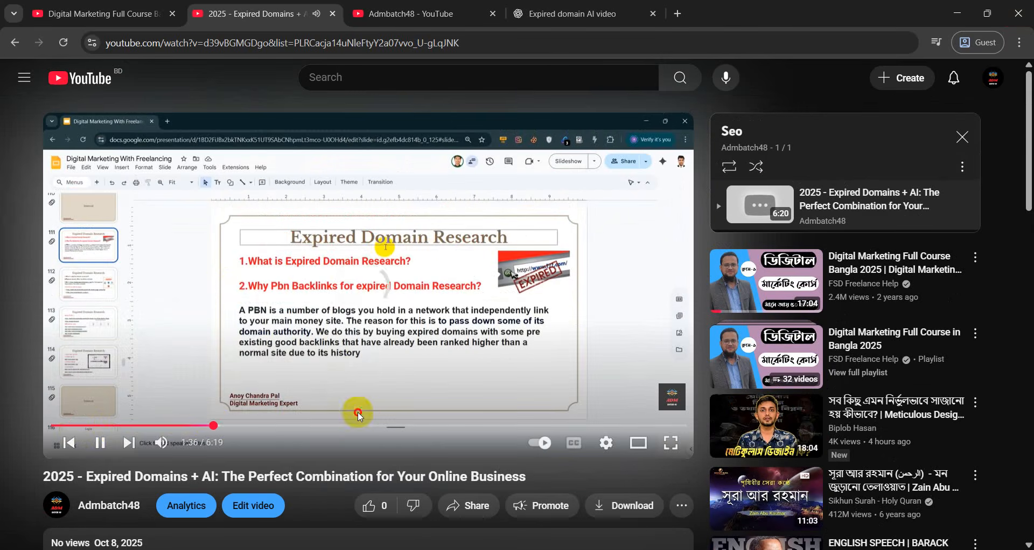
scroll(11, 118, down, 3)
click(14, 42)
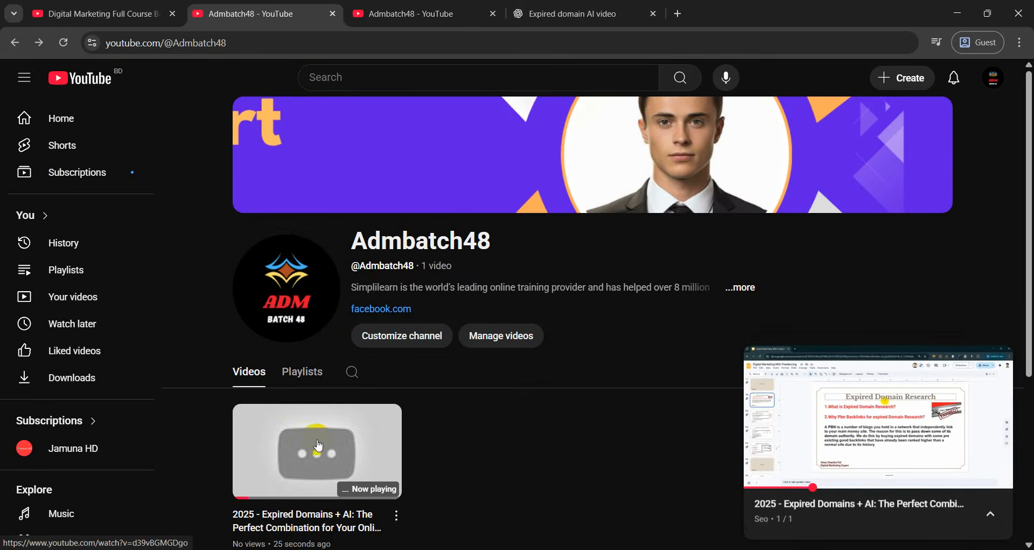
Close the miniplayer, reload the channel page, and close the duplicate channel and Expired domain video tabs
click(998, 359)
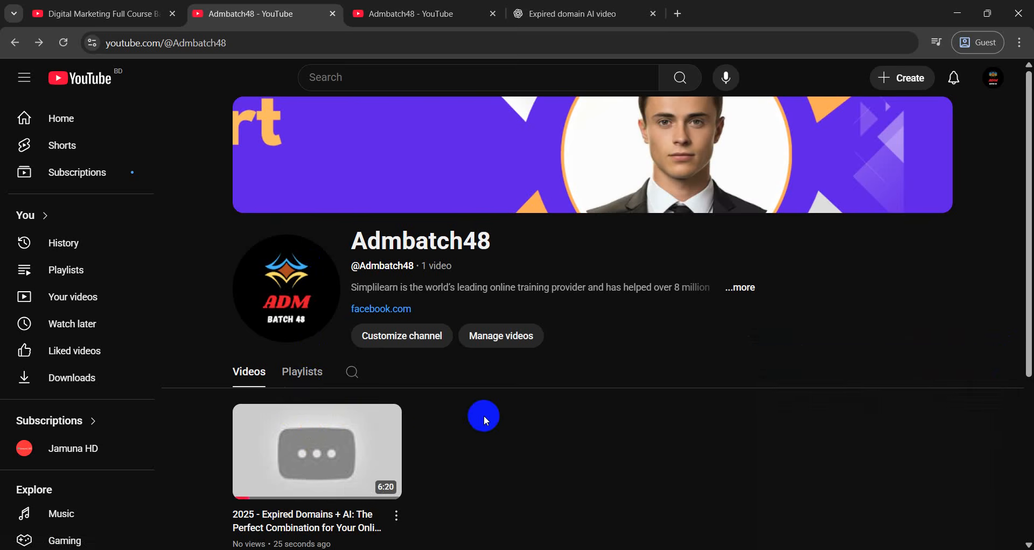
click(64, 44)
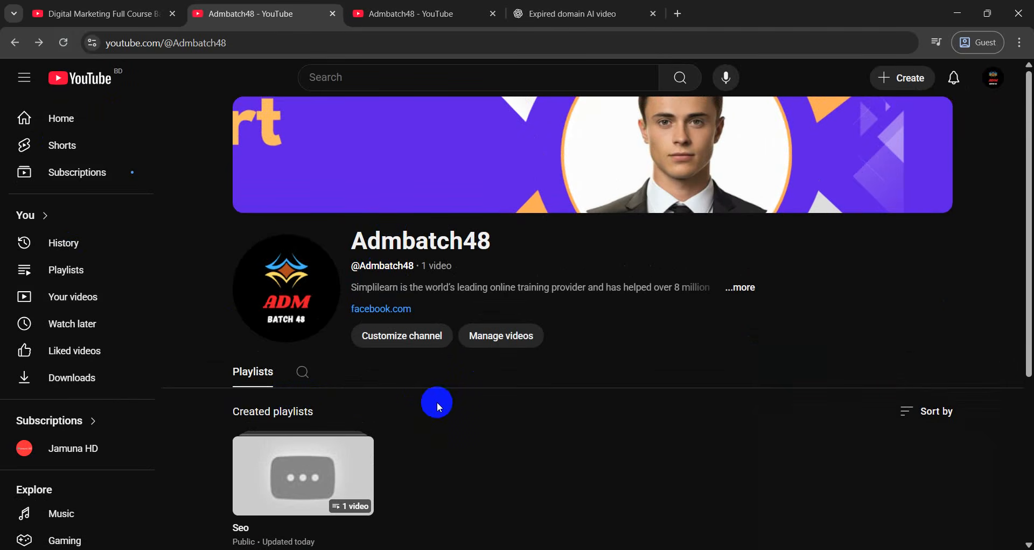
click(409, 5)
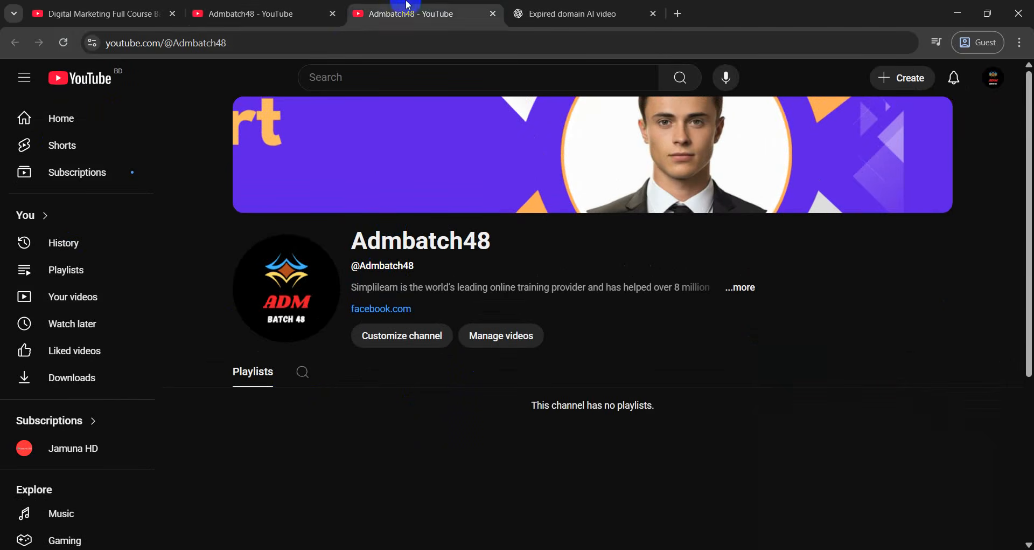
click(493, 14)
click(493, 16)
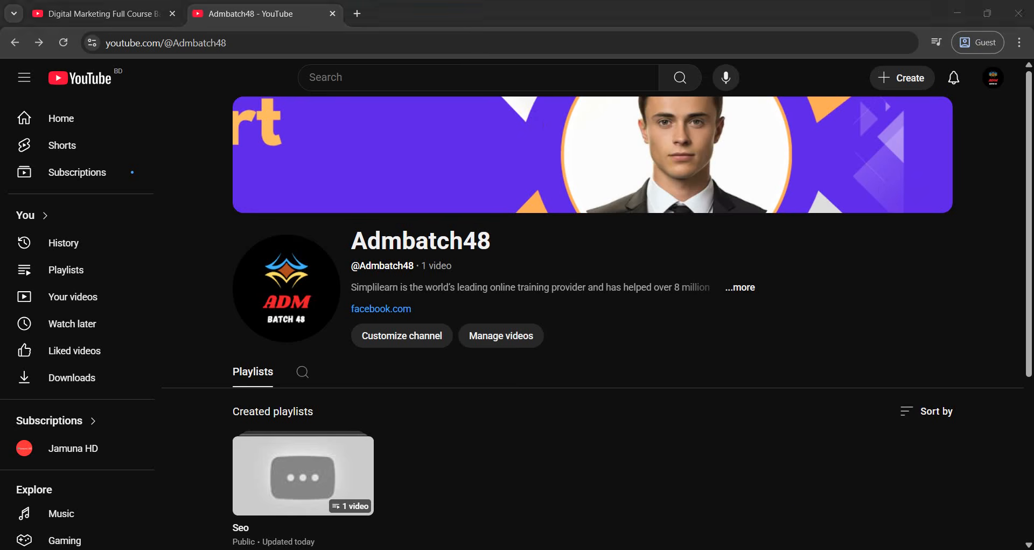
click(684, 549)
Open youtube.com in a new tab
click(356, 13)
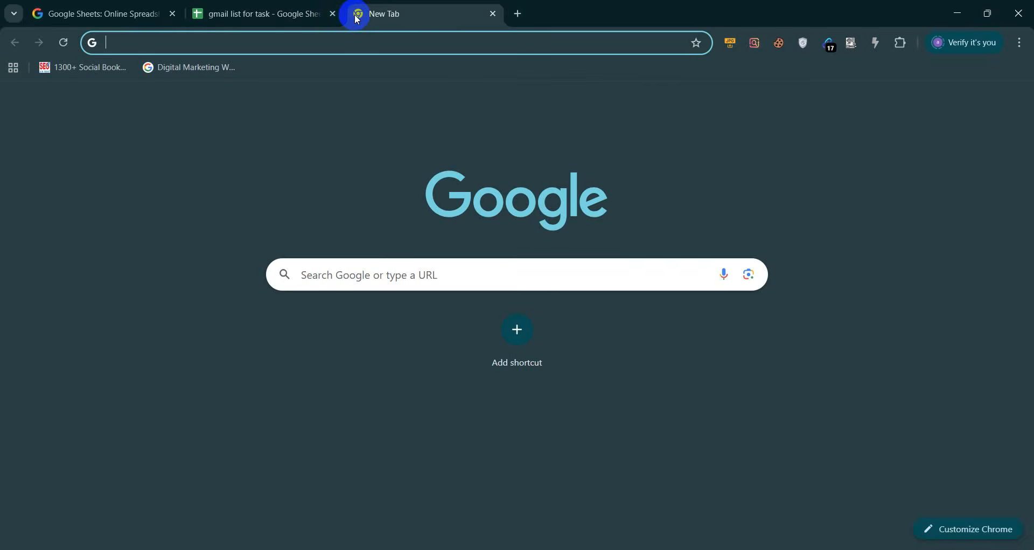
text(youtube)
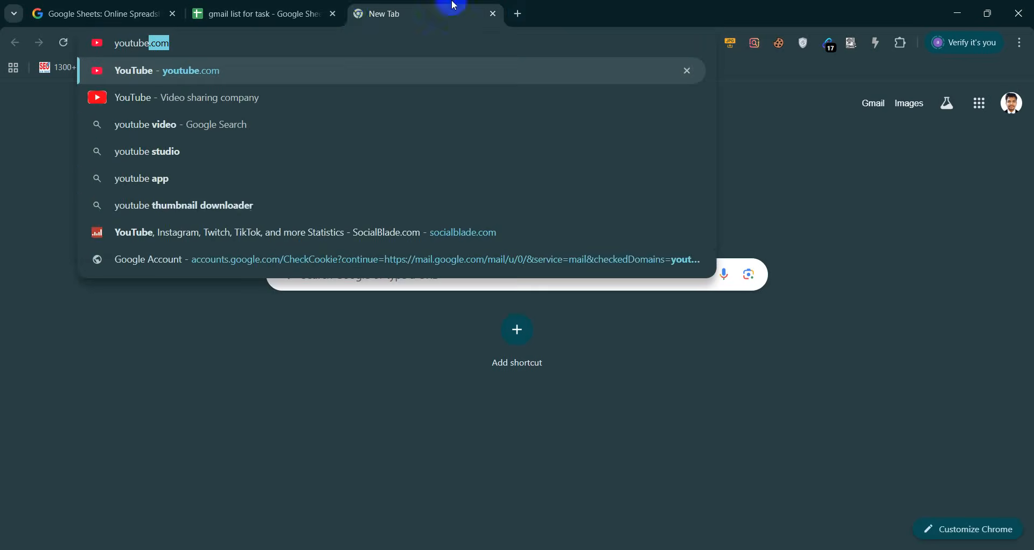
key(Return)
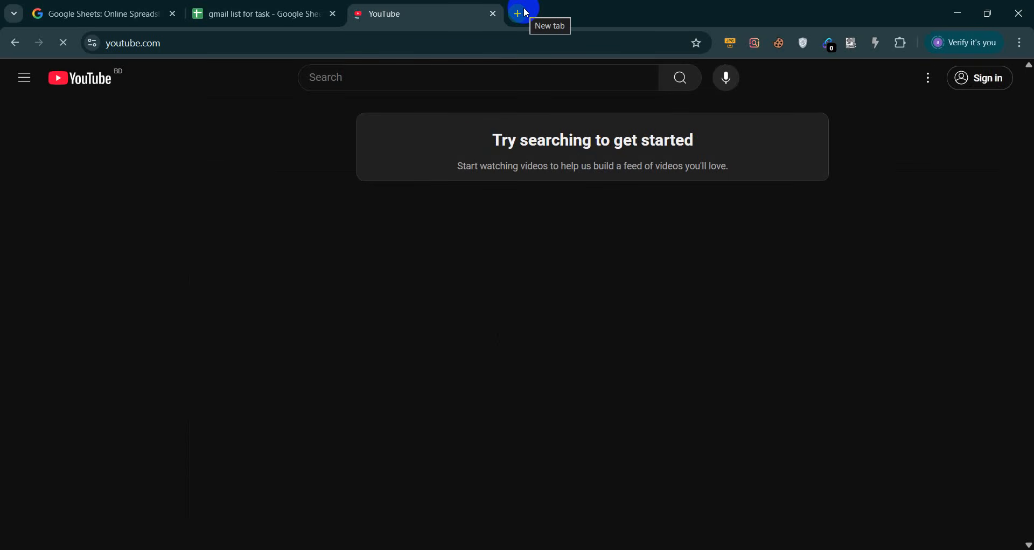
In another new tab, search Google for 'tubebuddy extension'
click(525, 13)
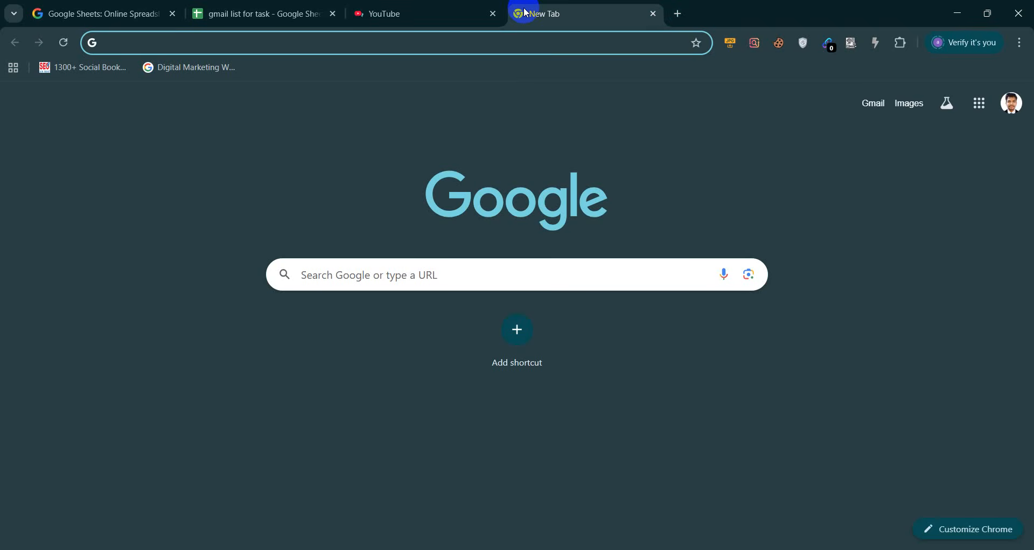
text(tube buddy)
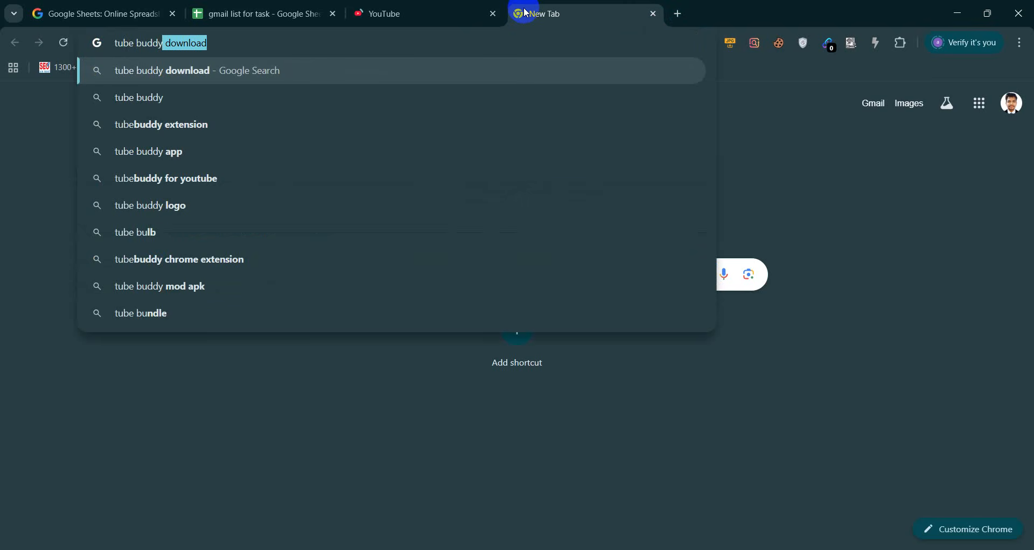
key(BackSpace)
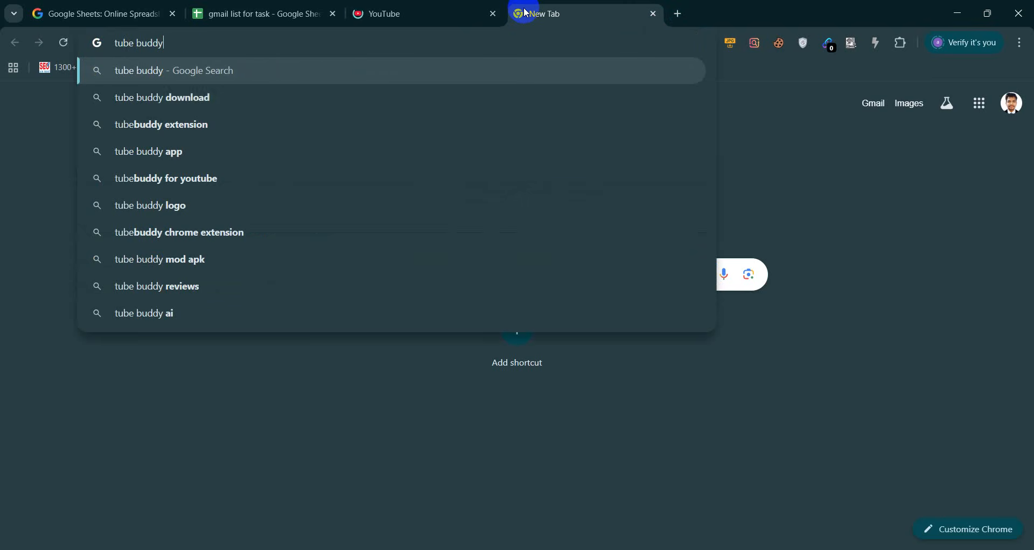
click(224, 123)
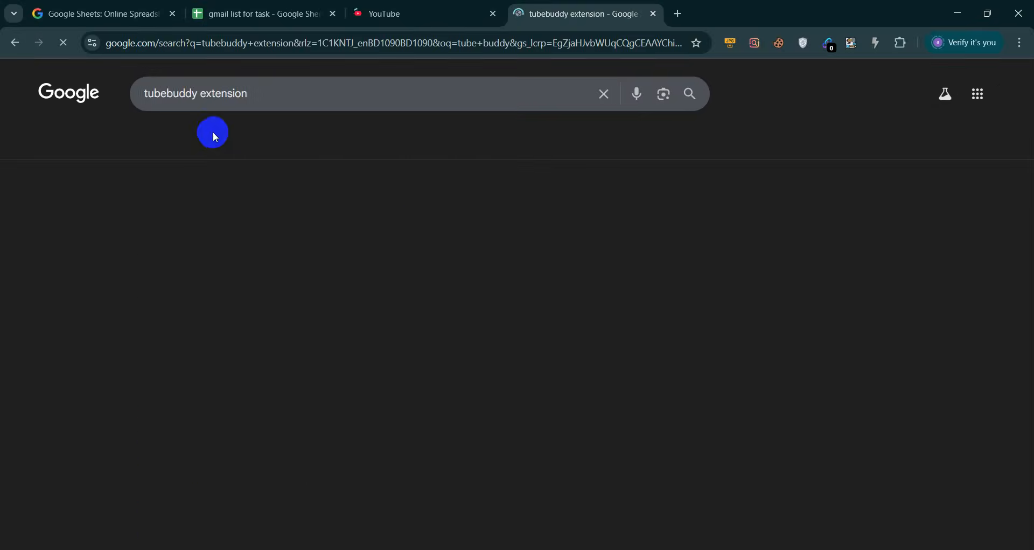
Open TubeBuddy's Chrome Web Store page, then find the vidIQ Vision store listing via a Google search for vidiq
click(185, 216)
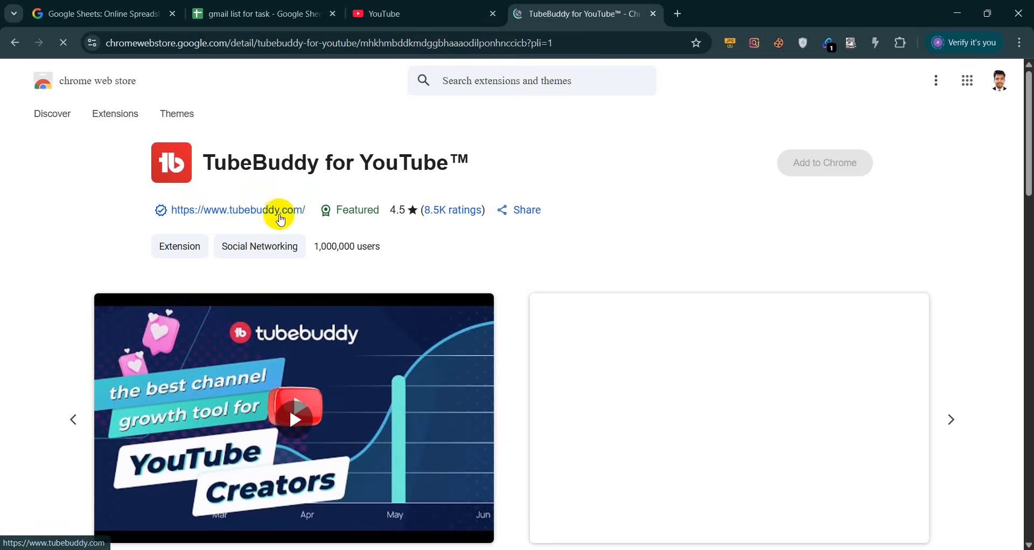
click(678, 13)
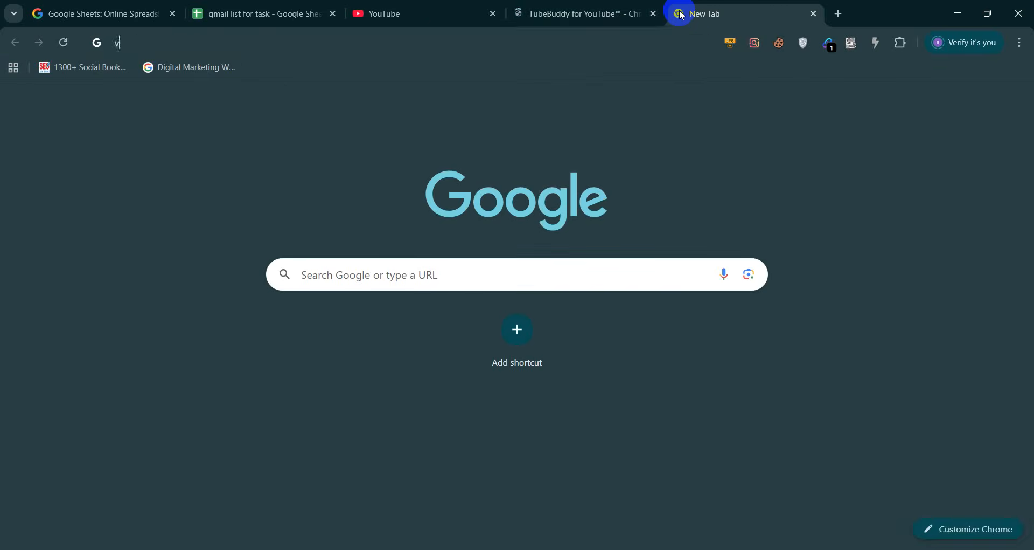
text(vidiq)
key(Return)
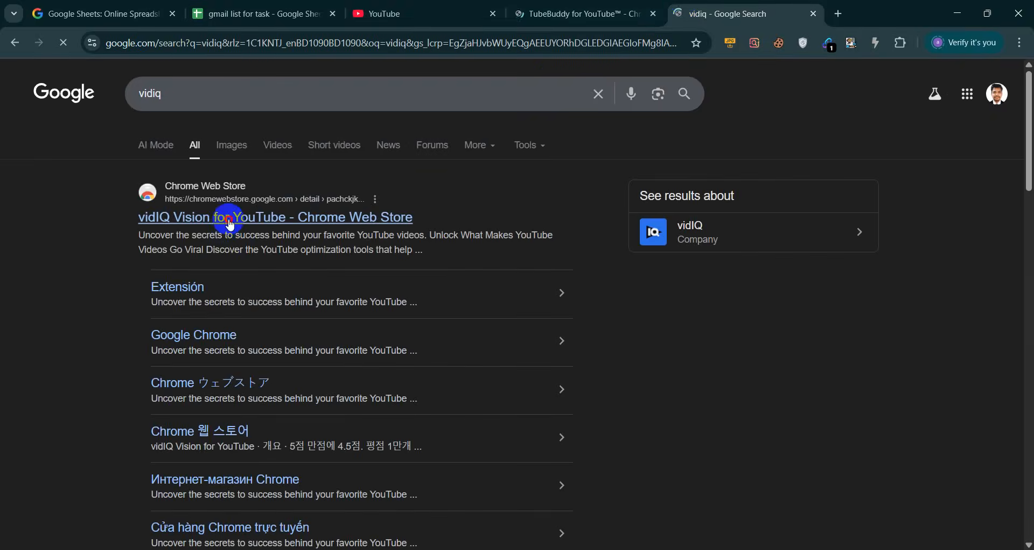
click(231, 219)
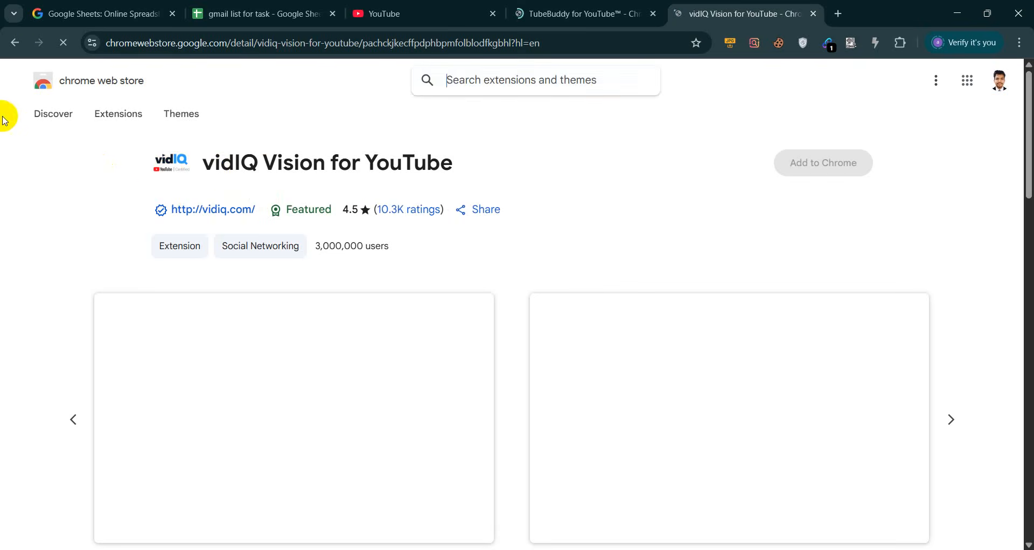
Visit the vidIQ website from the vidiq search results and come back
click(15, 42)
scroll(224, 284, down, 1)
scroll(224, 284, down, 3)
click(184, 351)
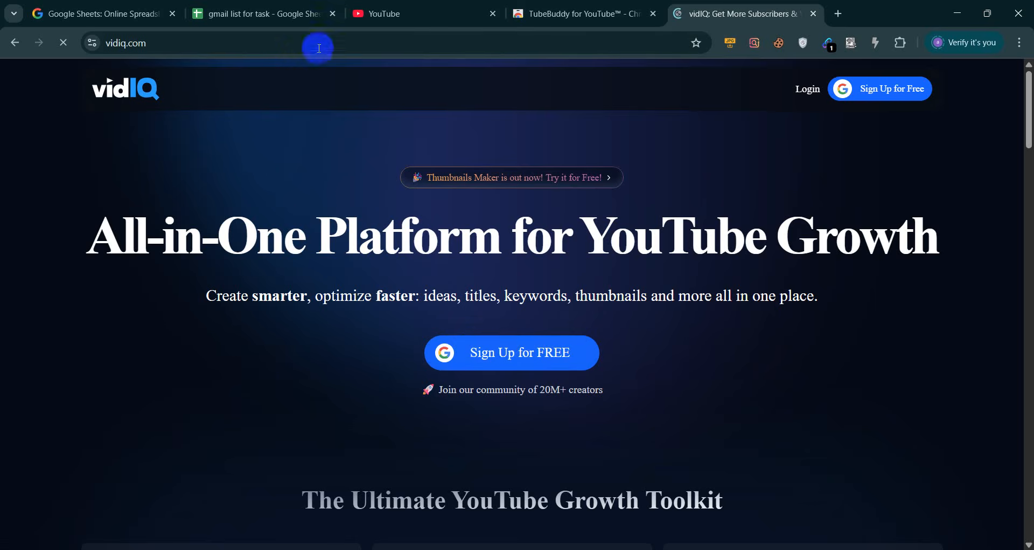
click(15, 42)
Reopen the vidIQ Vision store listing and add the extension to Chrome
scroll(264, 259, up, 5)
click(225, 222)
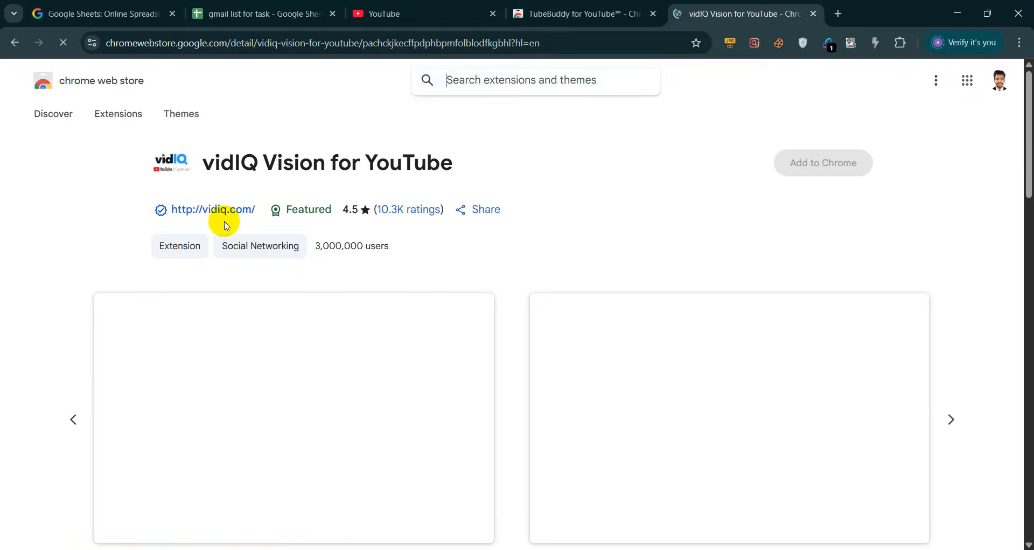
scroll(307, 249, down, 2)
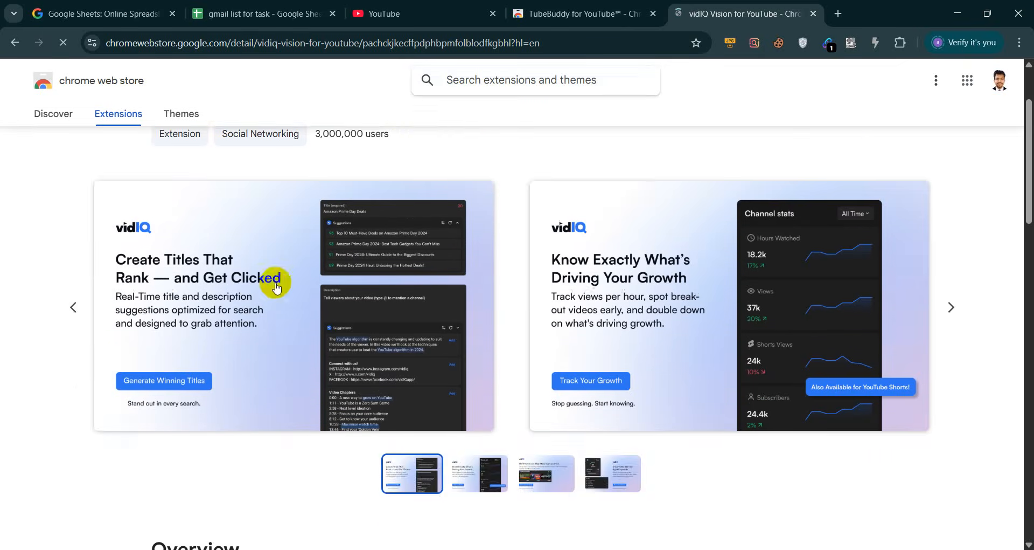
scroll(420, 270, up, 2)
click(821, 167)
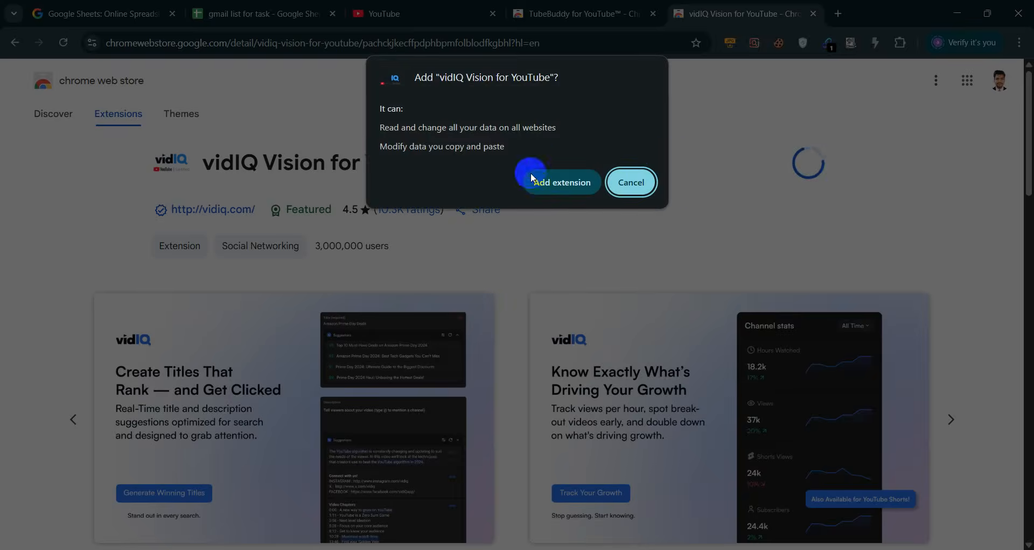
click(558, 189)
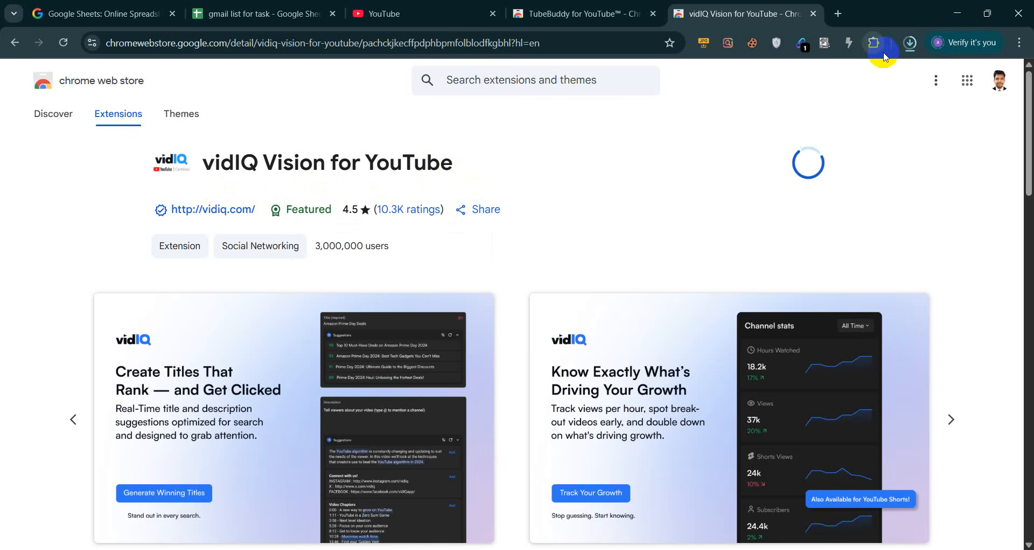
click(405, 12)
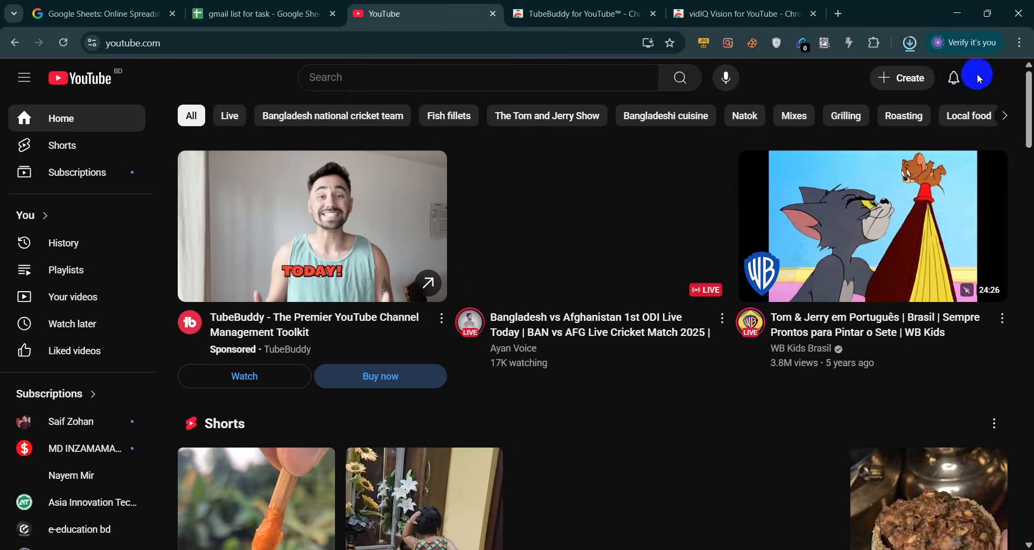
Go to your own Digital marketing channel from the account menu and show its Videos tab
click(989, 82)
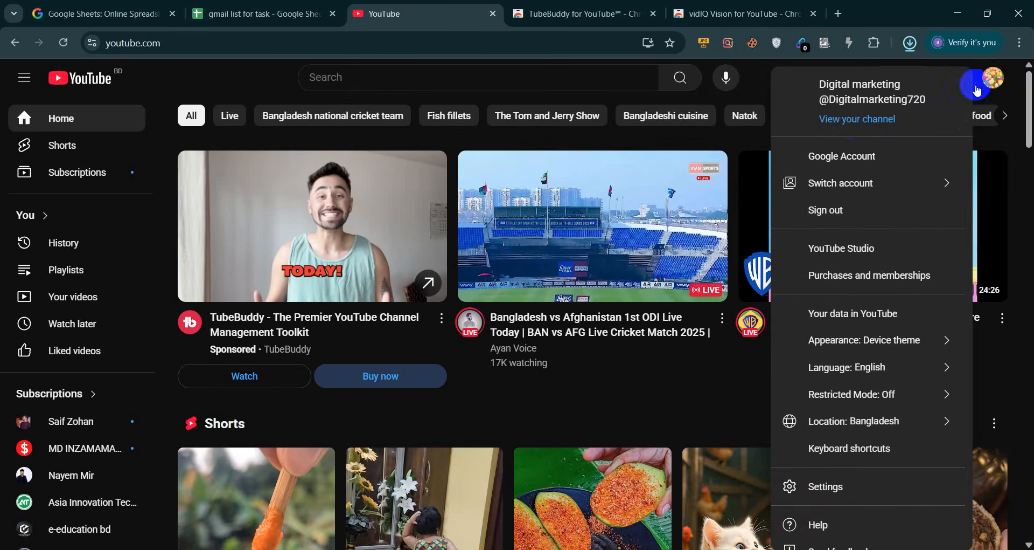
click(850, 125)
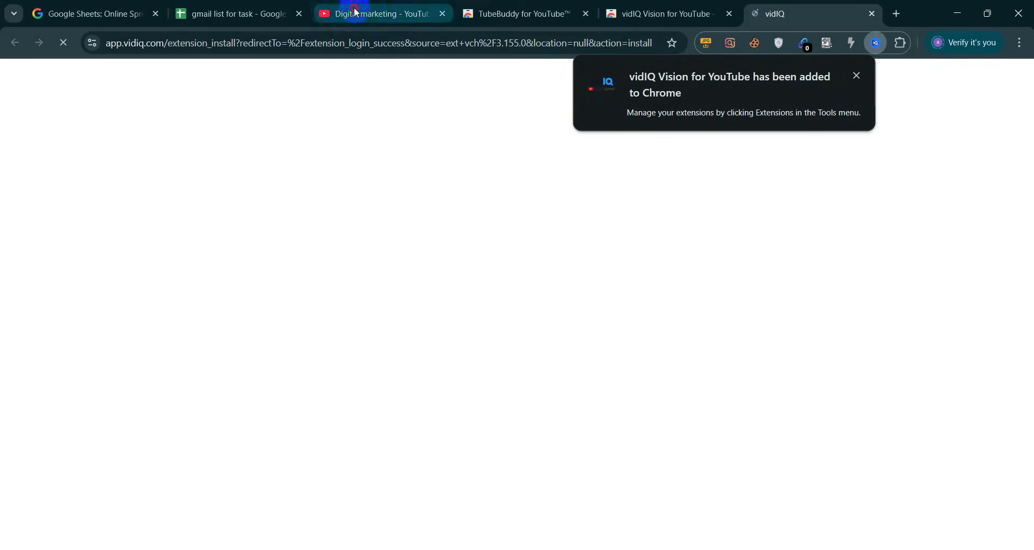
click(358, 14)
scroll(353, 411, down, 1)
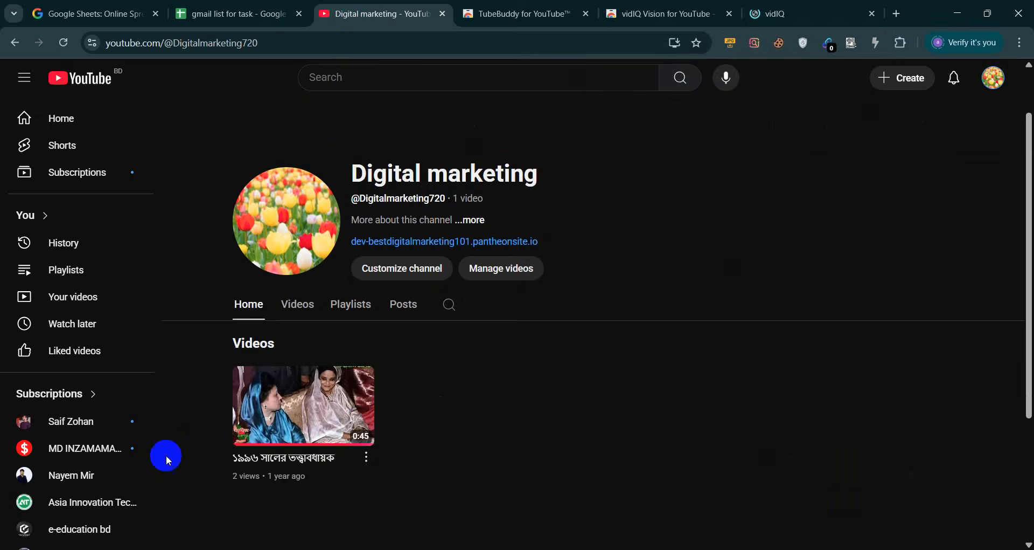
click(299, 317)
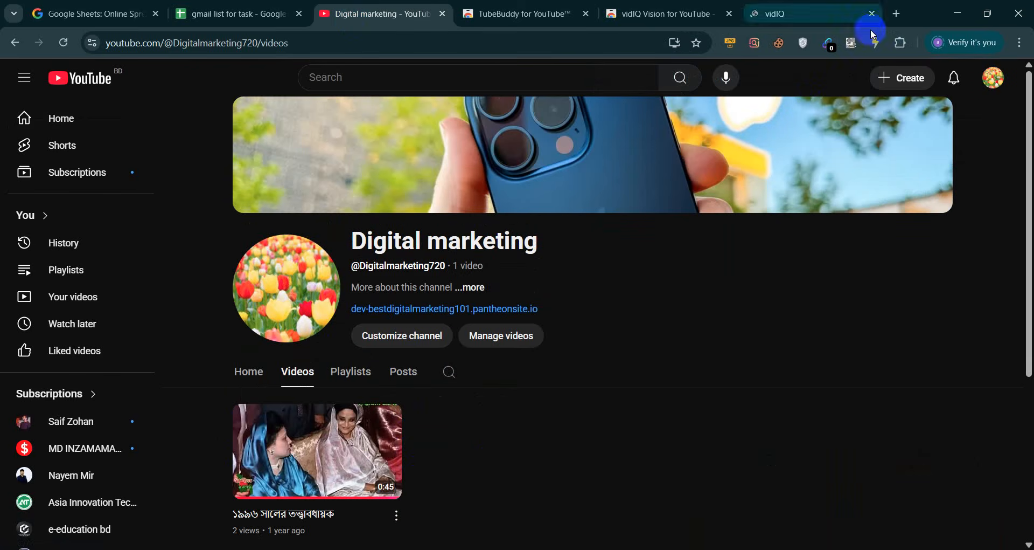
Pin vidIQ Vision to the browser toolbar from the Extensions menu
click(906, 44)
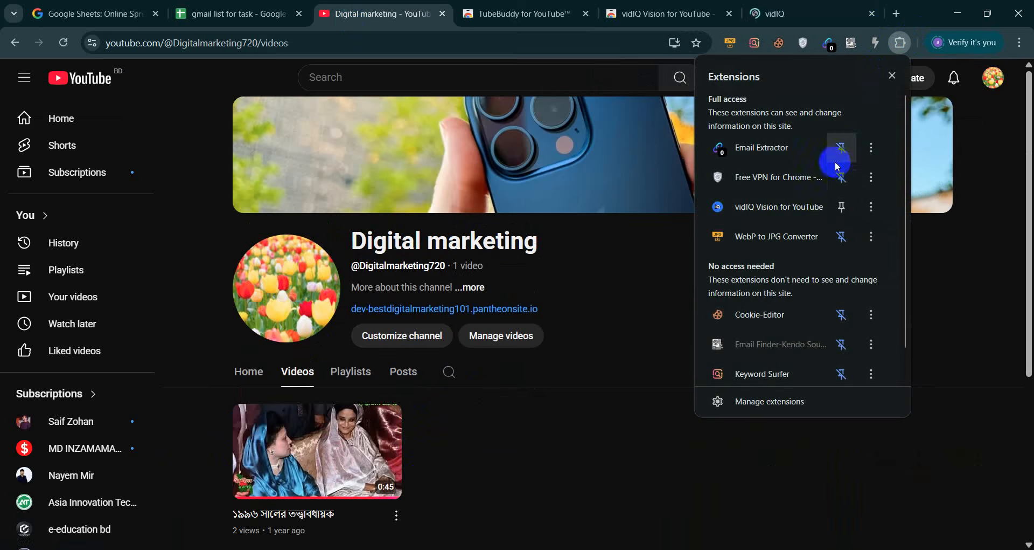
click(842, 206)
click(752, 407)
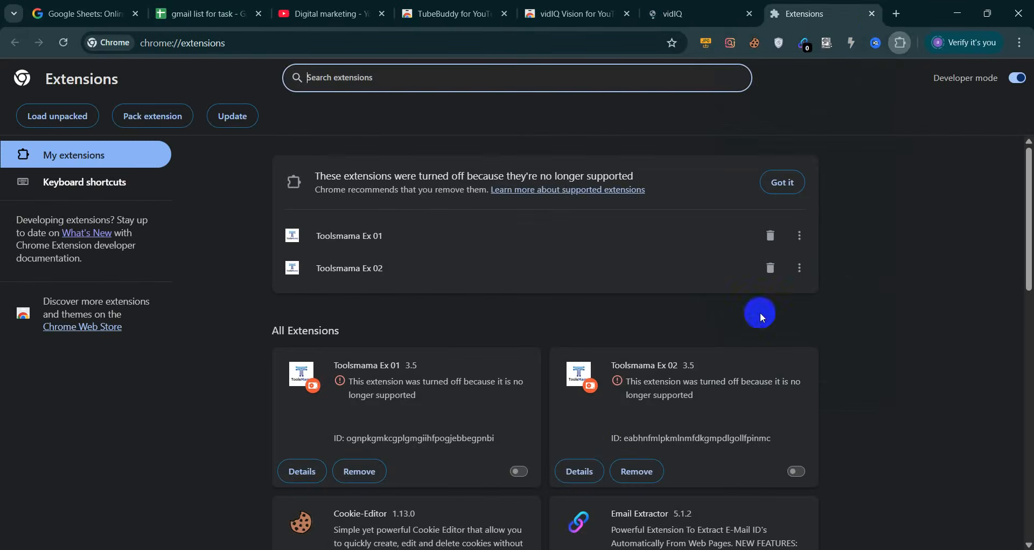
click(873, 14)
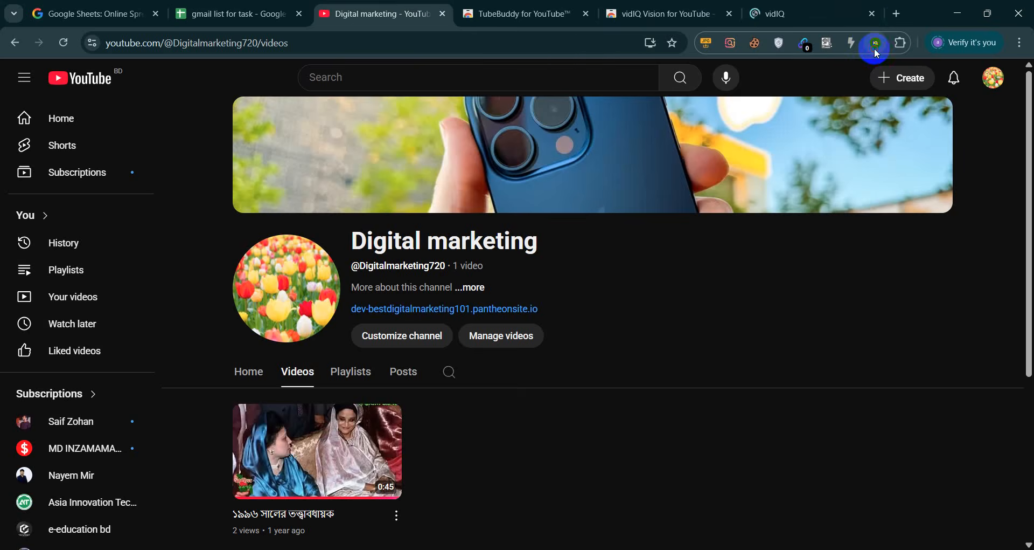
Log in to vidIQ with Continue with Google, choosing the account and allowing access
click(877, 50)
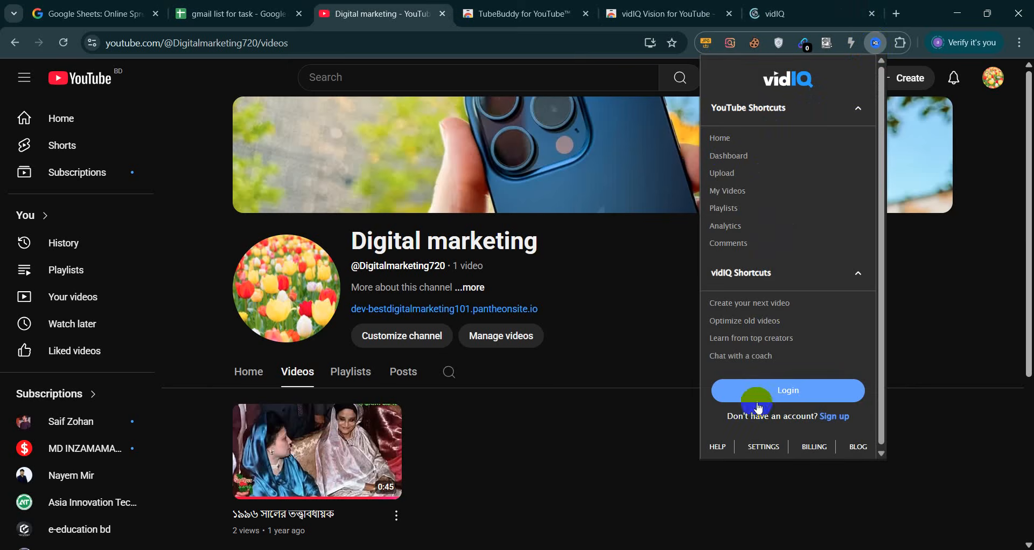
click(838, 417)
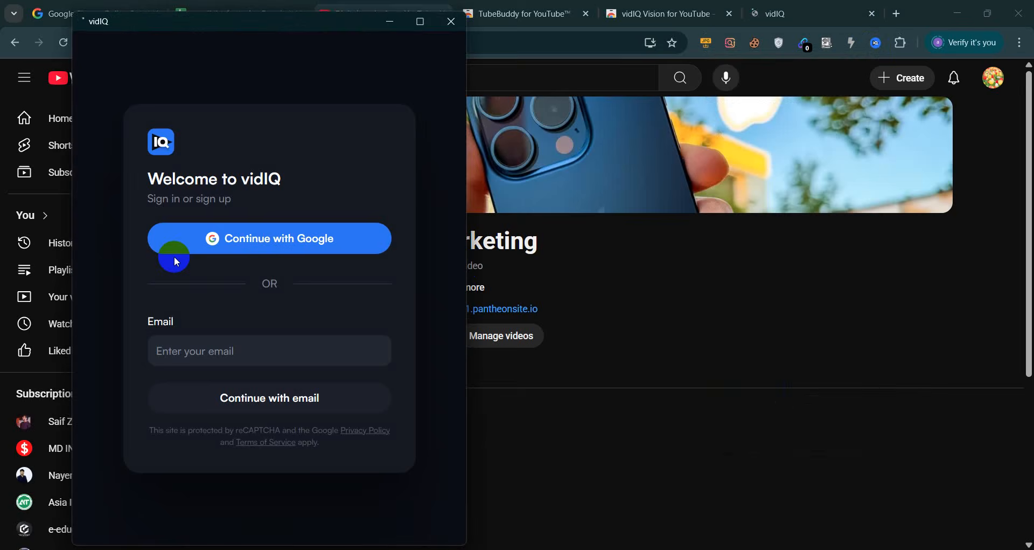
click(204, 245)
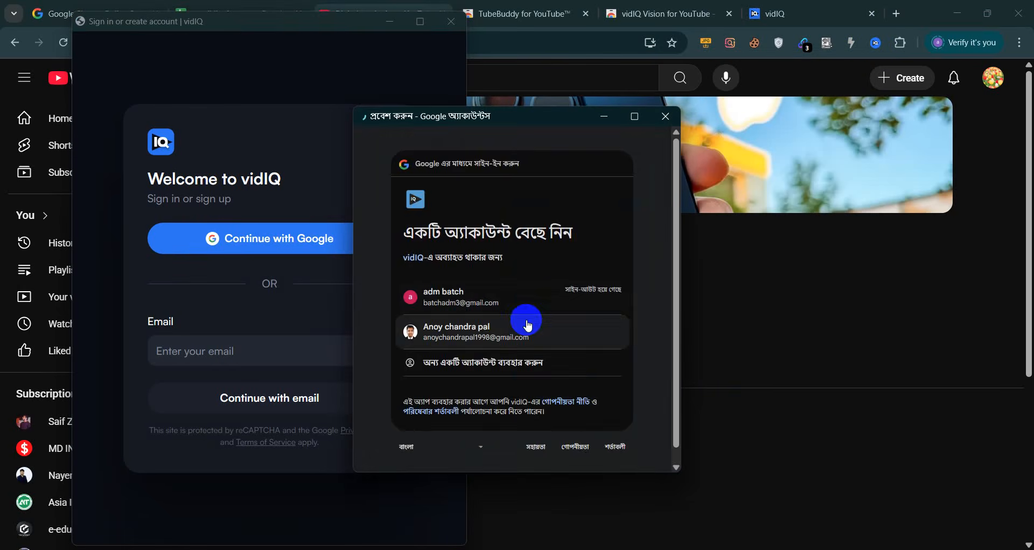
click(454, 329)
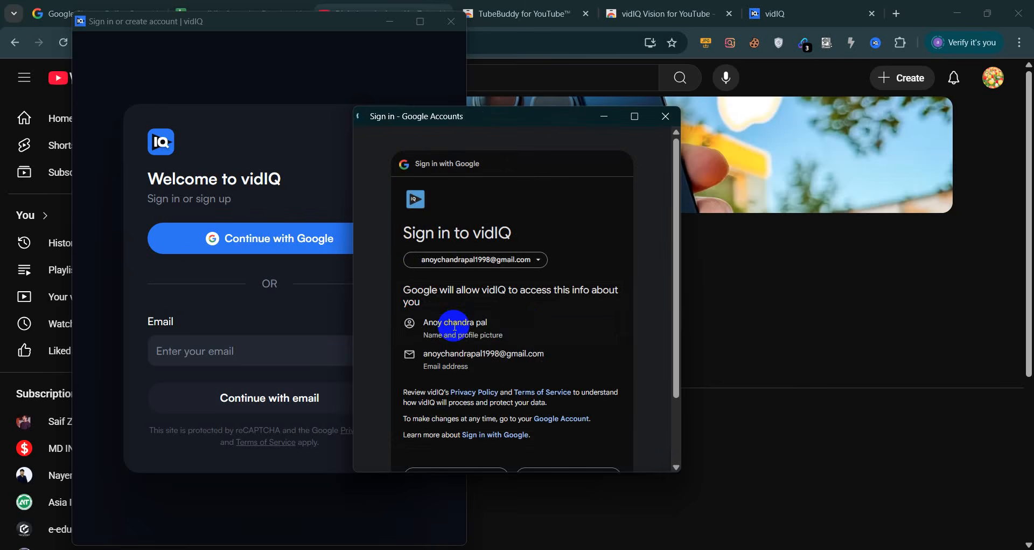
scroll(569, 402, down, 2)
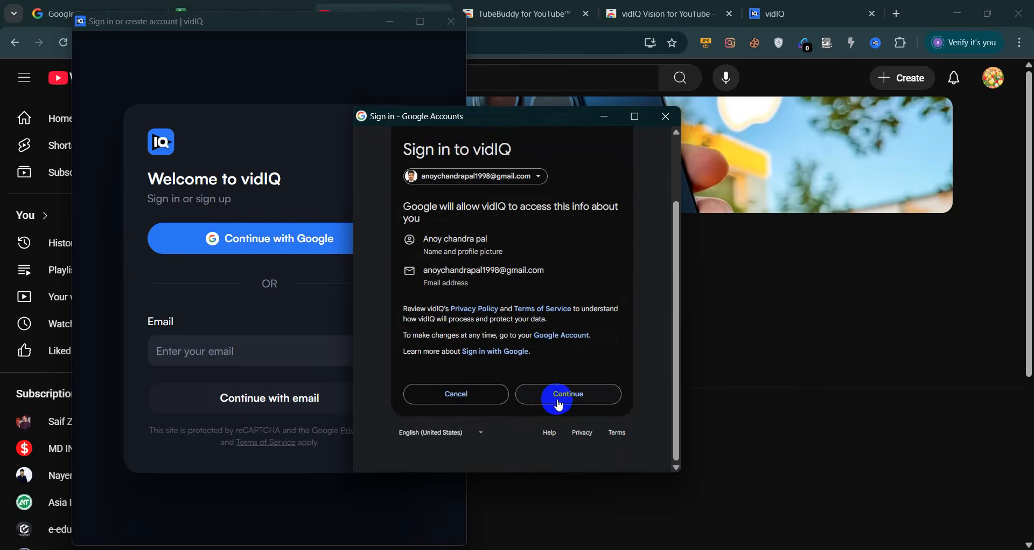
click(560, 403)
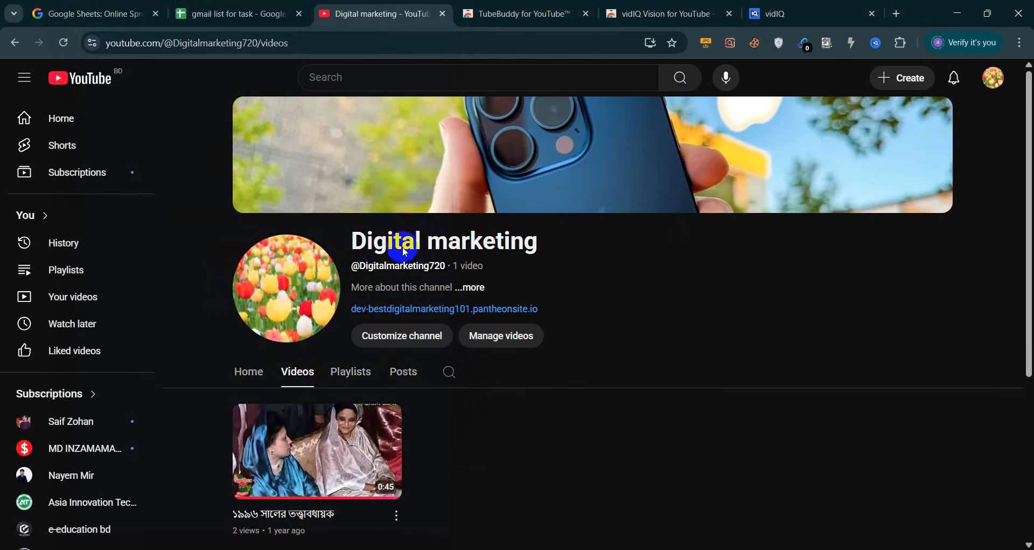
Open Manage videos in YouTube Studio and bring up the vidIQ shortcuts panel
click(487, 338)
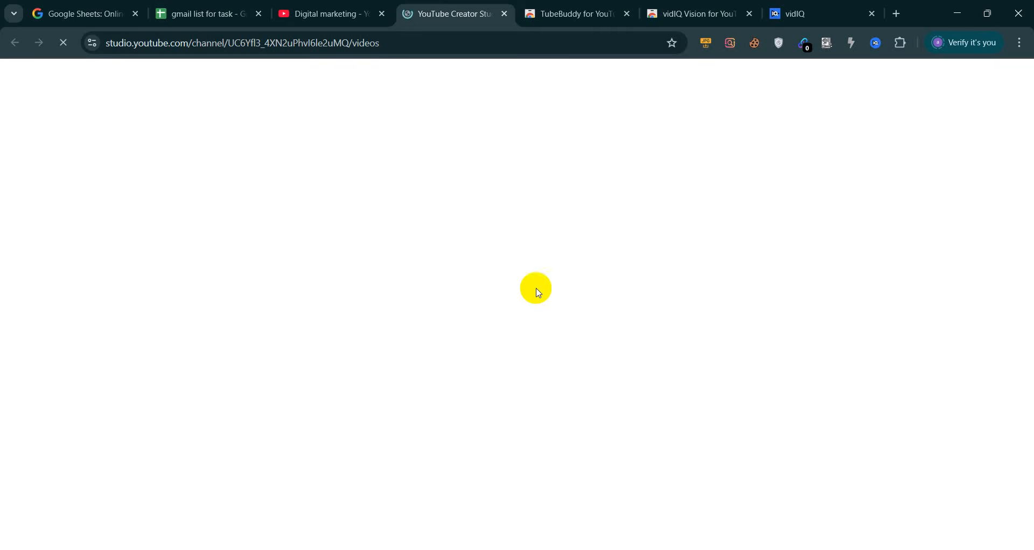
click(875, 43)
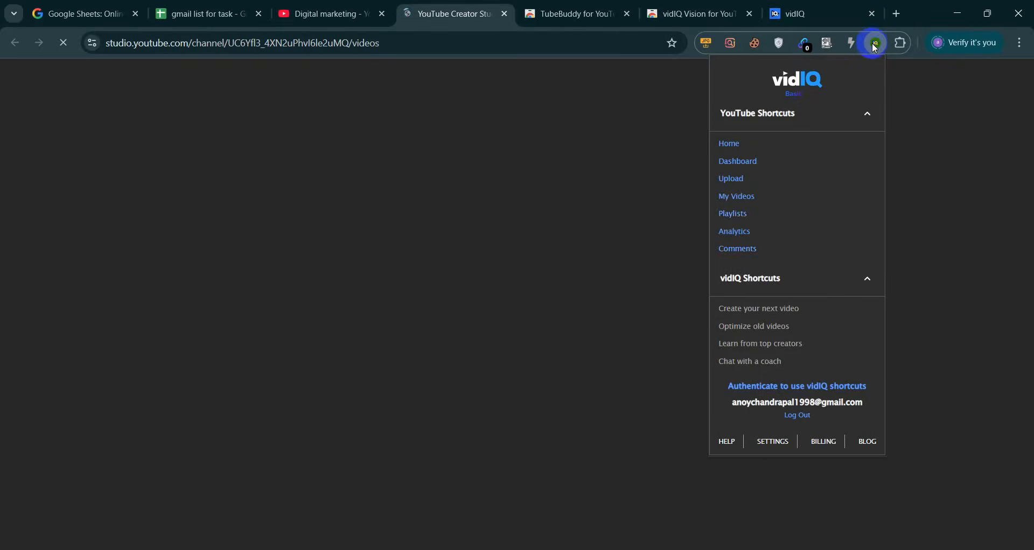
Start a video upload via vidIQ's shortcut, briefly opening and closing channel analytics
click(733, 179)
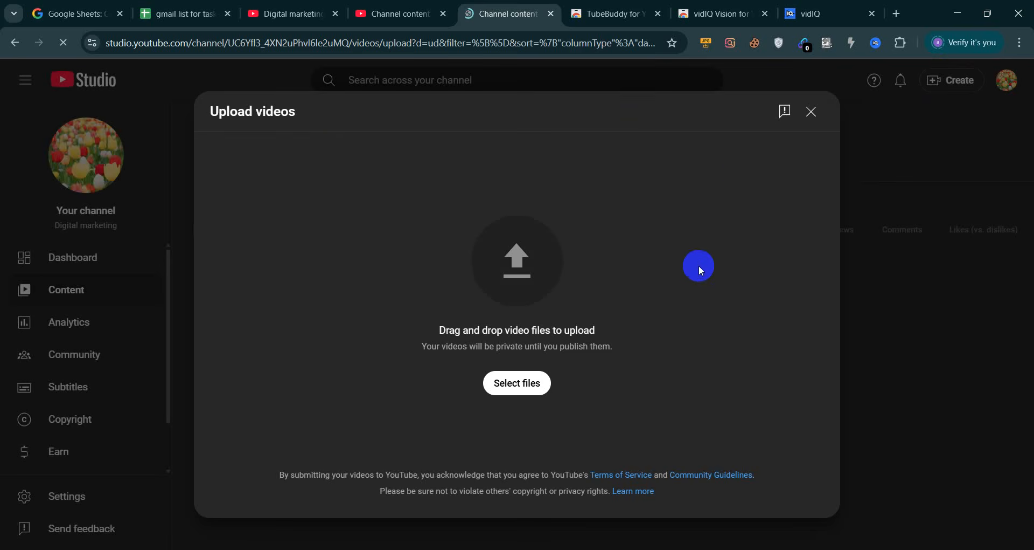
click(875, 42)
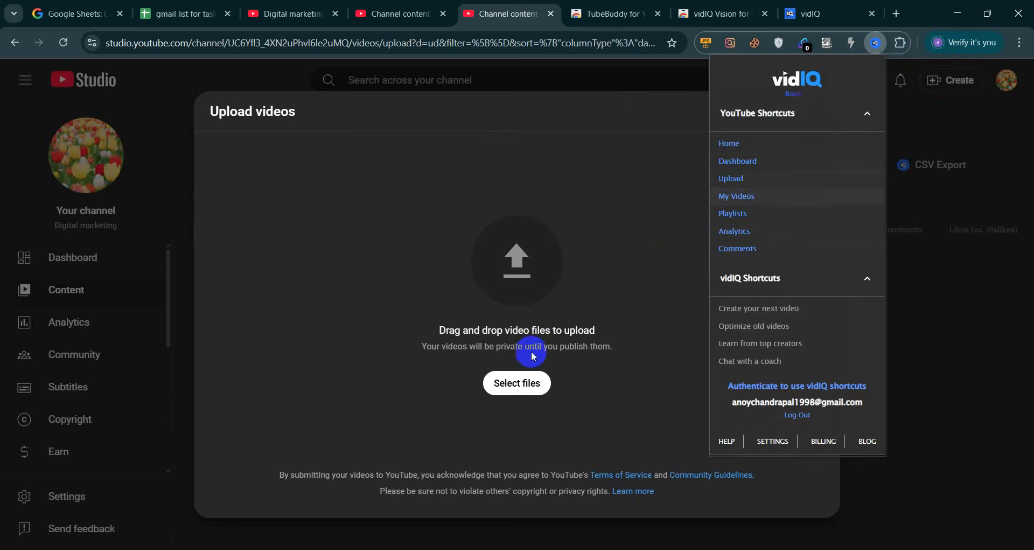
click(734, 230)
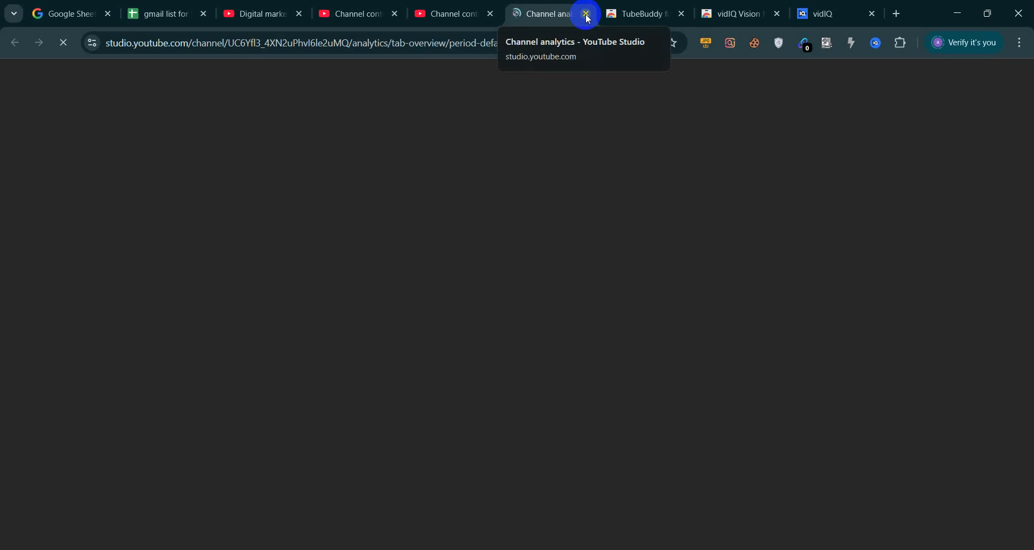
click(587, 15)
Select and upload the file Expired domain 1st part.wmv
click(510, 388)
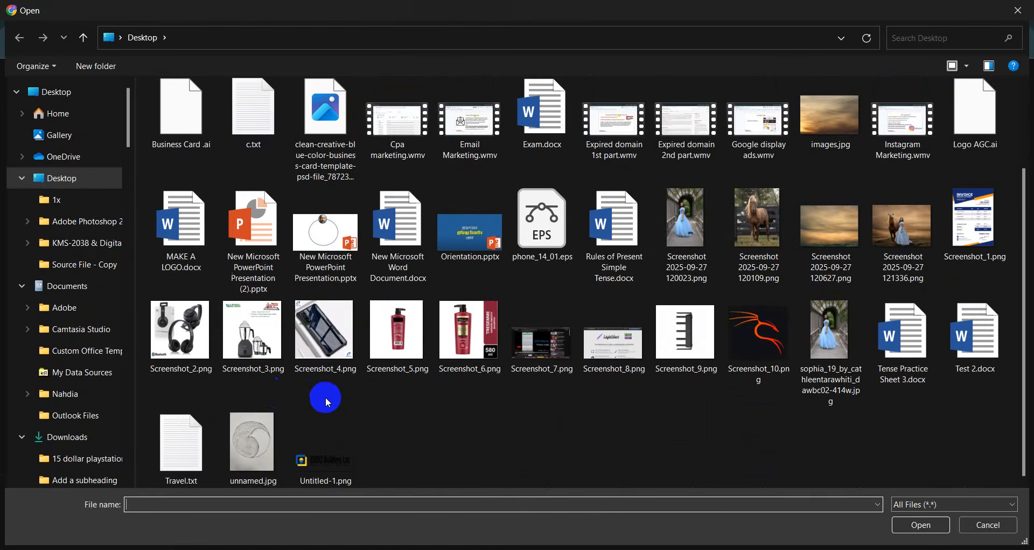
scroll(325, 396, up, 2)
click(604, 269)
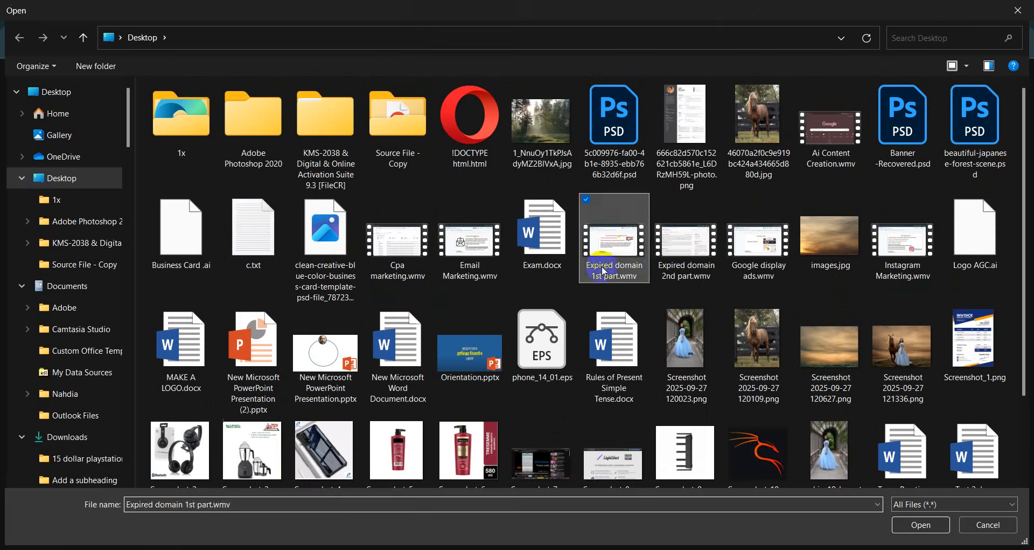
click(604, 270)
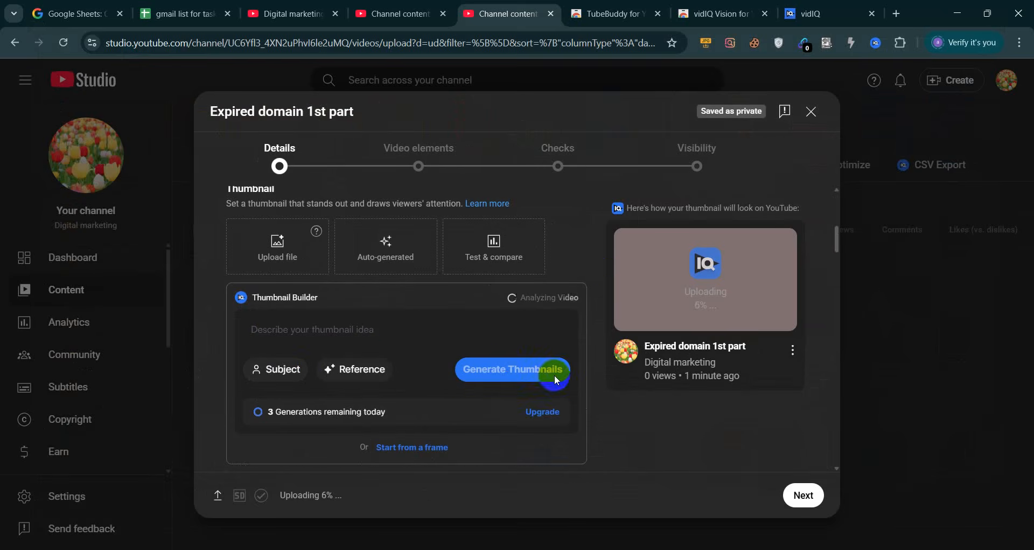
Click into the Thumbnail Builder field and scroll through the Details form while the upload finishes
click(289, 328)
scroll(367, 285, up, 10)
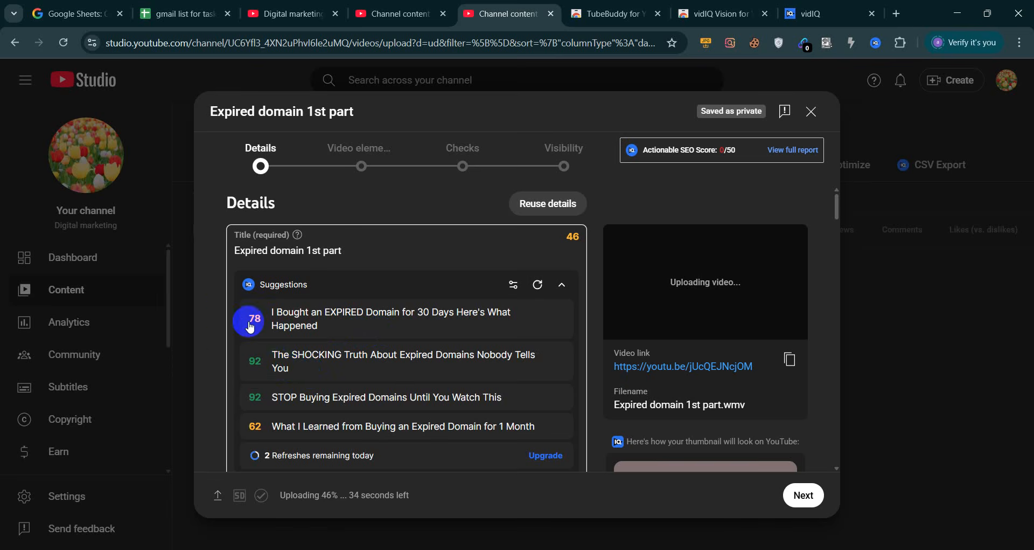
scroll(275, 359, down, 1)
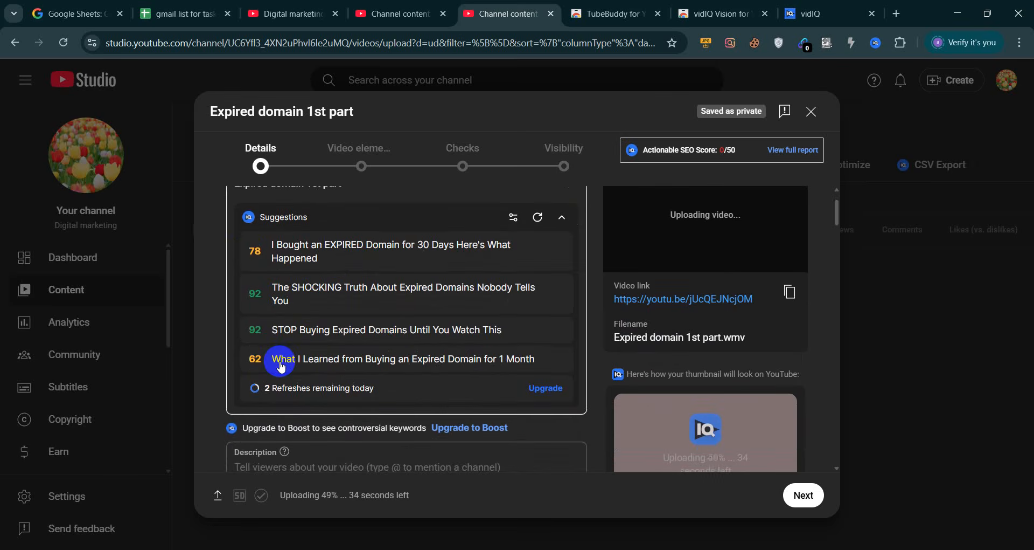
scroll(280, 365, up, 1)
scroll(280, 364, down, 3)
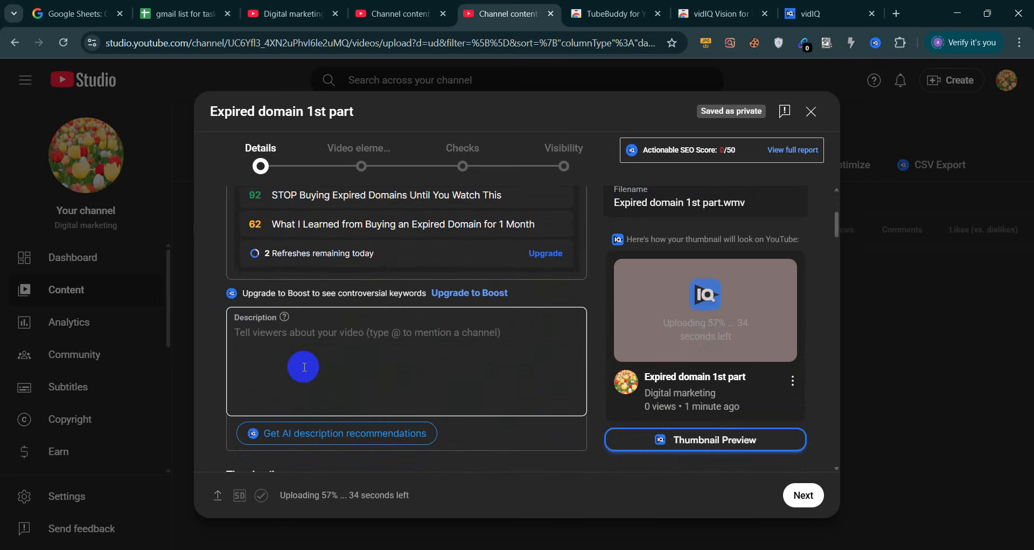
scroll(304, 367, down, 6)
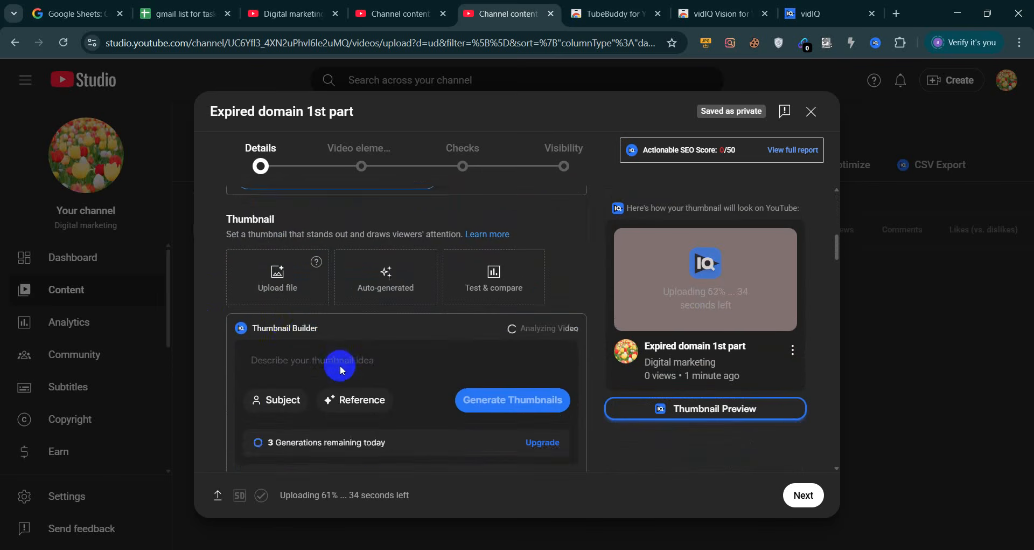
scroll(341, 367, down, 10)
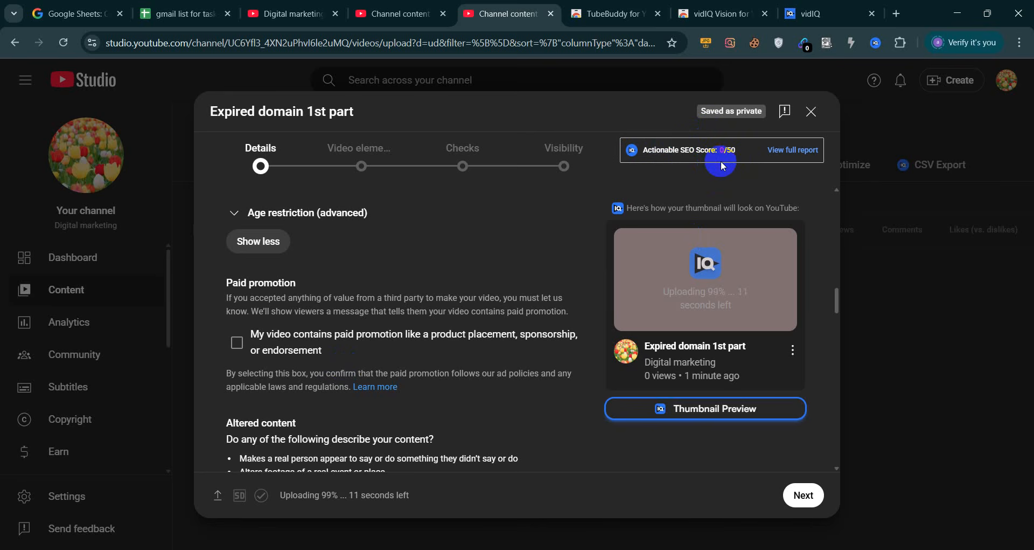
Close the upload details, keeping the draft, and go to the YouTube home feed
click(819, 114)
click(293, 13)
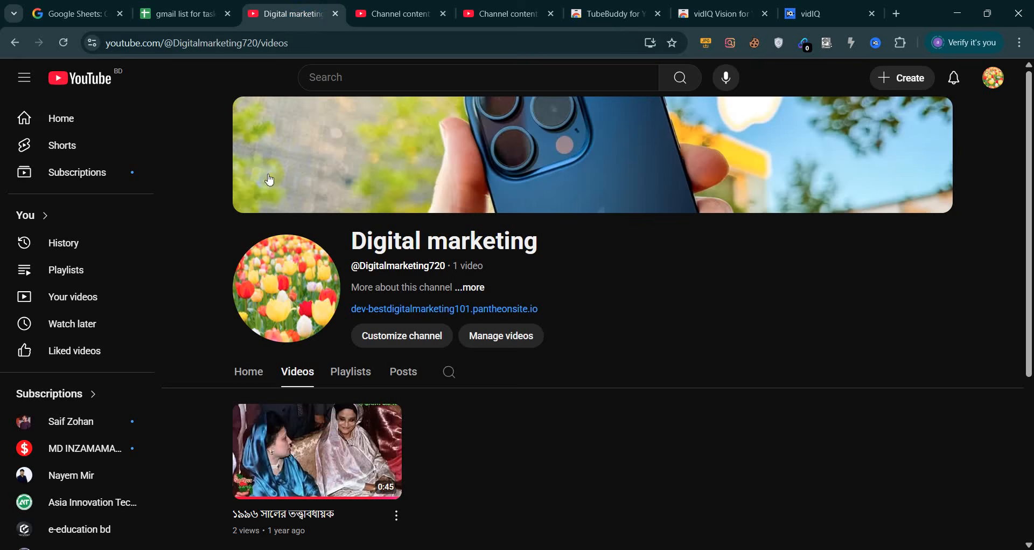
click(99, 95)
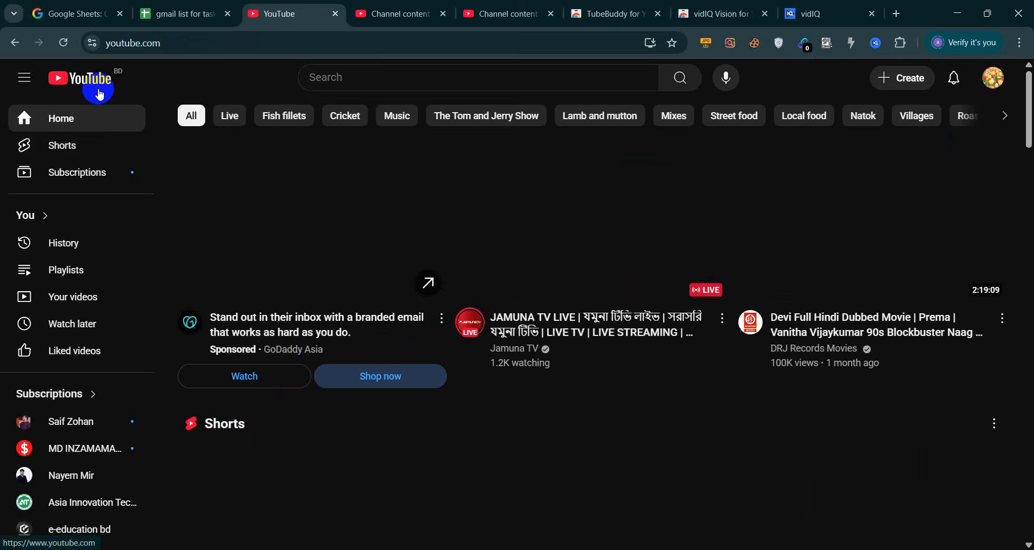
scroll(595, 405, down, 1)
scroll(595, 404, down, 8)
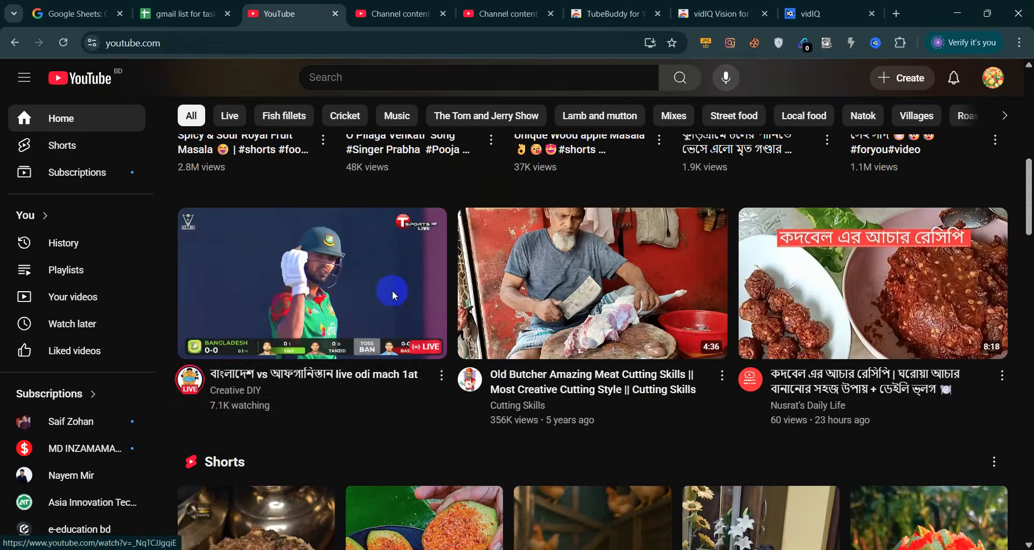
Open the live cricket match stream, pause it and hide the live chat
click(393, 291)
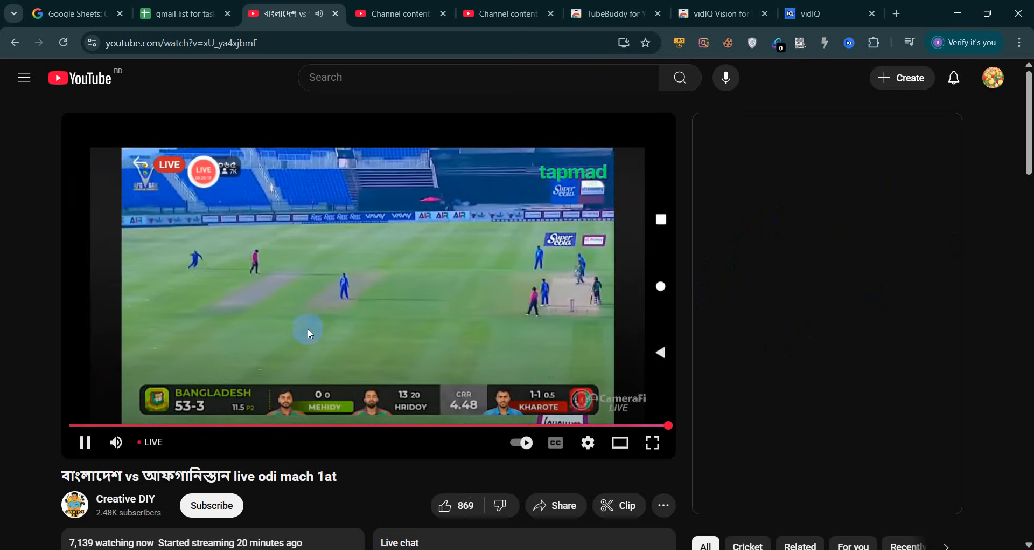
click(329, 299)
click(944, 131)
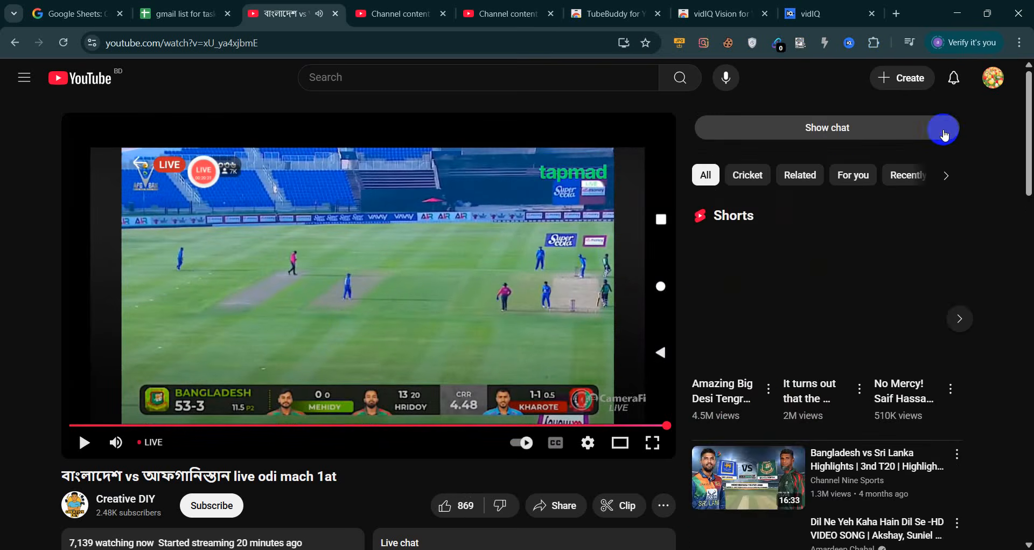
scroll(574, 402, down, 5)
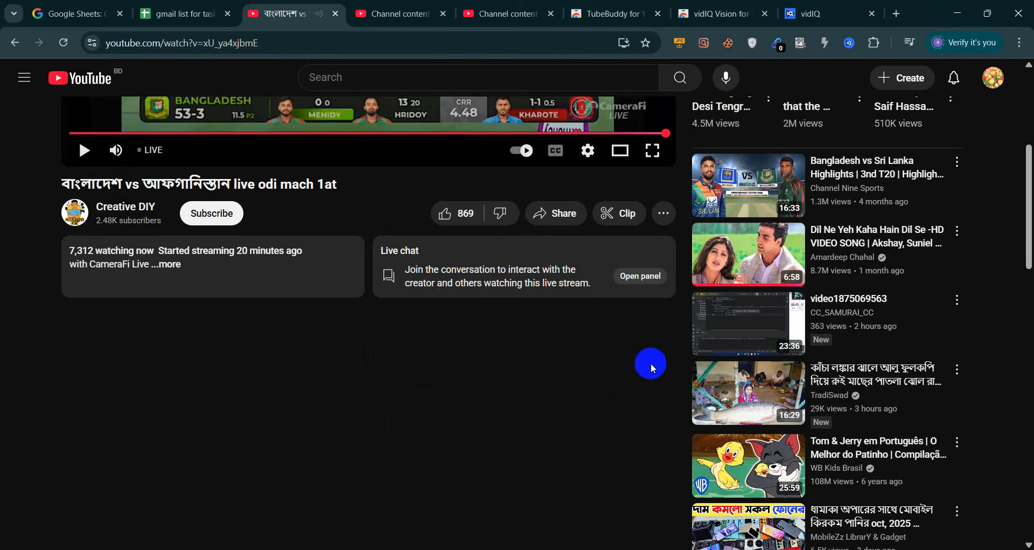
Open a recommended song video, pause it, collapse the TubeBuddy panel and expand the Mix playlist
click(727, 264)
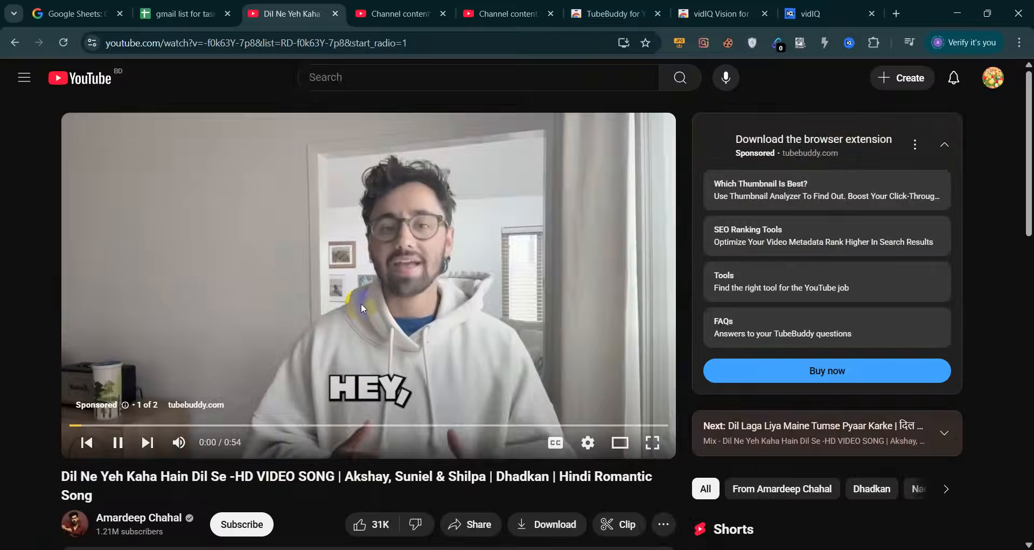
click(361, 305)
scroll(818, 164, down, 2)
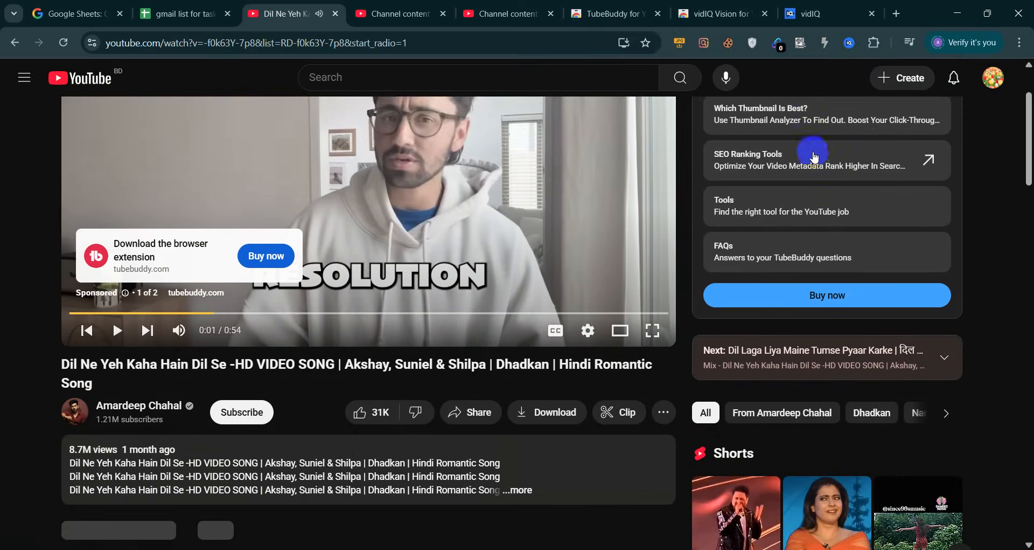
scroll(725, 277, down, 2)
scroll(728, 285, up, 4)
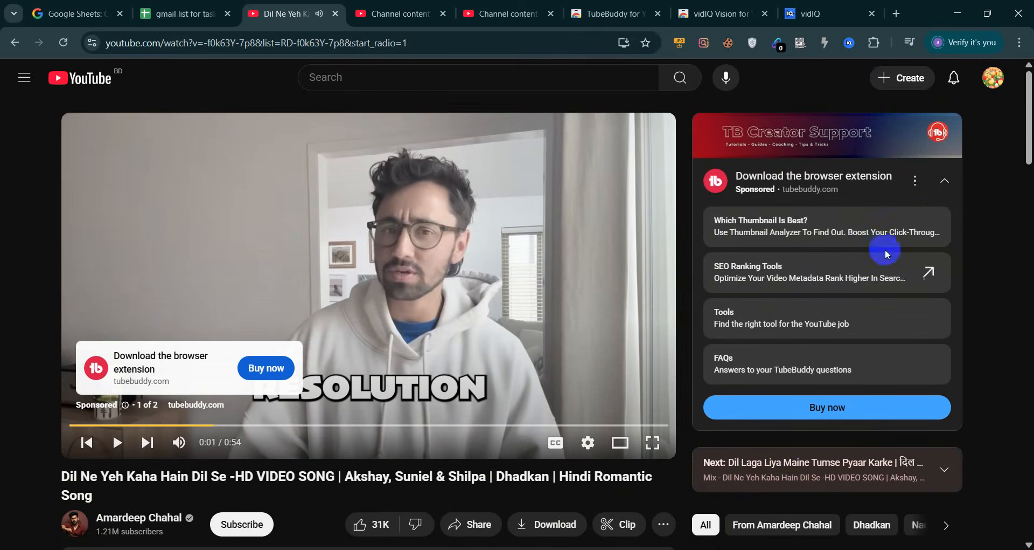
click(945, 180)
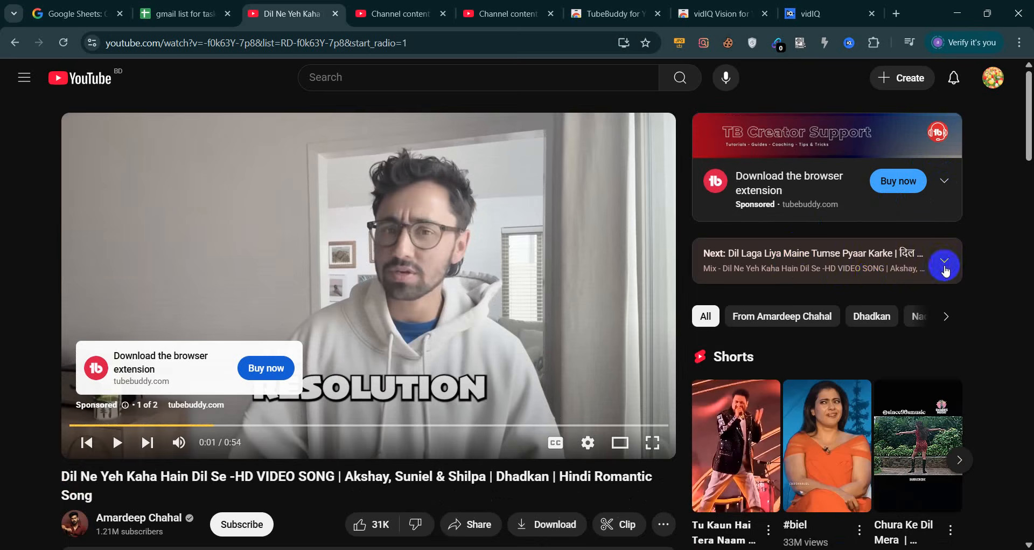
click(945, 264)
scroll(886, 296, down, 4)
scroll(862, 270, up, 3)
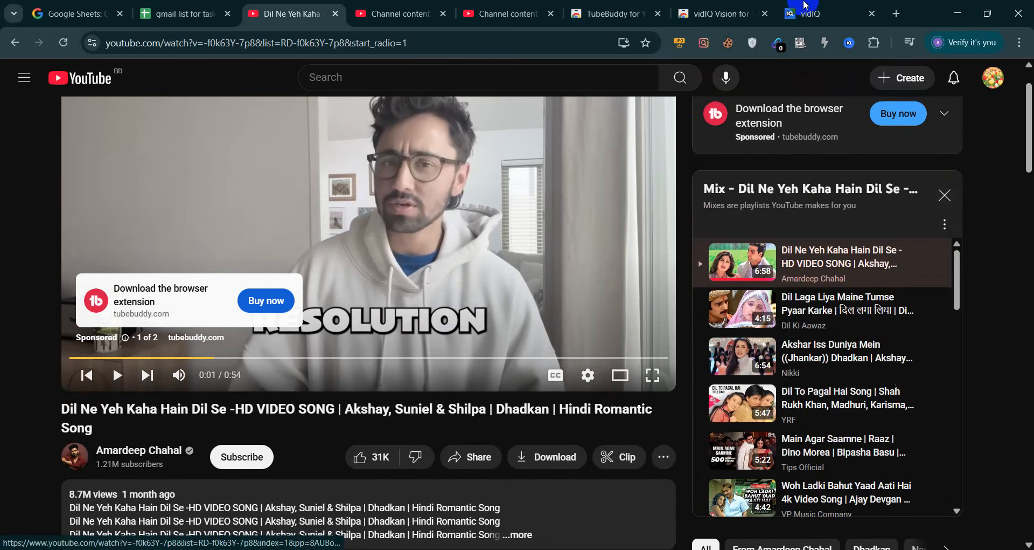
Open and close vidIQ's shortcuts panel, then scroll through the comments and back
click(849, 44)
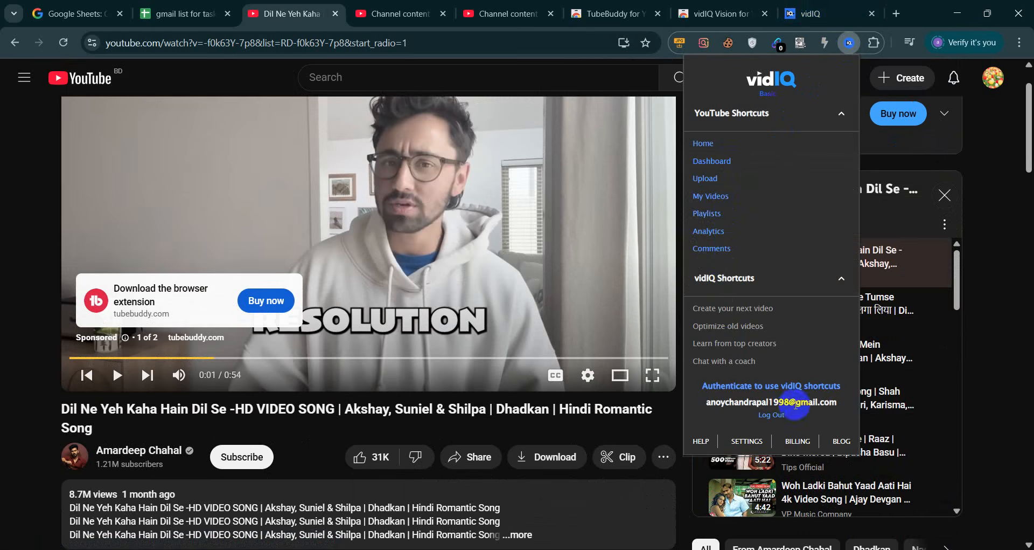
click(998, 277)
scroll(997, 277, up, 2)
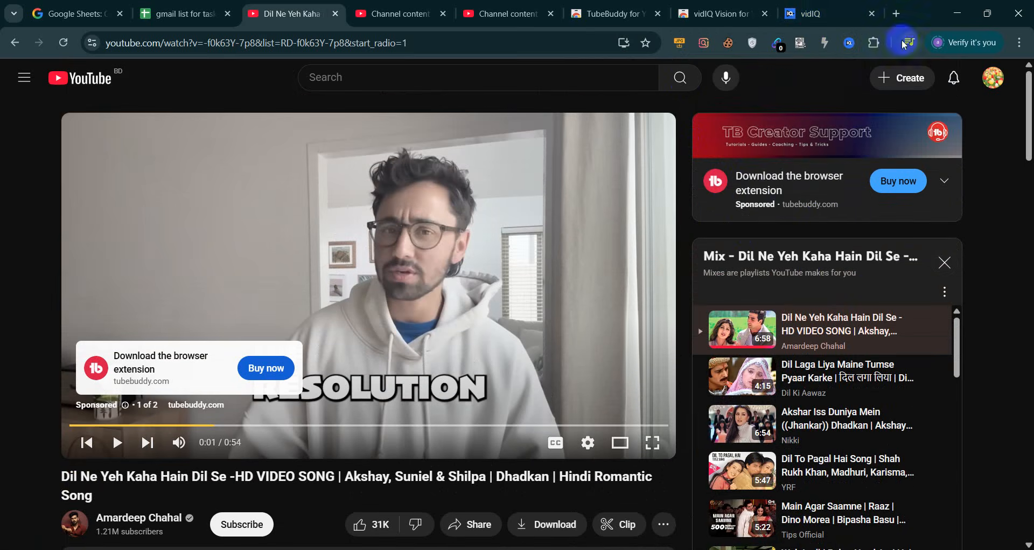
scroll(673, 248, down, 20)
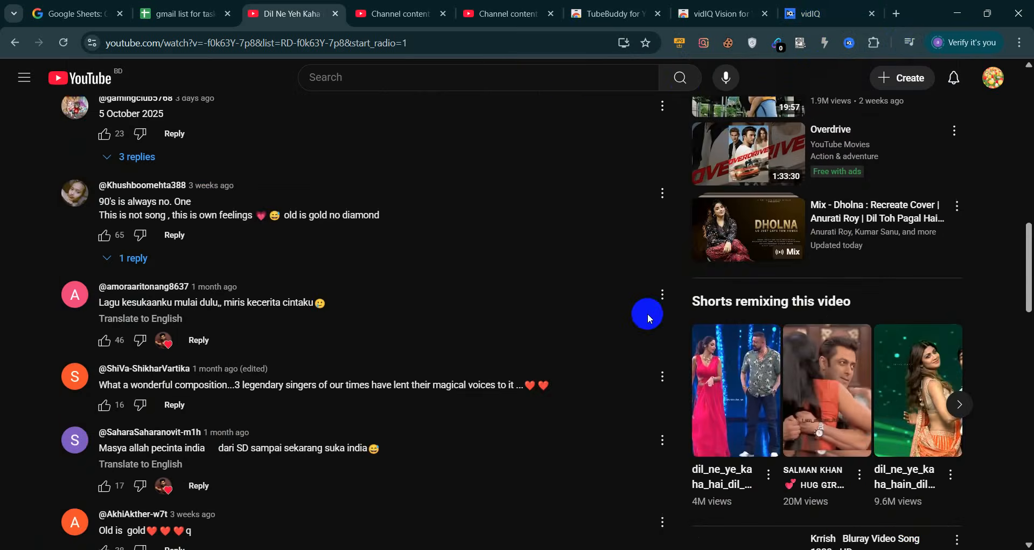
scroll(648, 313, down, 4)
scroll(646, 316, up, 13)
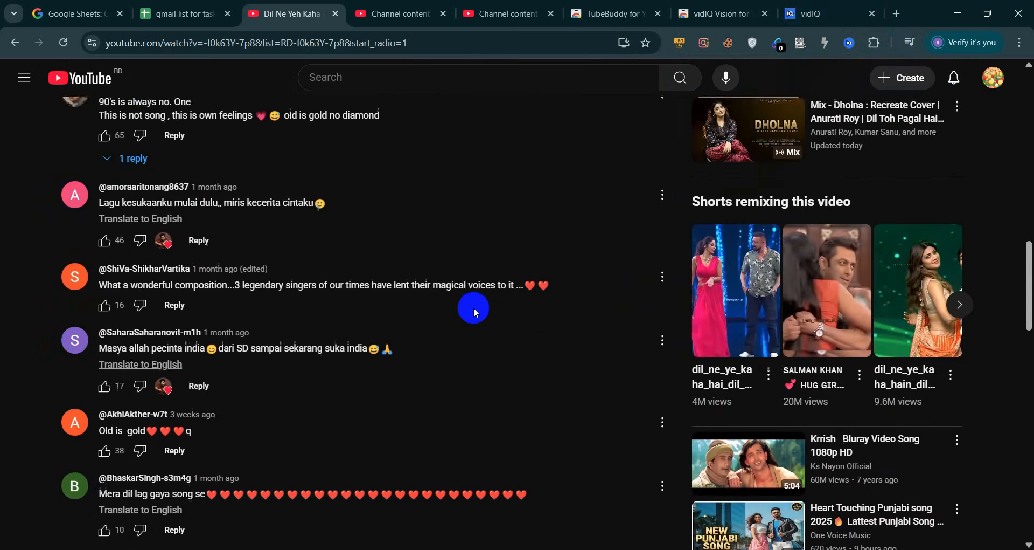
scroll(474, 307, up, 12)
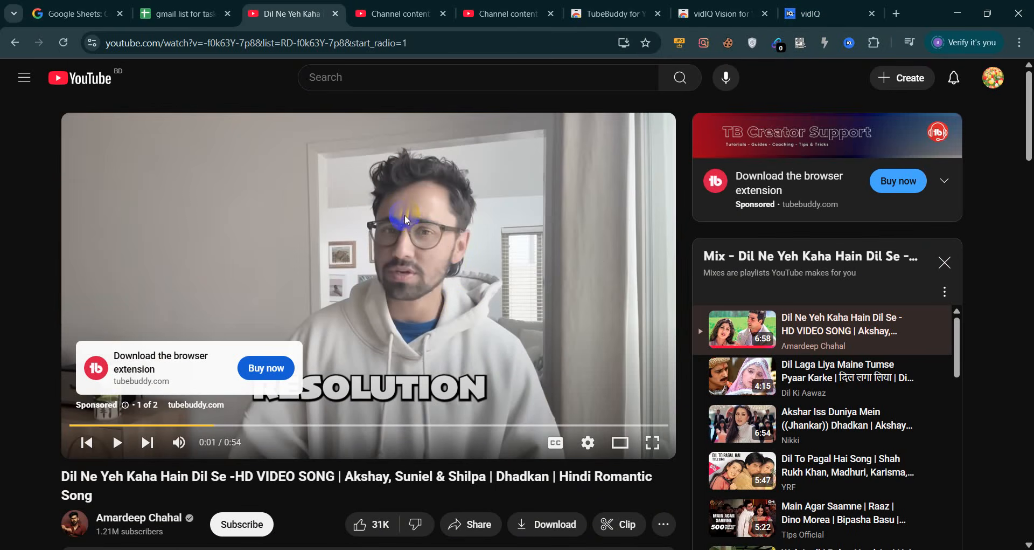
Compare the vidIQ sign-up page with the TubeBuddy store listing, highlighting its title and header details
click(866, 5)
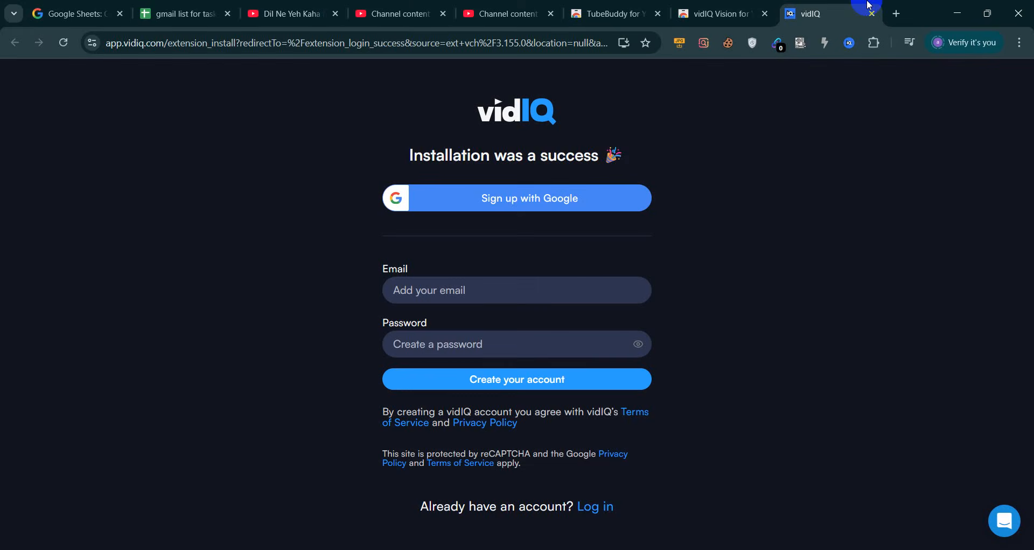
click(614, 14)
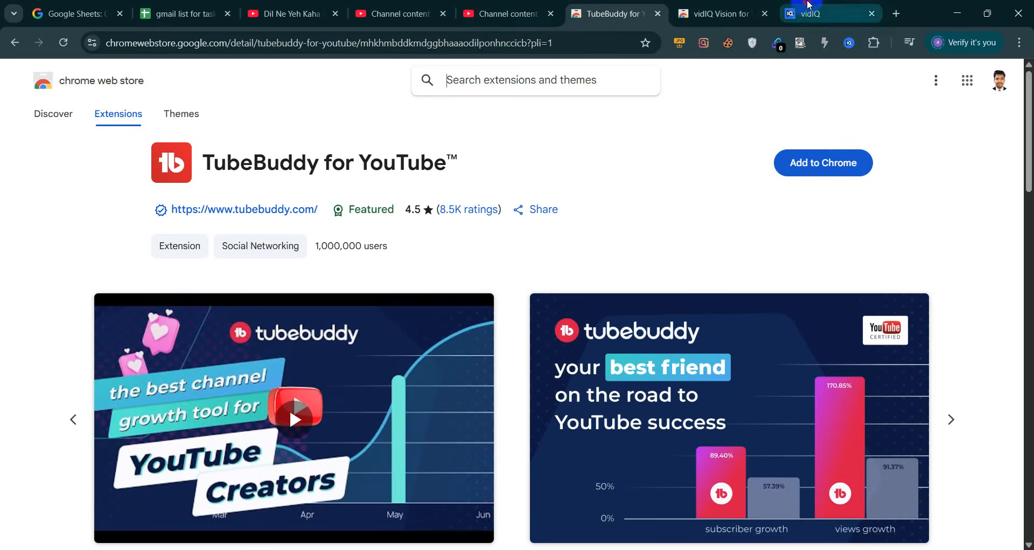
click(813, 14)
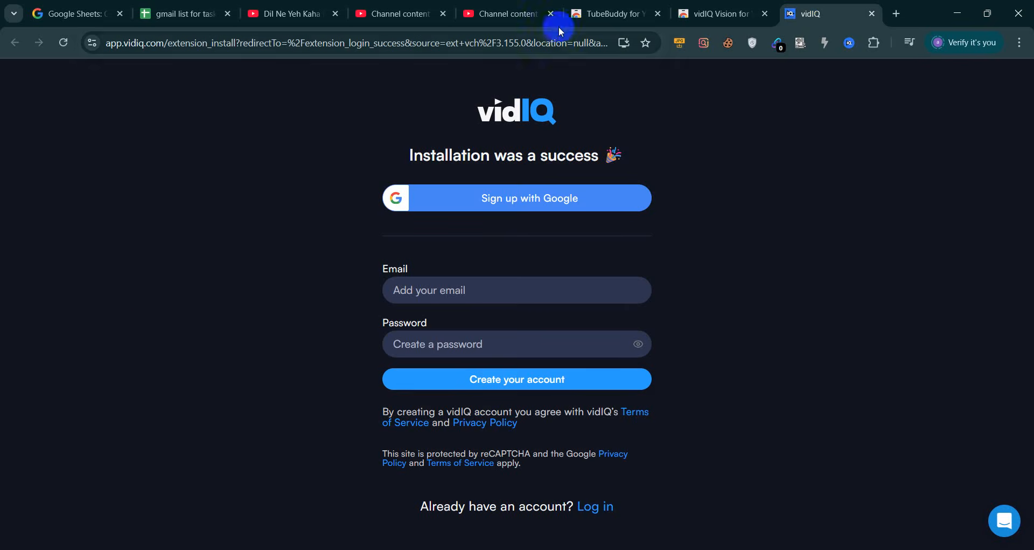
click(620, 13)
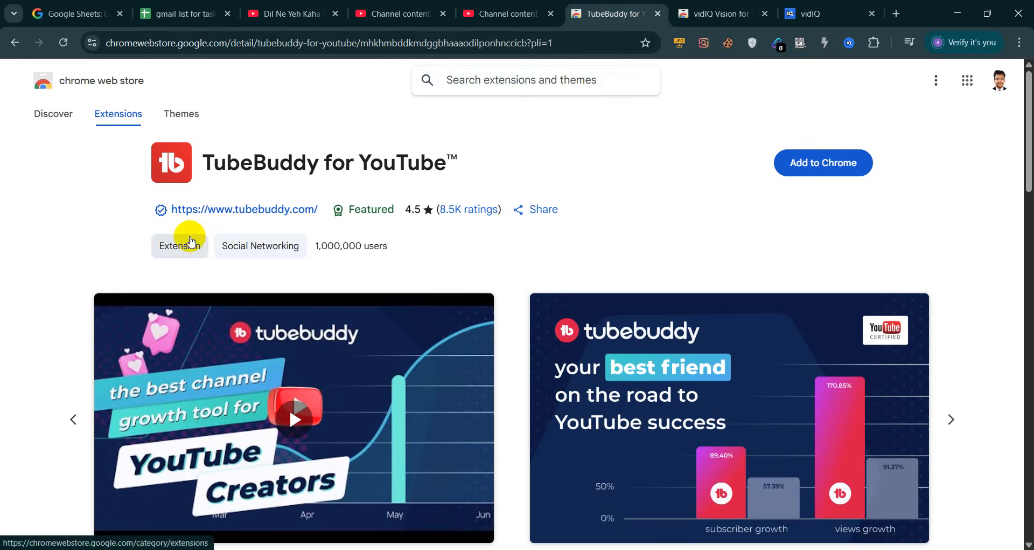
drag(203, 161, 530, 221)
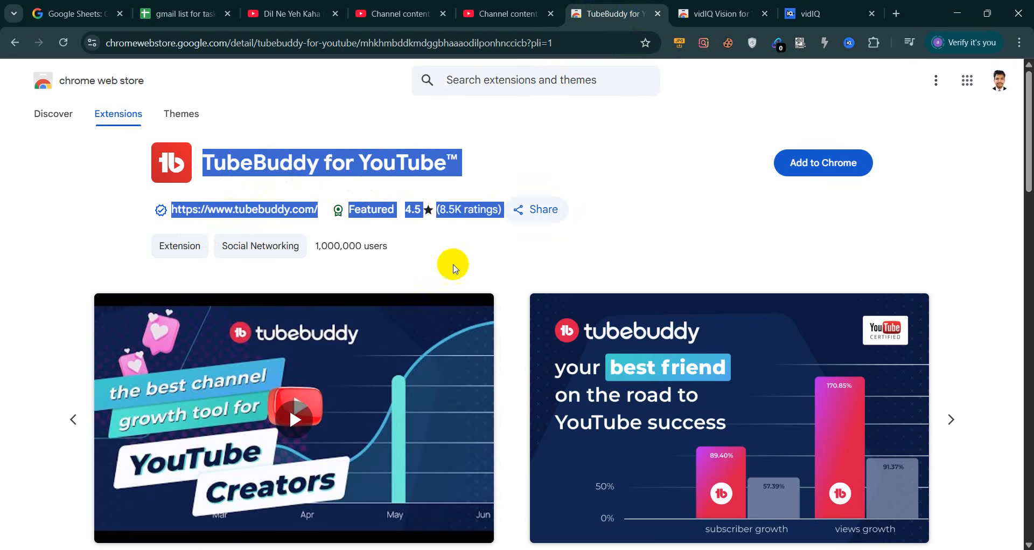
click(449, 274)
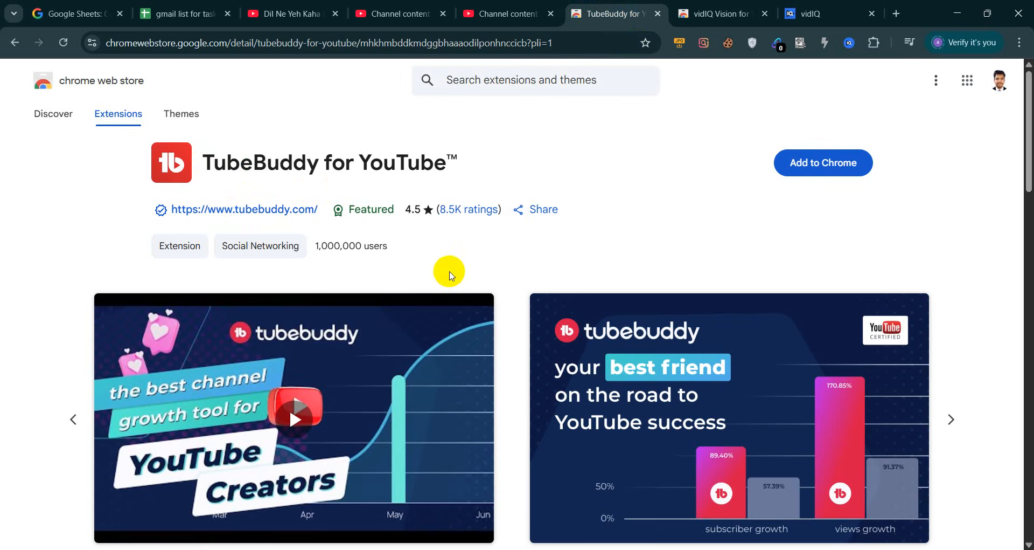
drag(454, 266, 65, 173)
click(51, 176)
Close the TubeBuddy store tab and the vidIQ Vision tab
click(805, 8)
click(599, 4)
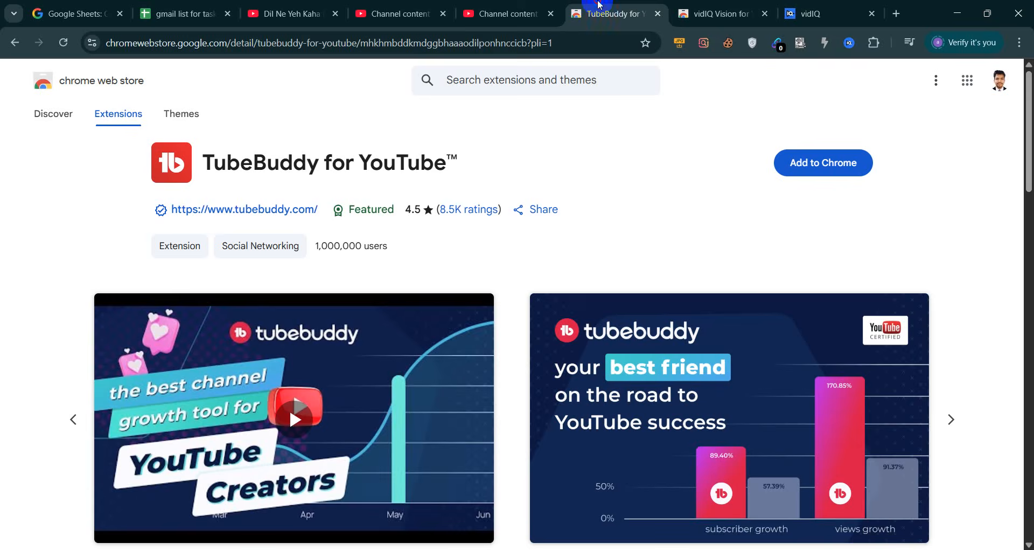
click(659, 14)
click(659, 15)
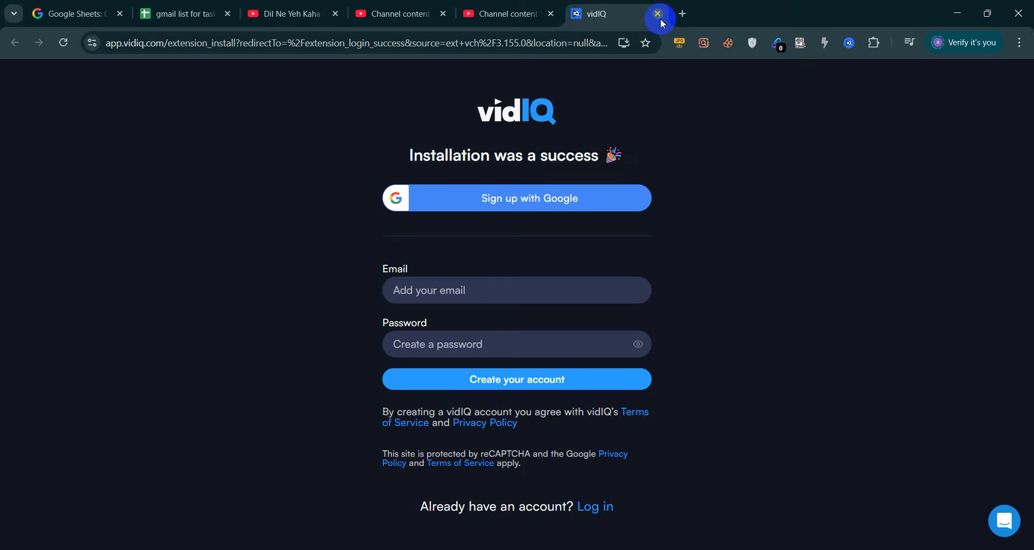
Close the vidIQ sign-up tab, remove vidIQ Vision from Chrome, and return to the Dil Ne Yeh Kaha Hain video
click(659, 15)
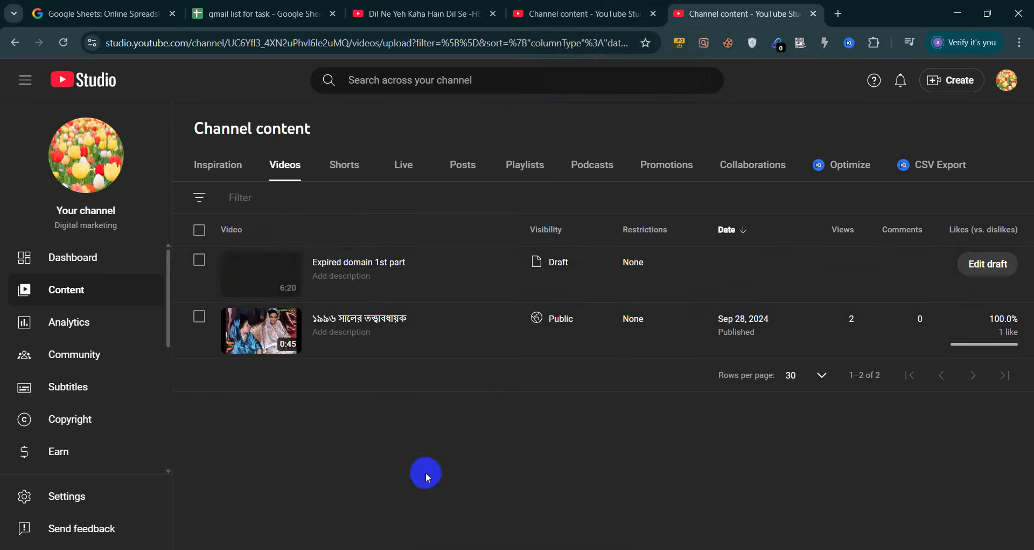
click(837, 176)
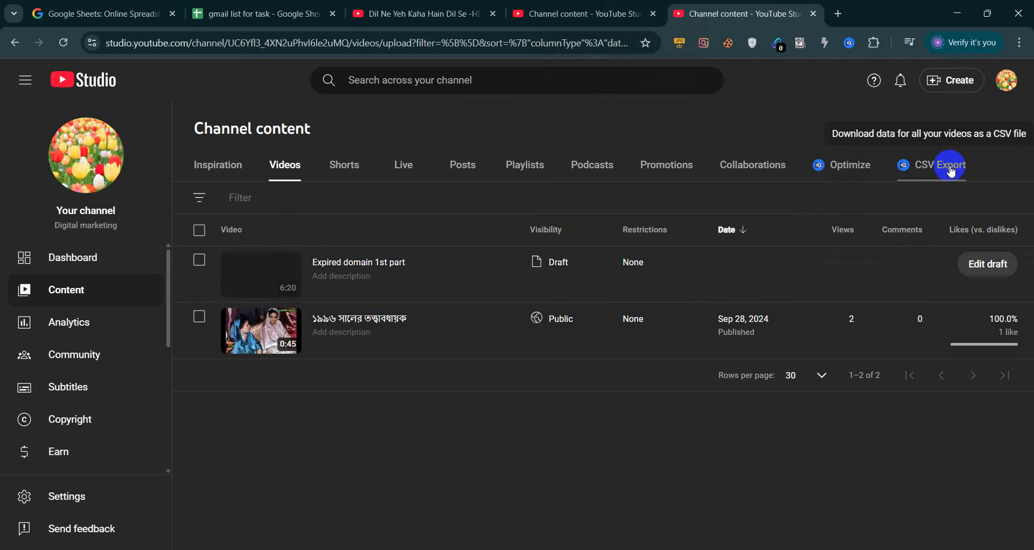
right_click(849, 43)
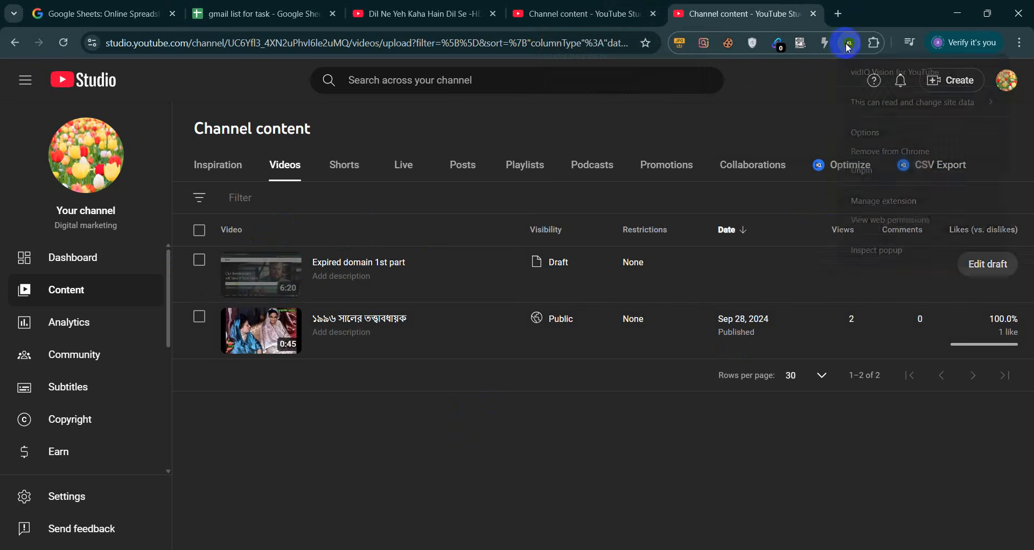
click(884, 150)
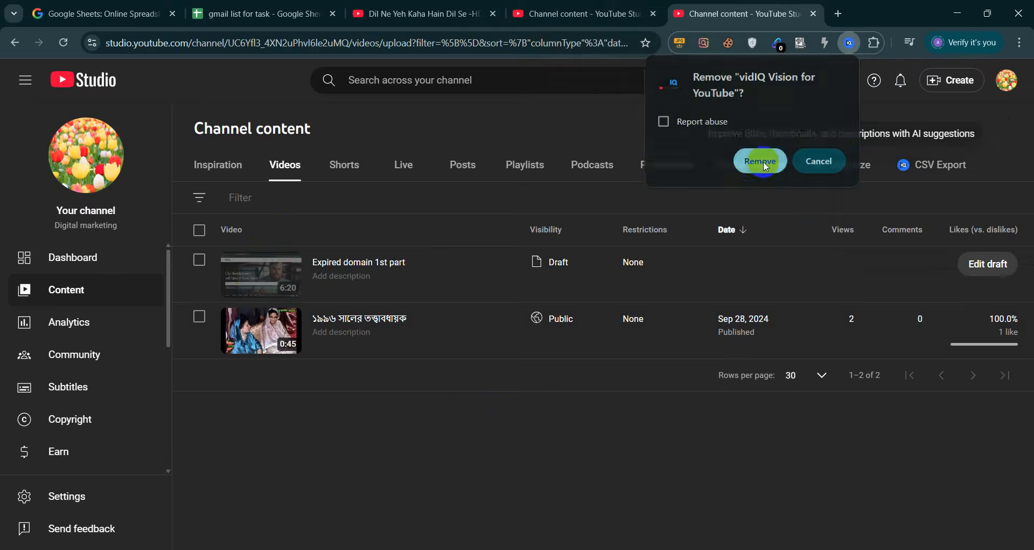
click(765, 168)
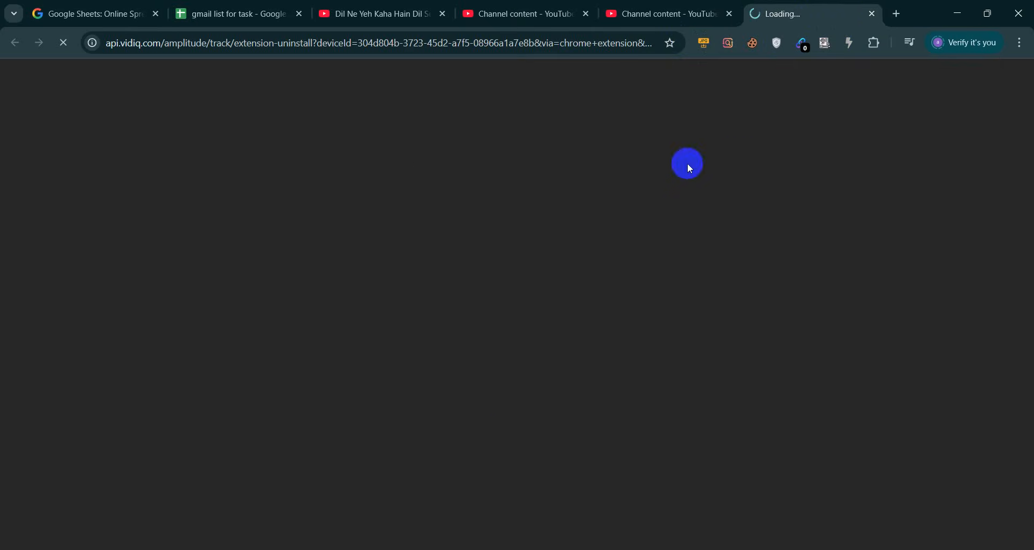
click(872, 15)
click(380, 14)
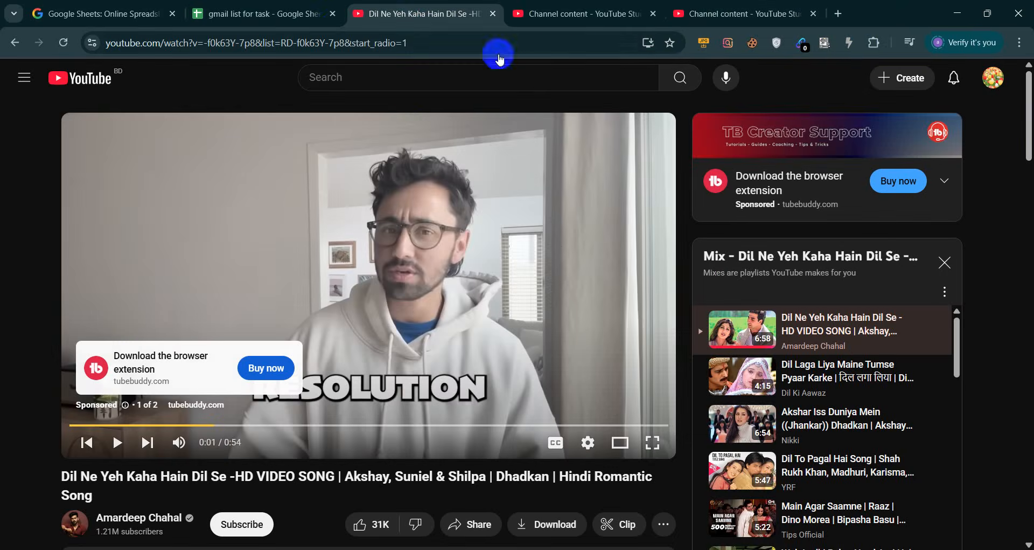
Close the YouTube video tab, both Channel content tabs and the gmail list spreadsheet
click(493, 13)
click(493, 14)
click(493, 13)
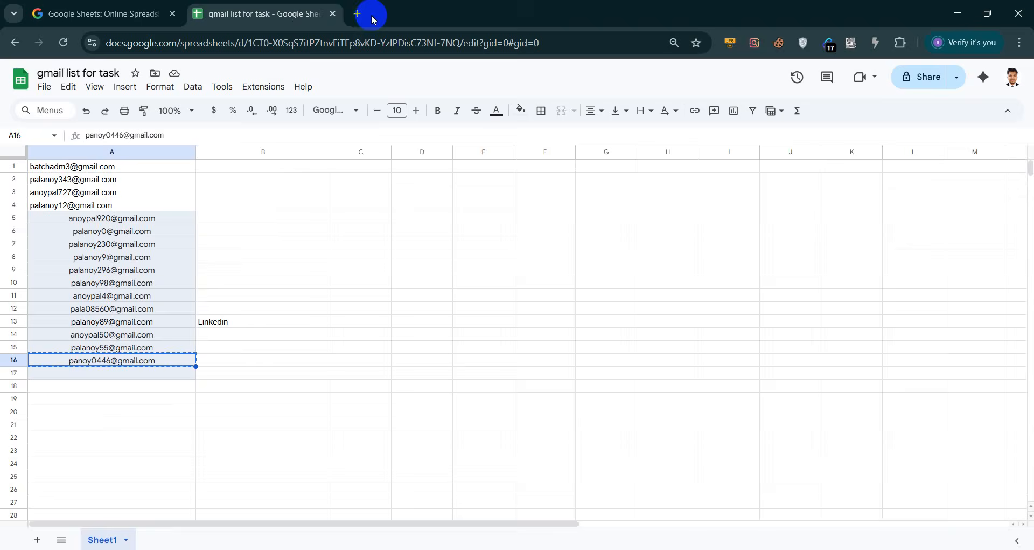
click(334, 14)
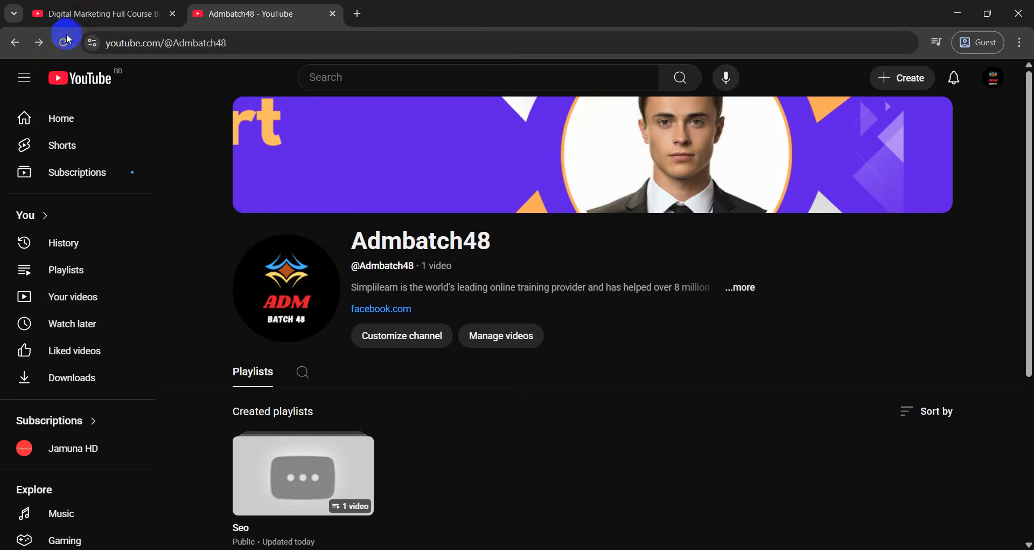
Reload the Admbatch48 channel page, review its one video, and close the digital marketing course tab
click(63, 43)
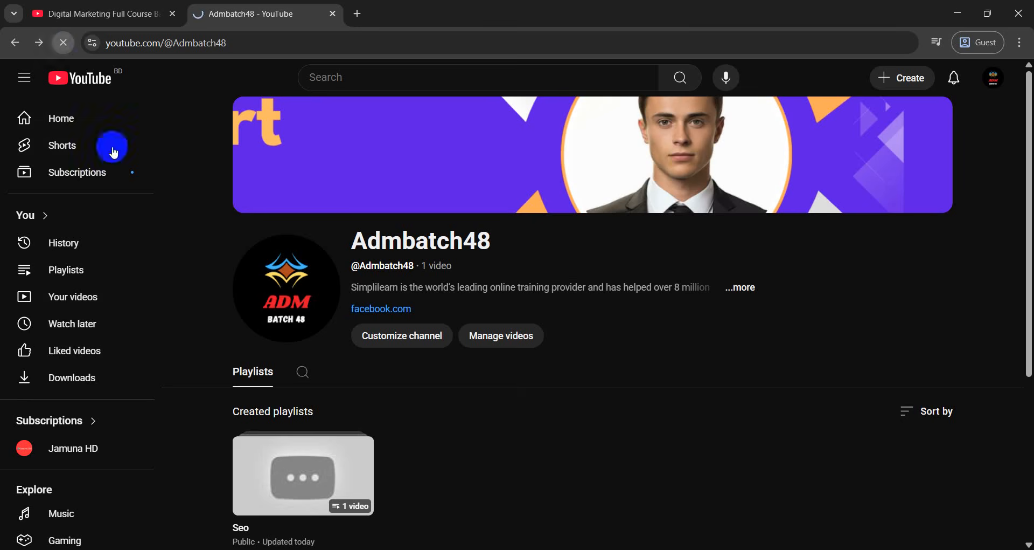
click(303, 457)
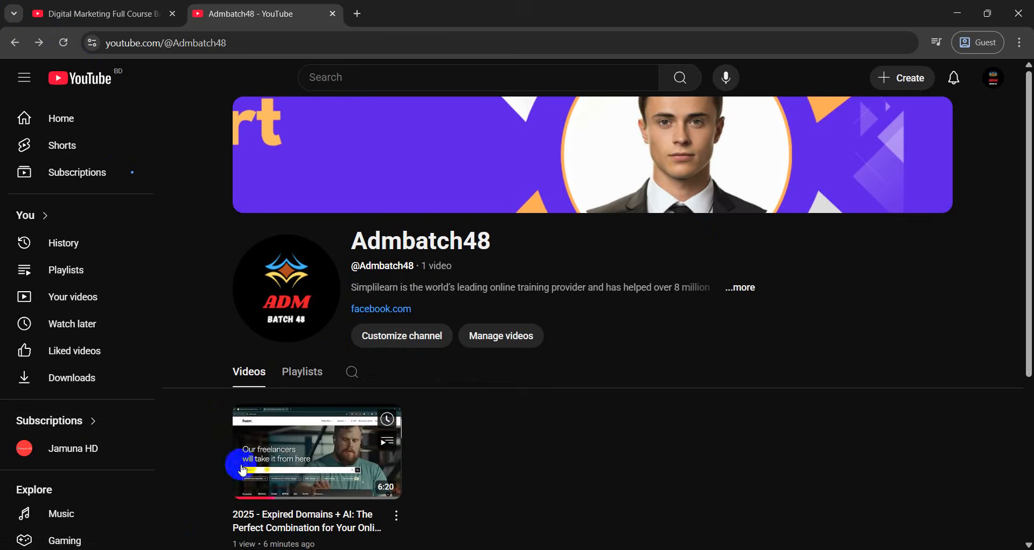
scroll(332, 478, down, 1)
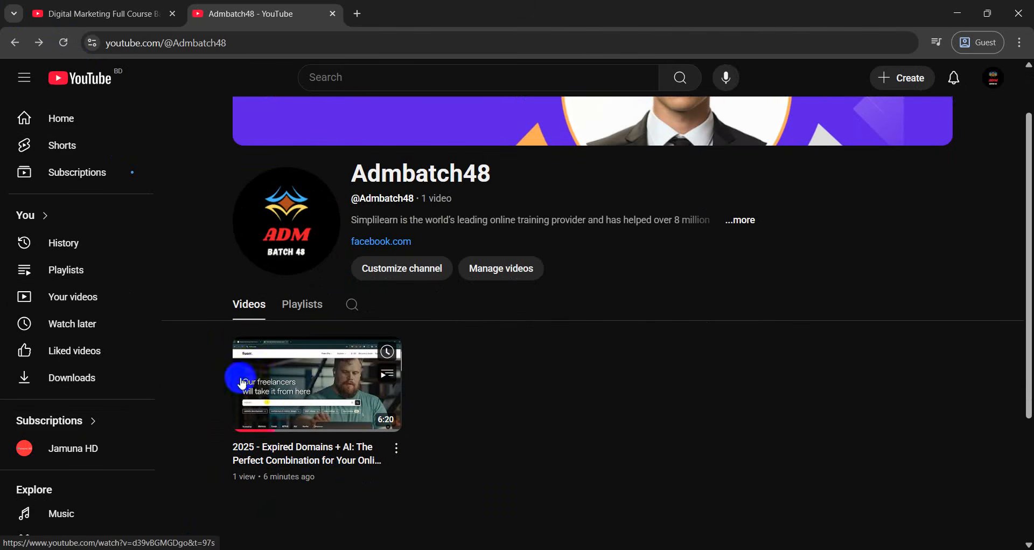
scroll(291, 436, up, 1)
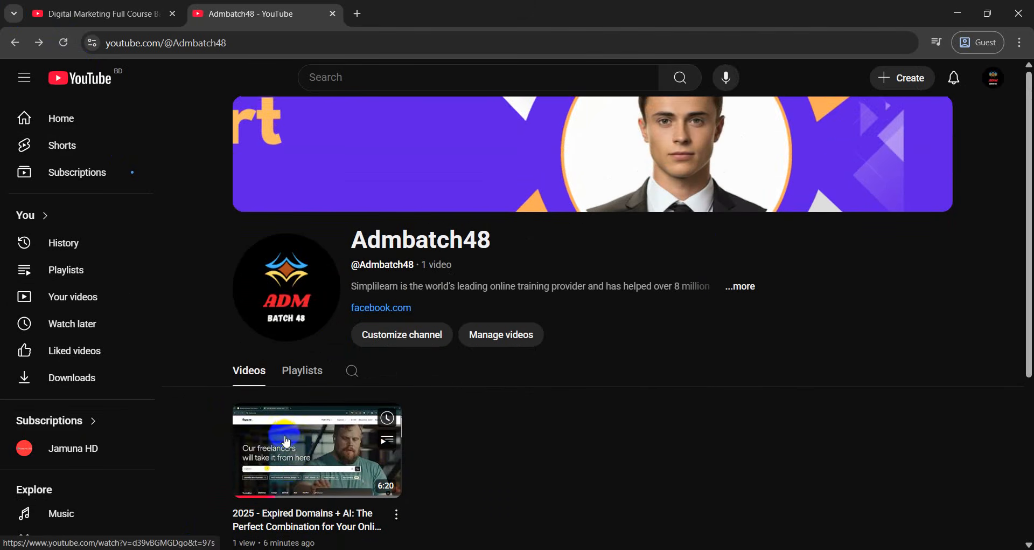
scroll(286, 441, down, 1)
scroll(308, 446, up, 1)
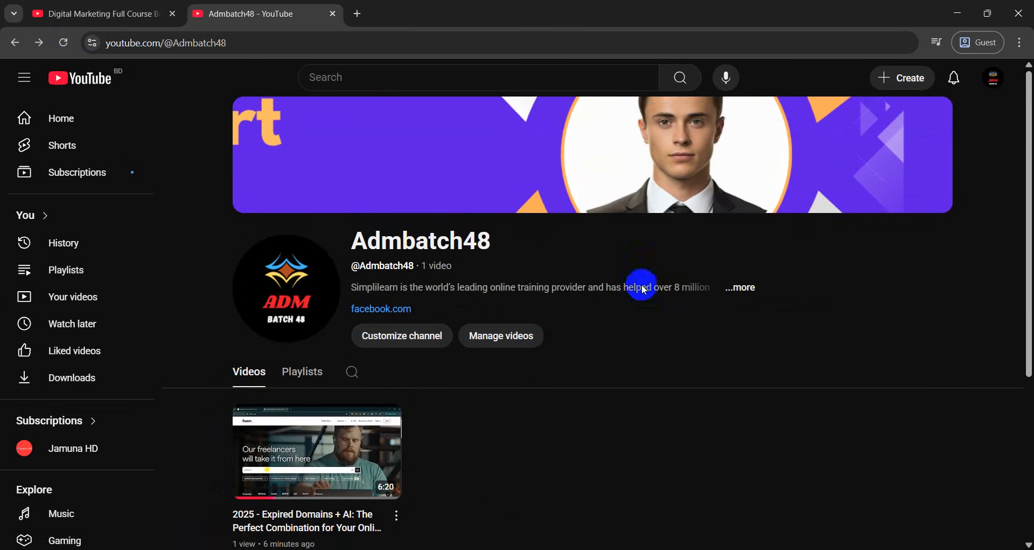
scroll(539, 367, down, 2)
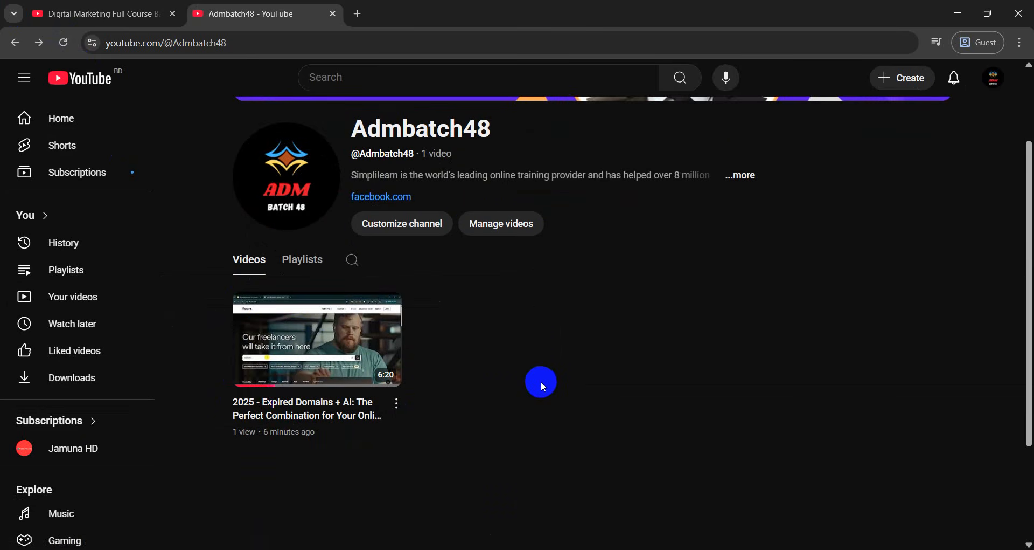
scroll(502, 376, up, 1)
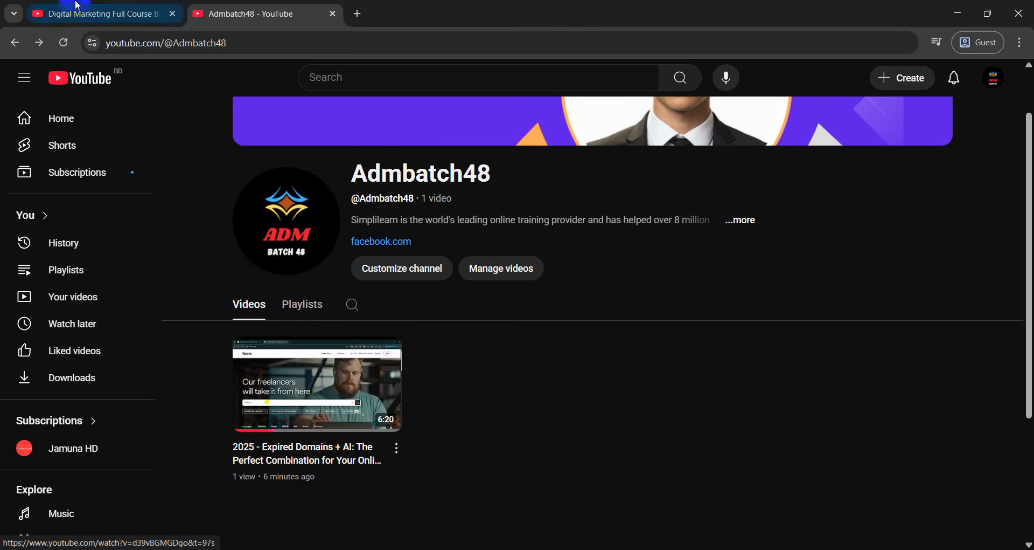
click(172, 16)
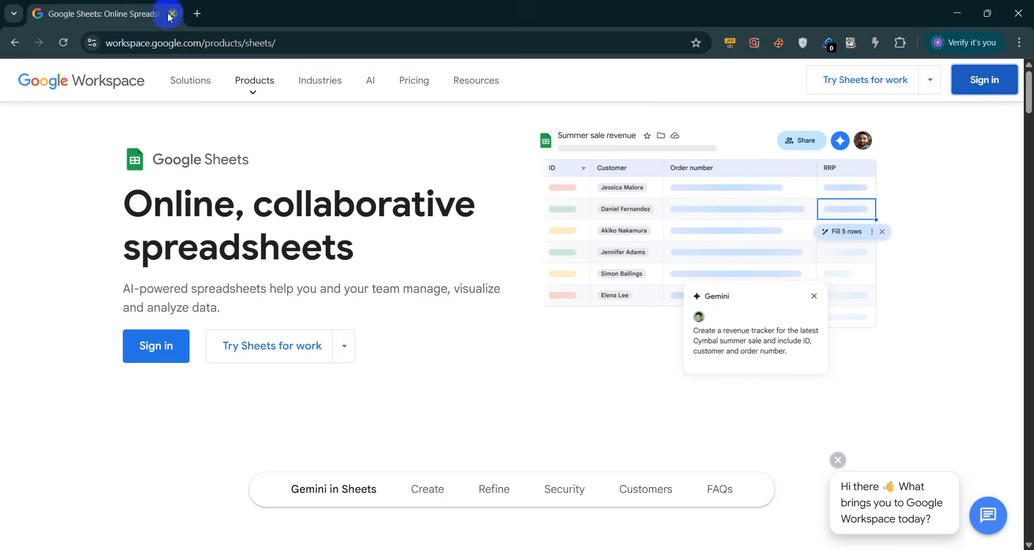
Close the Google Sheets tab and search for google ads in a new tab
click(197, 13)
click(172, 16)
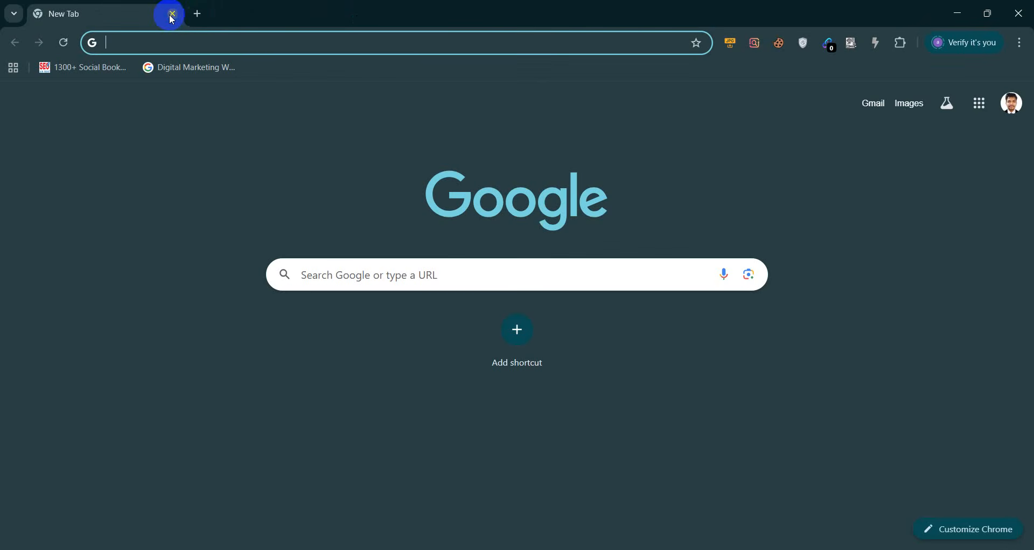
text(googl)
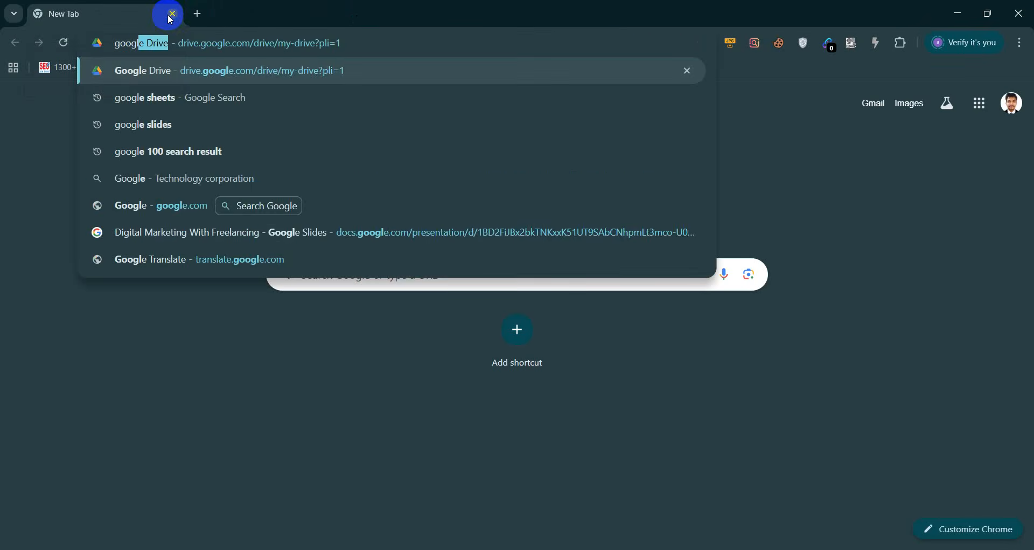
text(e ads)
key(Return)
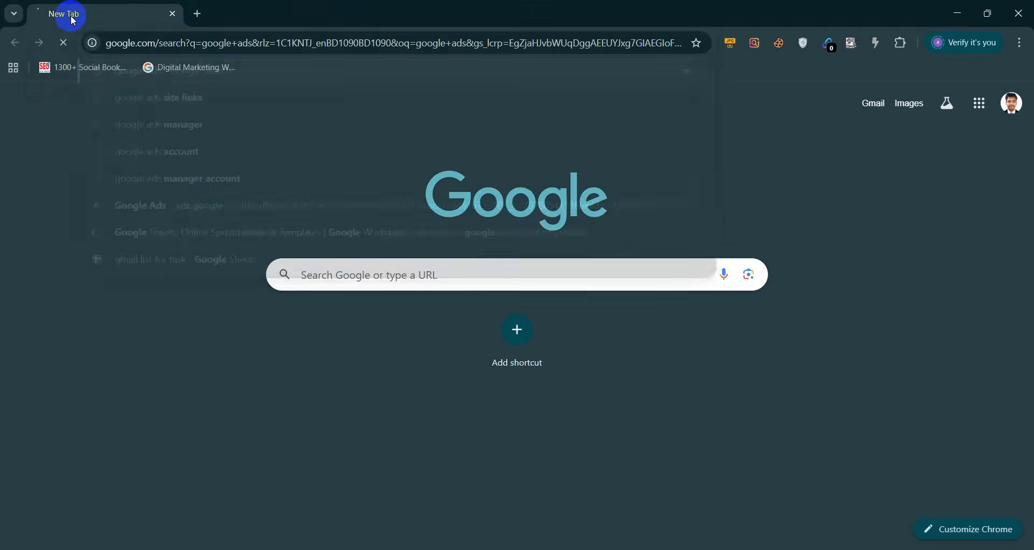
scroll(145, 237, down, 6)
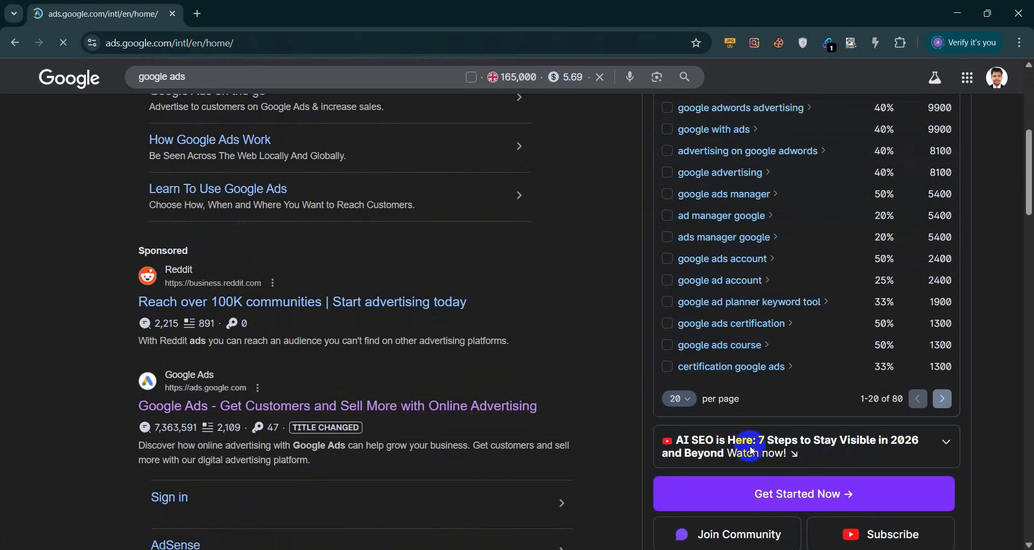
mouse_move(770, 549)
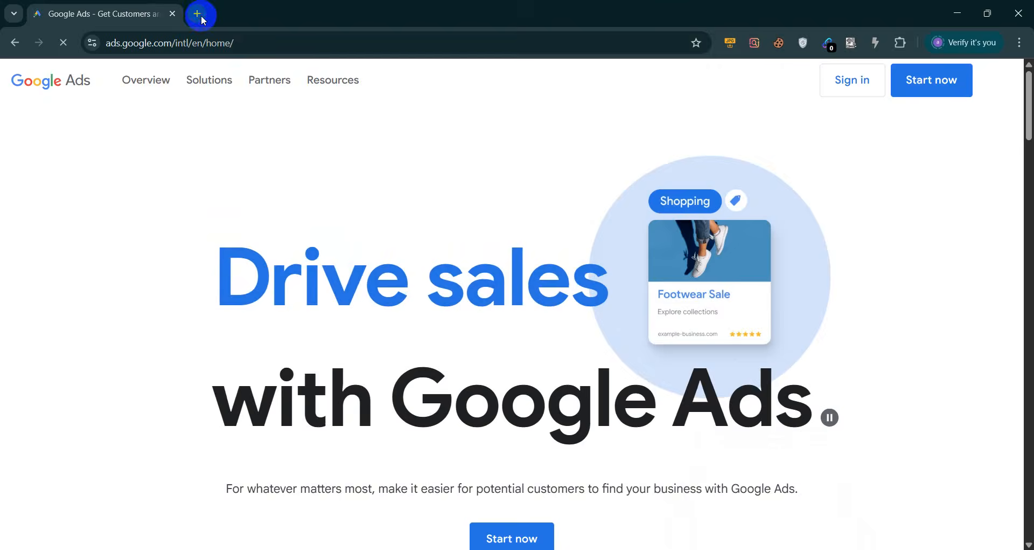
Open Google Slides in another tab, place it before Google Ads, and sign in
click(198, 14)
text(google slides)
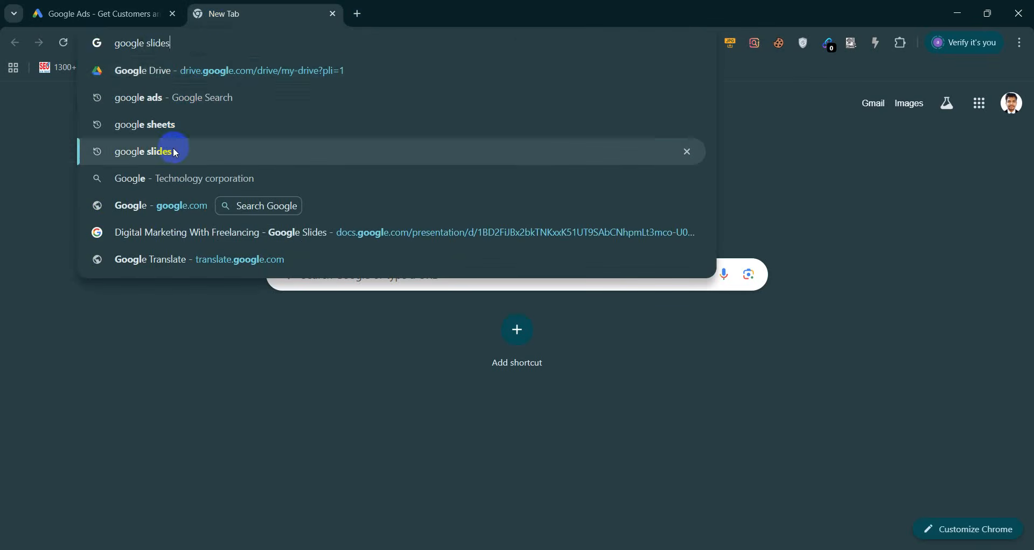
click(173, 149)
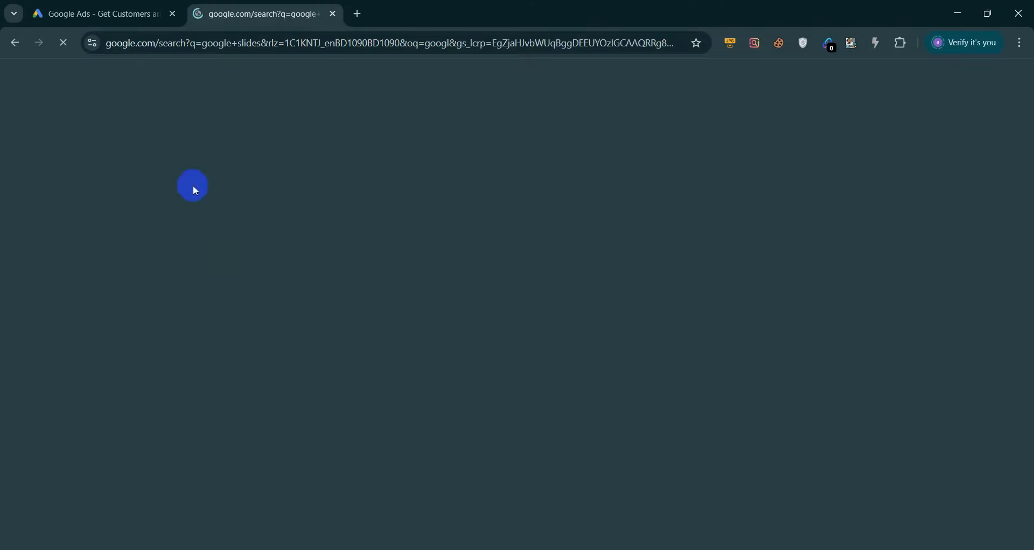
click(247, 212)
drag(216, 14, 141, 7)
click(259, 5)
click(133, 5)
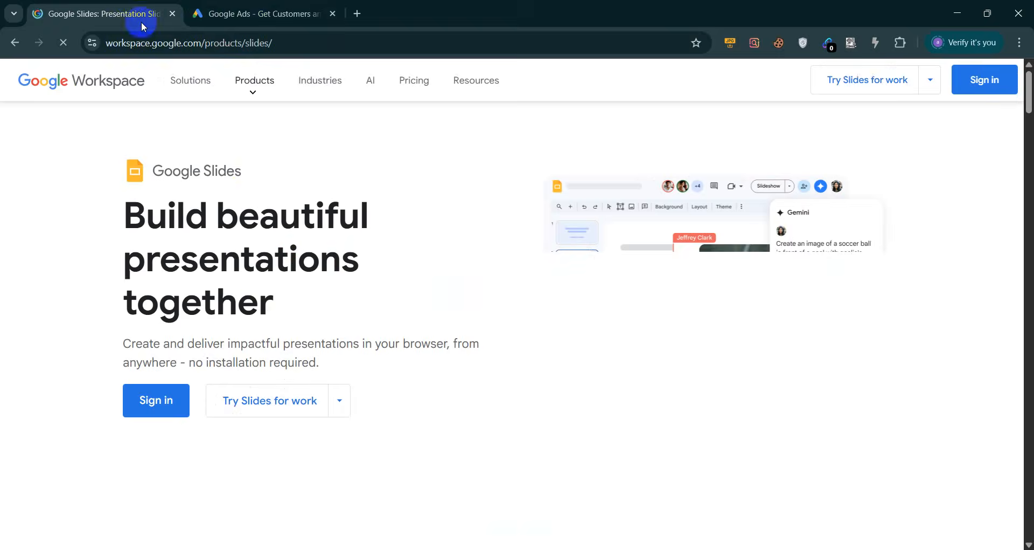
click(174, 403)
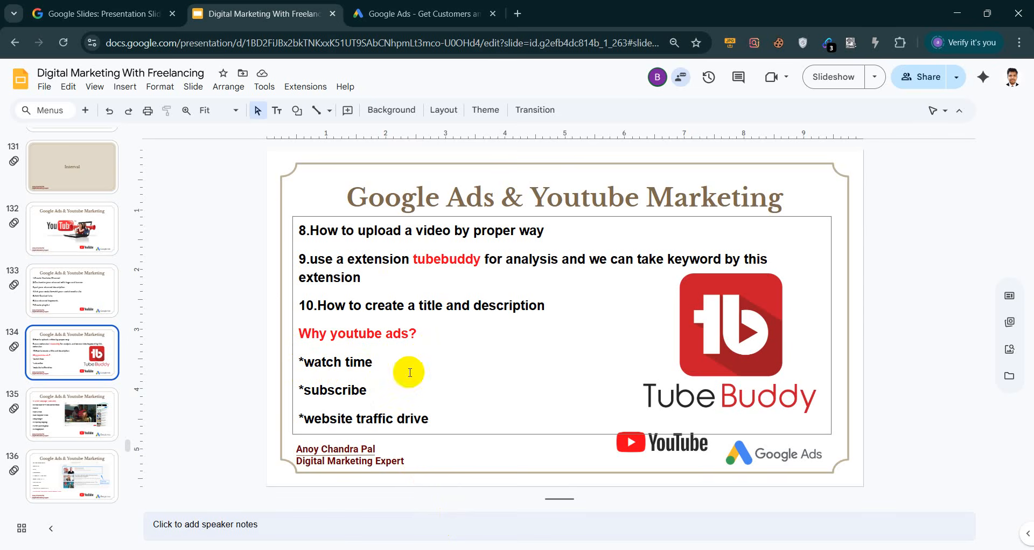
Review slide 135 on creating video ad campaigns in the presentation
double_click(409, 419)
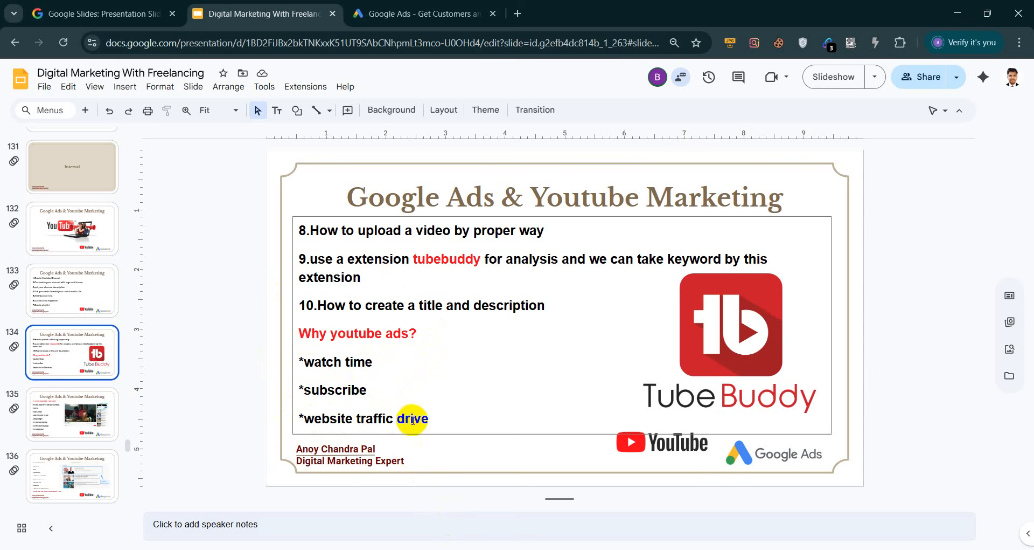
click(438, 425)
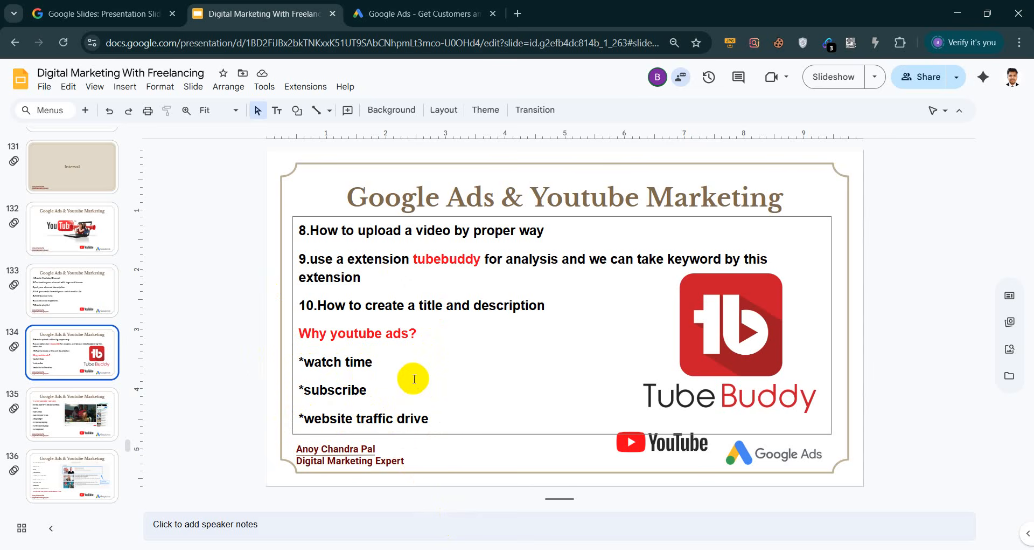
click(68, 409)
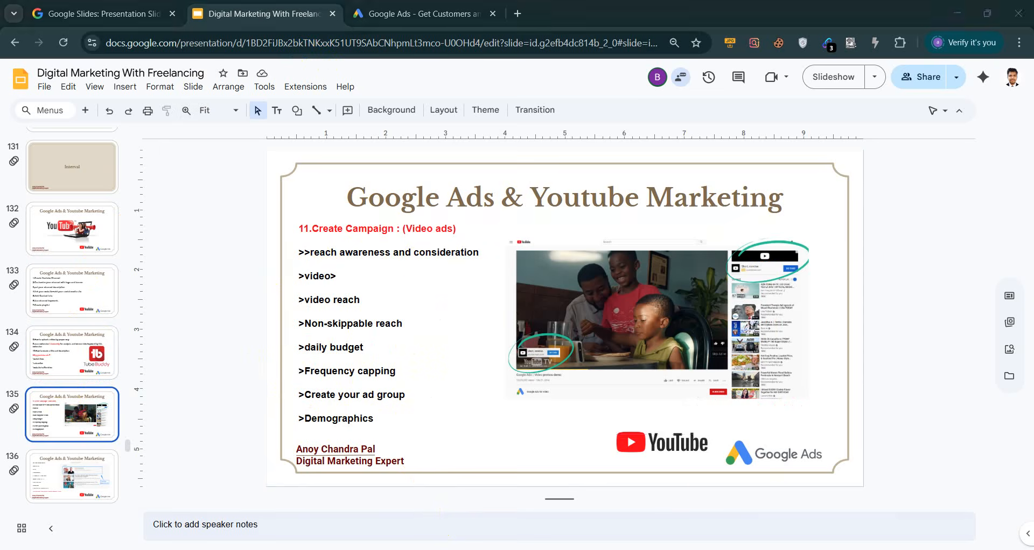
Go to the Google Ads tab and choose Start now to load the account's Campaigns page
key(alt+Tab)
key(alt+Tab)
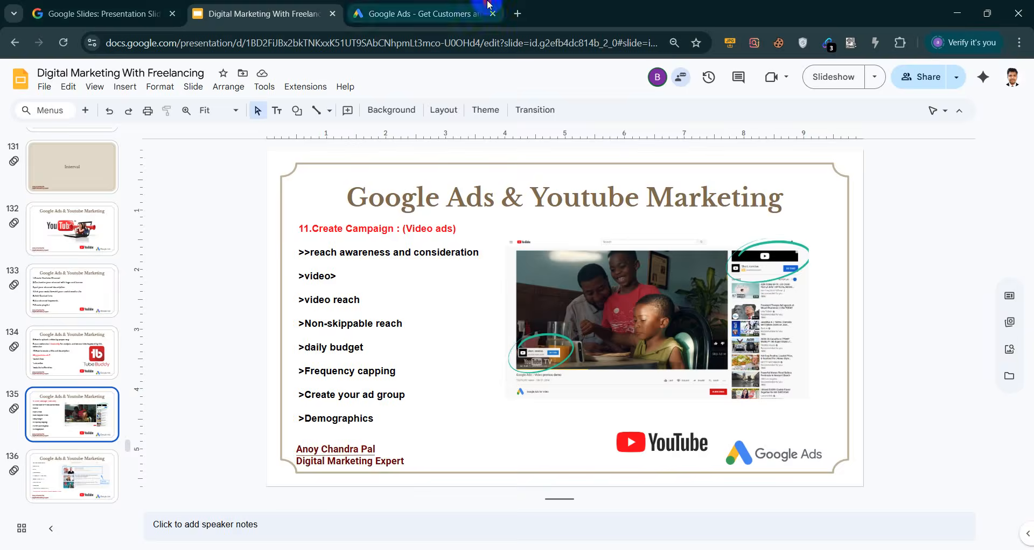
click(486, 6)
click(932, 81)
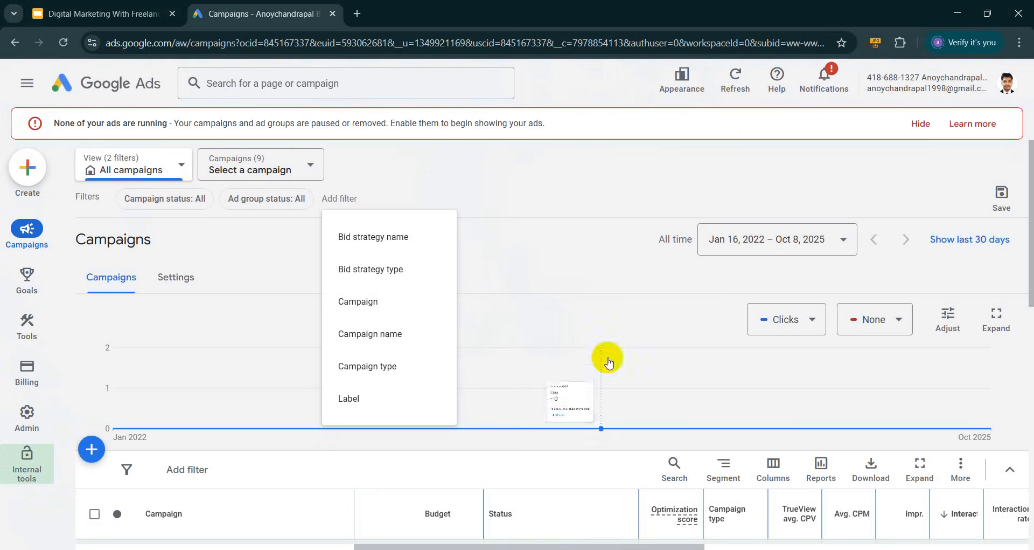
Dismiss the filter list, then choose Create (+) > Campaign in Google Ads
click(548, 154)
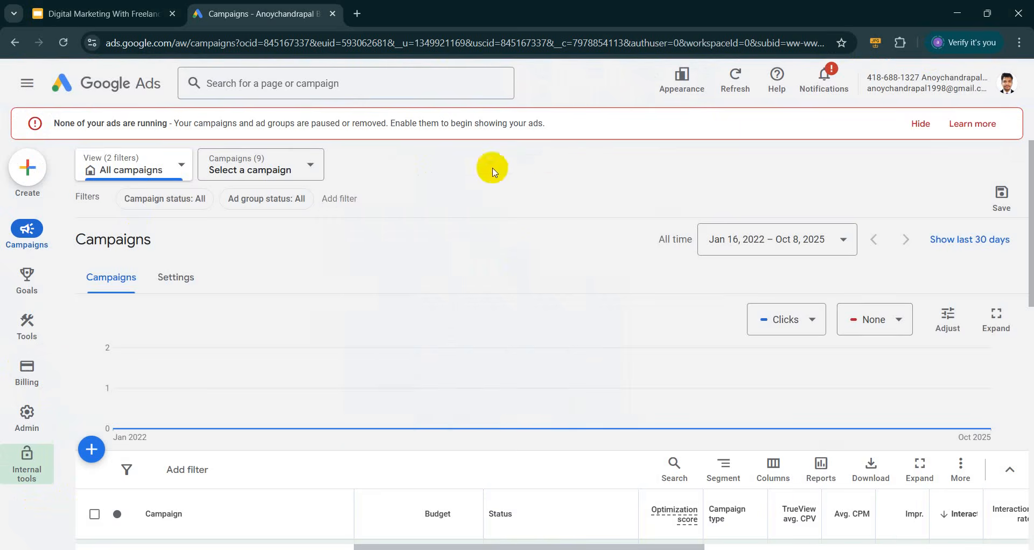
scroll(385, 390, down, 3)
scroll(451, 412, up, 3)
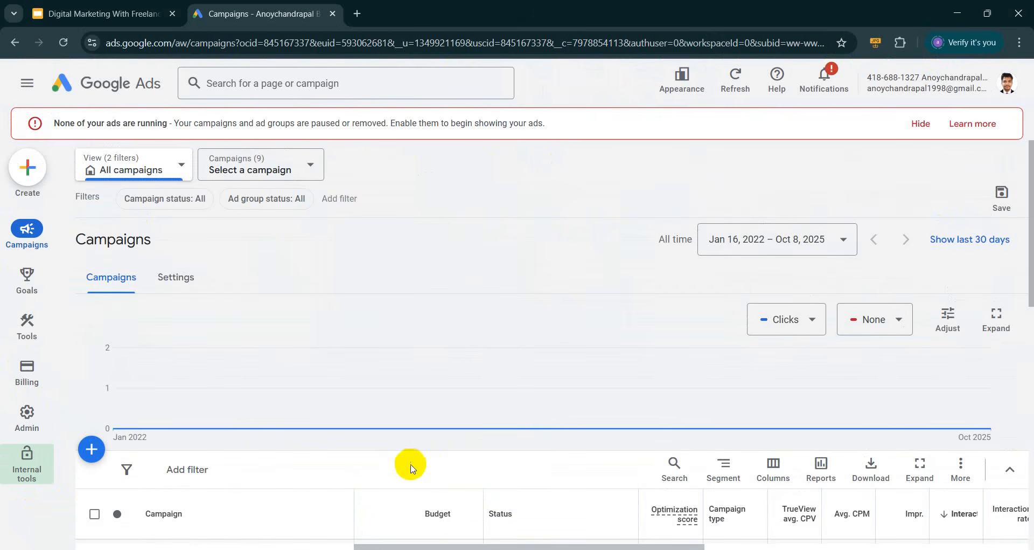
click(30, 171)
click(59, 174)
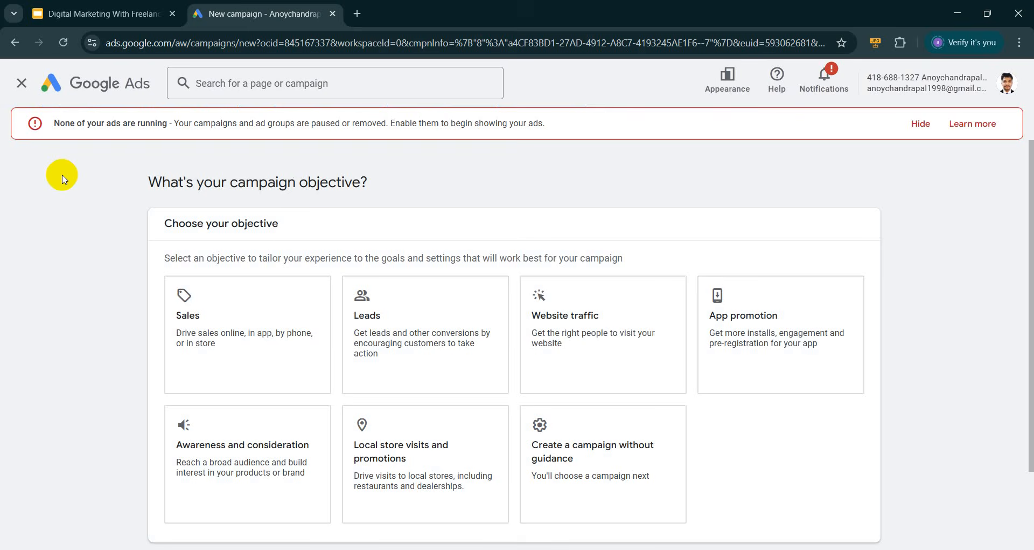
Choose Awareness and consideration as the campaign objective
scroll(97, 290, down, 1)
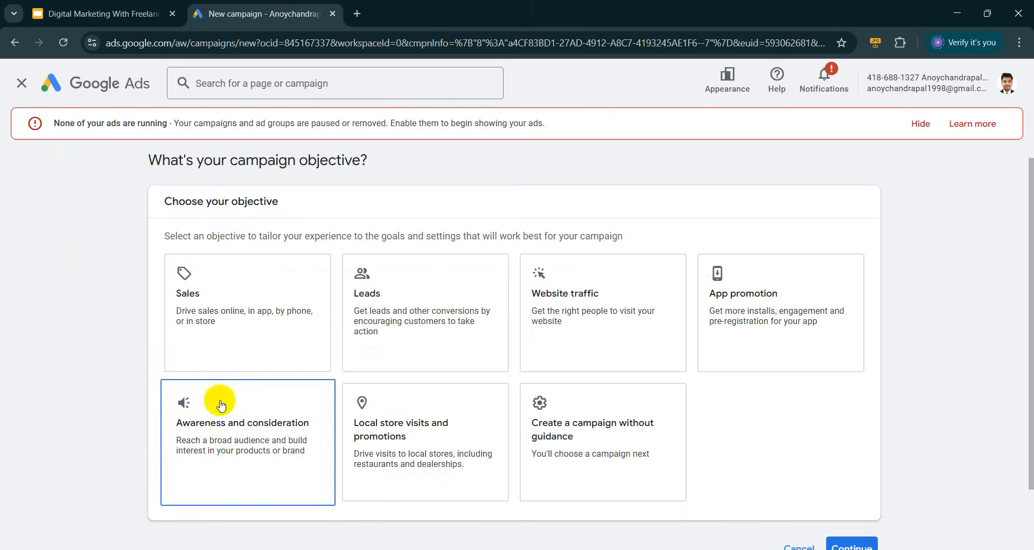
click(203, 433)
scroll(403, 357, down, 1)
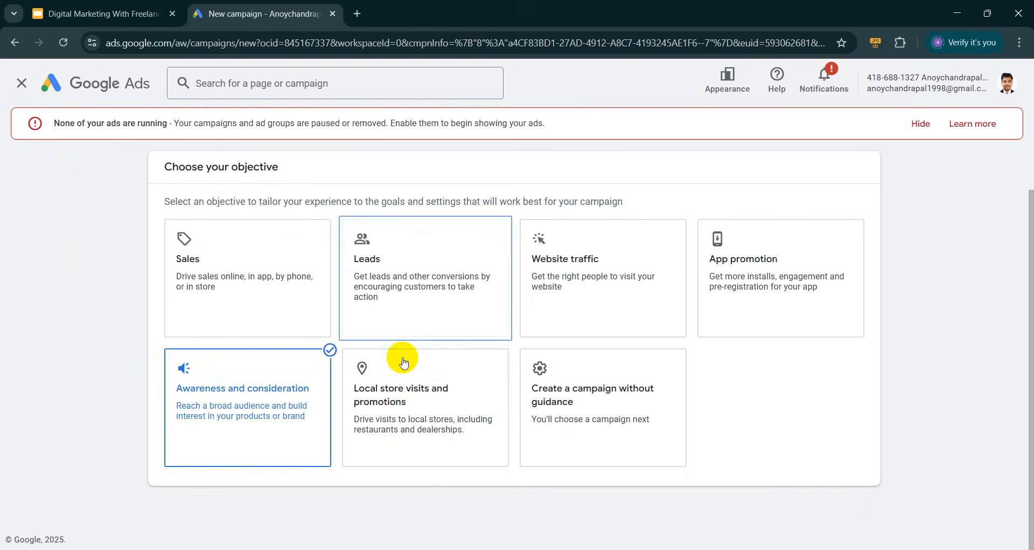
scroll(623, 422, down, 5)
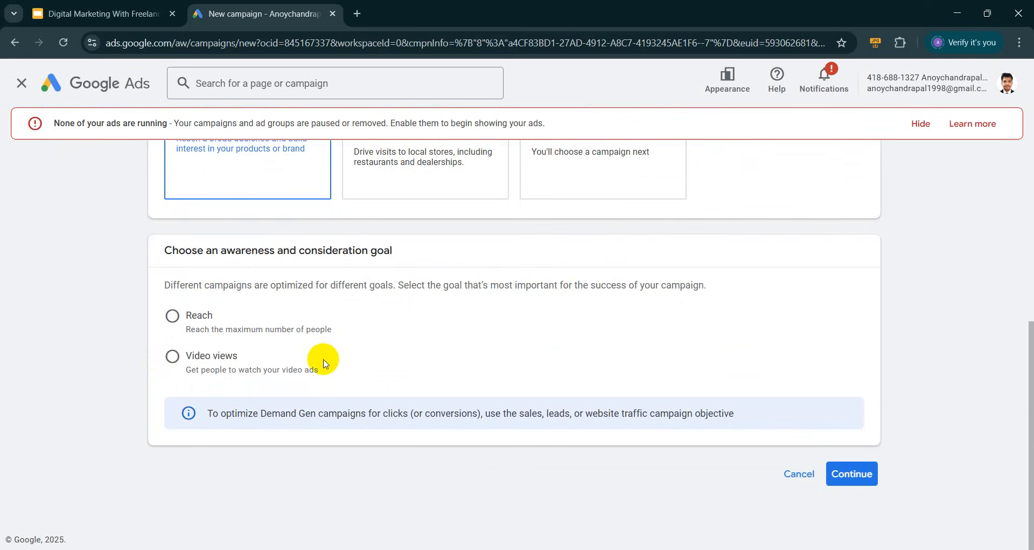
scroll(325, 360, up, 6)
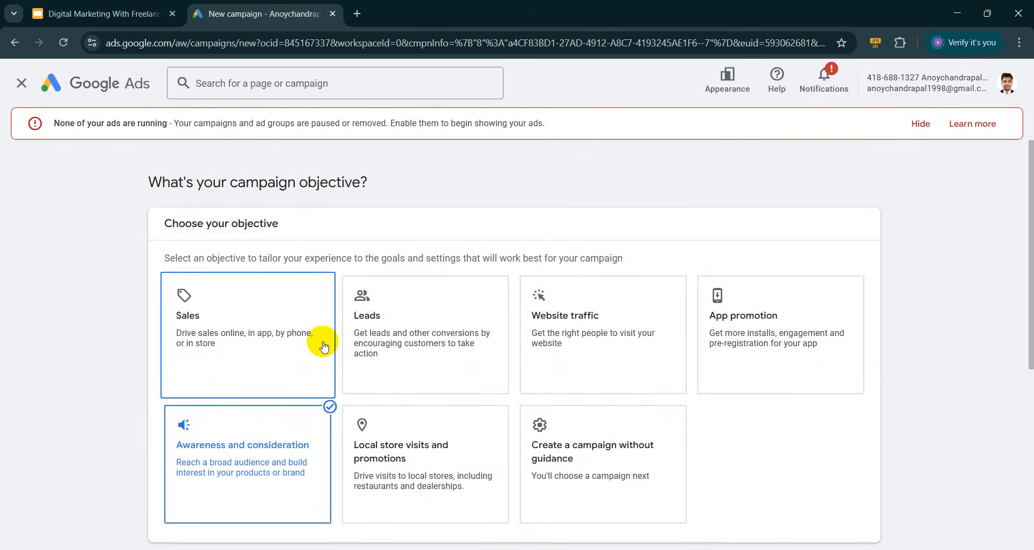
scroll(95, 319, down, 5)
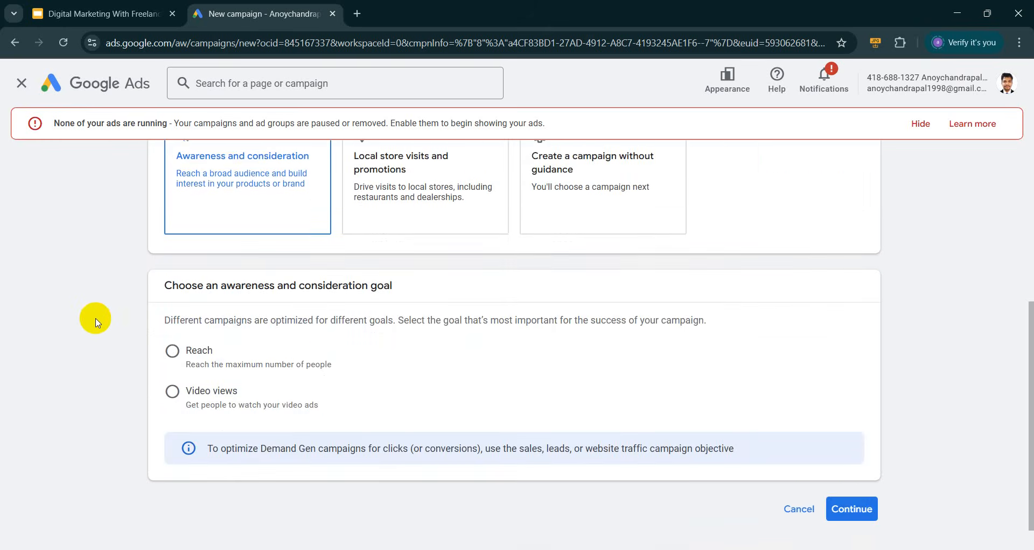
scroll(96, 322, up, 5)
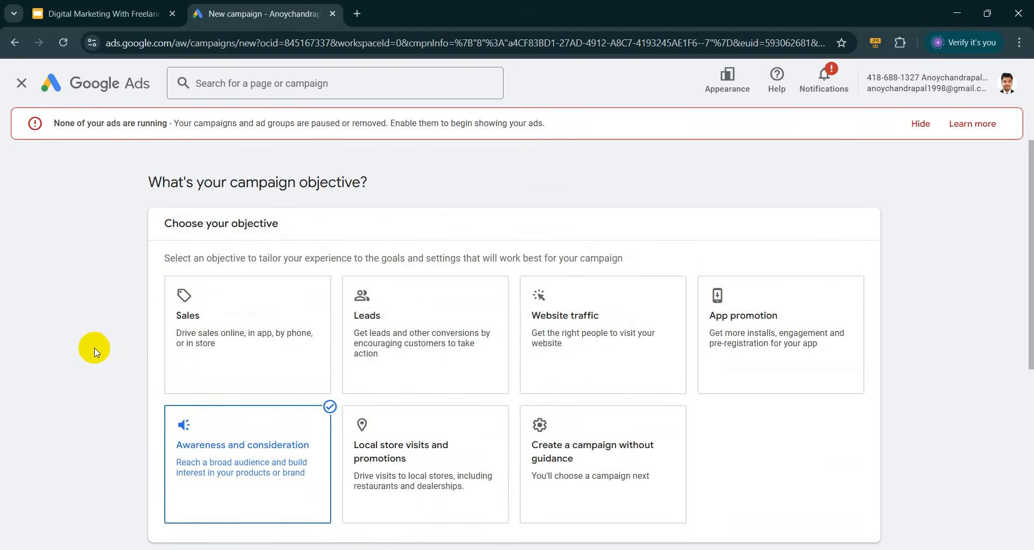
scroll(95, 353, down, 5)
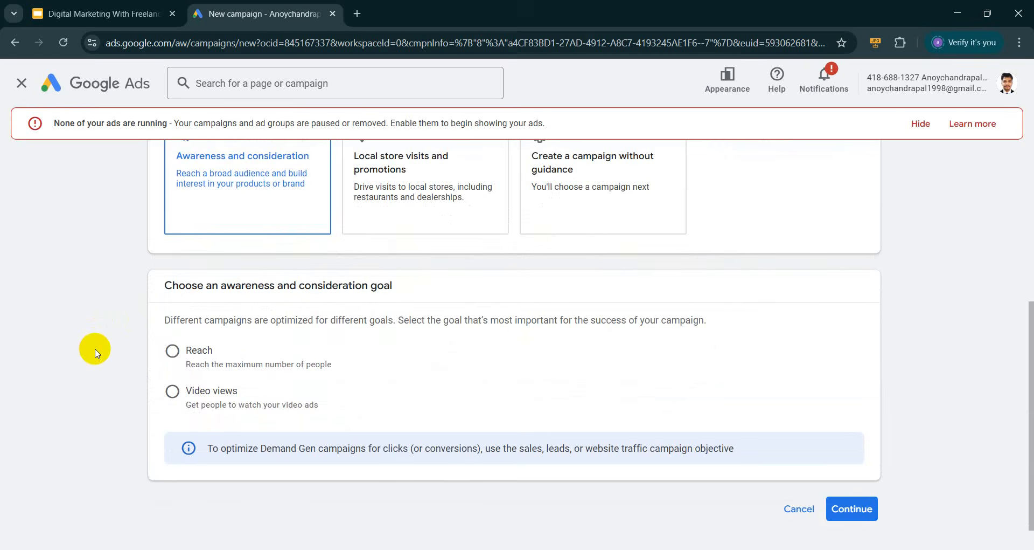
scroll(41, 360, up, 5)
scroll(12, 376, down, 2)
scroll(259, 322, down, 2)
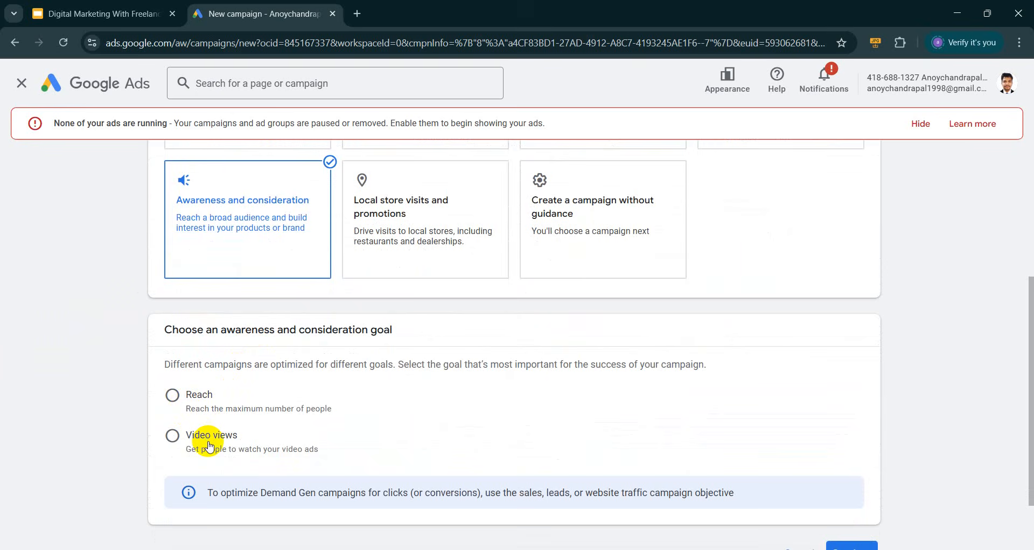
Set the goal to Video views, keep the Video campaign type, and continue
click(211, 444)
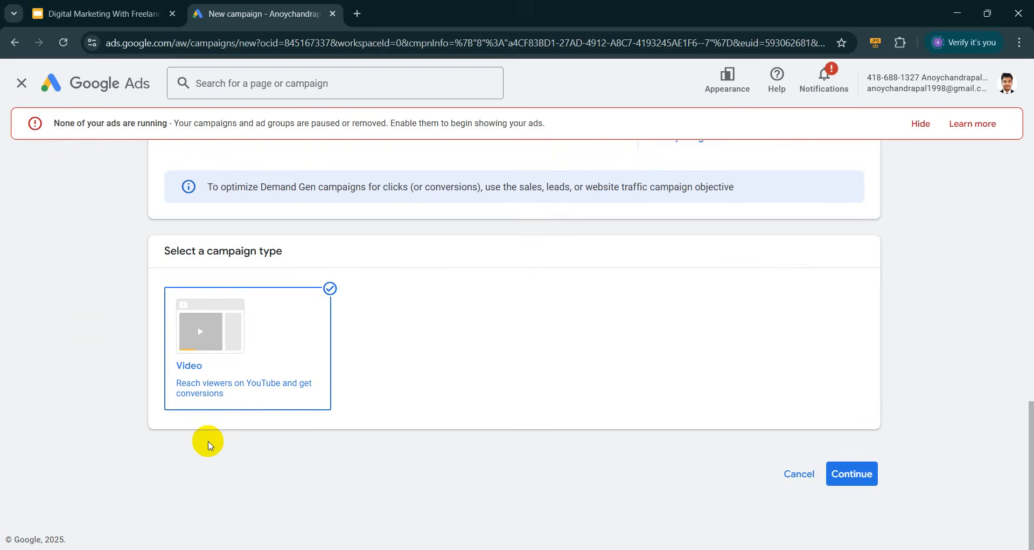
scroll(245, 412, up, 1)
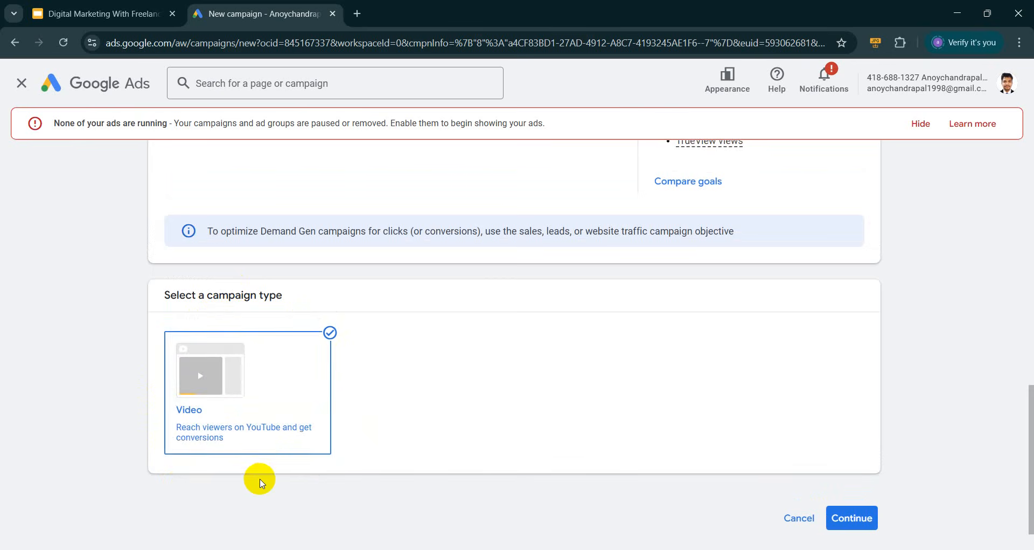
scroll(261, 481, down, 1)
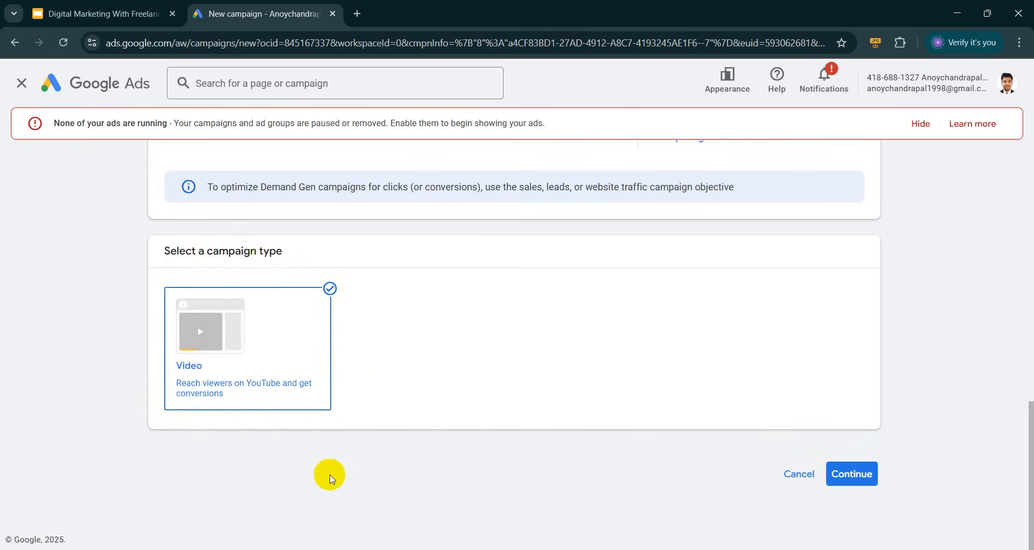
click(847, 474)
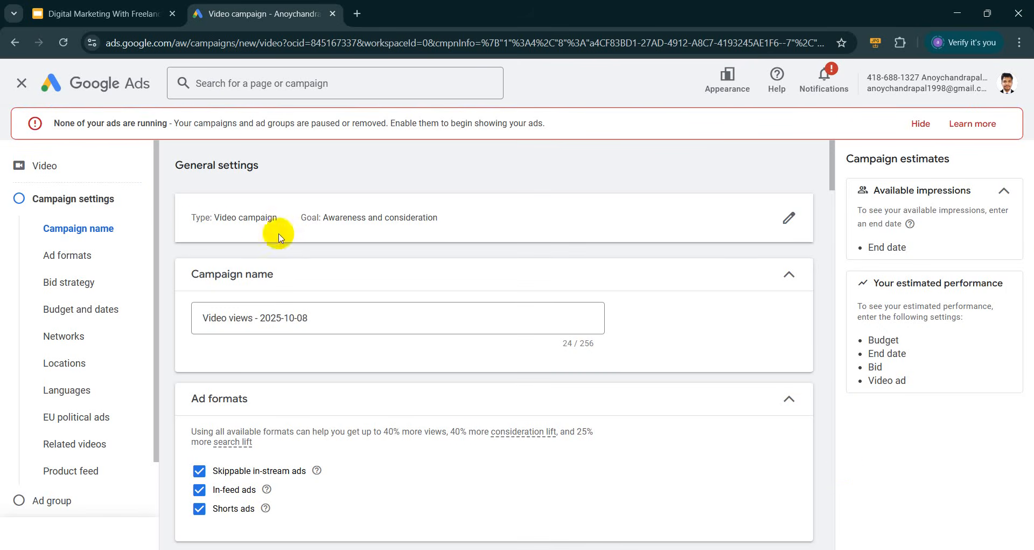
scroll(325, 320, down, 1)
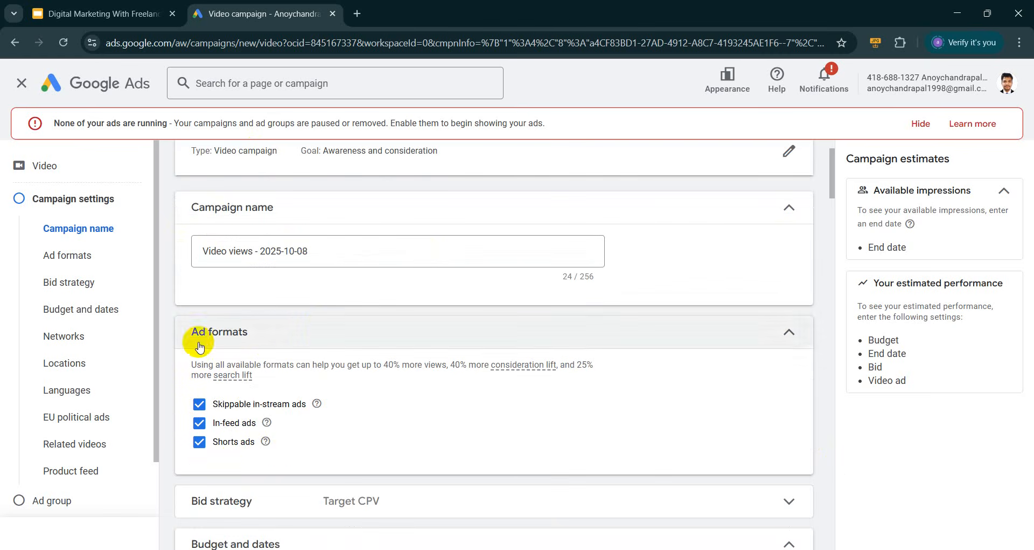
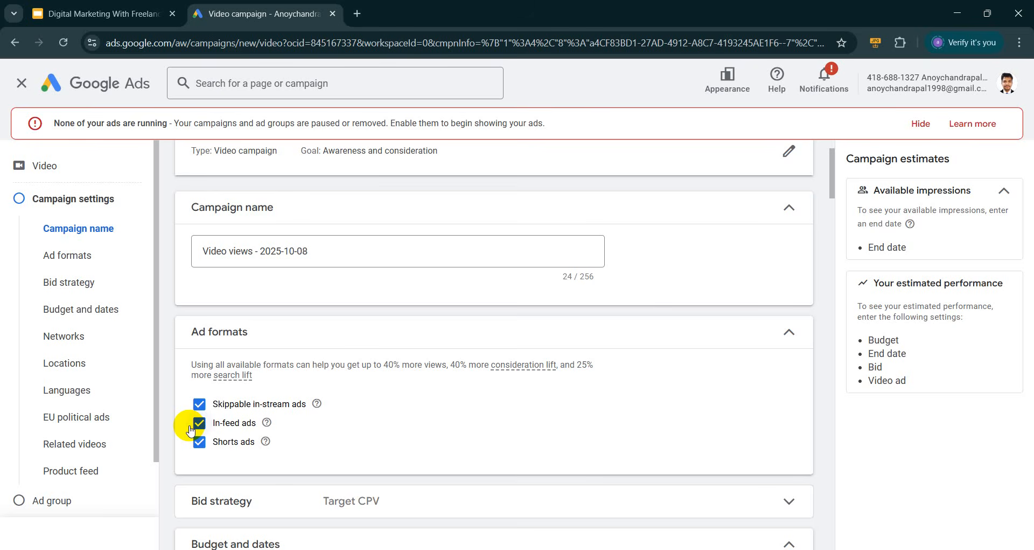
Review the bid strategy options and set a $100.00 daily campaign budget
scroll(210, 422, down, 2)
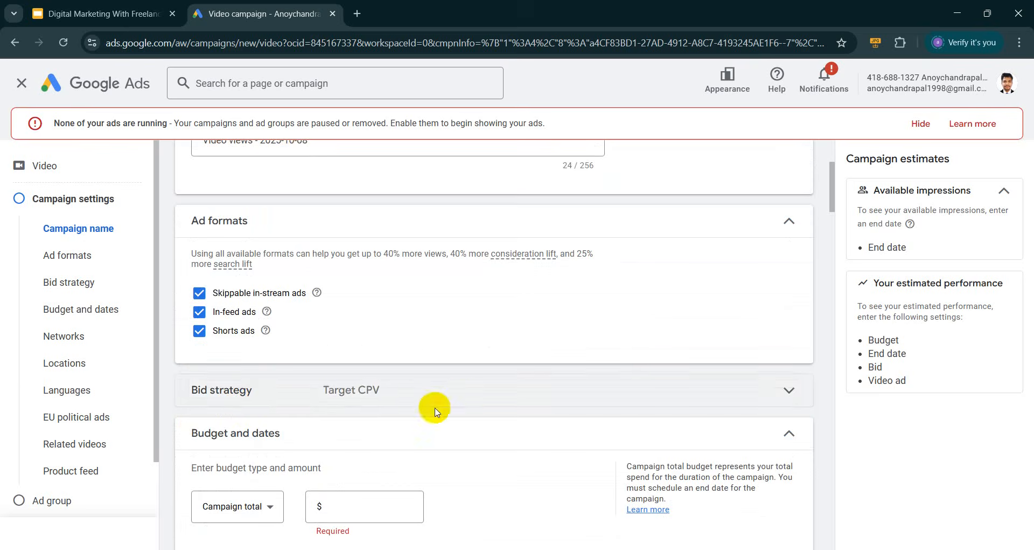
click(461, 393)
scroll(372, 393, down, 2)
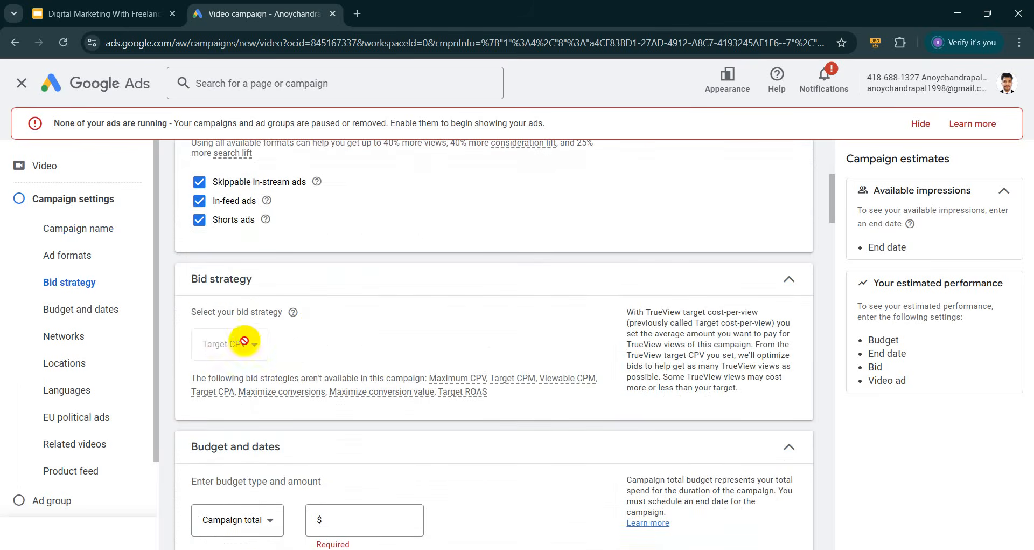
scroll(324, 323, down, 2)
scroll(231, 381, down, 2)
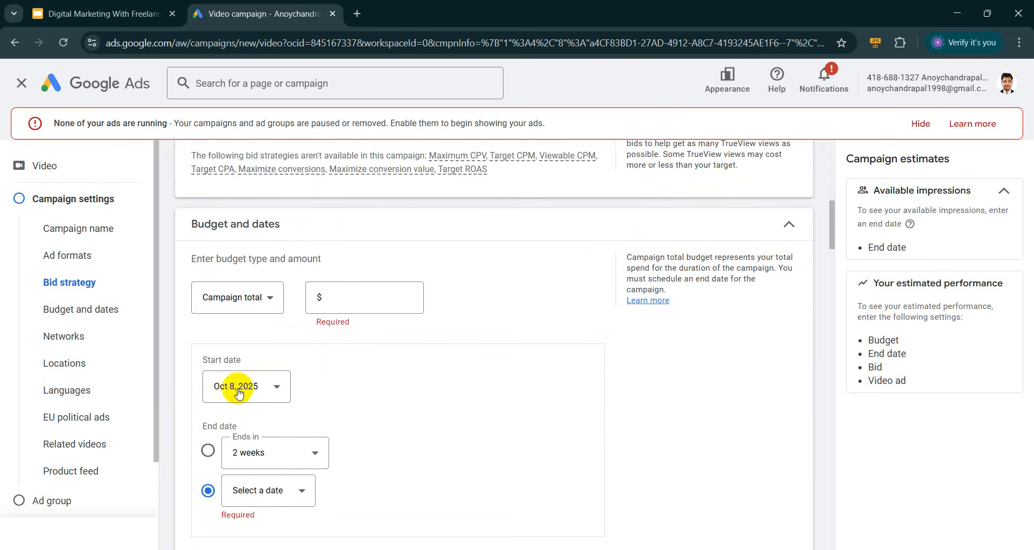
click(233, 297)
click(242, 310)
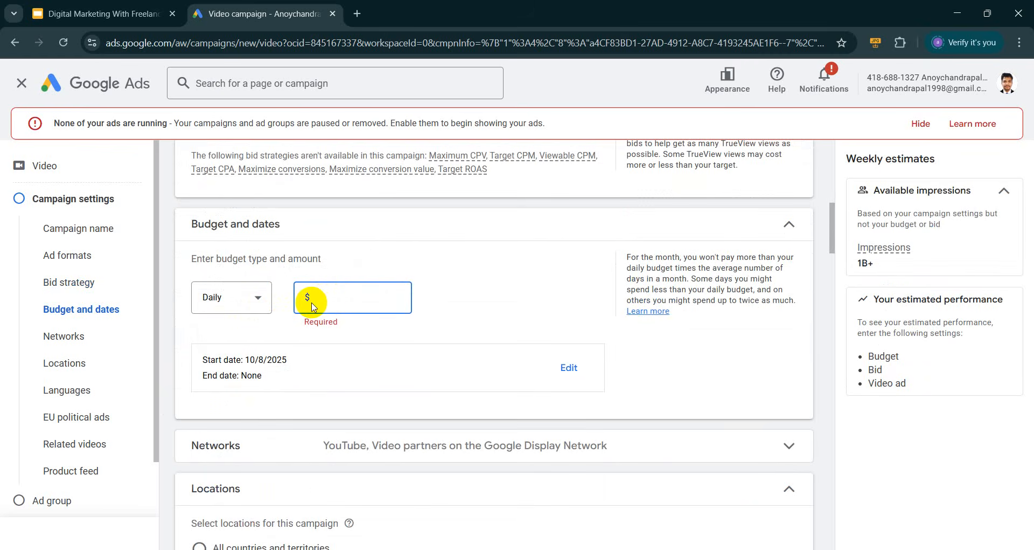
text(100.00)
click(456, 284)
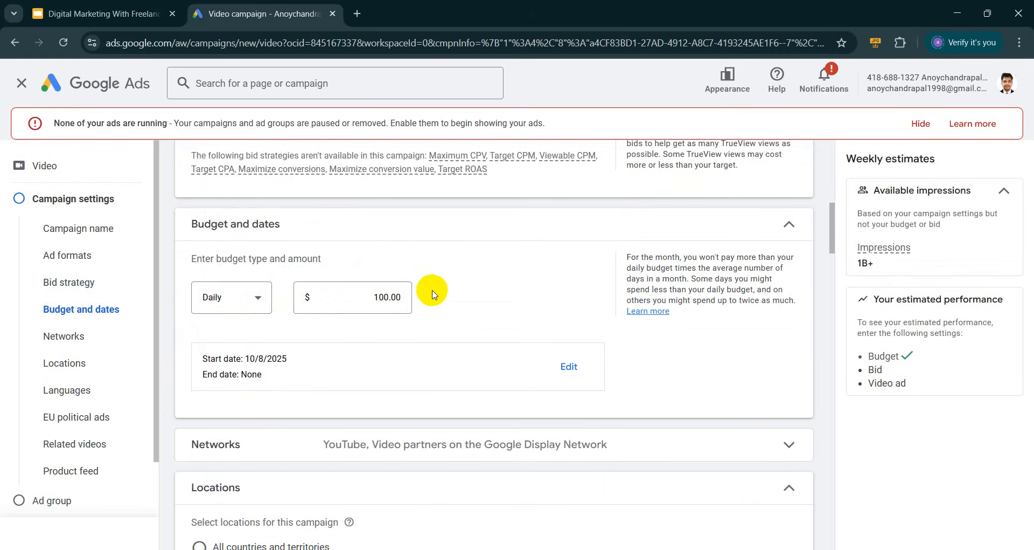
Set the end date to None and target all of Bangladesh as the location
click(567, 366)
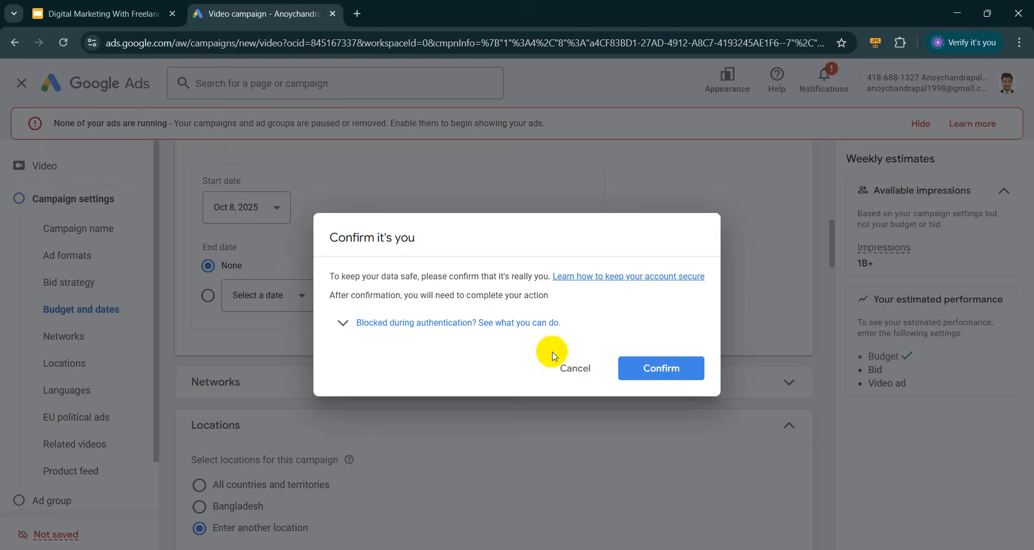
click(575, 368)
scroll(261, 342, down, 2)
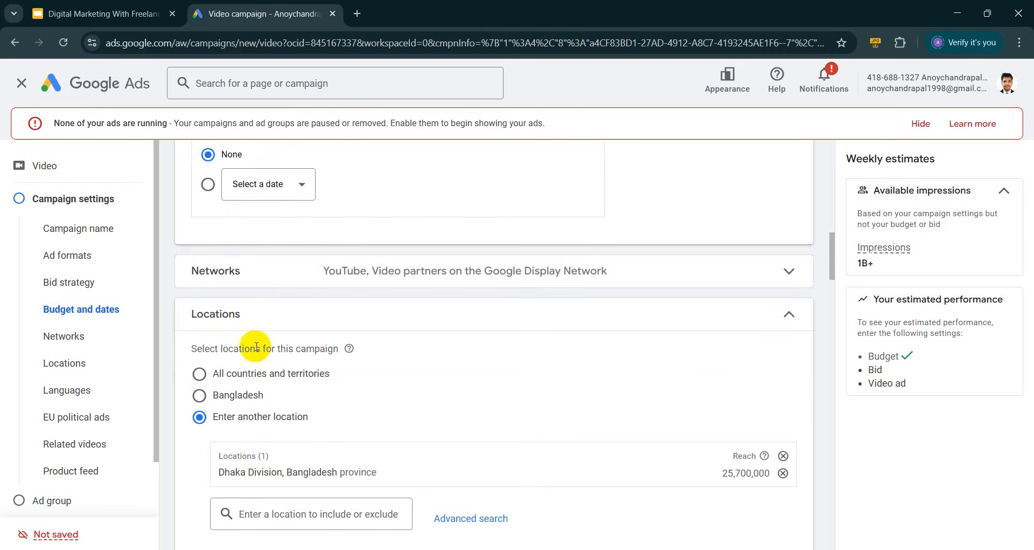
click(218, 404)
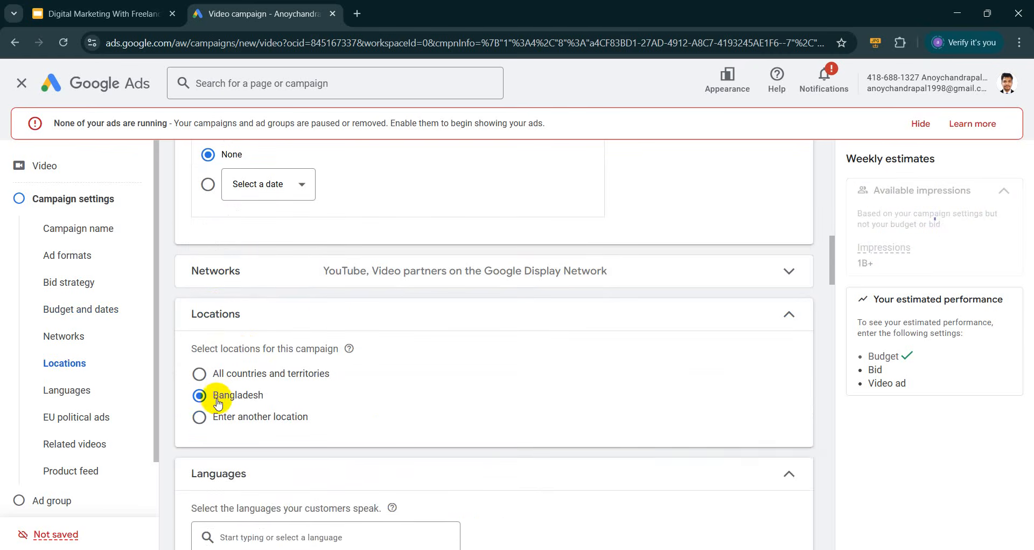
scroll(294, 396, down, 3)
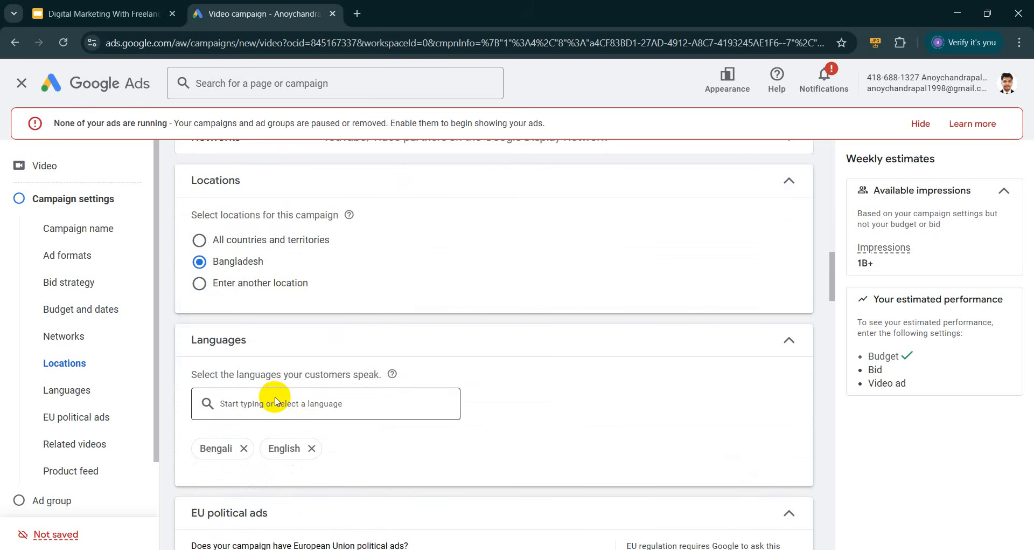
scroll(273, 397, down, 3)
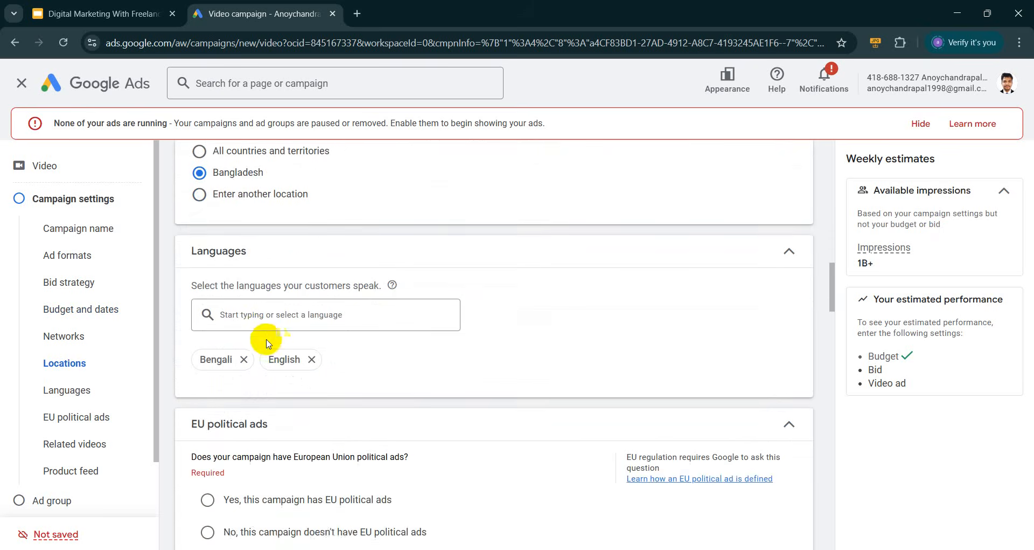
Declare that the campaign has no EU political ads
click(233, 442)
click(661, 367)
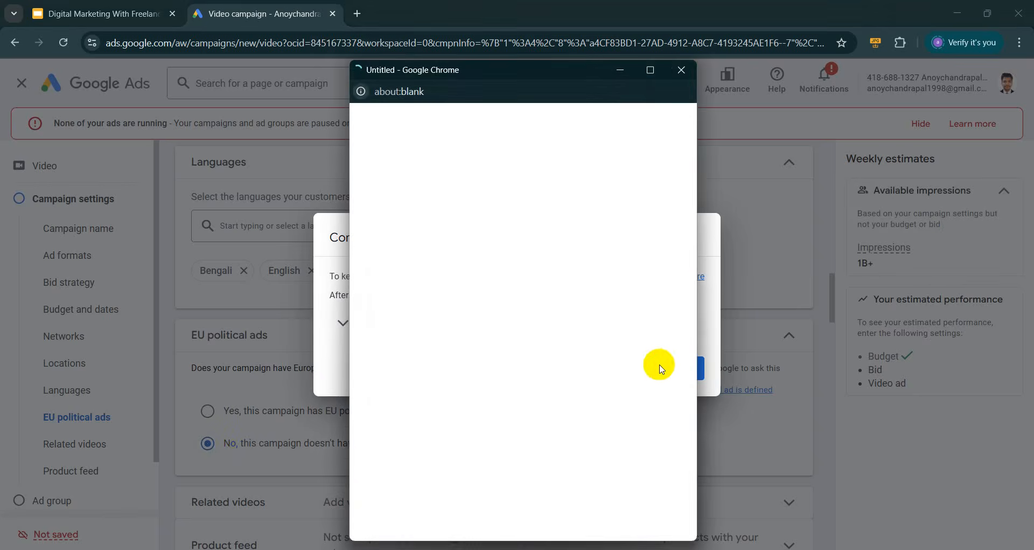
click(576, 368)
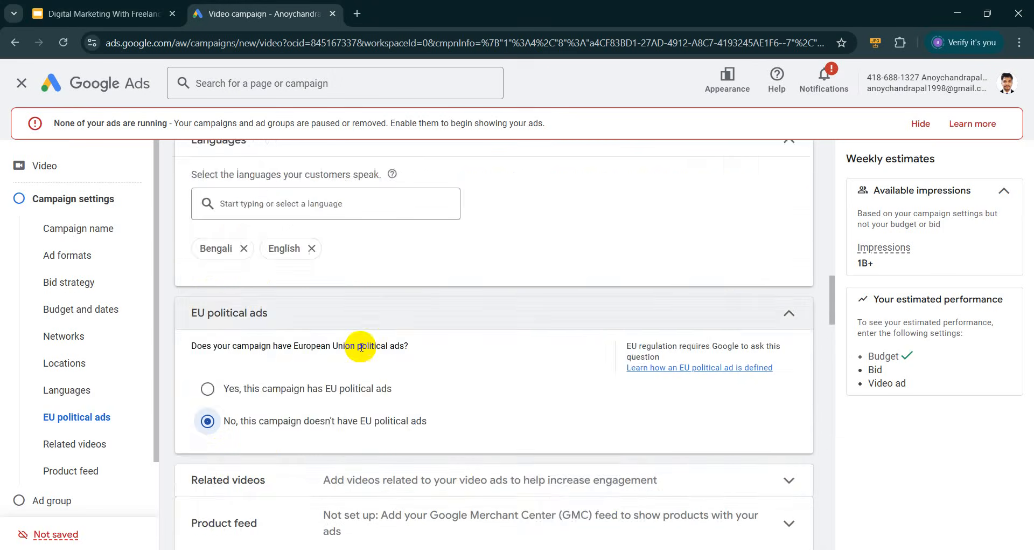
Expand the related videos and product feed settings
scroll(369, 334, down, 3)
click(711, 370)
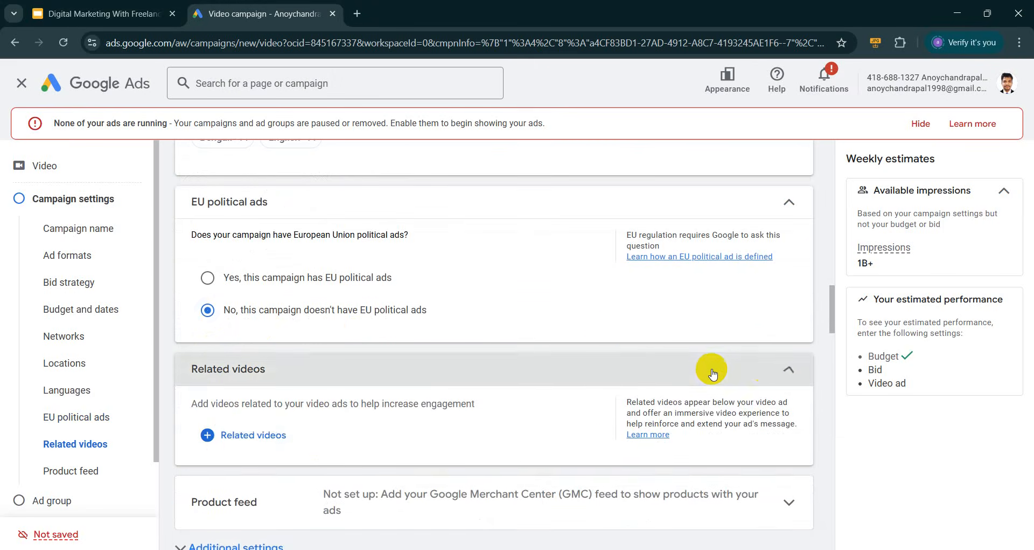
scroll(308, 350, down, 1)
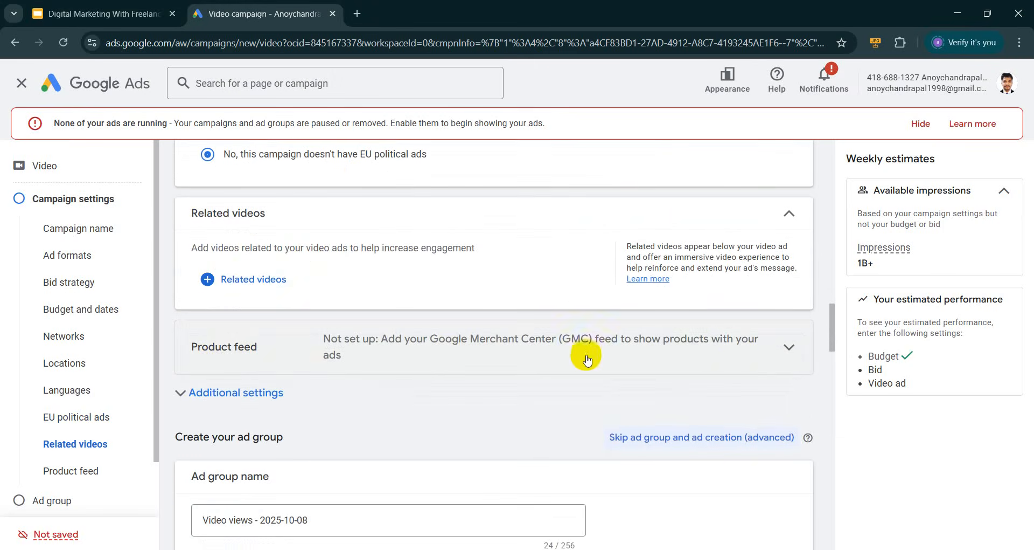
click(730, 344)
scroll(224, 430, down, 3)
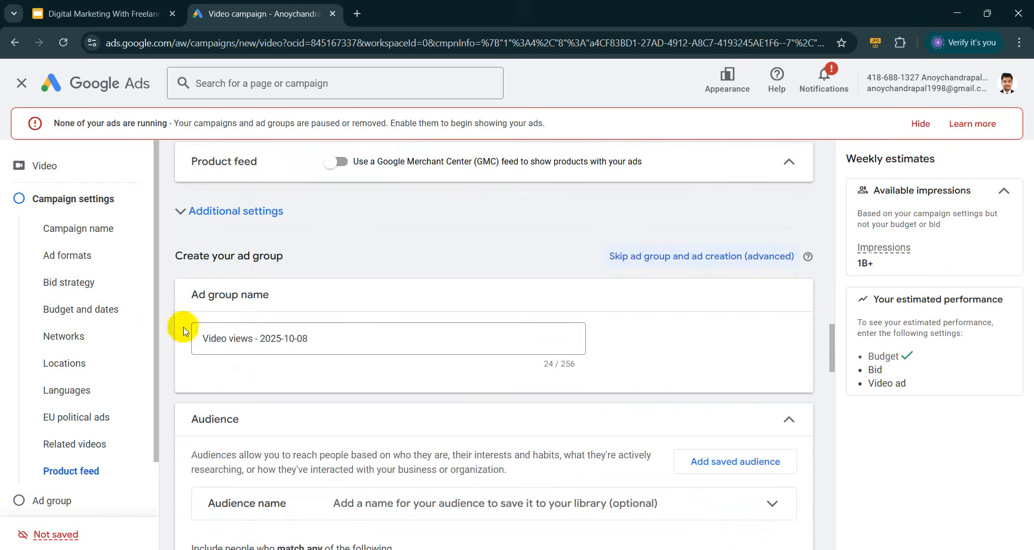
scroll(348, 296, down, 1)
Expand the ad group's demographic targeting options
drag(339, 272, 181, 272)
scroll(266, 299, down, 2)
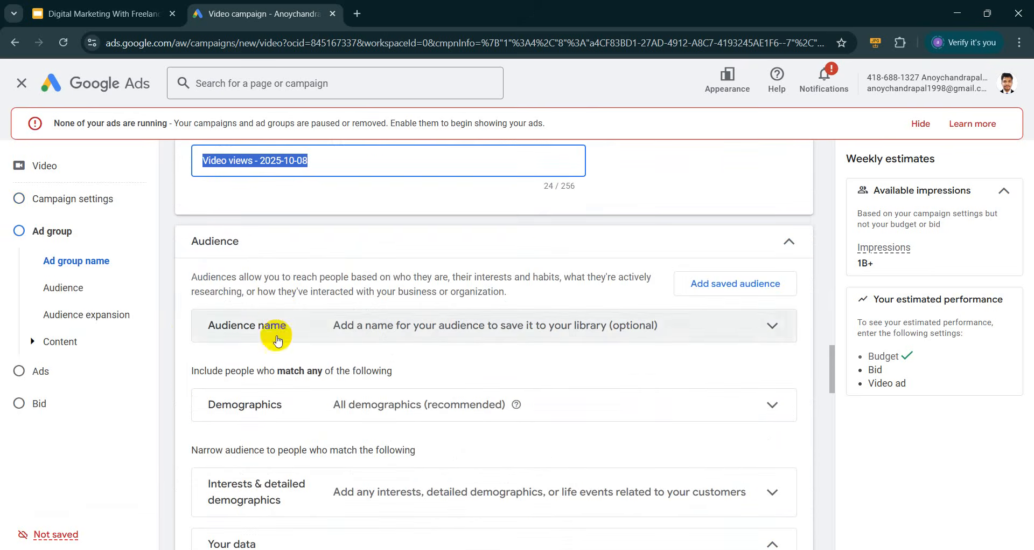
scroll(535, 325, down, 1)
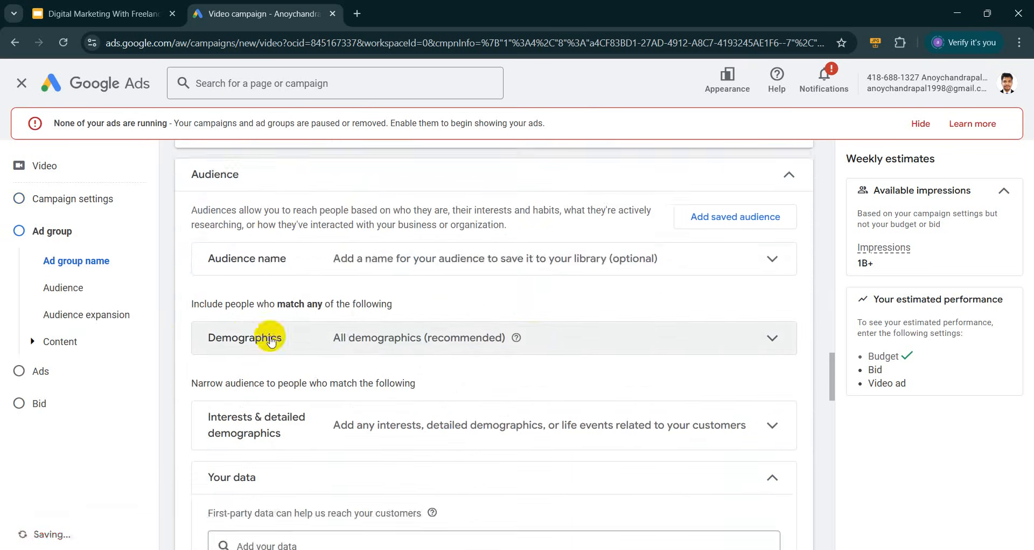
click(451, 338)
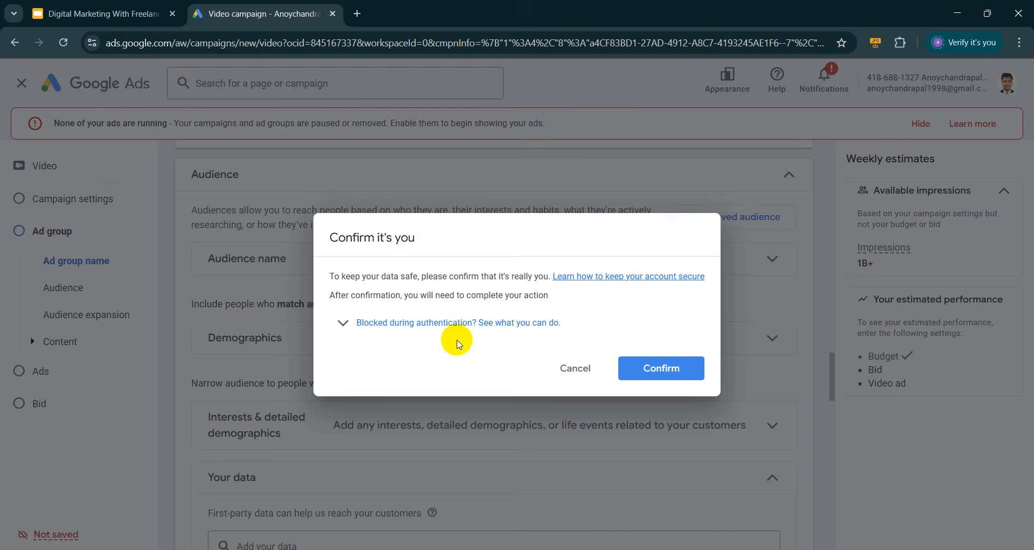
click(562, 369)
scroll(451, 381, down, 5)
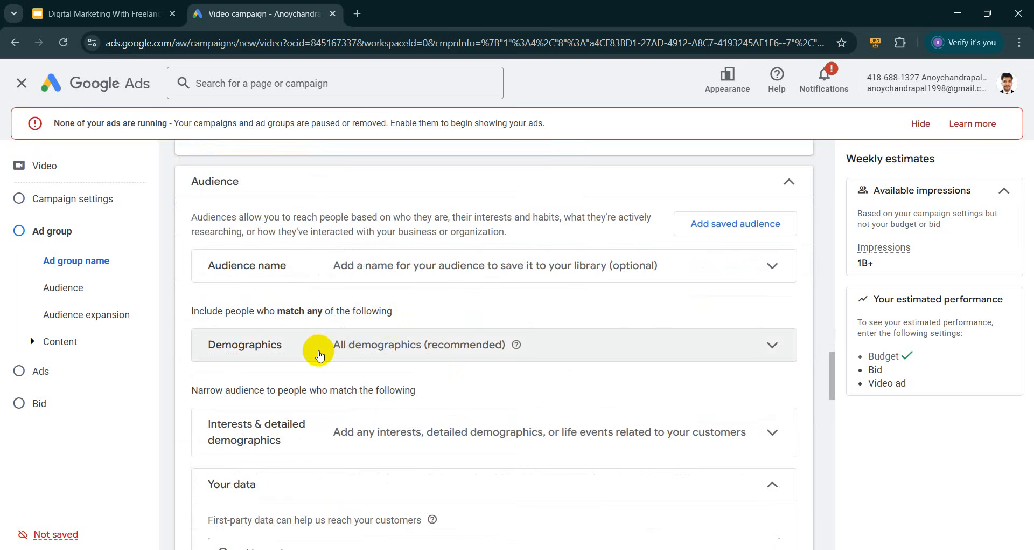
click(426, 343)
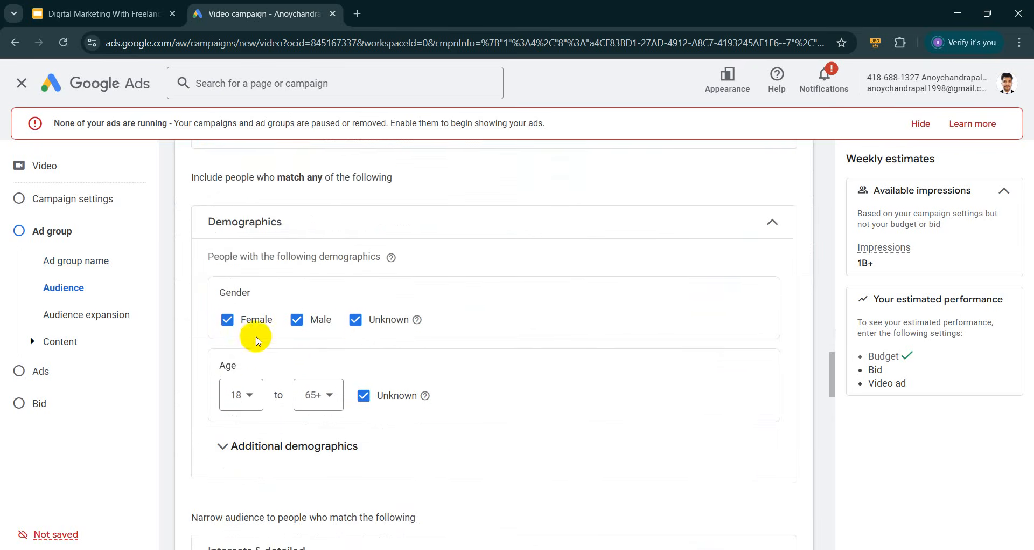
scroll(286, 345, down, 2)
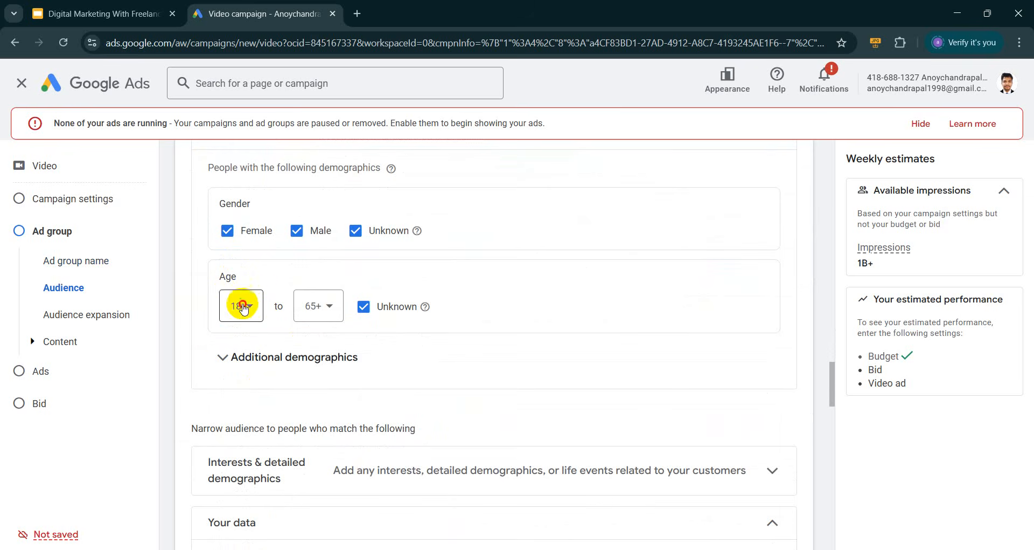
Keep 18 as the minimum audience age and show the additional demographics options
click(240, 305)
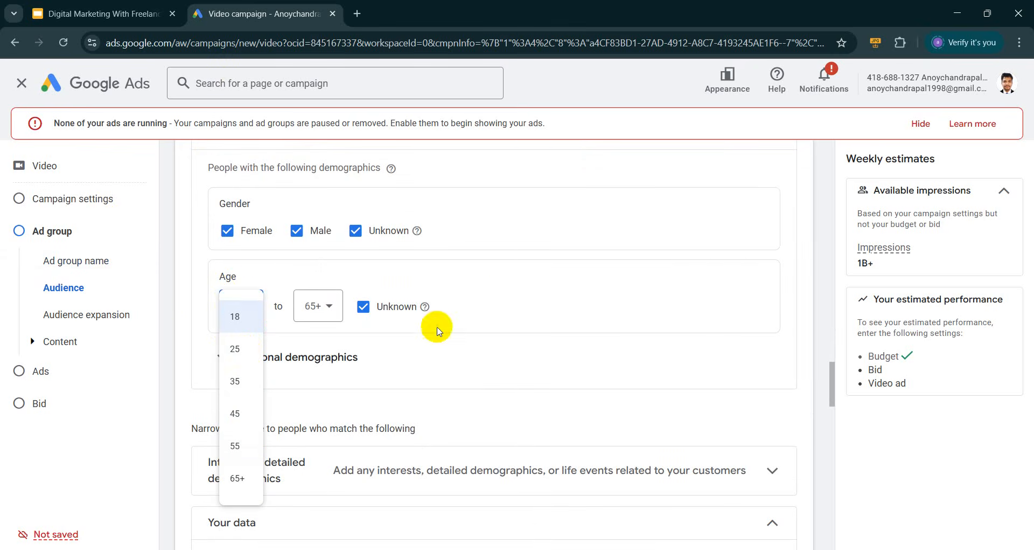
click(507, 312)
scroll(431, 291, down, 2)
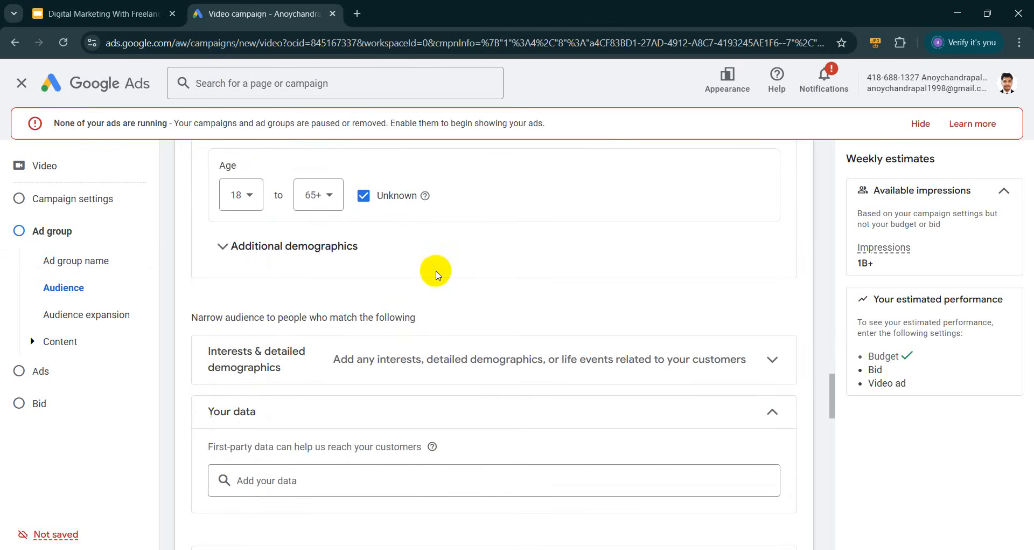
click(293, 256)
scroll(294, 259, down, 5)
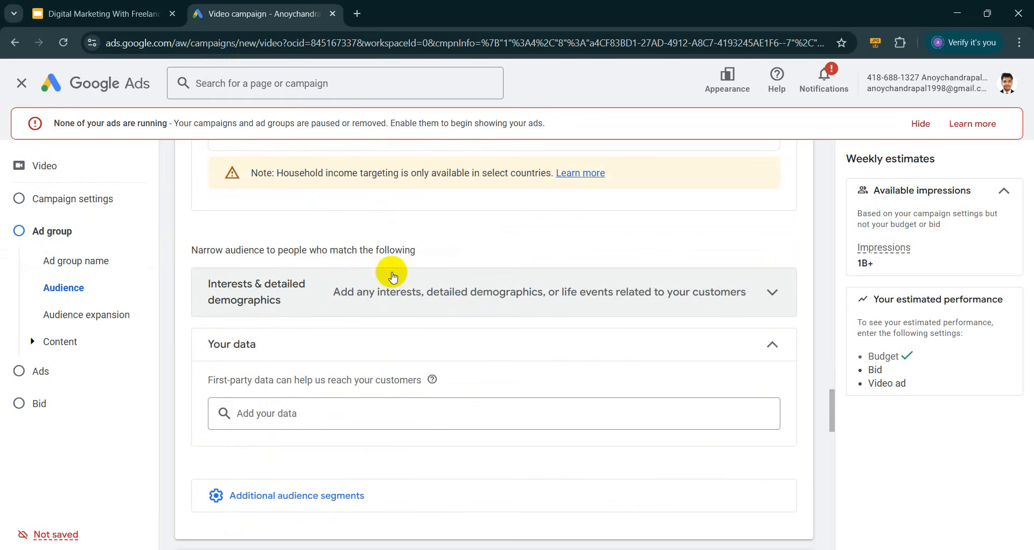
Browse the suggested interests and detailed demographics segments, then close the suggestions
click(515, 307)
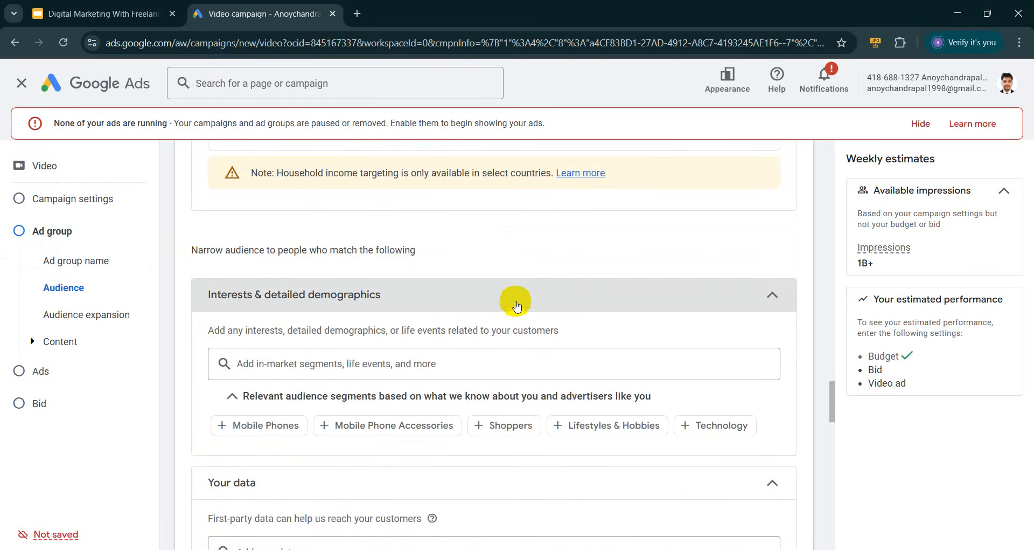
scroll(514, 270, down, 4)
scroll(452, 286, up, 2)
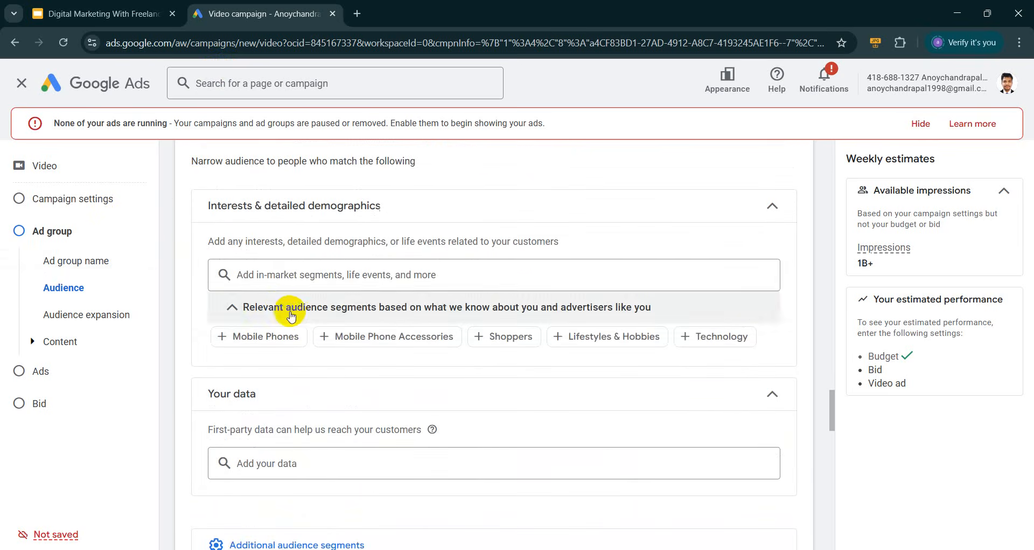
click(281, 276)
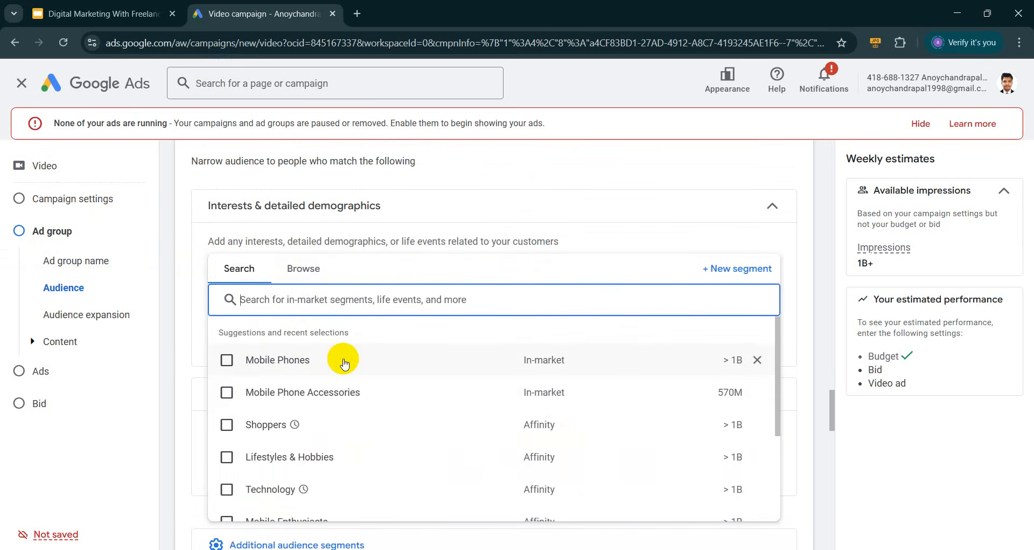
mouse_move(345, 363)
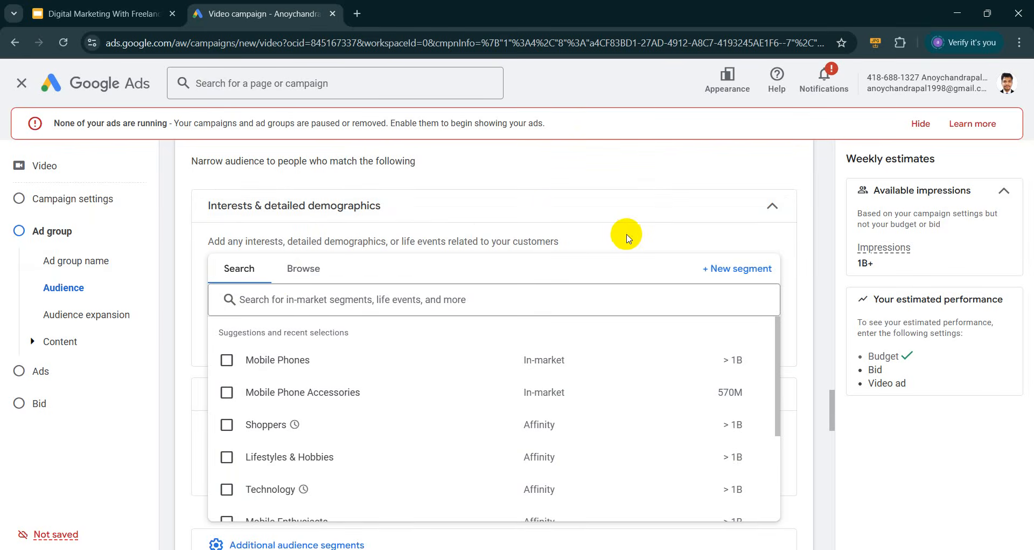
scroll(625, 235, down, 1)
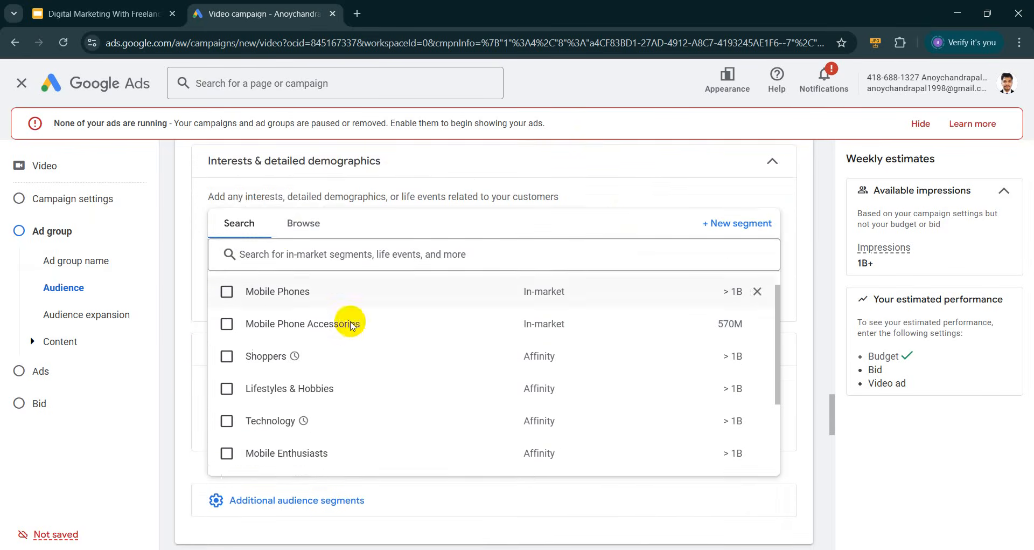
scroll(347, 318, down, 2)
scroll(186, 384, down, 3)
click(180, 374)
scroll(282, 374, down, 2)
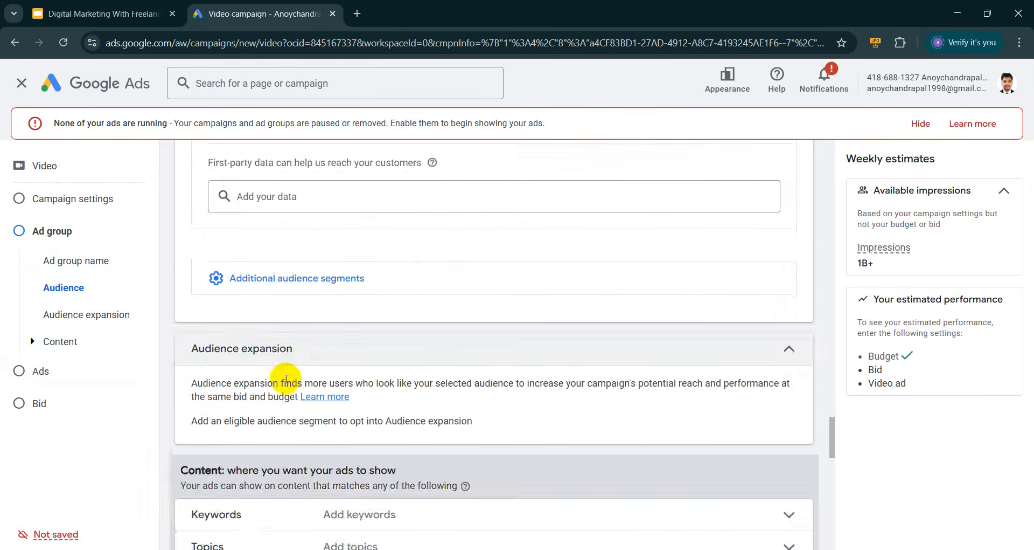
Expand Placements targeting with none selected and move on to the video ad section
scroll(156, 353, down, 2)
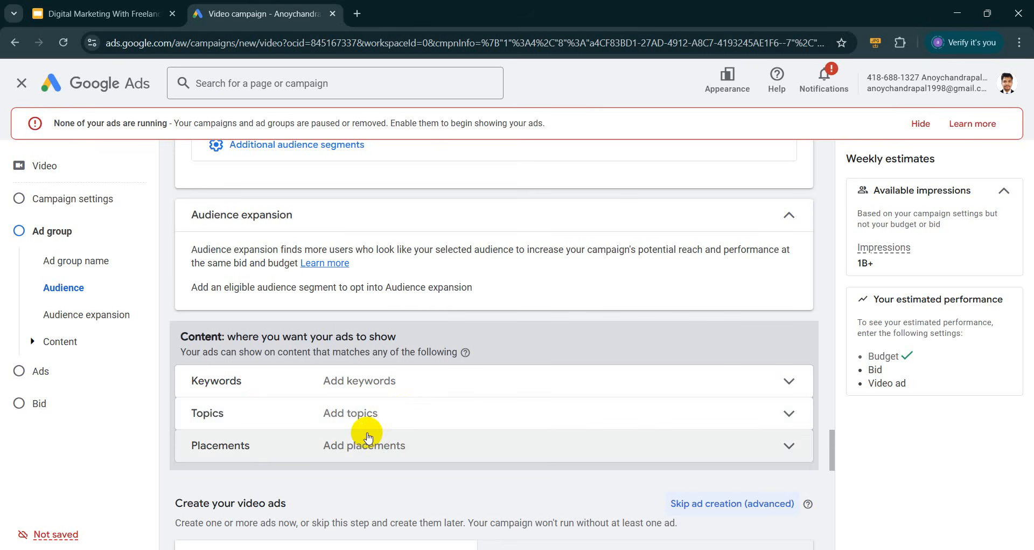
click(344, 446)
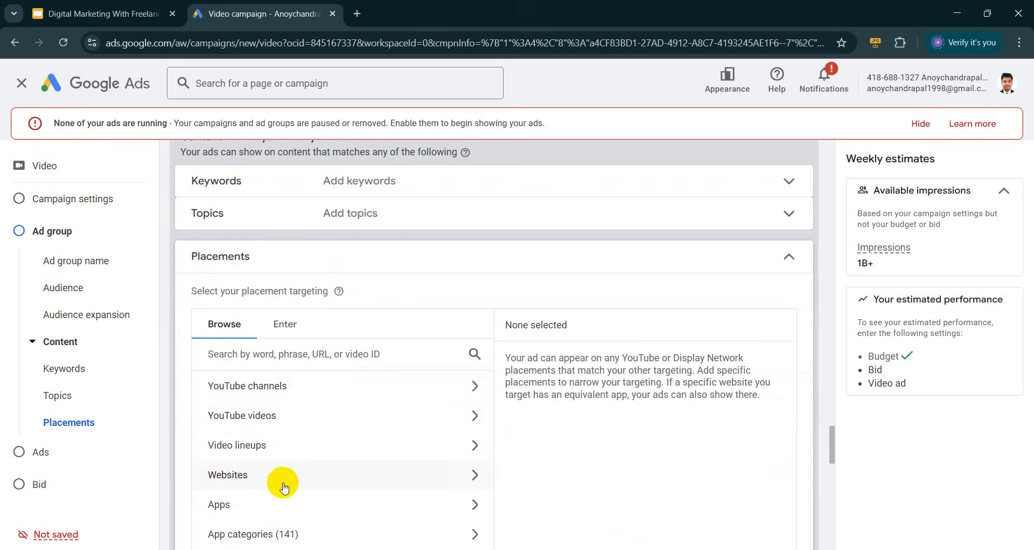
scroll(284, 473, down, 2)
scroll(313, 435, down, 5)
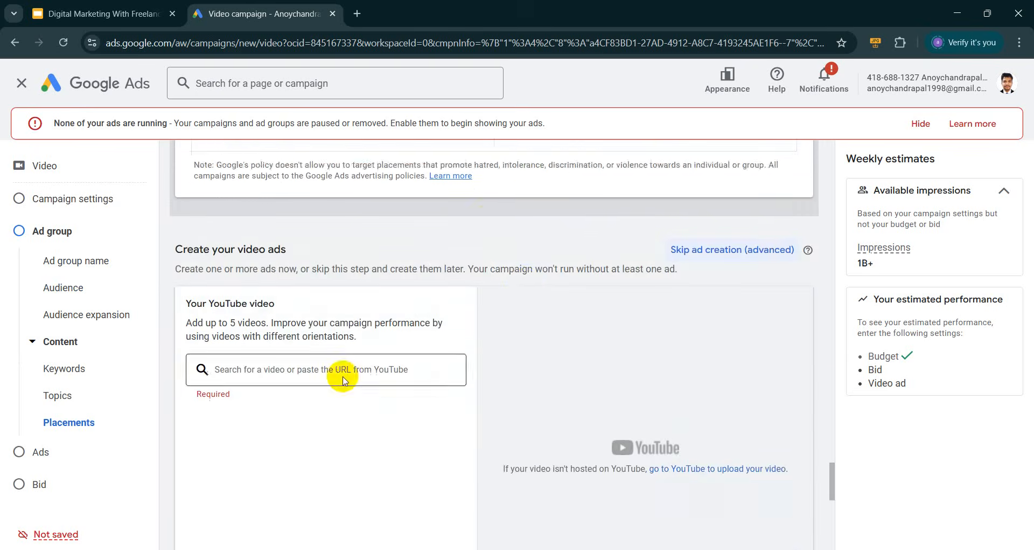
scroll(539, 302, down, 2)
scroll(492, 331, up, 2)
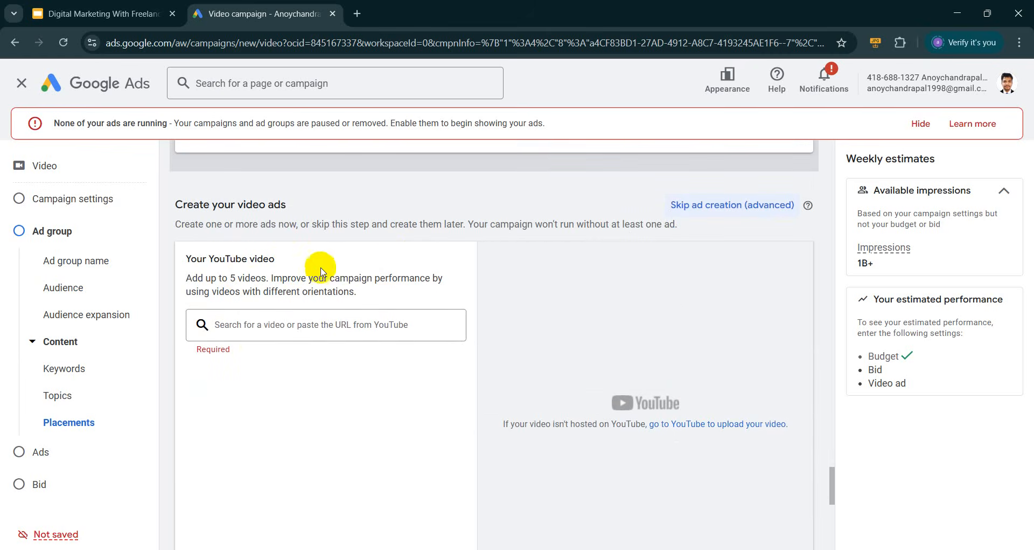
Attach the '2025 - Expired Domains + AI' YouTube video by pasting its link
click(266, 322)
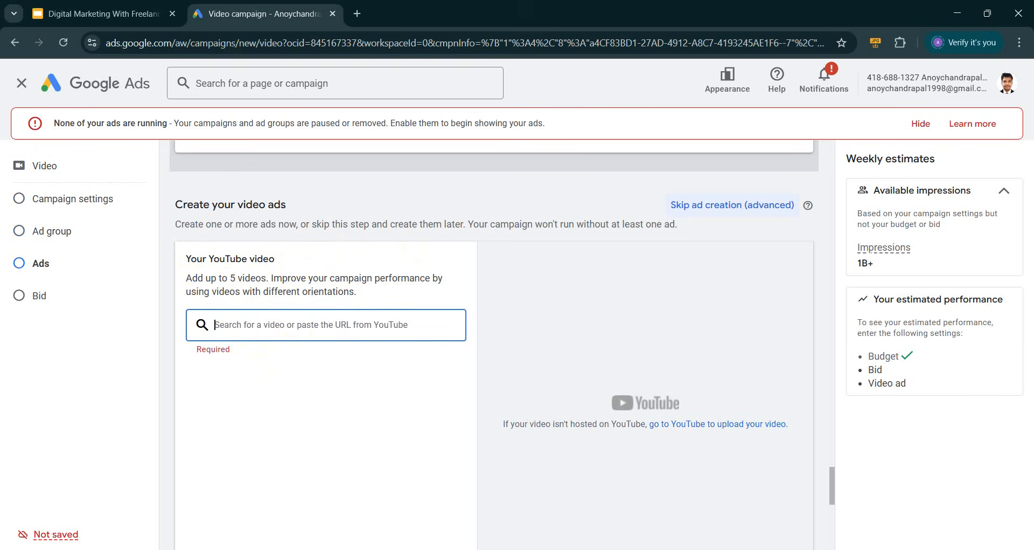
key(alt+Tab)
click(295, 405)
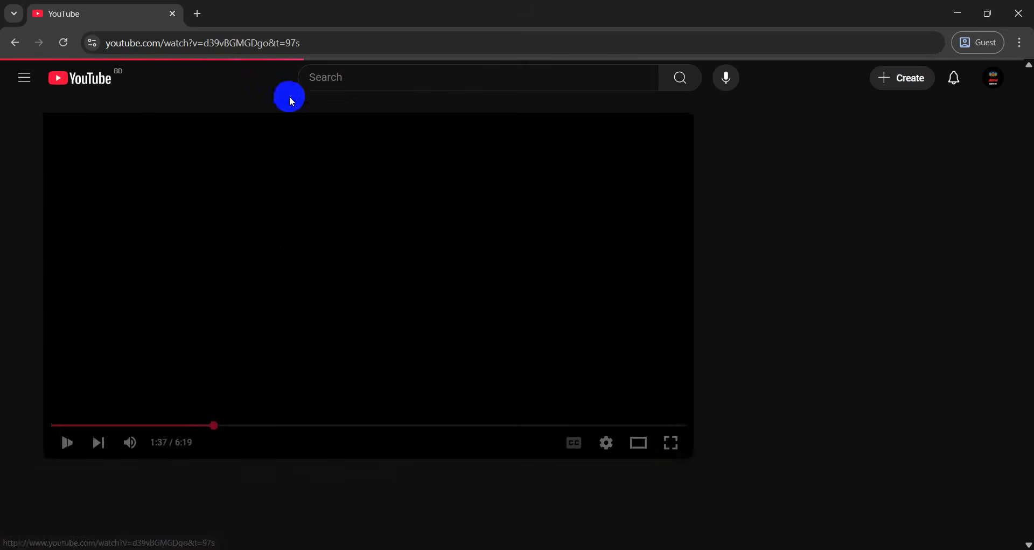
click(248, 43)
key(ctrl+c)
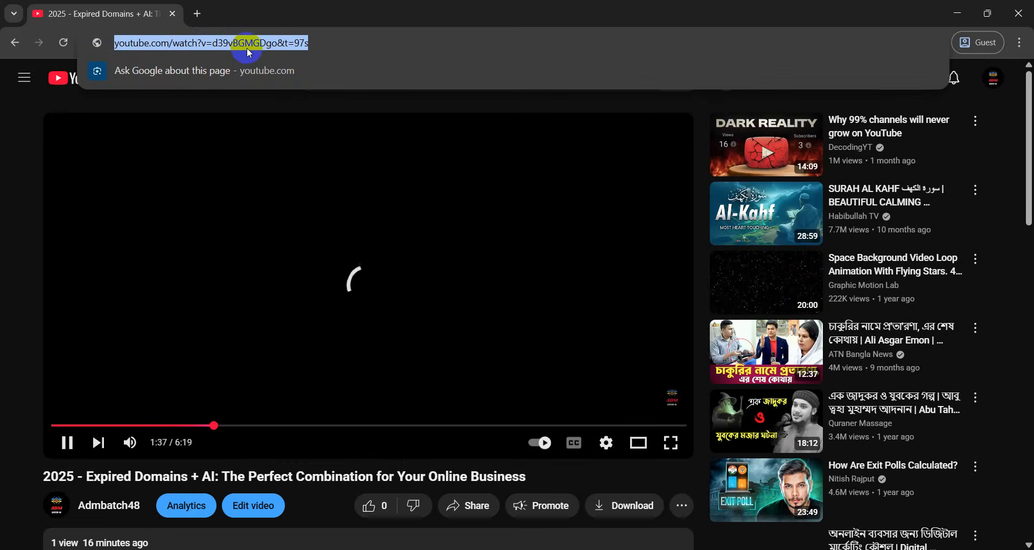
key(alt+Tab)
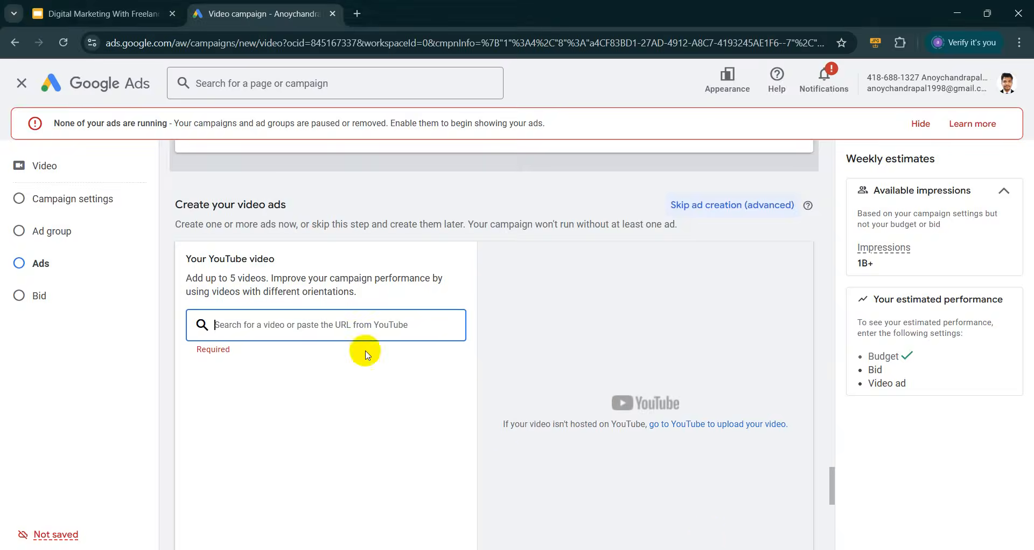
key(ctrl+v)
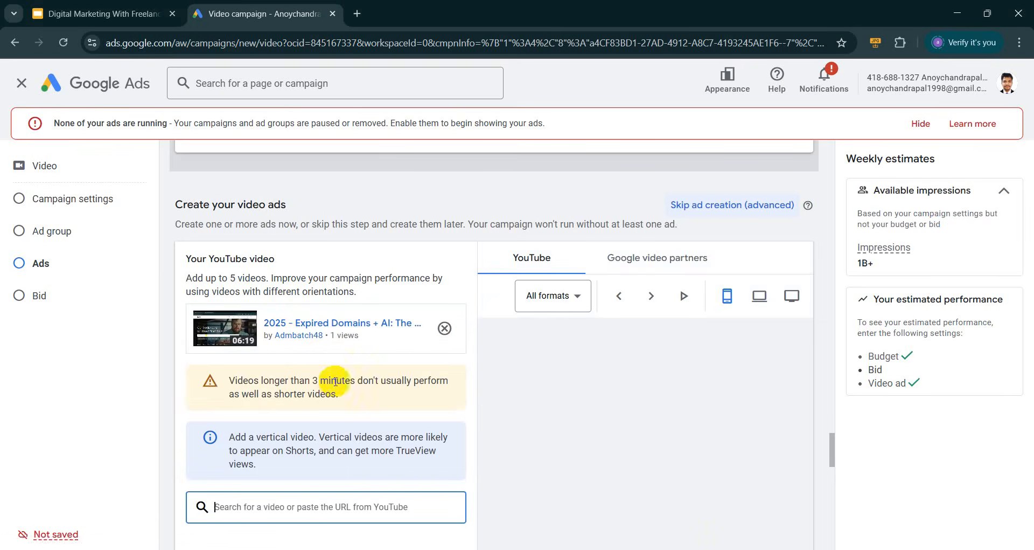
Review the long-video warning, dismiss the identity prompt, and select the Final URL field
drag(228, 379, 348, 395)
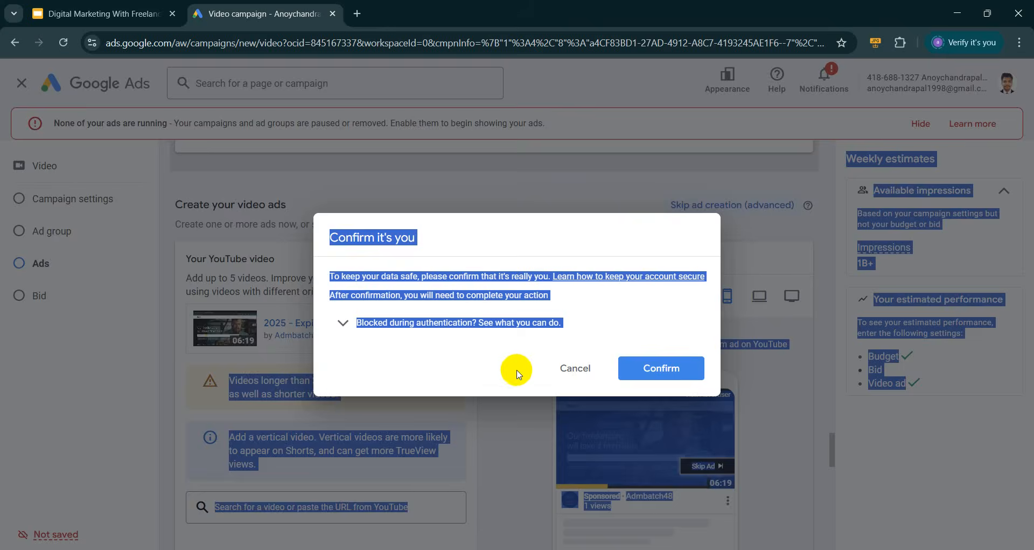
click(561, 371)
click(160, 439)
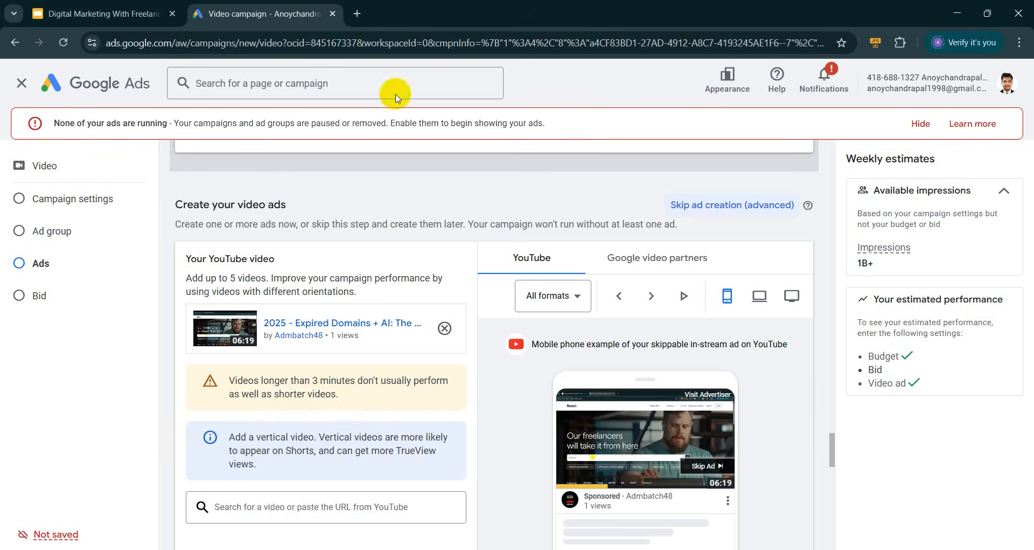
scroll(620, 323, down, 1)
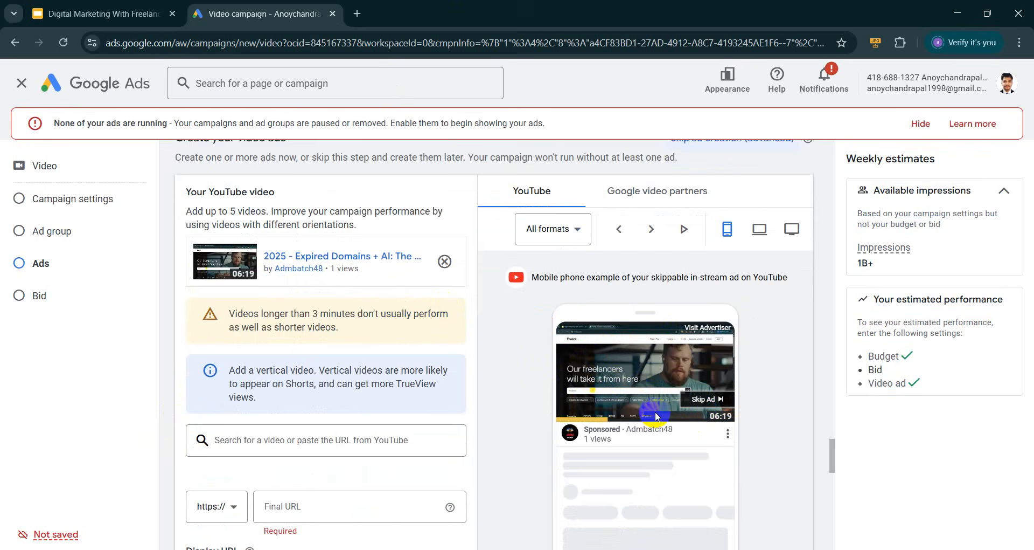
scroll(388, 518, down, 2)
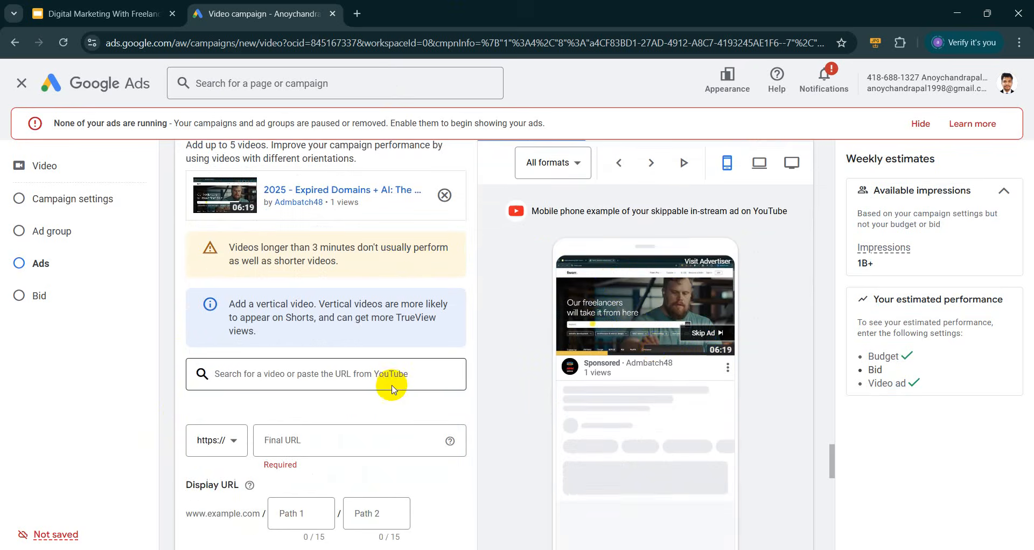
click(289, 334)
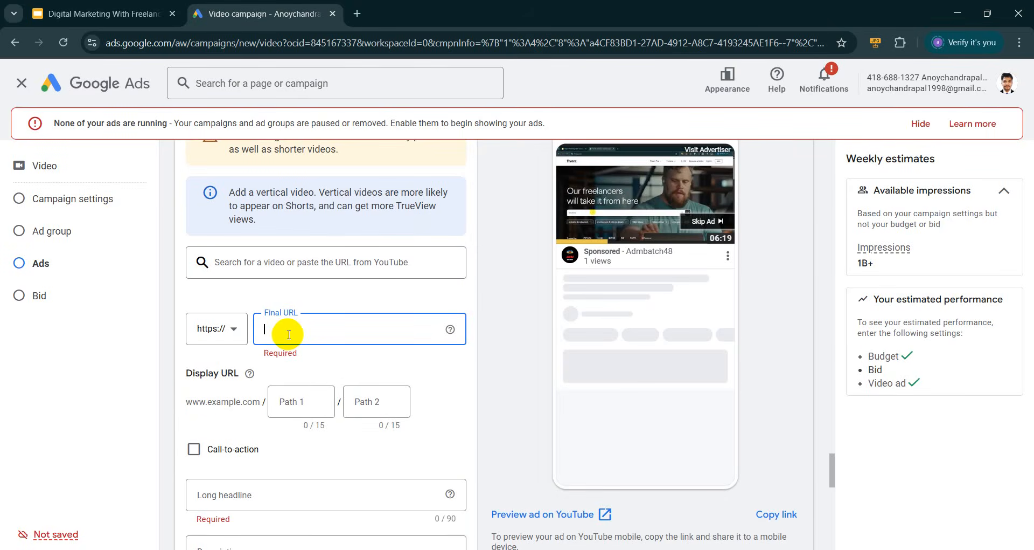
Paste daraz.com.bd, copied from a new browser tab, as the ad's final URL
click(357, 14)
text(daraz.com.bd)
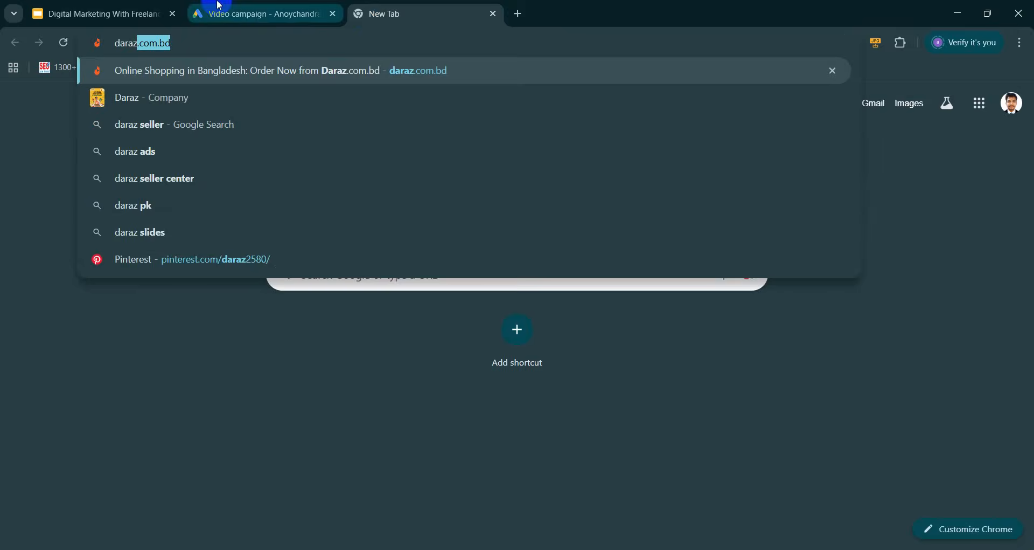
key(ctrl+a)
key(ctrl+c)
click(266, 5)
key(ctrl+v)
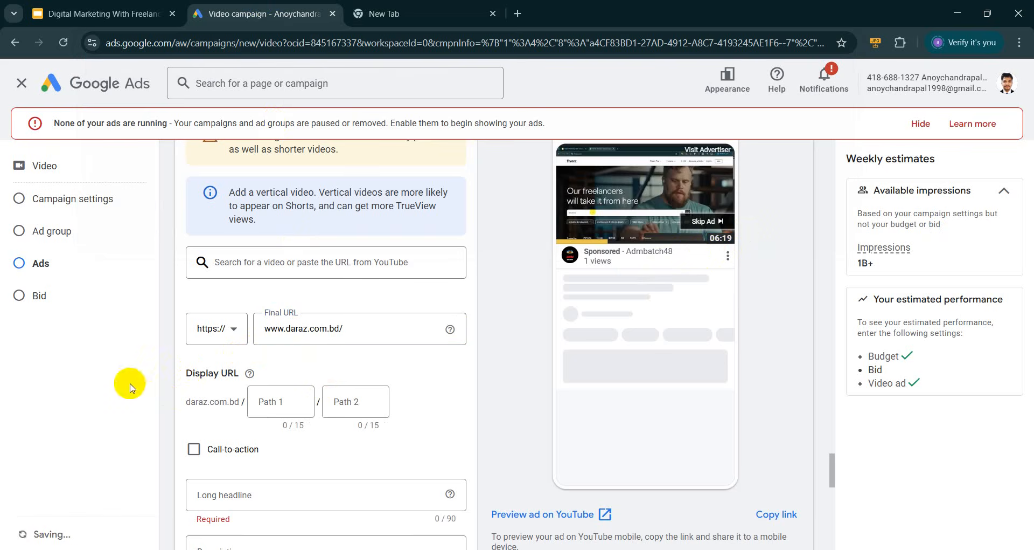
Dismiss the identity confirmation prompt and scroll to the call-to-action options
scroll(280, 371, down, 1)
scroll(281, 371, down, 2)
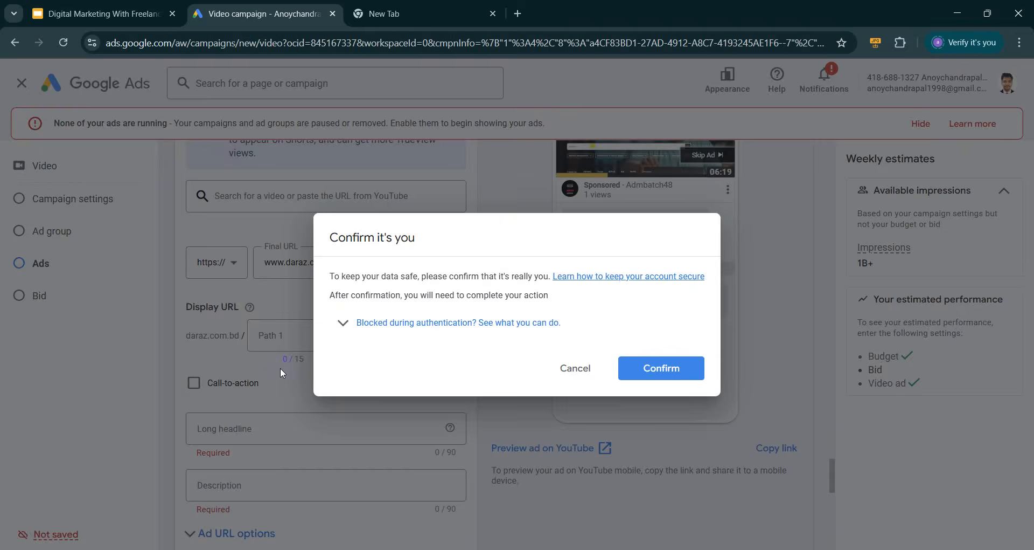
click(575, 365)
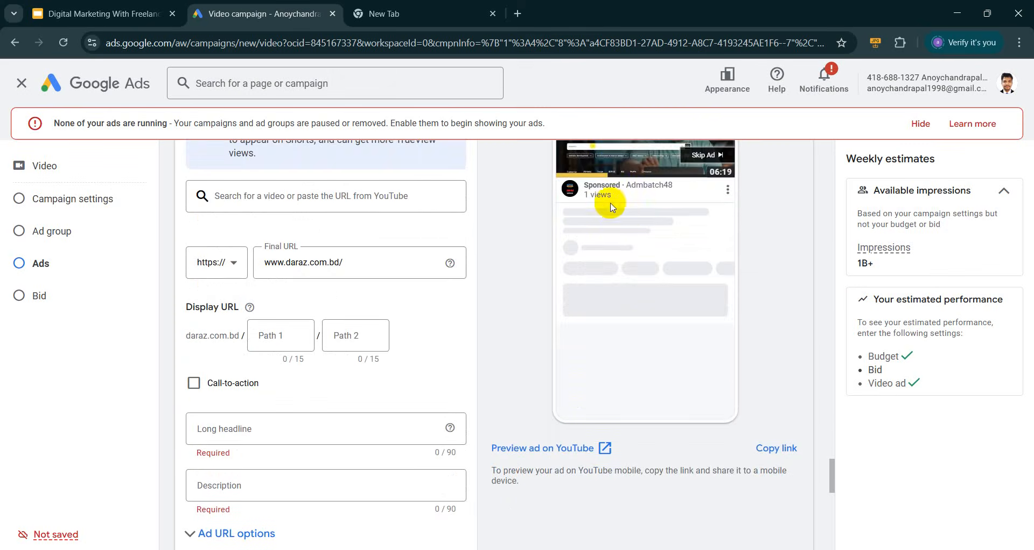
scroll(258, 376, down, 2)
scroll(242, 323, down, 3)
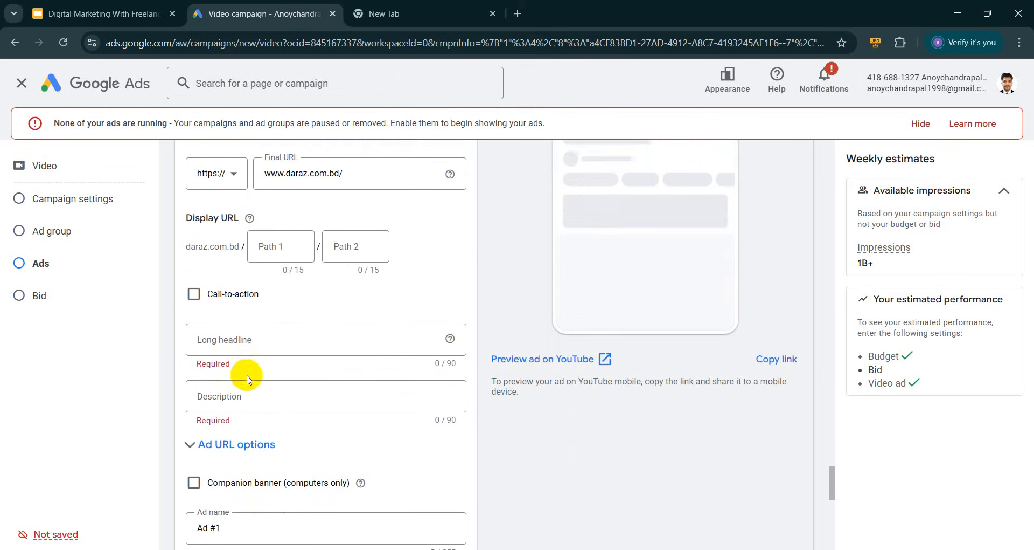
scroll(235, 376, down, 3)
scroll(236, 376, down, 2)
scroll(236, 376, up, 5)
Enable a call-to-action and enter 'Order Now' as its text
click(194, 405)
scroll(258, 393, down, 2)
click(245, 383)
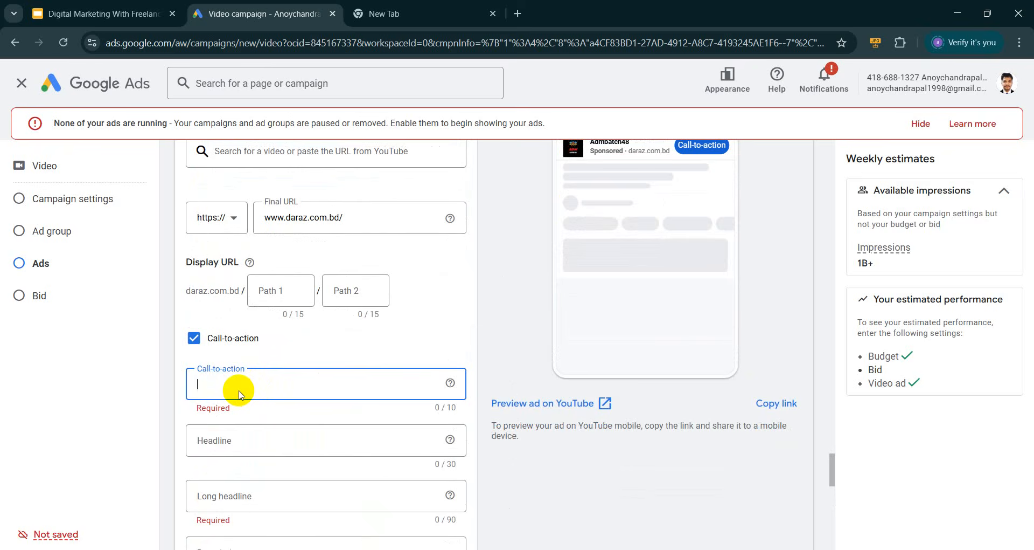
text(Order )
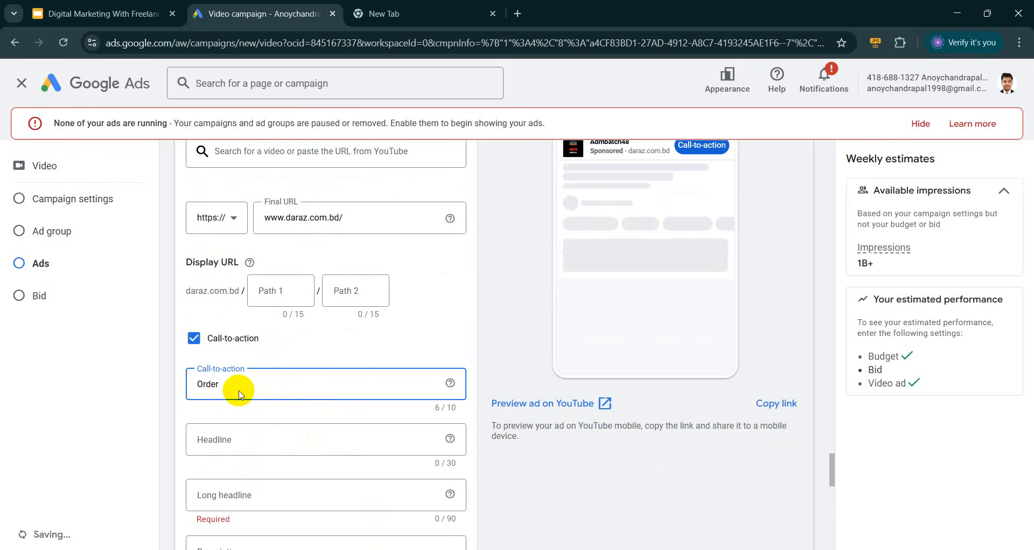
text(Now)
click(574, 367)
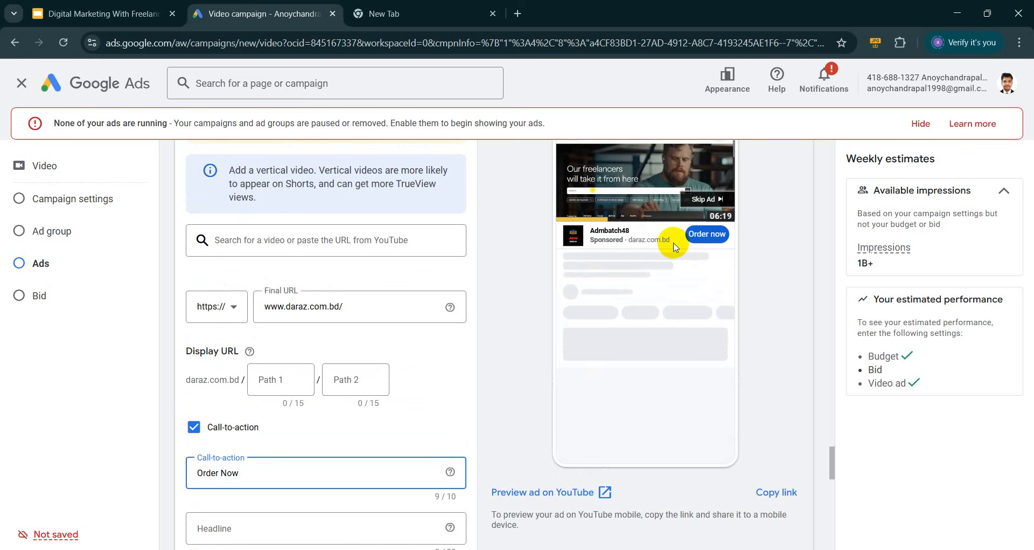
Enter '50% offer' as the ad headline
scroll(673, 247, up, 1)
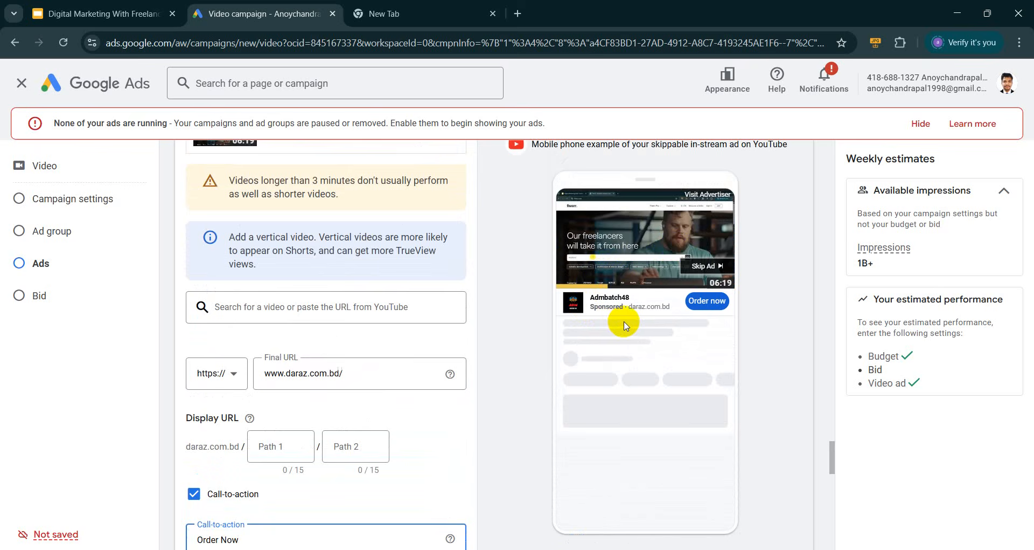
scroll(254, 340, down, 5)
click(231, 348)
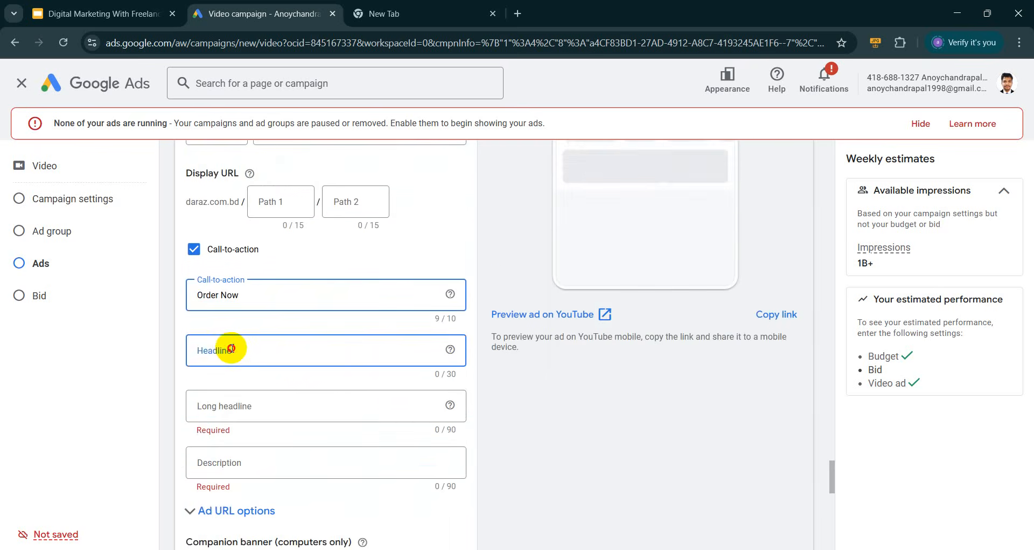
text(50)
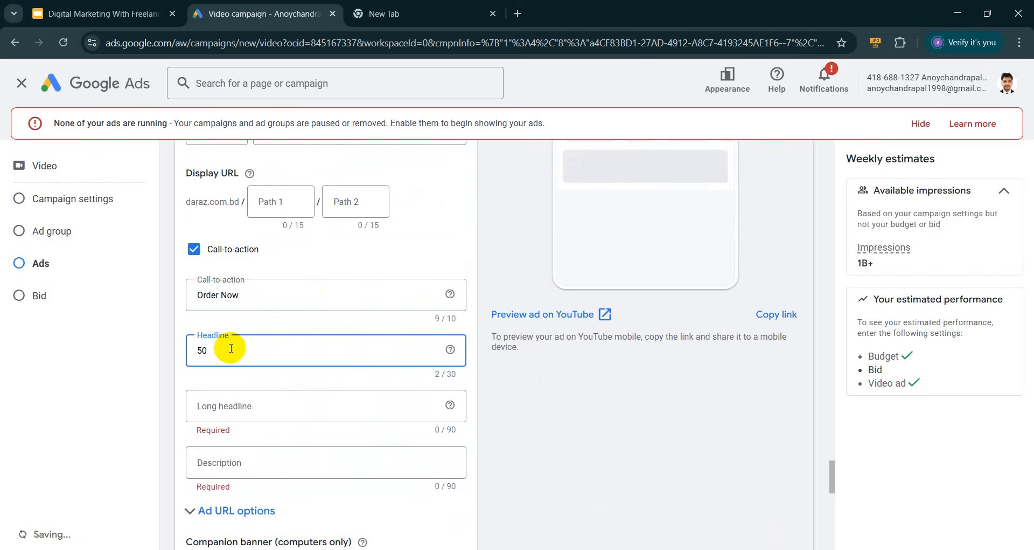
text(%)
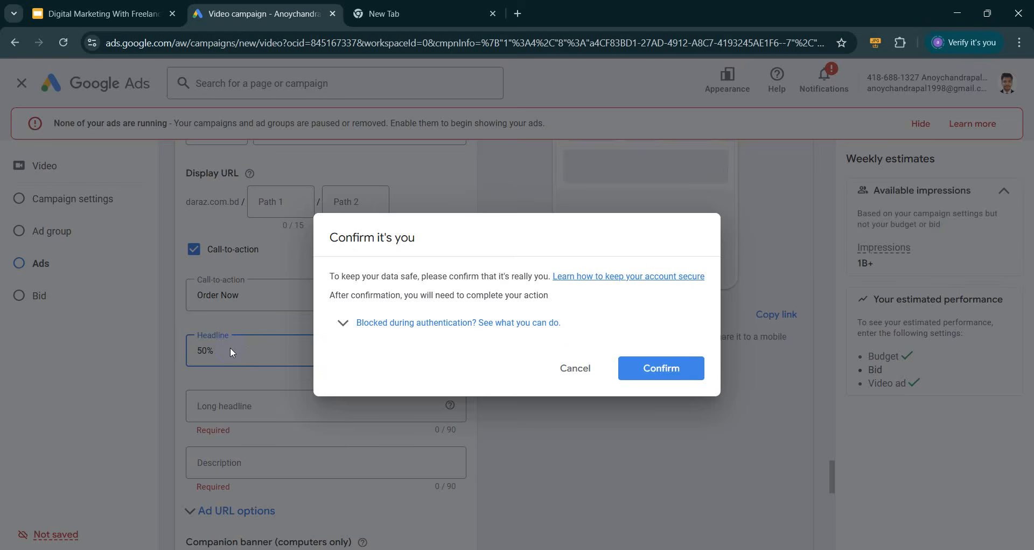
click(563, 368)
text(offer)
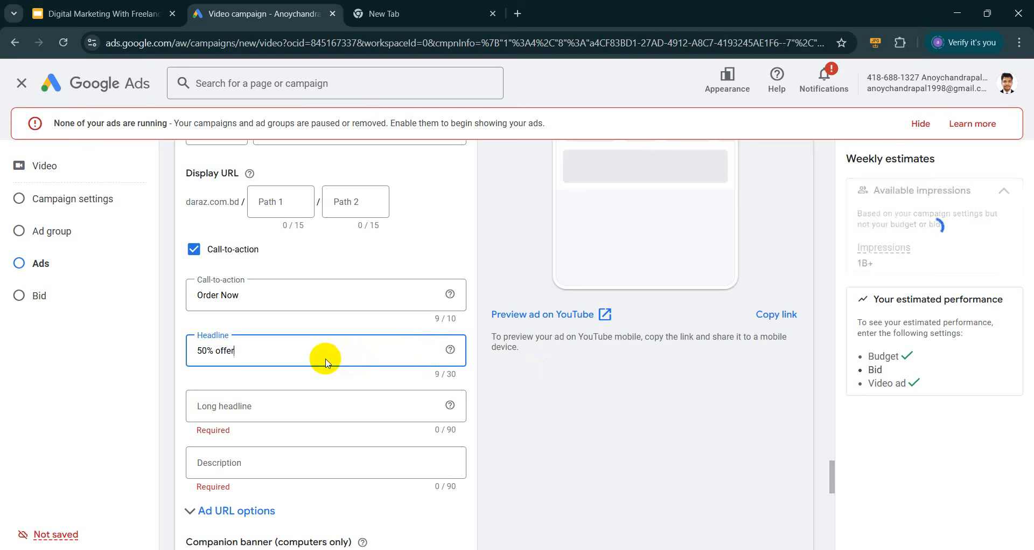
Select the Long headline field and cancel the identity confirmation prompt
scroll(166, 397, up, 3)
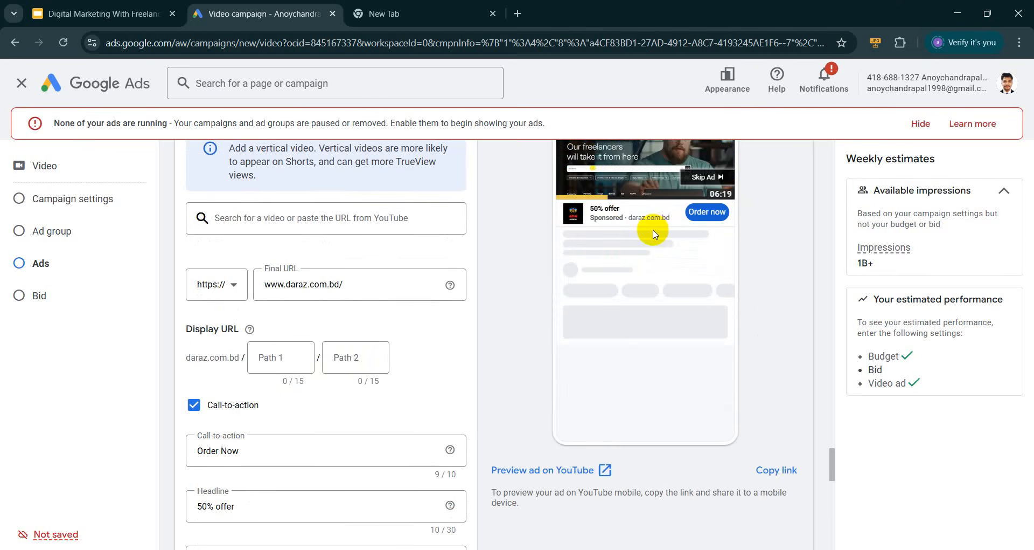
scroll(243, 303, down, 3)
click(235, 438)
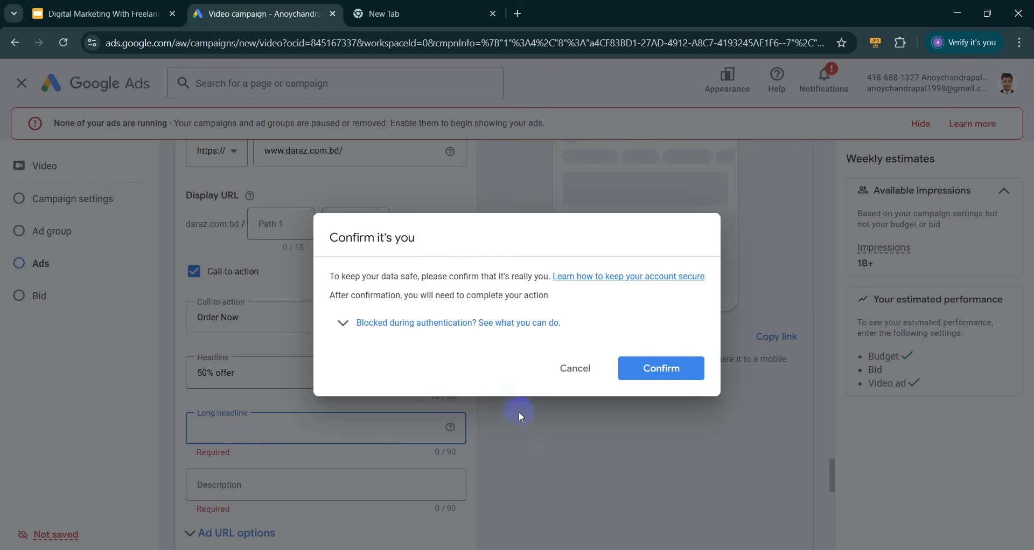
click(571, 370)
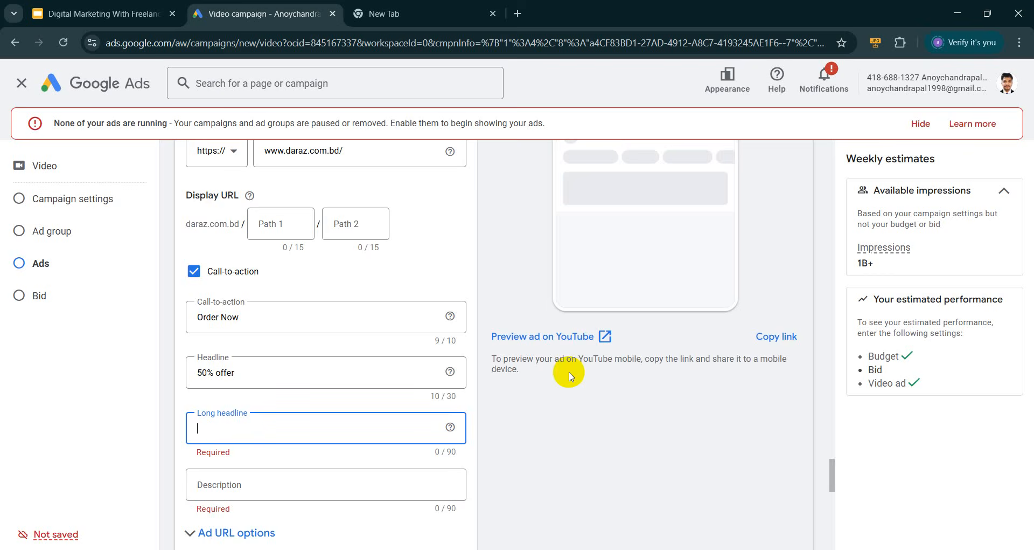
Set the TrueView target CPV bid to the suggested $0.01
scroll(626, 355, down, 9)
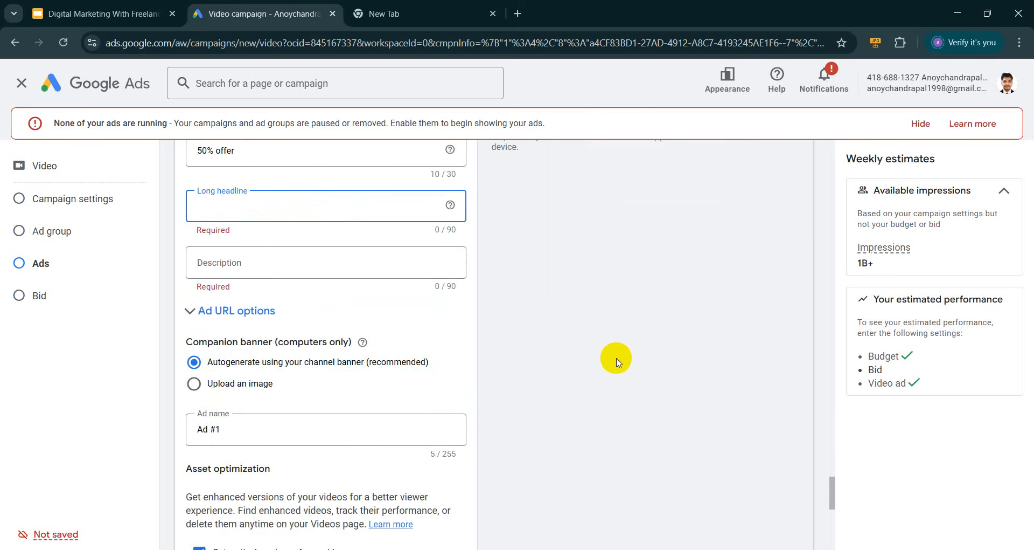
scroll(545, 374, down, 5)
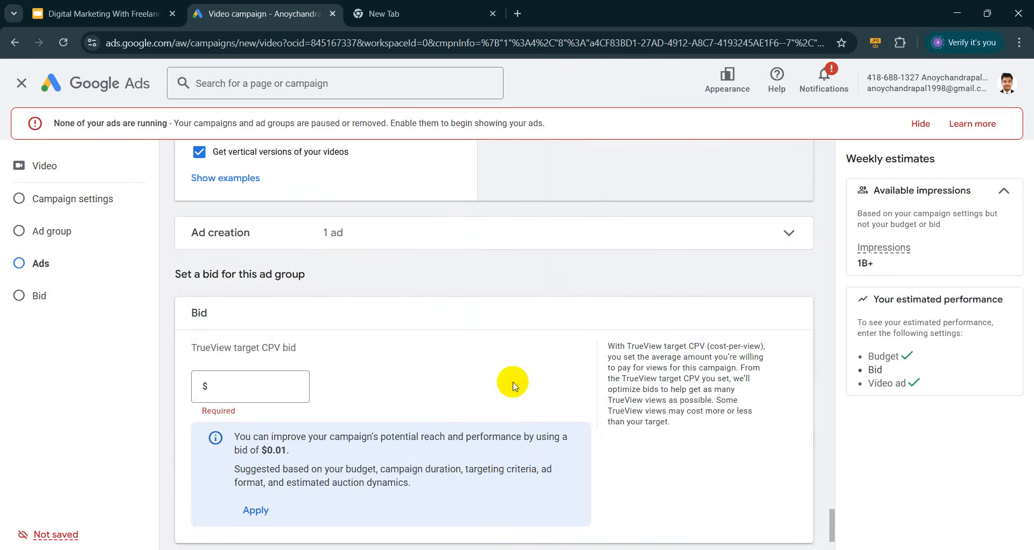
click(240, 280)
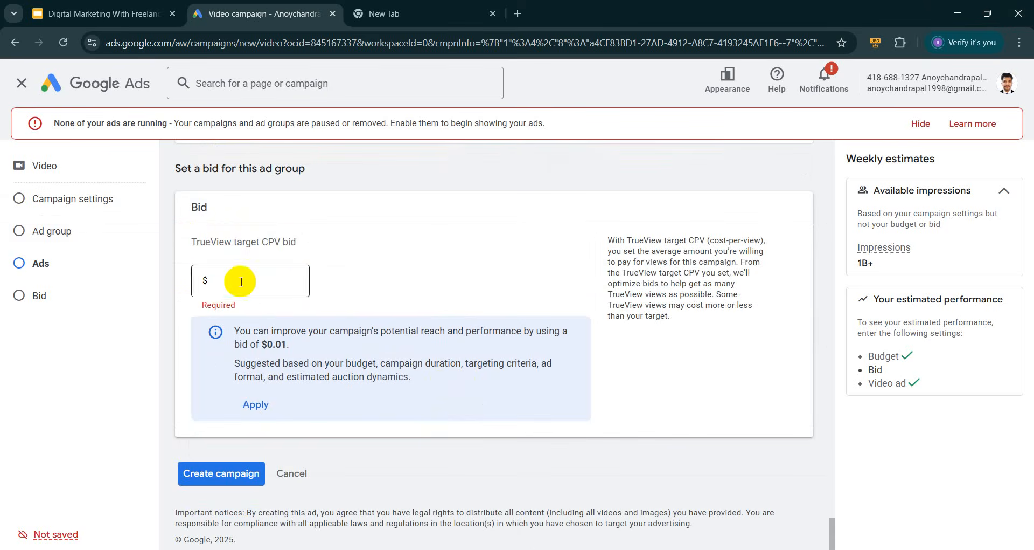
drag(252, 244, 315, 247)
click(315, 254)
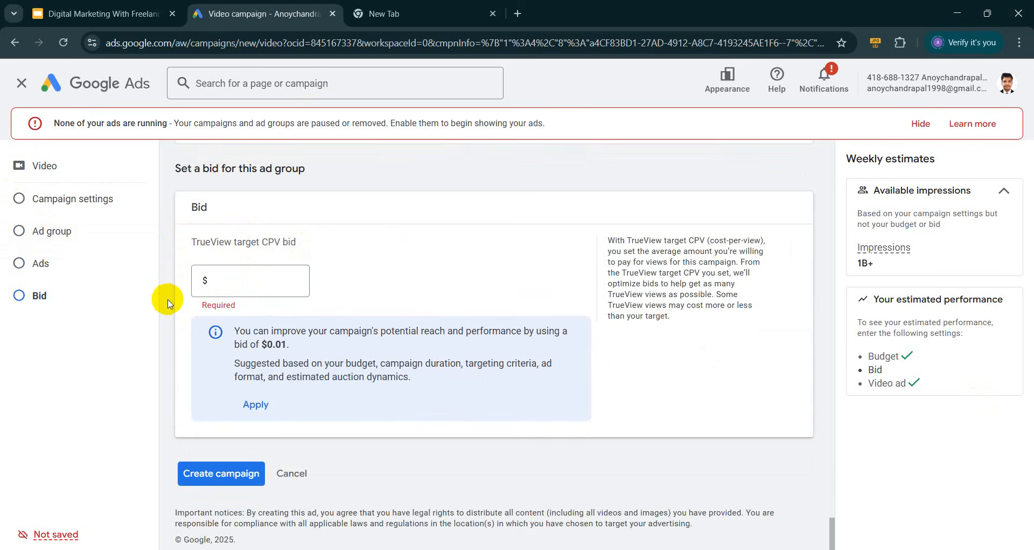
drag(257, 343, 305, 349)
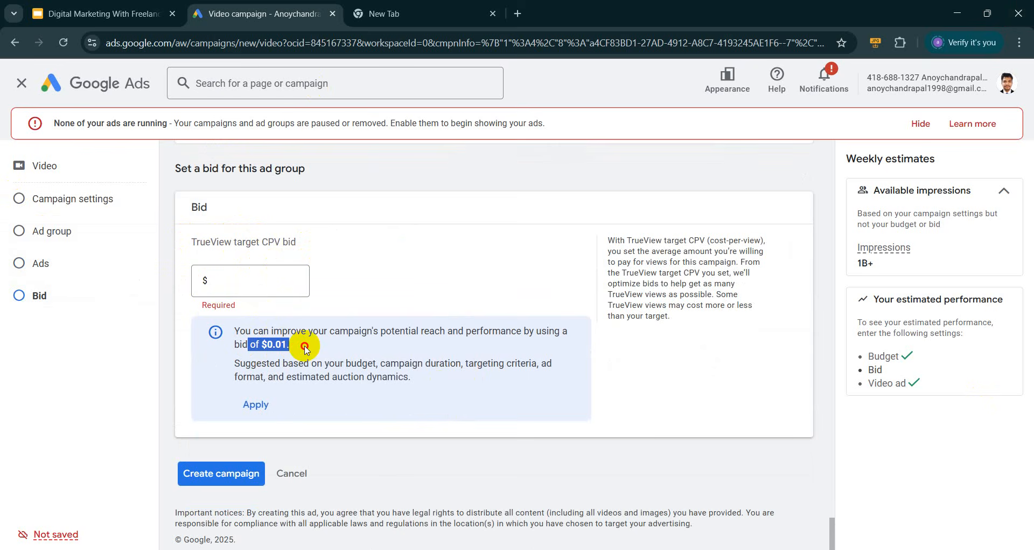
click(340, 277)
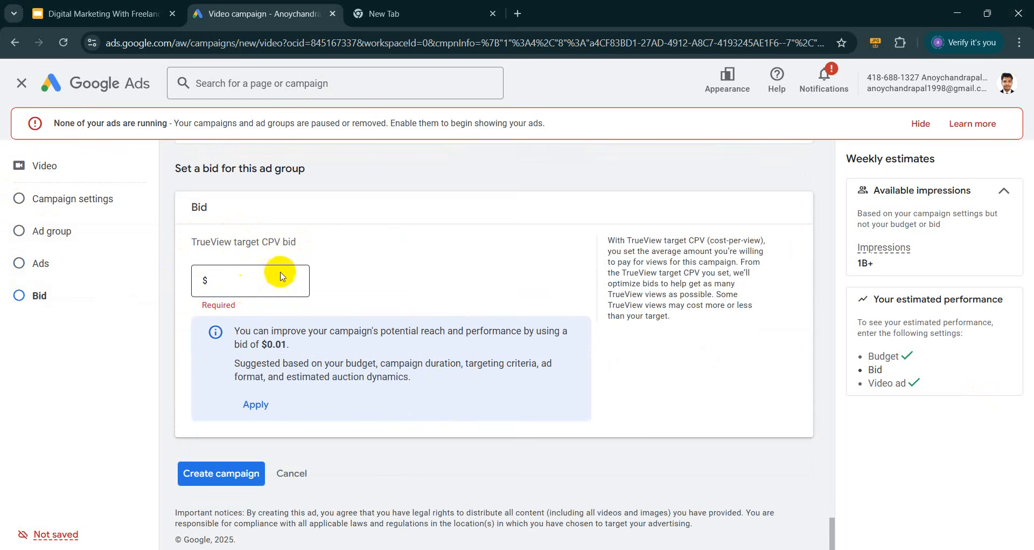
click(253, 404)
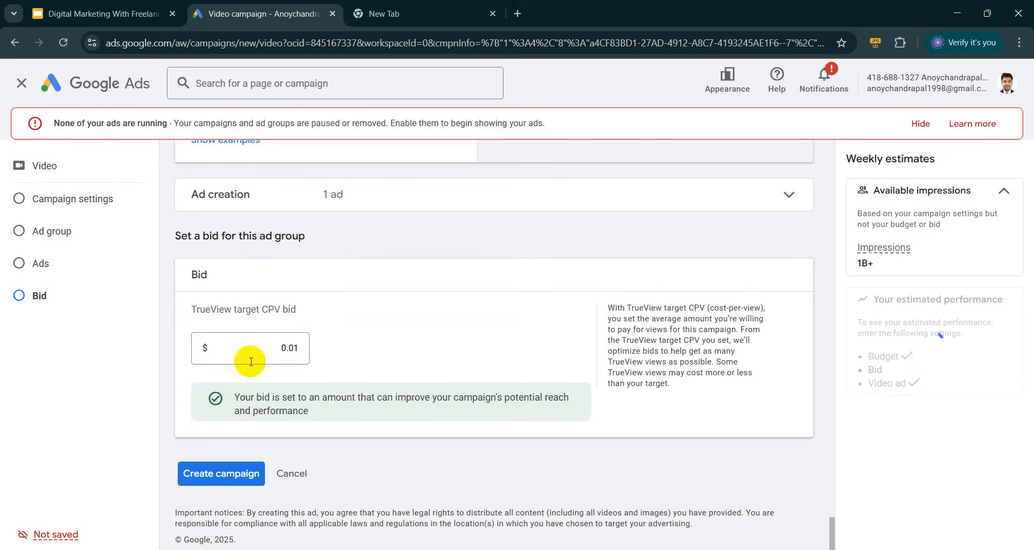
scroll(223, 423, up, 10)
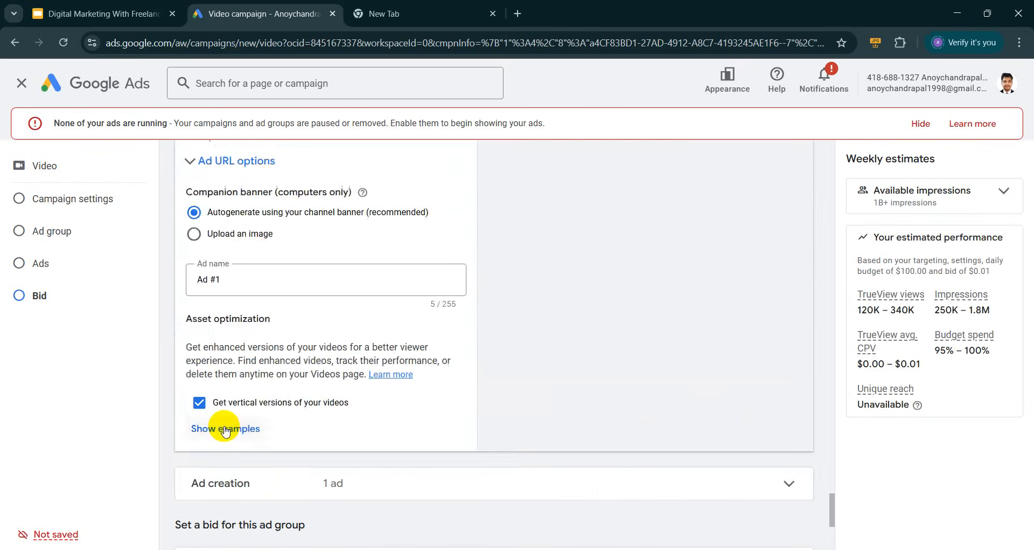
scroll(222, 427, up, 5)
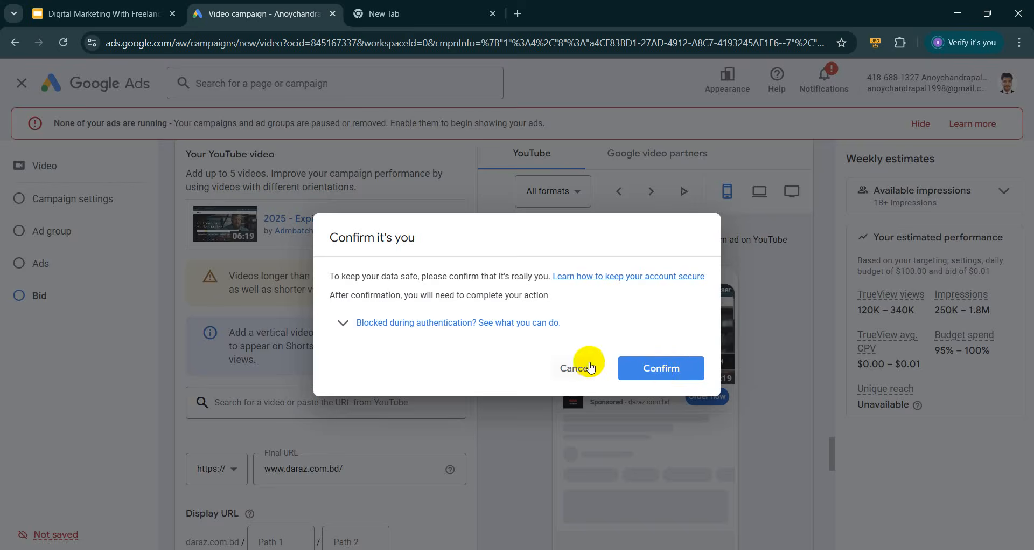
Dismiss the identity prompt and highlight the 120K–340K views, 250K–1.8M impressions and average CPV estimates
click(589, 370)
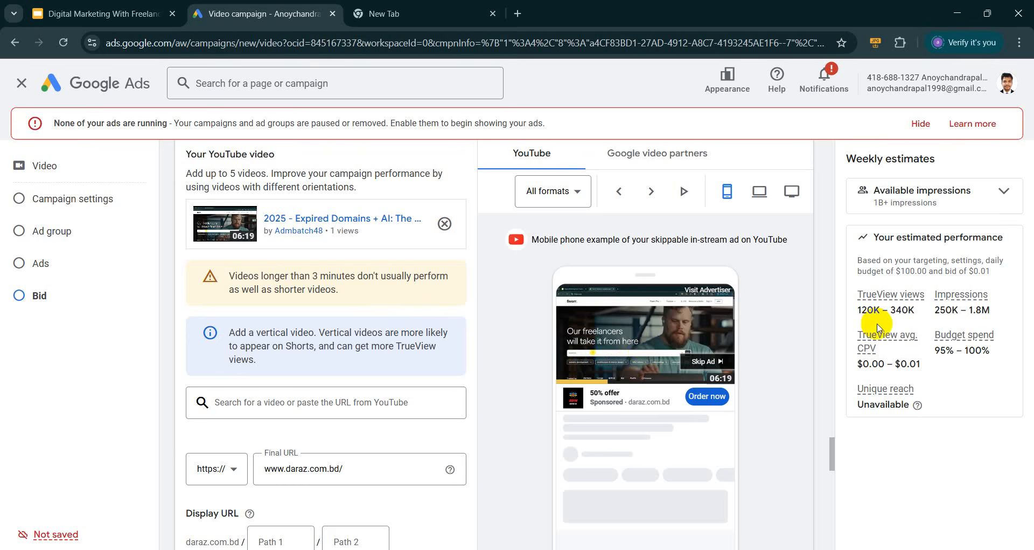
drag(860, 309, 924, 315)
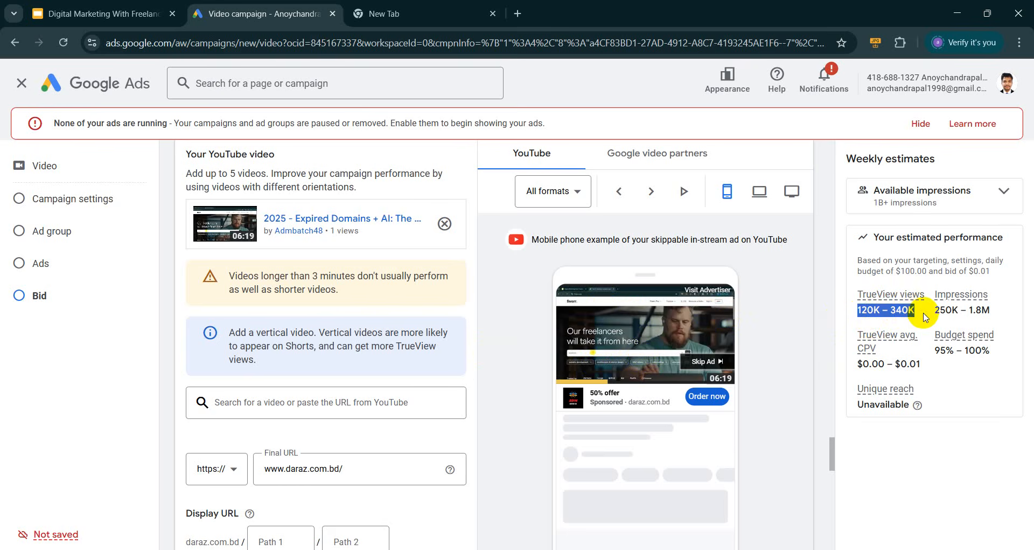
click(924, 316)
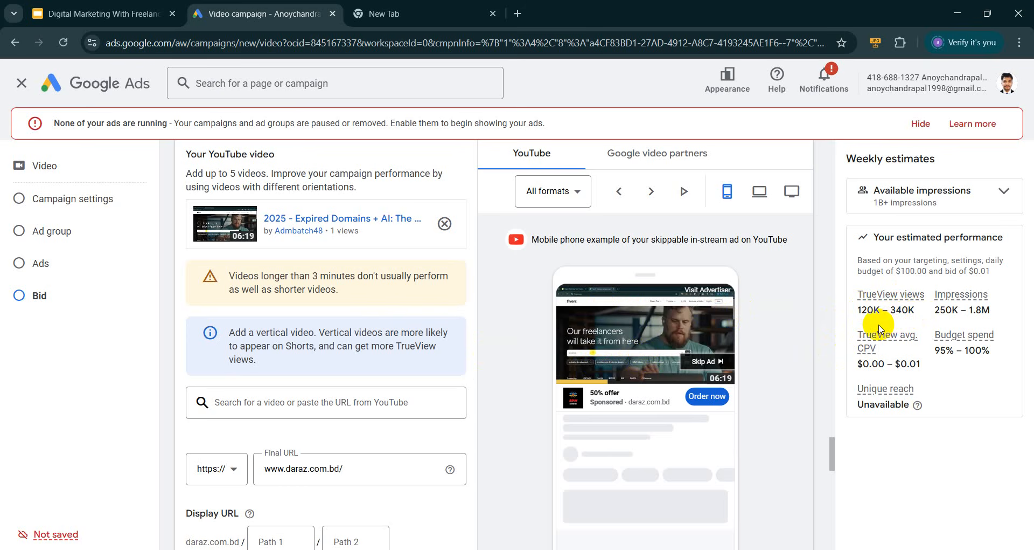
drag(929, 314, 1010, 315)
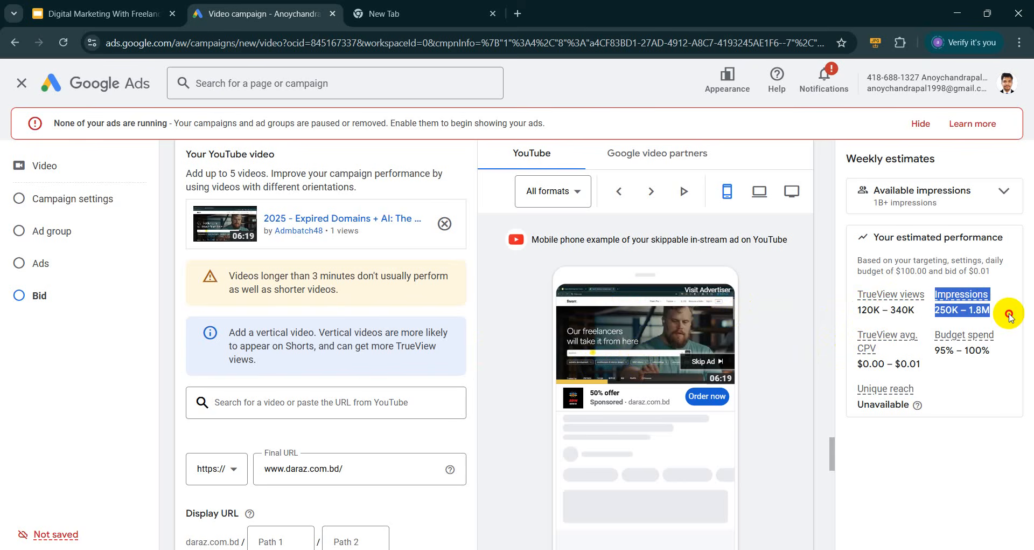
click(1010, 318)
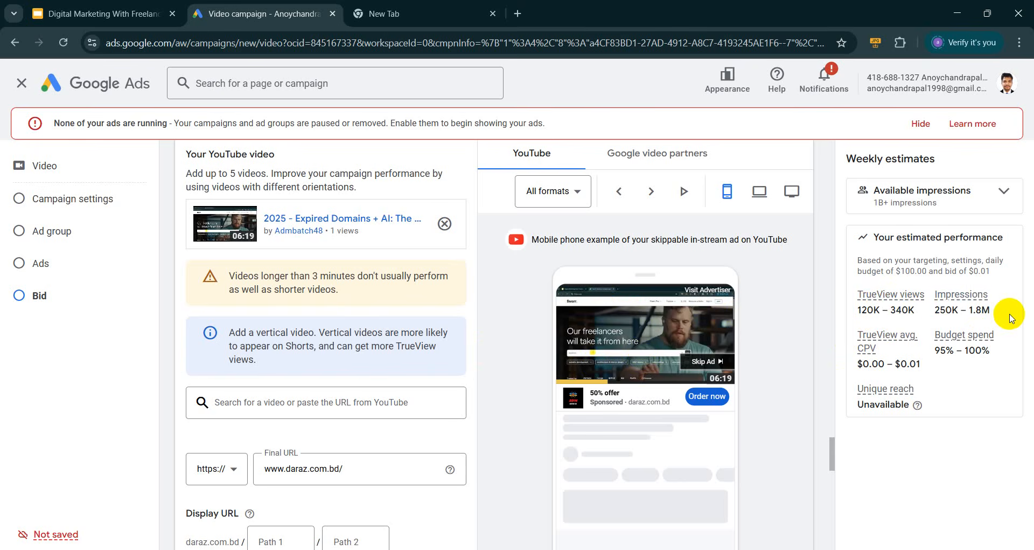
mouse_move(857, 364)
mouse_down()
mouse_move(922, 366)
mouse_move(833, 365)
mouse_move(846, 364)
mouse_up()
click(944, 378)
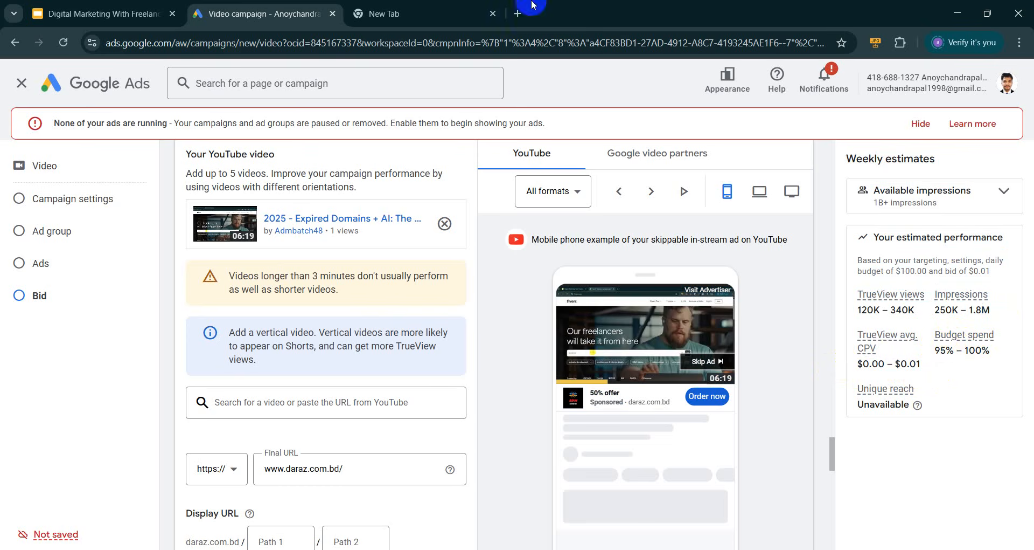
Preview the skippable in-stream ad on desktop, then on a TV screen
click(754, 191)
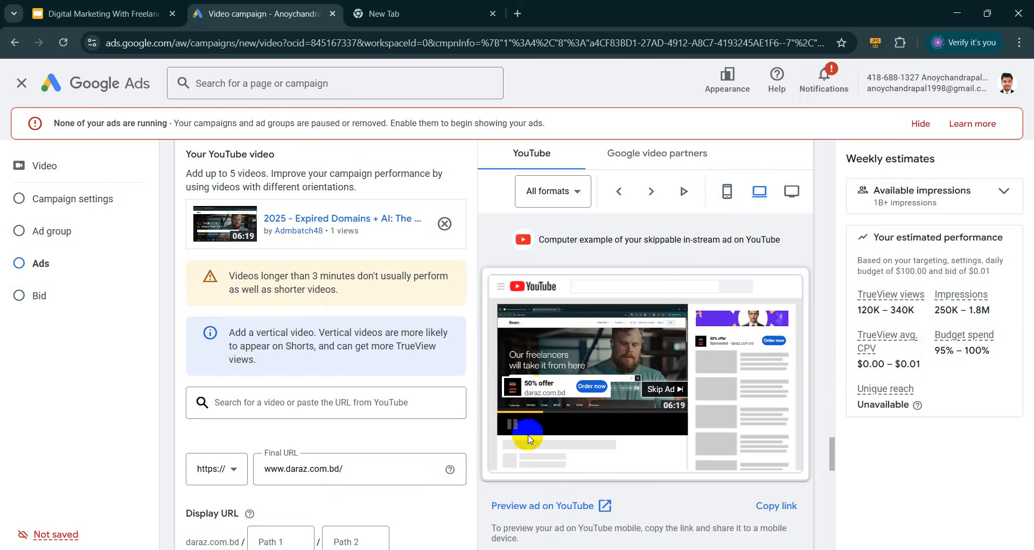
scroll(670, 386, up, 1)
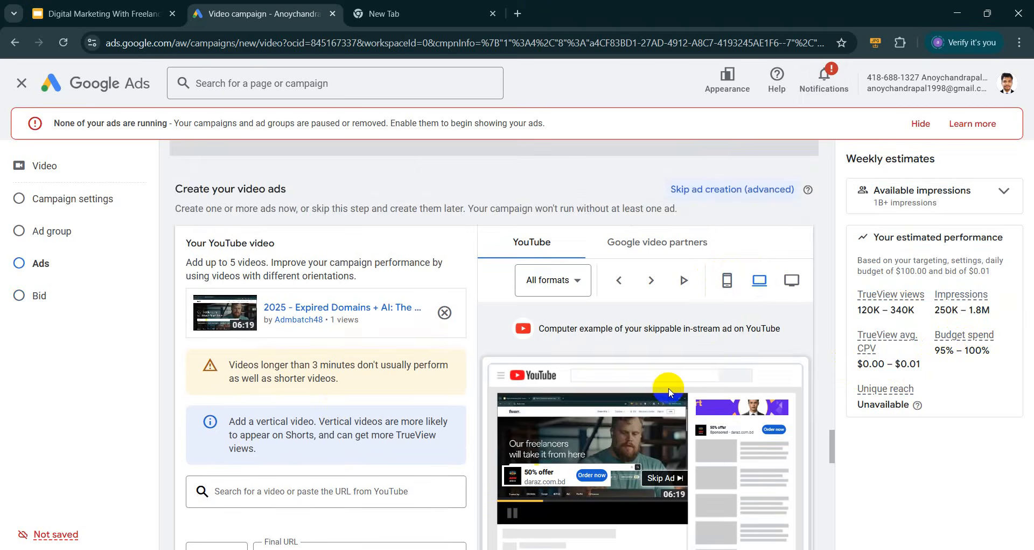
scroll(670, 386, down, 1)
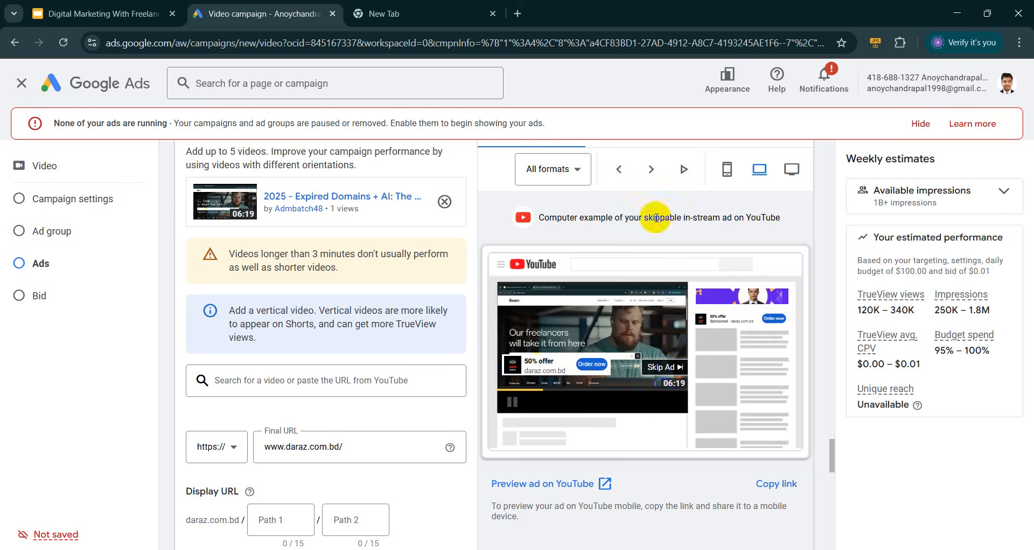
scroll(712, 388, down, 1)
scroll(711, 385, up, 3)
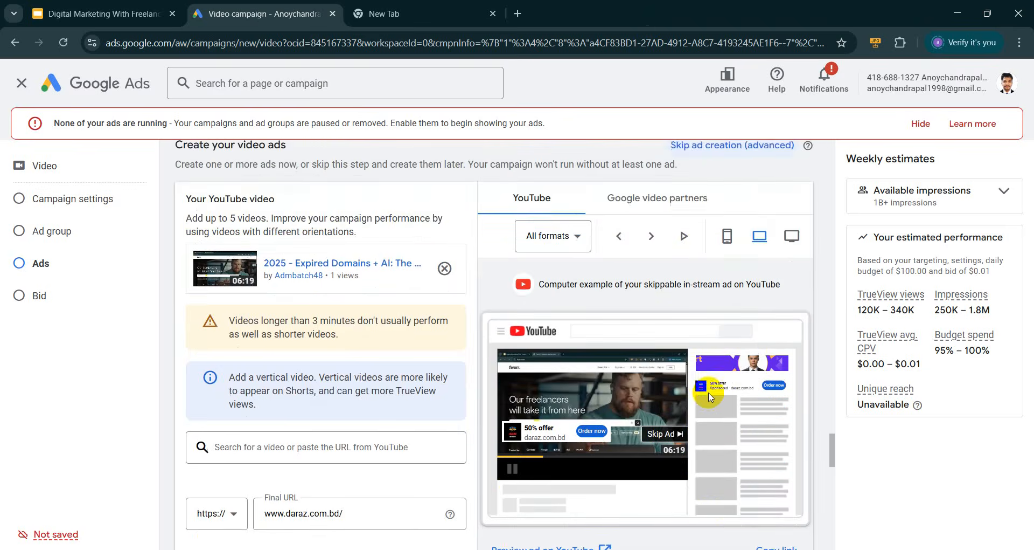
click(789, 300)
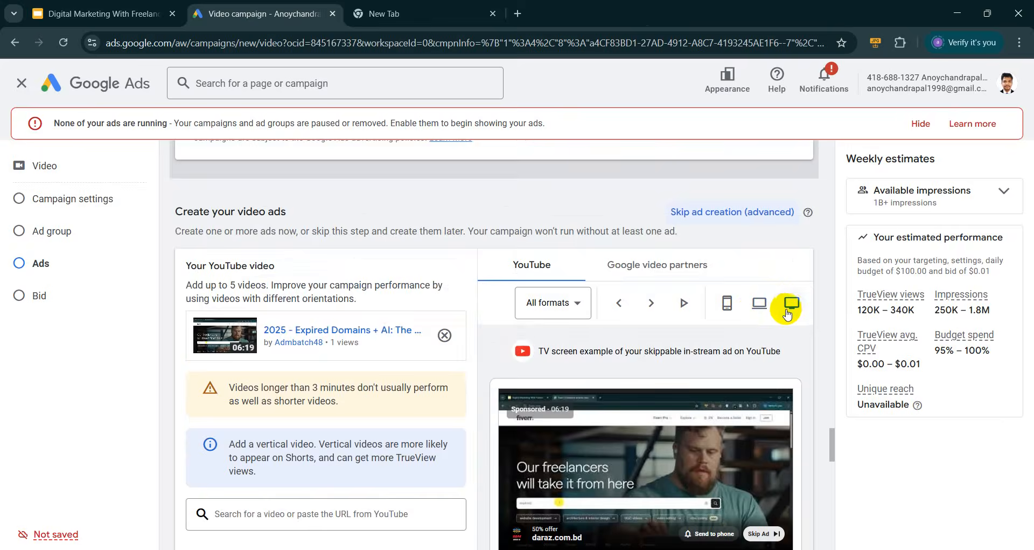
scroll(790, 301, down, 2)
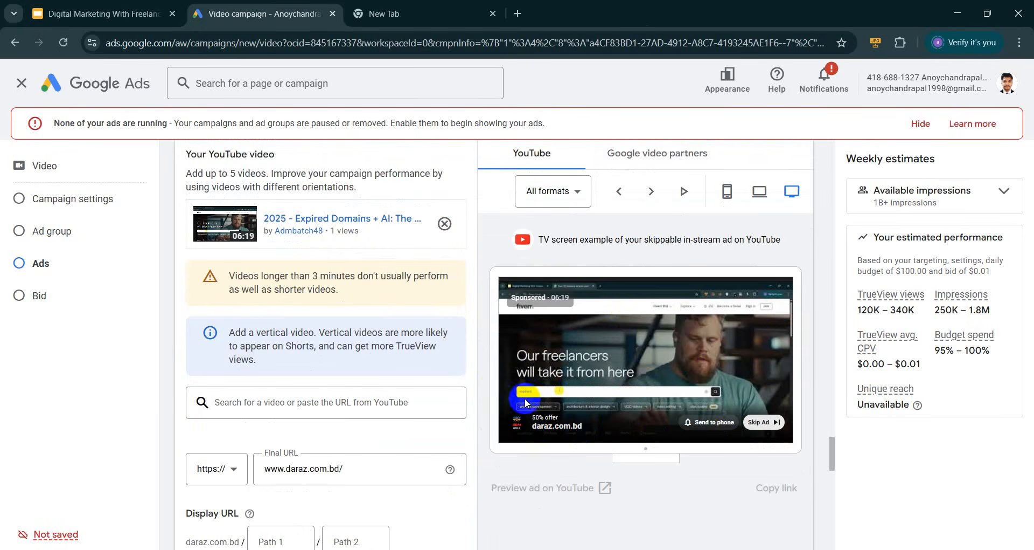
scroll(485, 398, up, 15)
scroll(466, 405, up, 15)
scroll(364, 445, up, 20)
scroll(344, 447, up, 10)
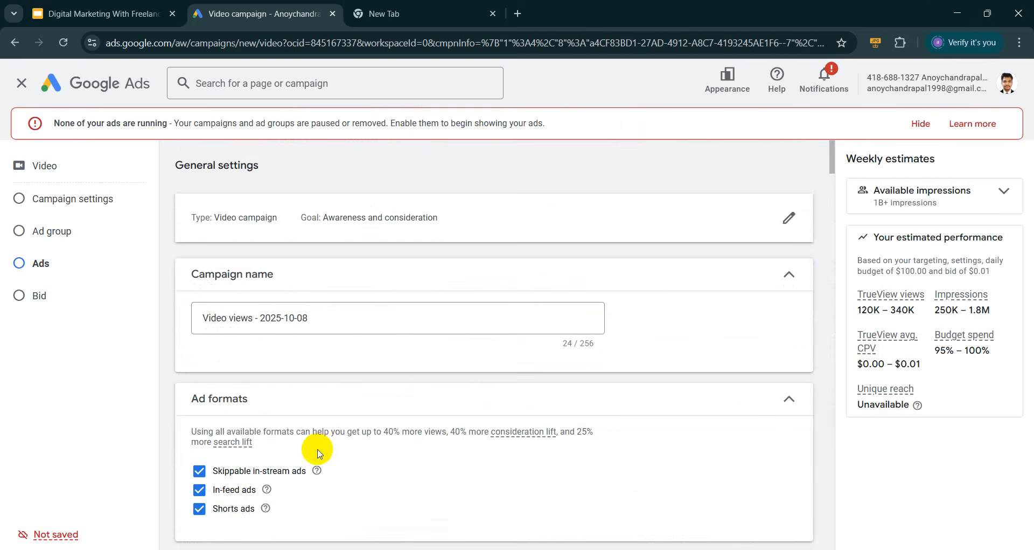
scroll(318, 453, down, 10)
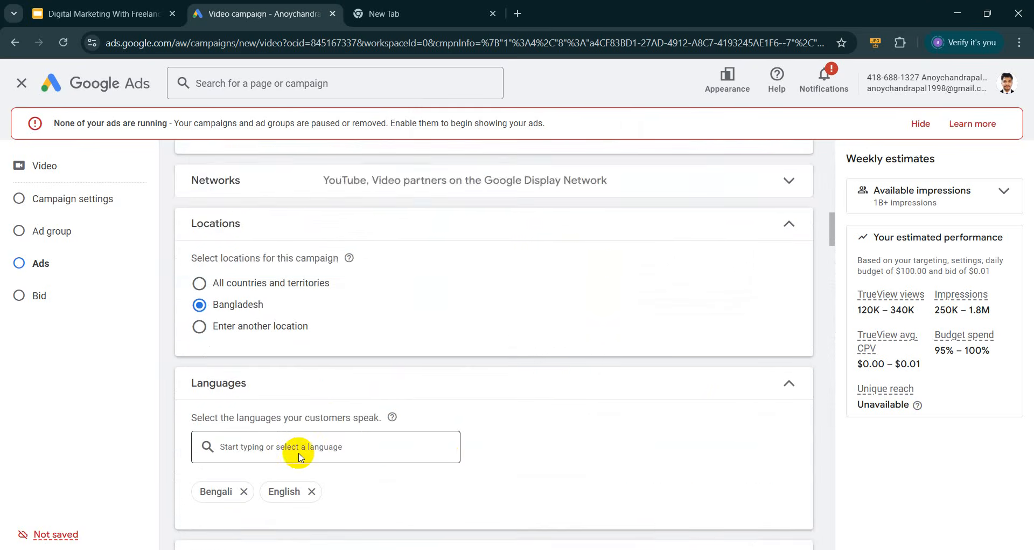
scroll(301, 456, down, 3)
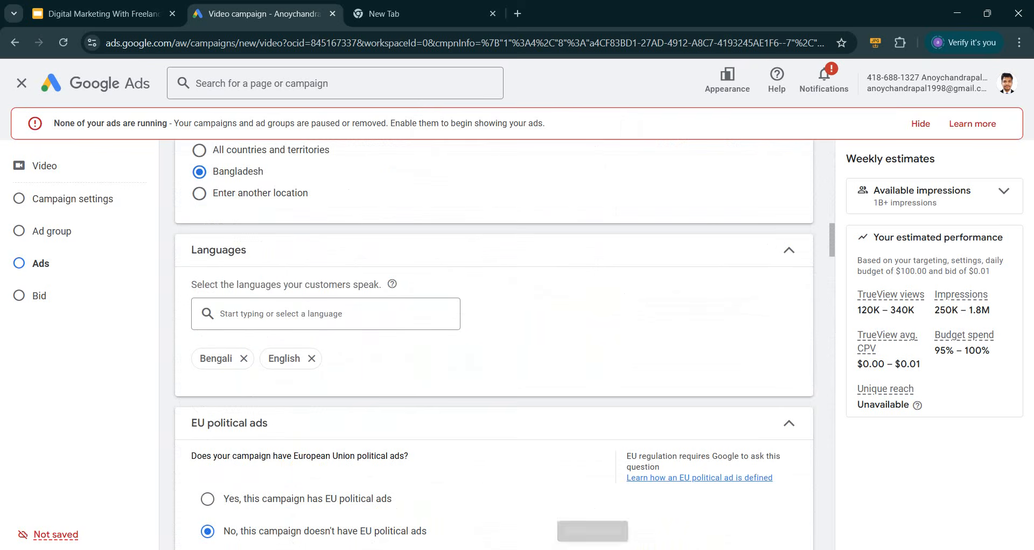
scroll(565, 440, up, 2)
scroll(565, 441, up, 12)
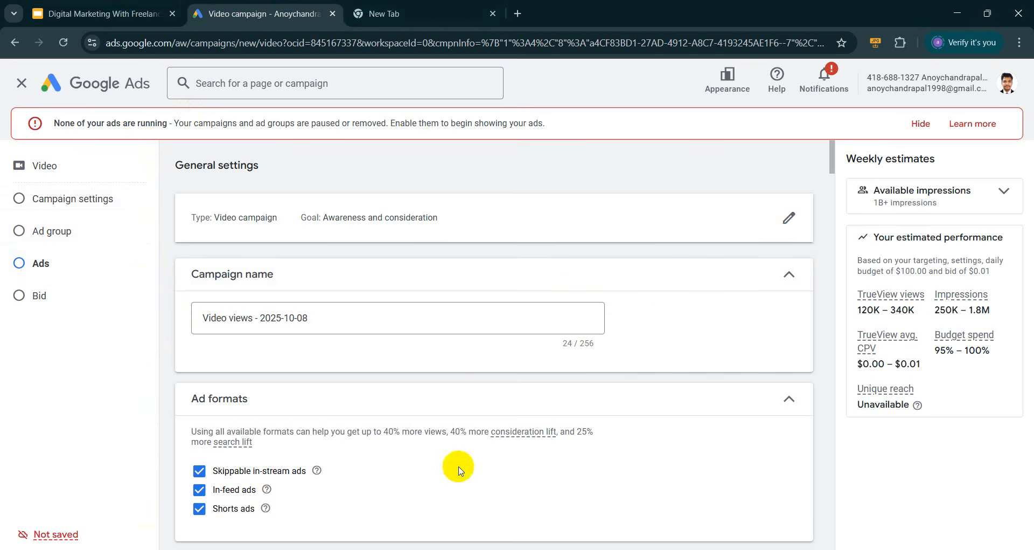
scroll(457, 307, down, 2)
scroll(457, 307, down, 15)
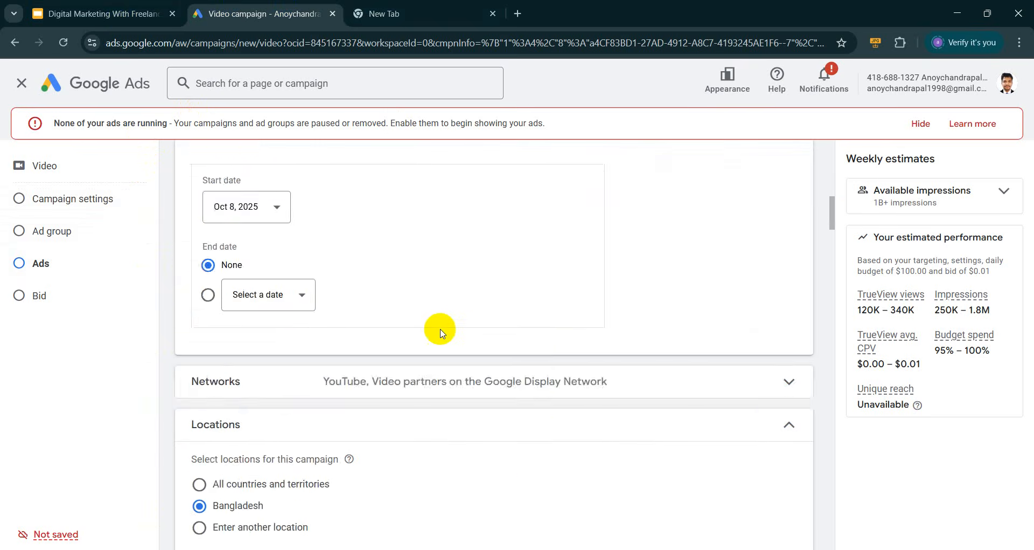